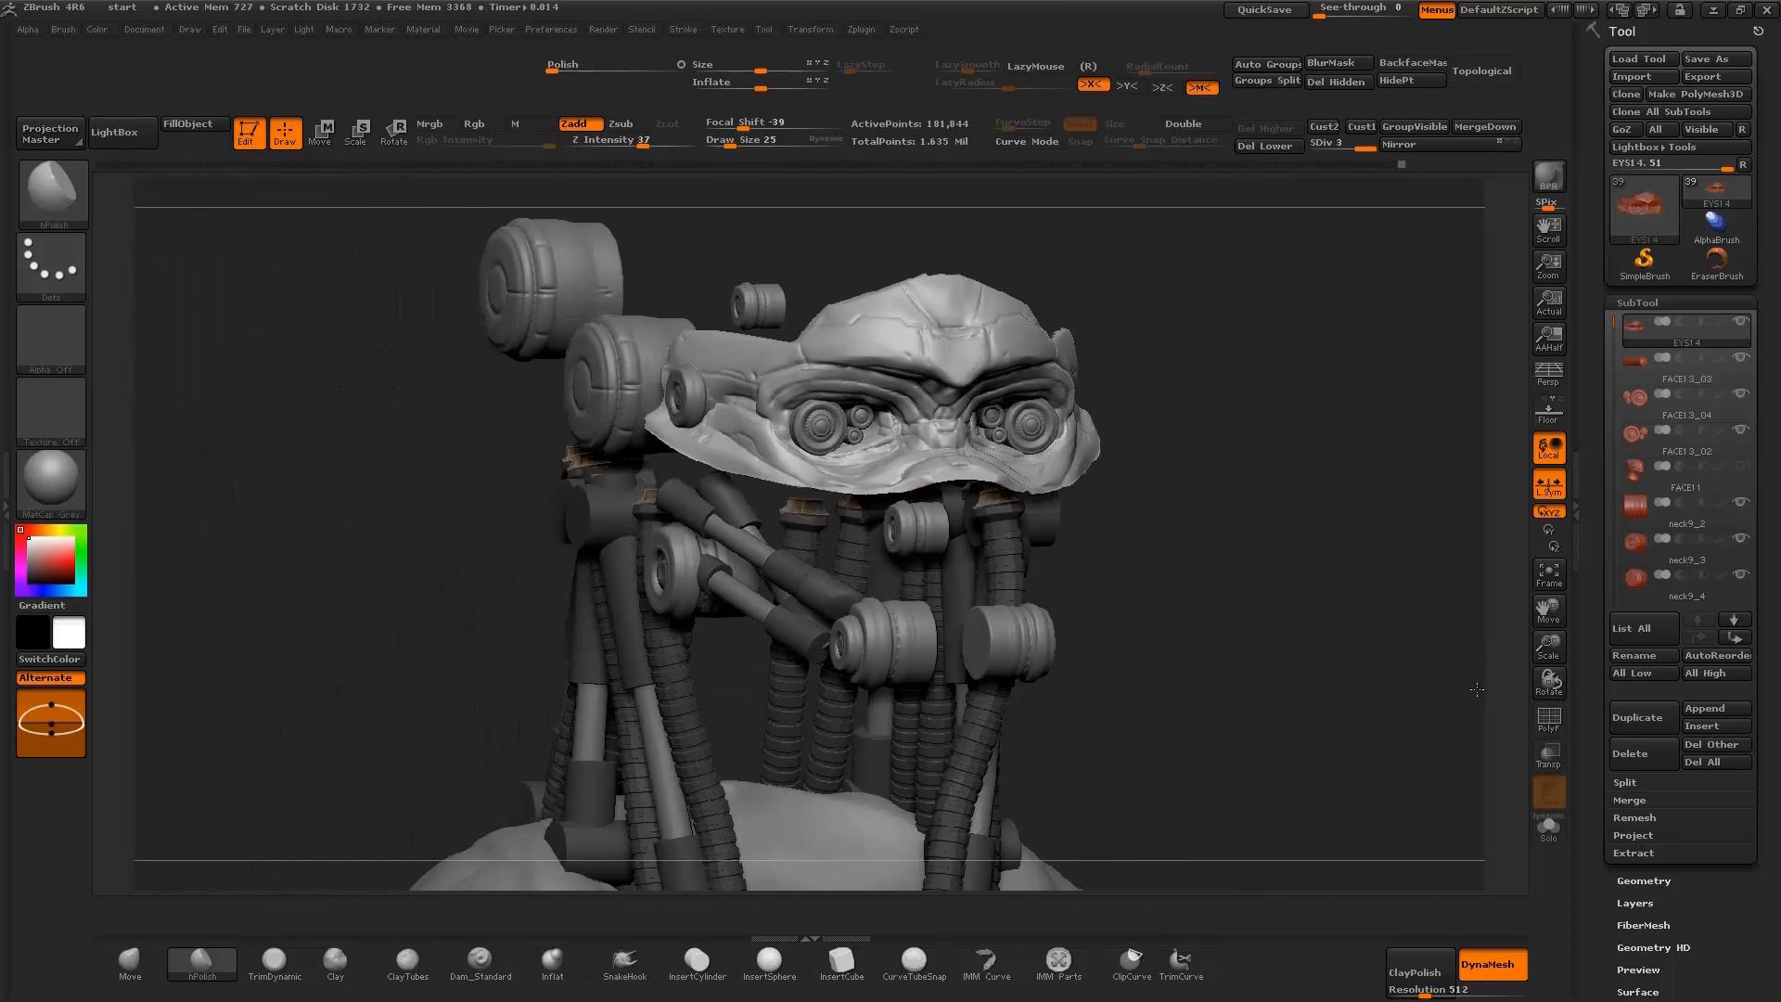
# Make FACE12 the active subtool, with Transp on so the other head parts show see-through
pyautogui.click(1670, 470)
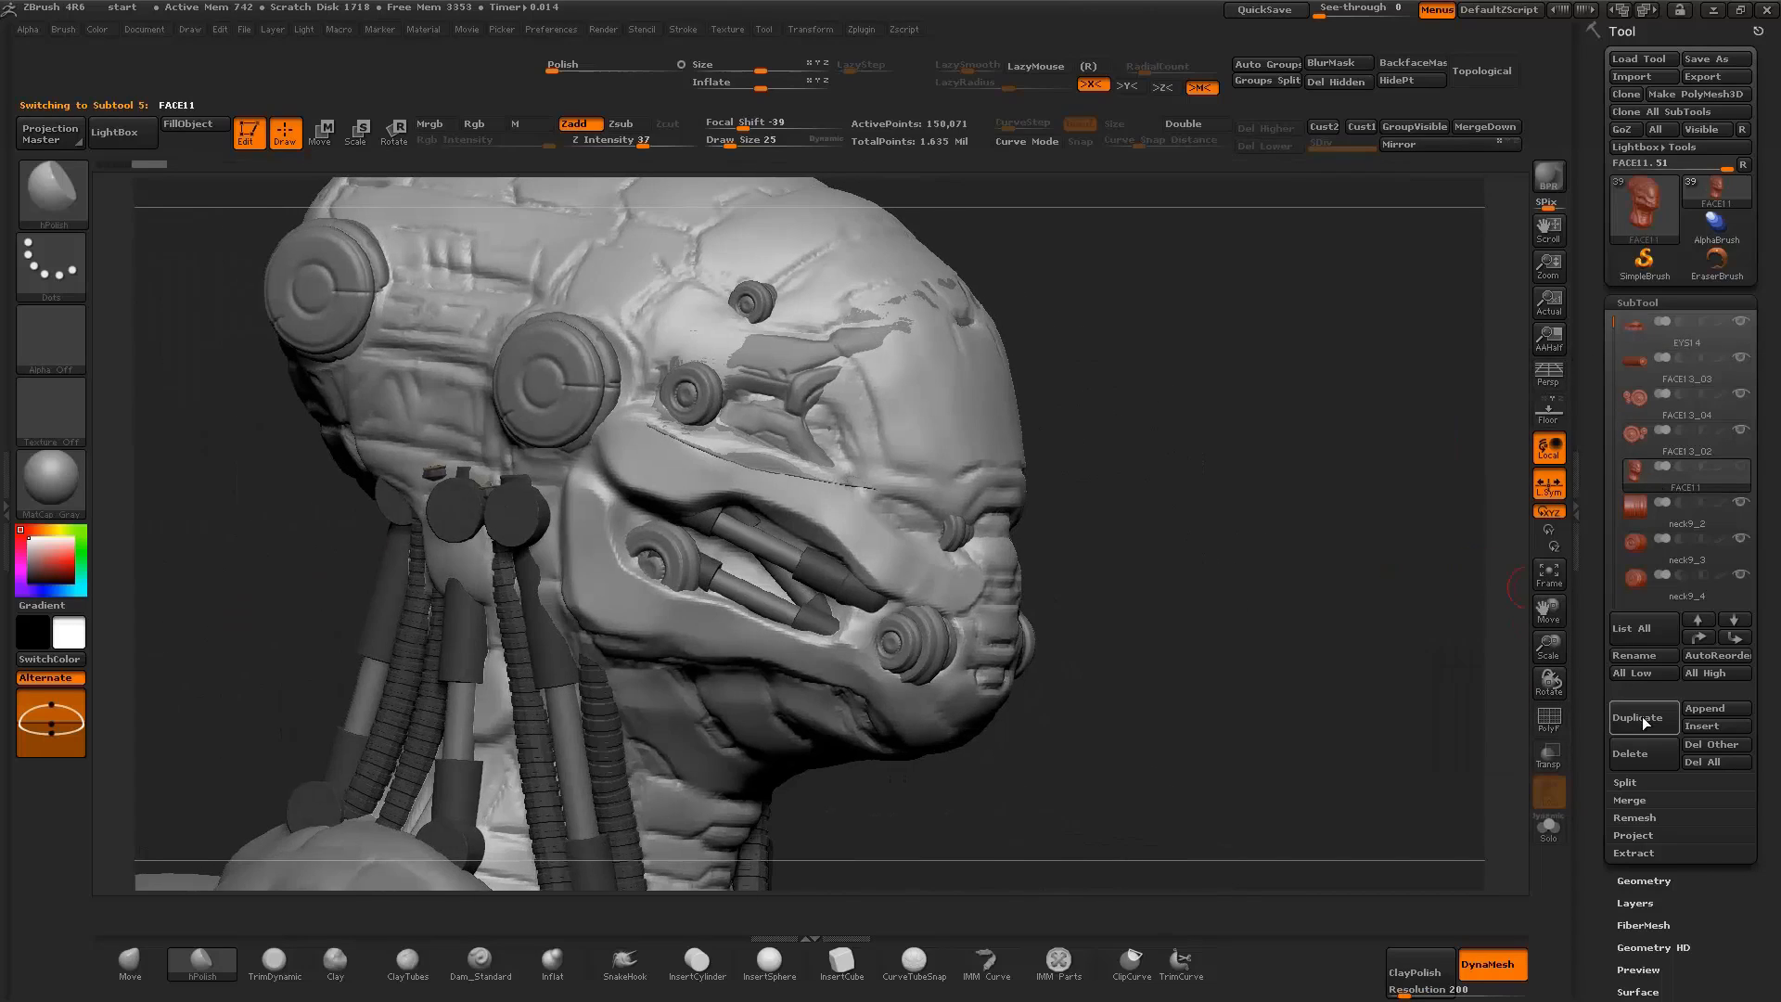
pyautogui.click(1550, 759)
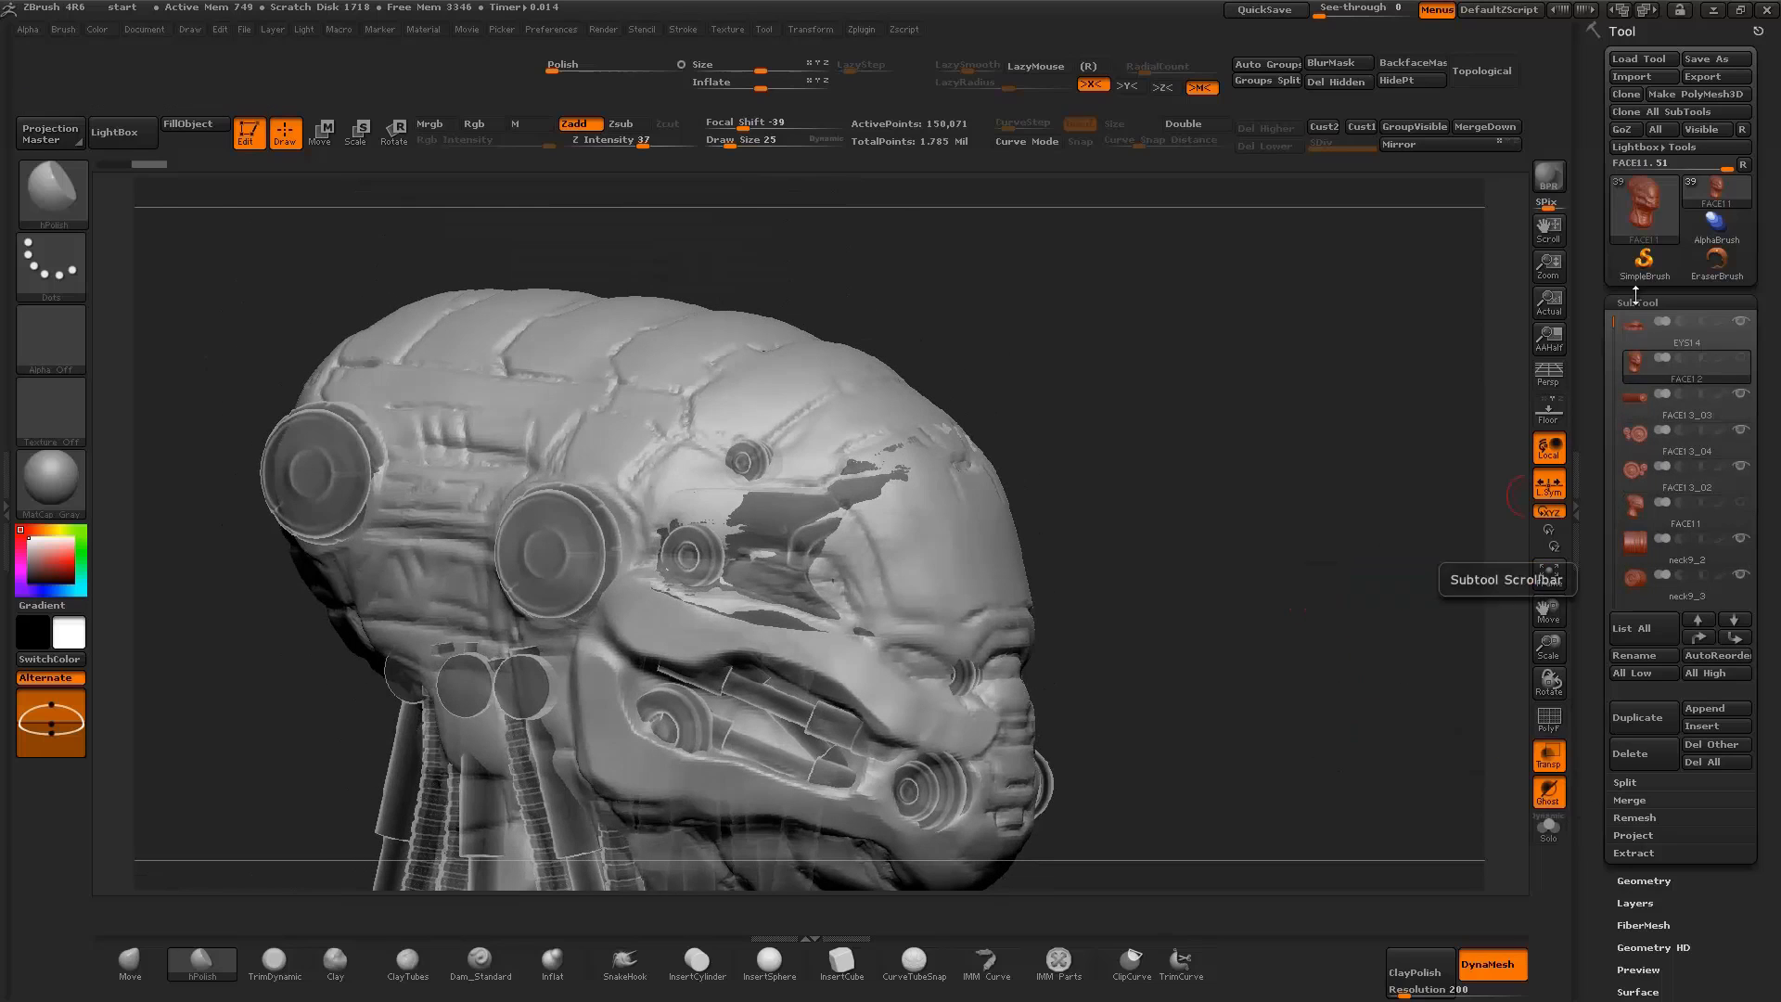
pyautogui.click(1637, 326)
pyautogui.moveTo(1527, 668); pyautogui.dragTo(1447, 594)
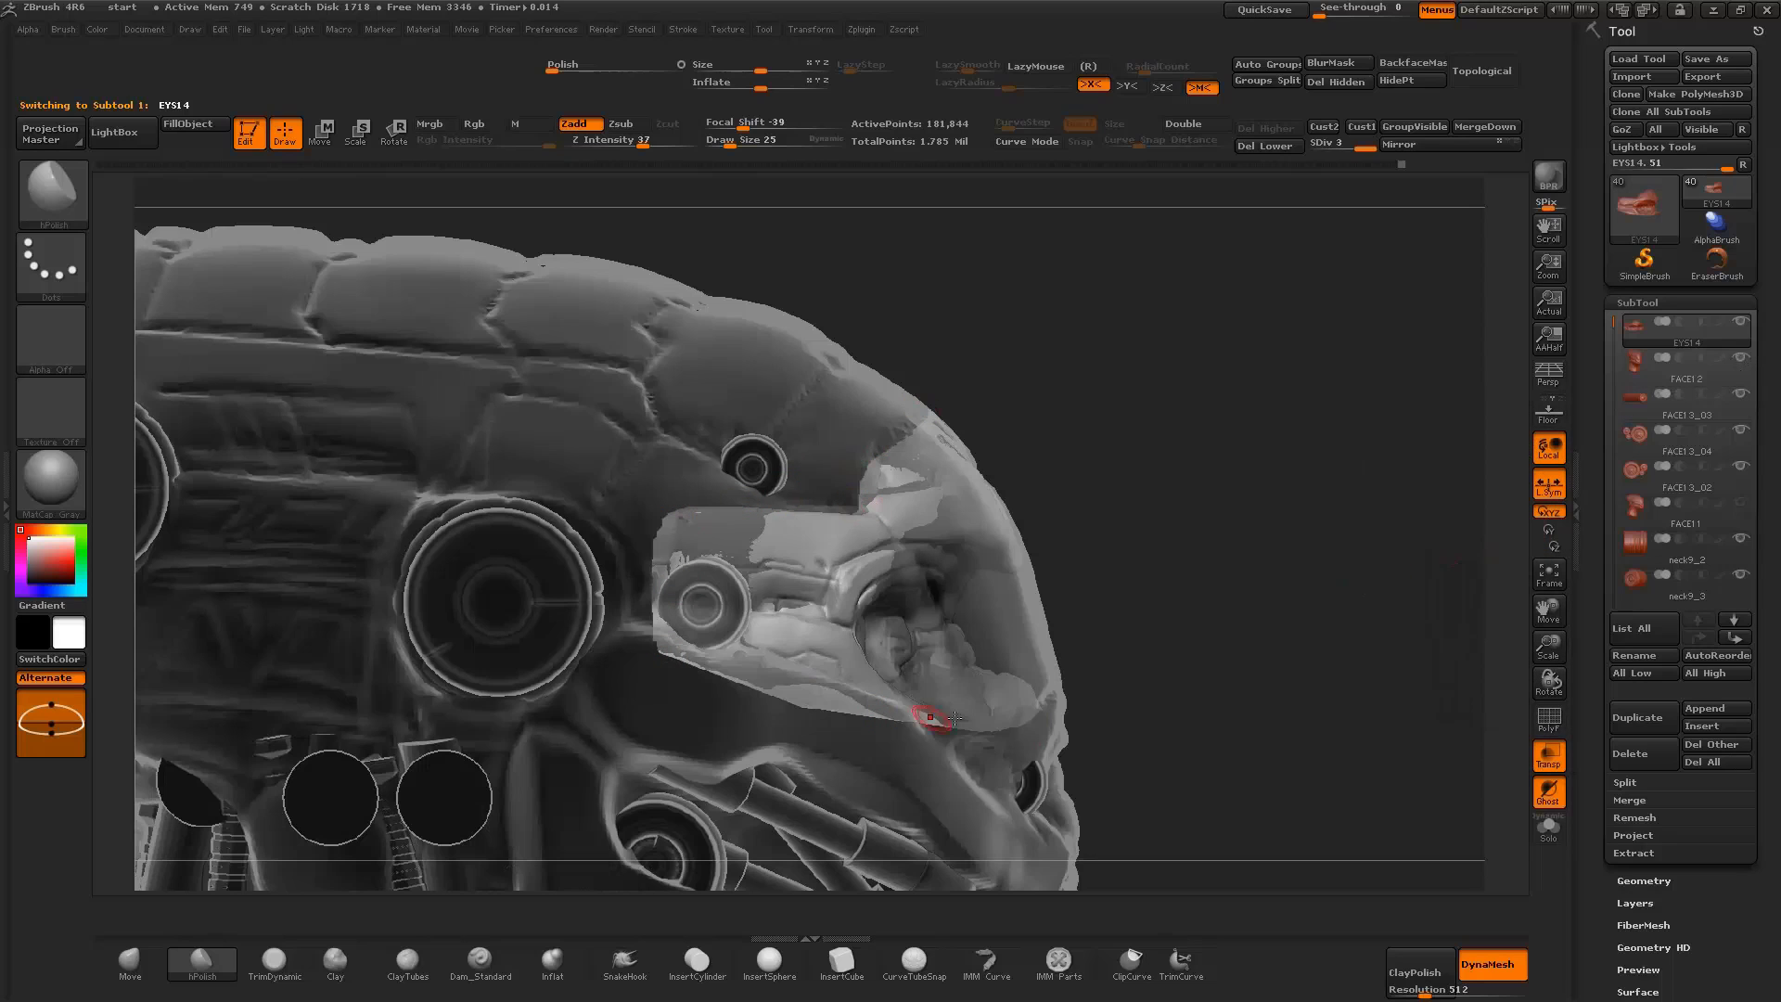
pyautogui.click(1644, 369)
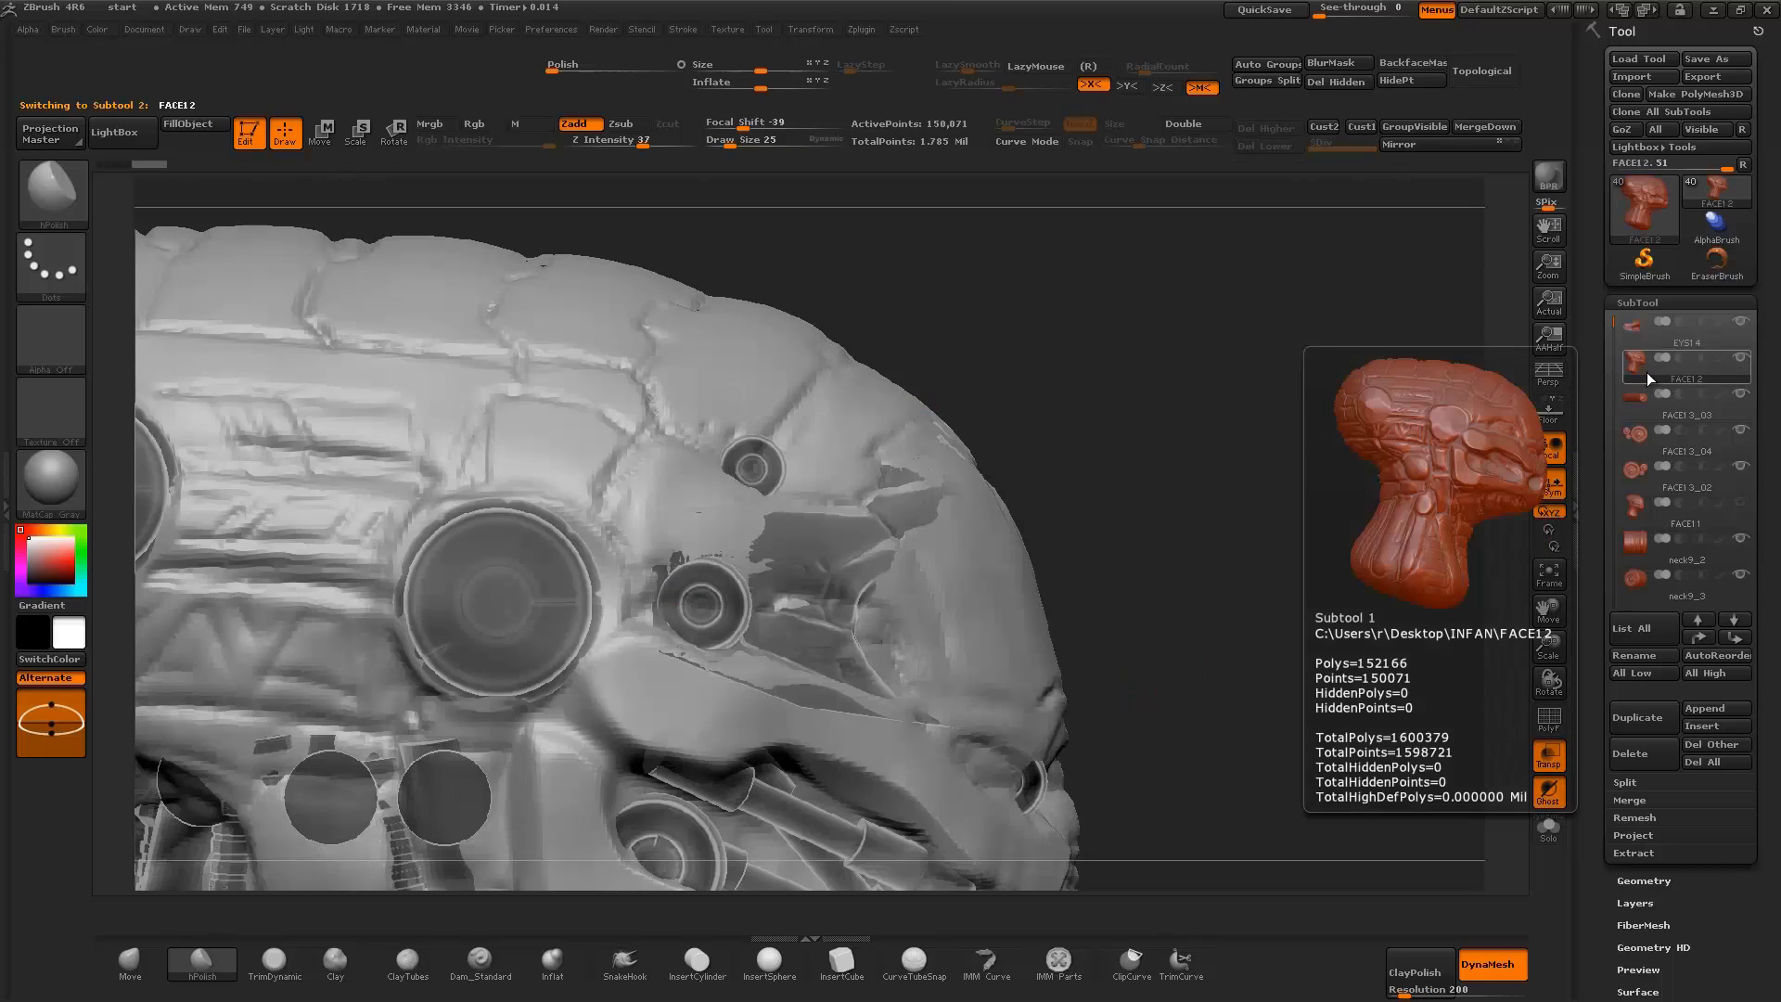
pyautogui.click(1556, 802)
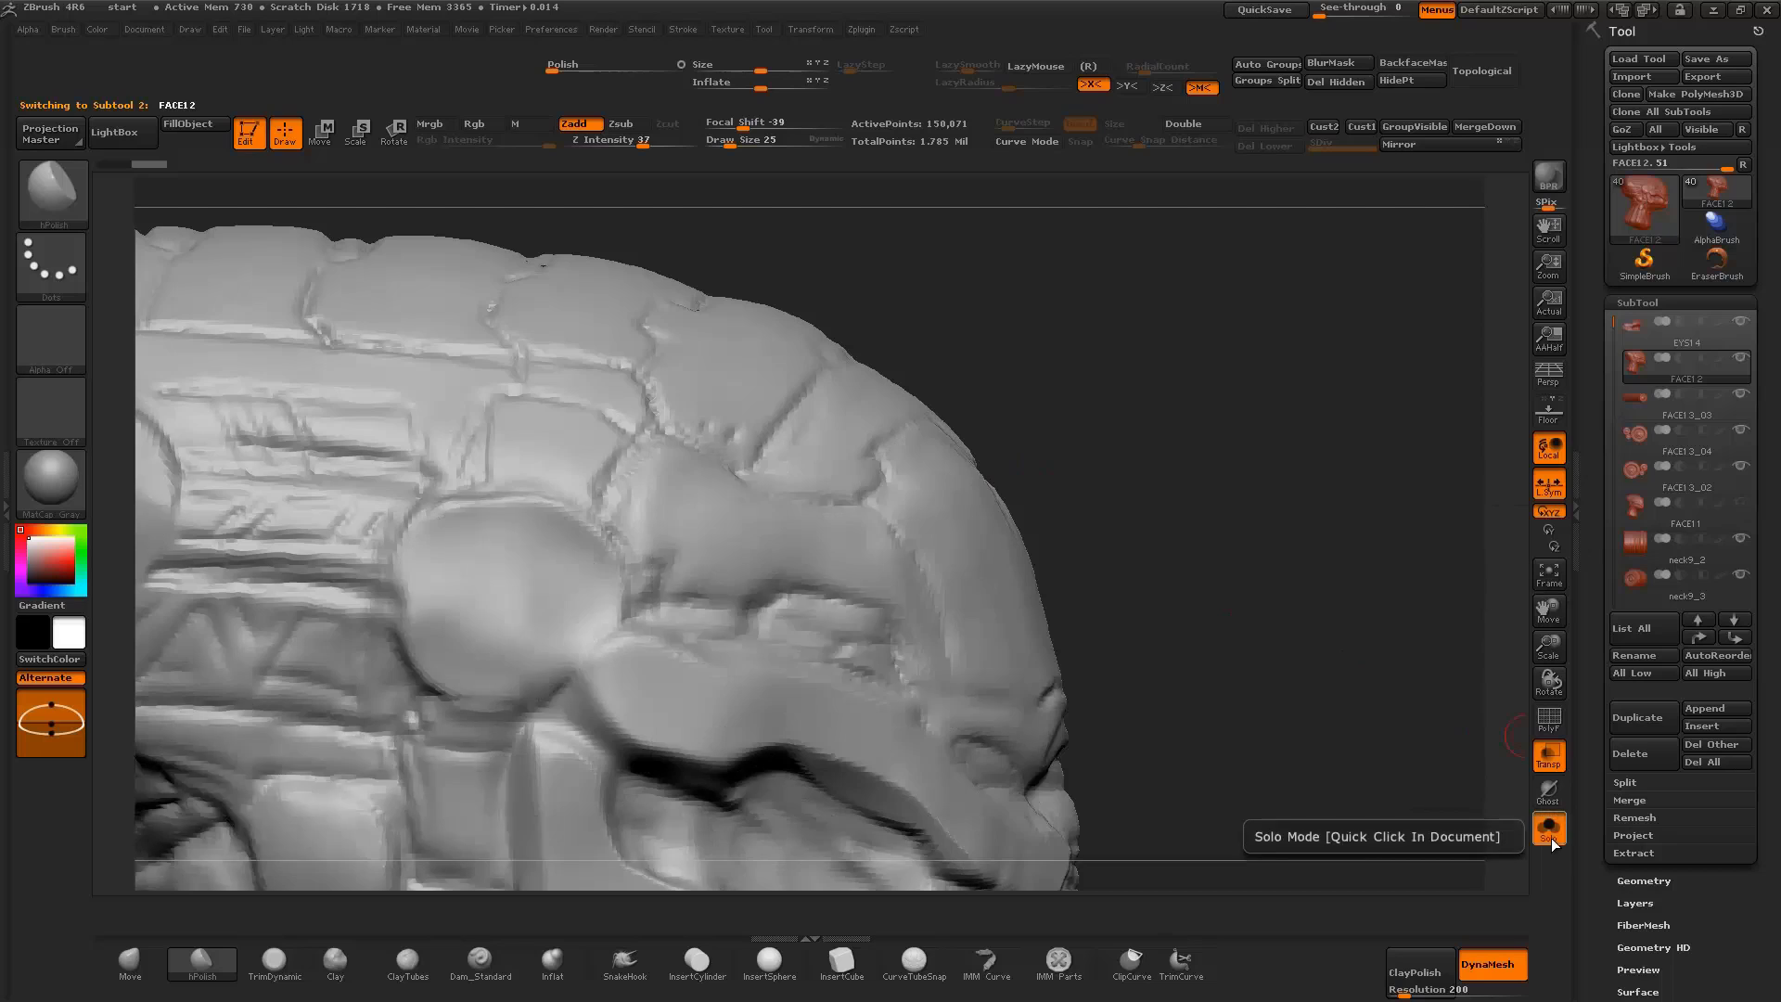
pyautogui.hotkey('ctrl', 'shift')
# Lasso-mask the front plate region of FACE12 and hide everything outside it with HidePt
pyautogui.press('ctrl')
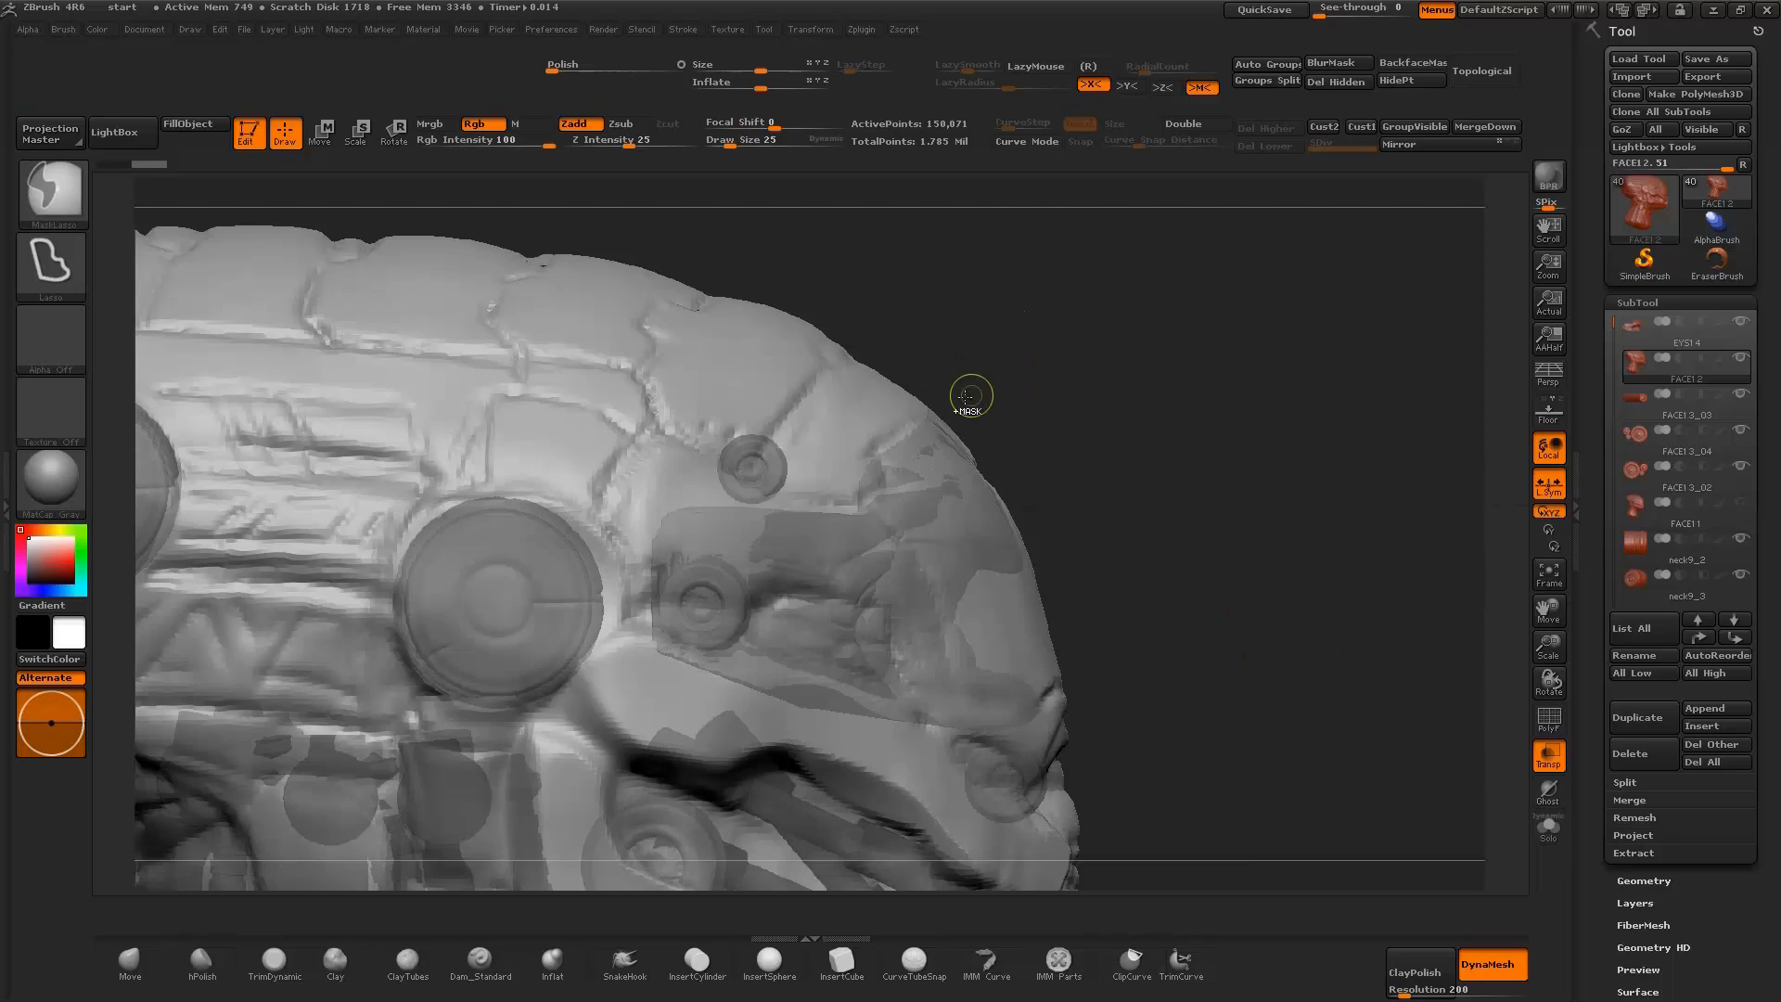
pyautogui.moveTo(856, 494)
pyautogui.keyDown('ctrl'); pyautogui.mouseDown()
pyautogui.moveTo(718, 500)
pyautogui.moveTo(698, 686)
pyautogui.moveTo(971, 754)
pyautogui.moveTo(1150, 438)
pyautogui.mouseUp(); pyautogui.keyUp('ctrl')
pyautogui.moveTo(1339, 616); pyautogui.dragTo(1410, 614)
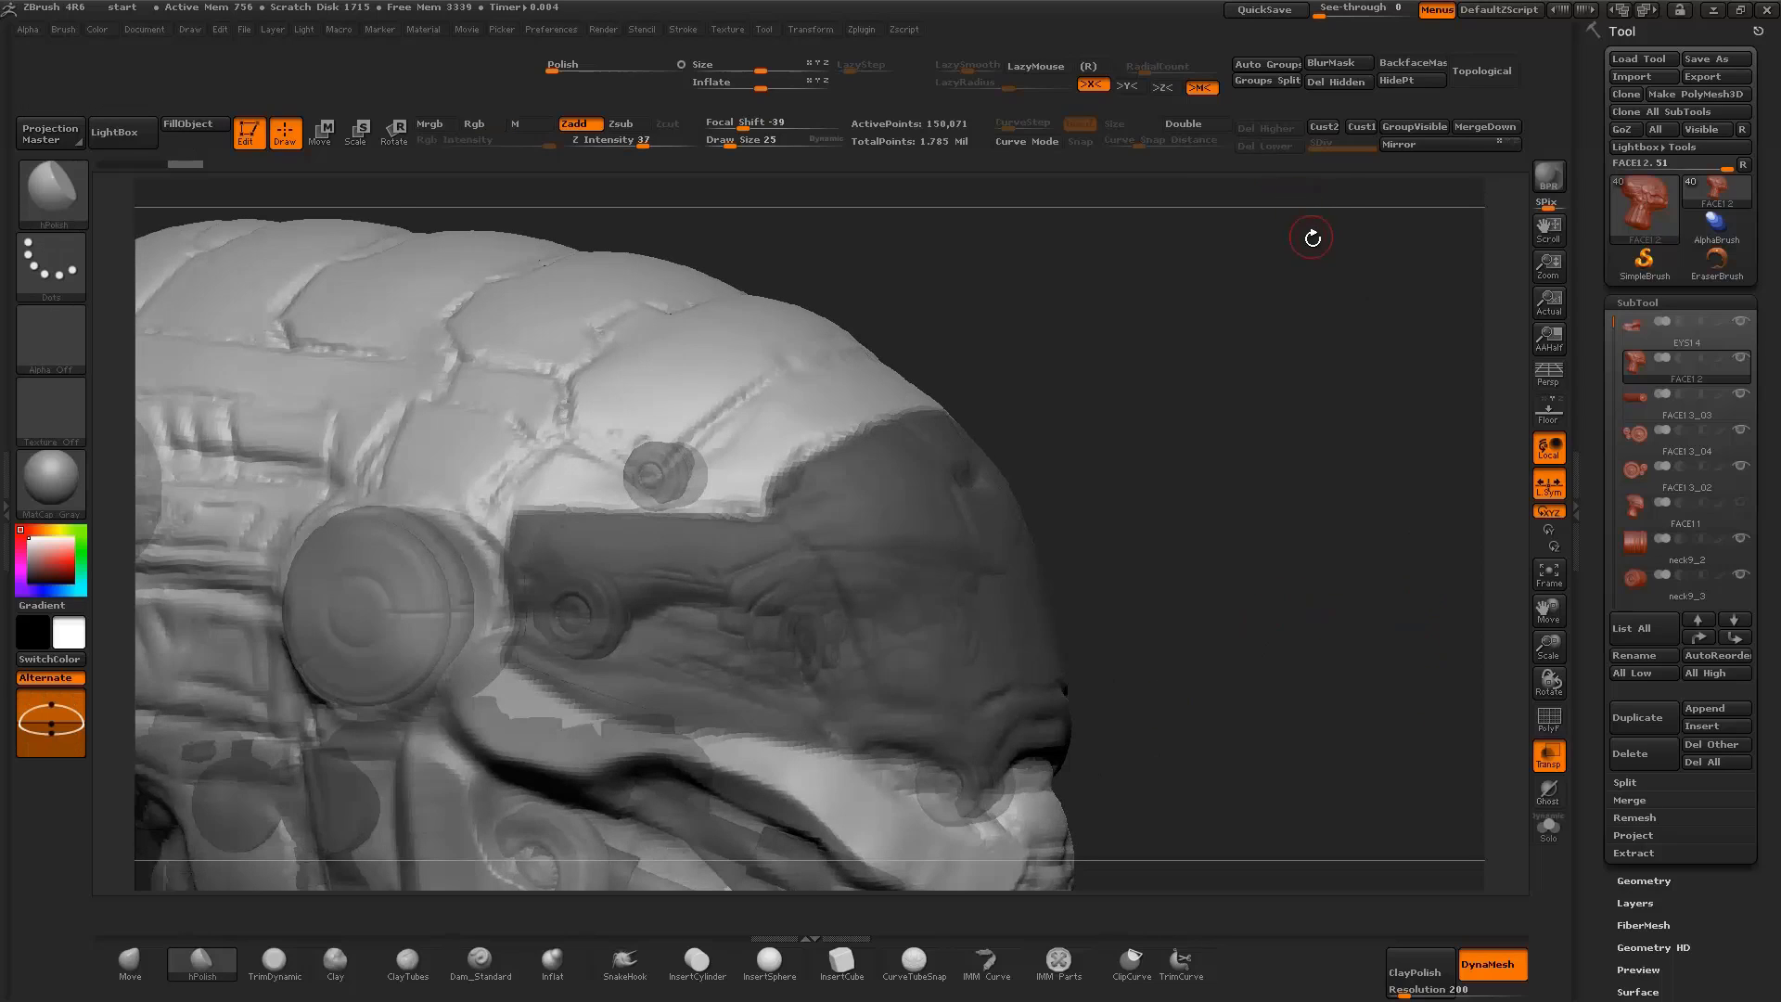
pyautogui.click(1408, 82)
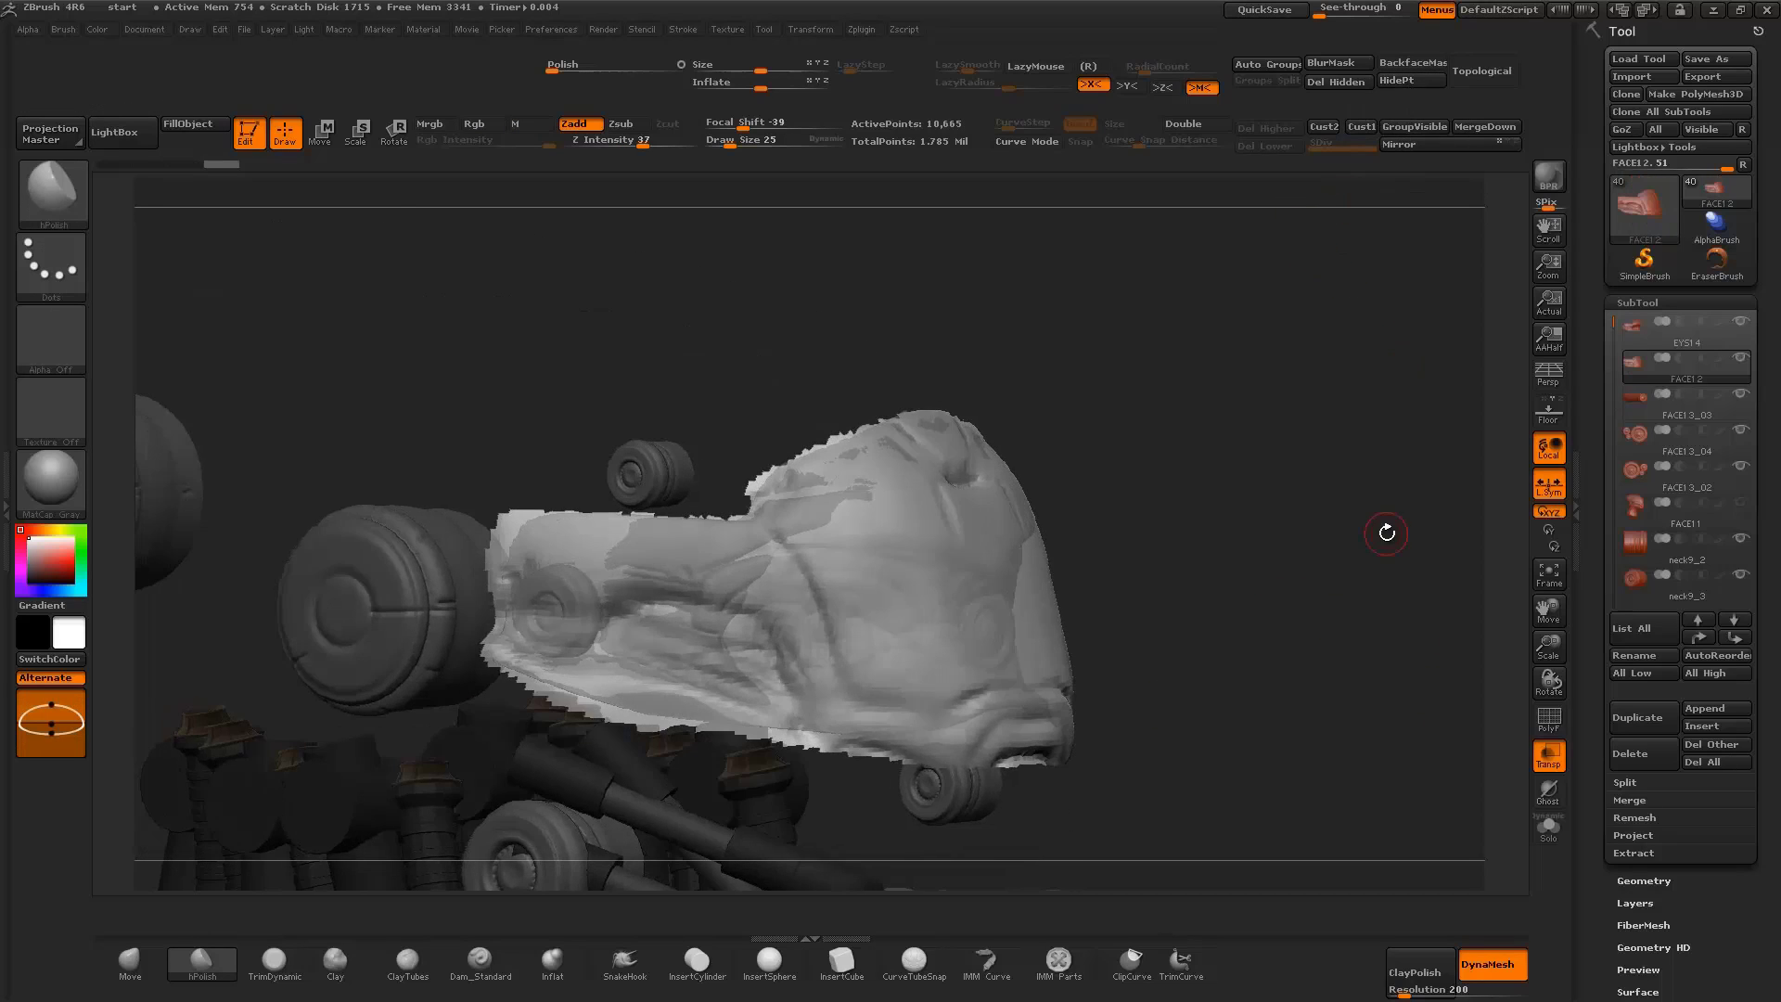
# Solo the remaining FACE12 plate and inspect it from front and angled views
pyautogui.click(1548, 825)
pyautogui.moveTo(1252, 723); pyautogui.dragTo(1364, 727)
pyautogui.moveTo(1387, 581); pyautogui.dragTo(1371, 617)
pyautogui.press('space')
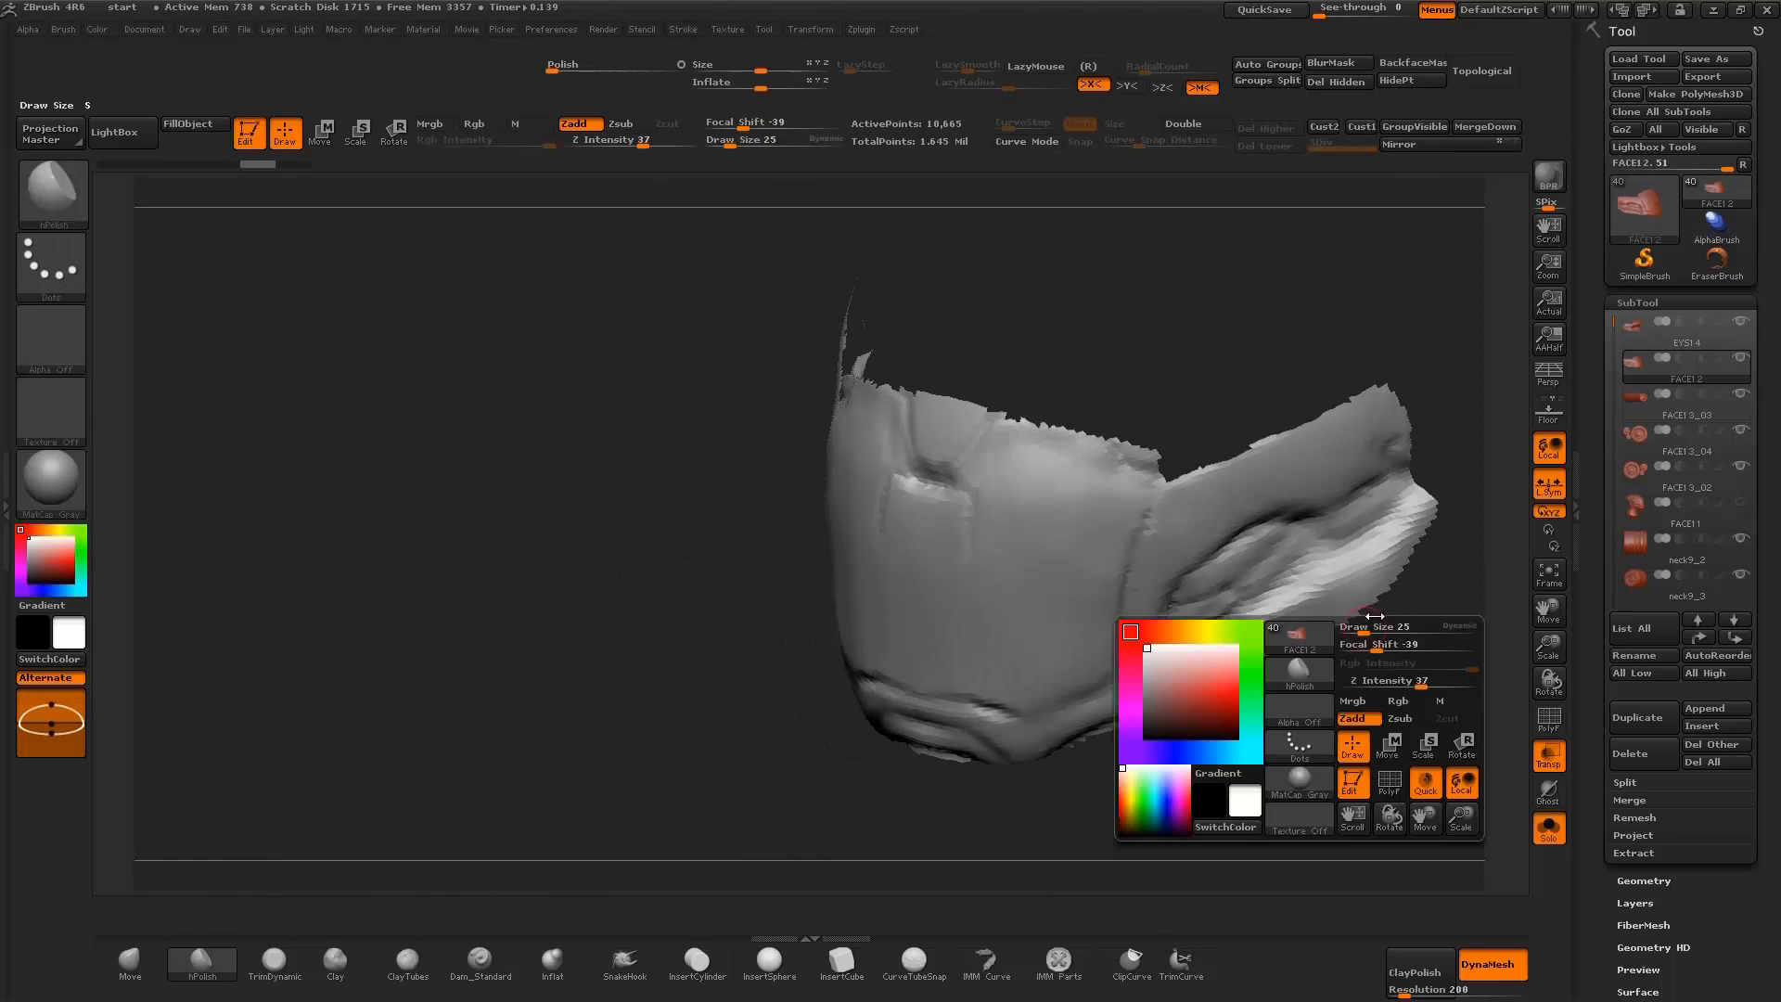
pyautogui.moveTo(1205, 704)
pyautogui.keyDown('shift'); pyautogui.mouseDown()
pyautogui.moveTo(780, 727)
pyautogui.moveTo(1176, 622)
pyautogui.mouseUp(); pyautogui.keyUp('shift')
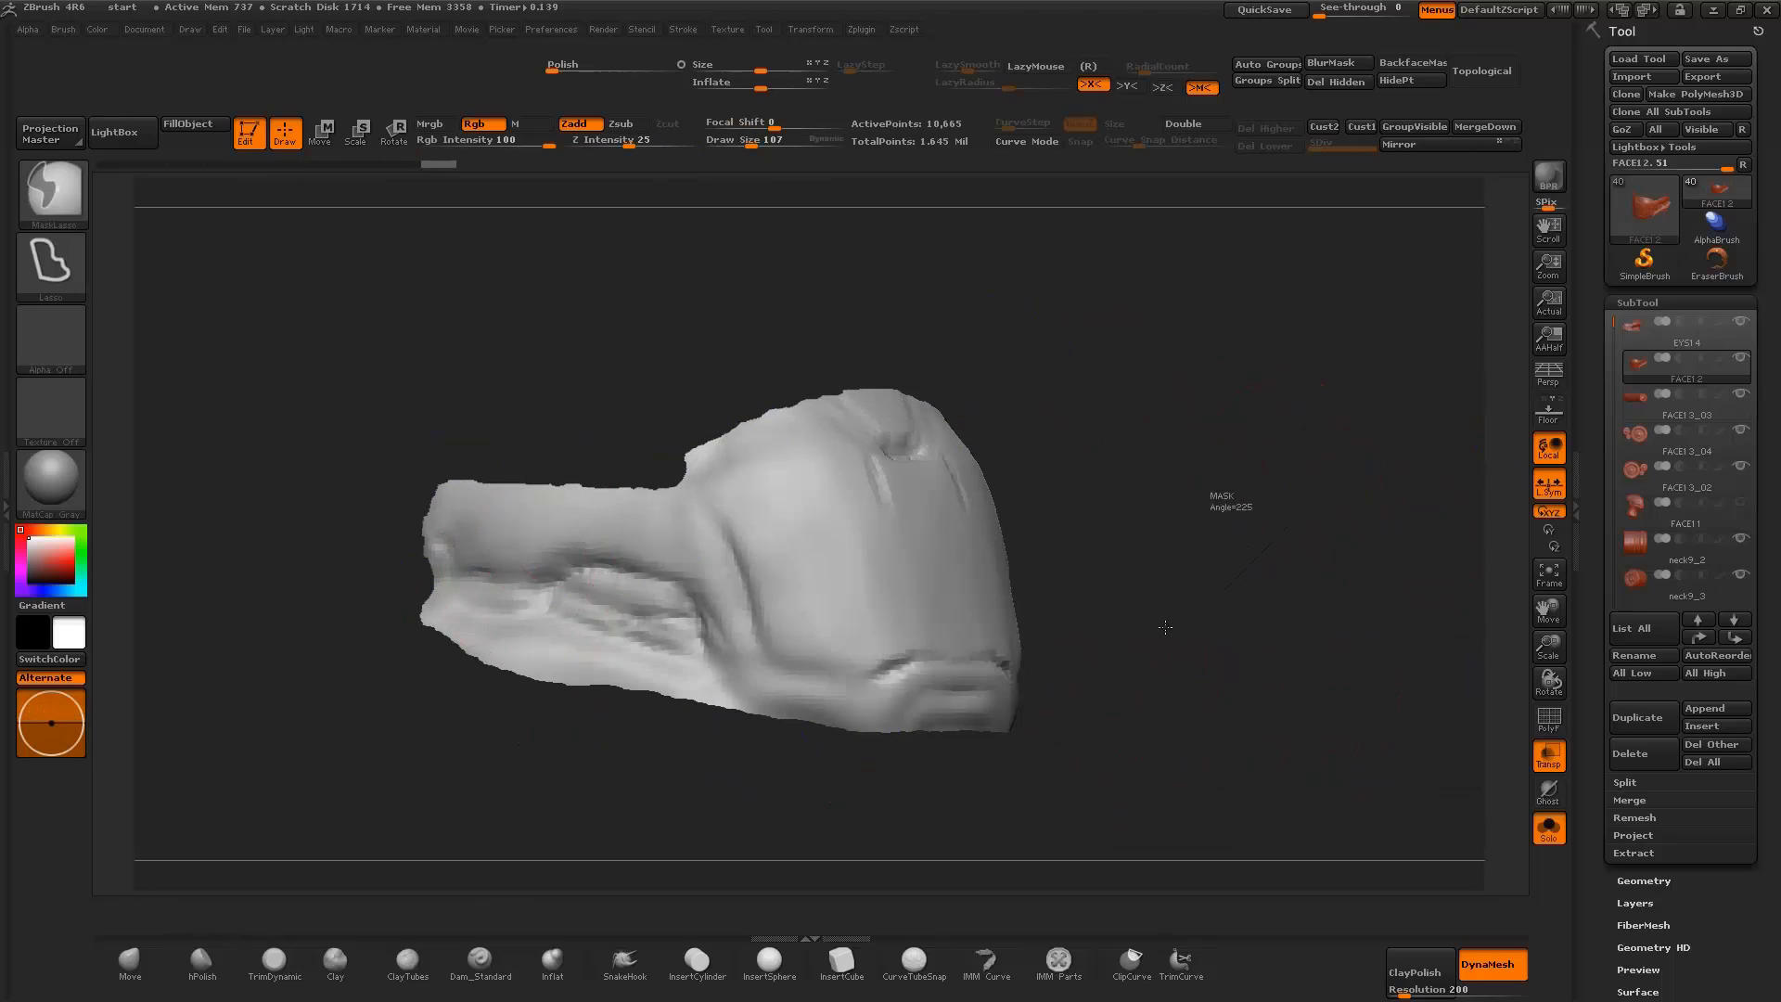
pyautogui.moveTo(1176, 623); pyautogui.dragTo(1136, 647)
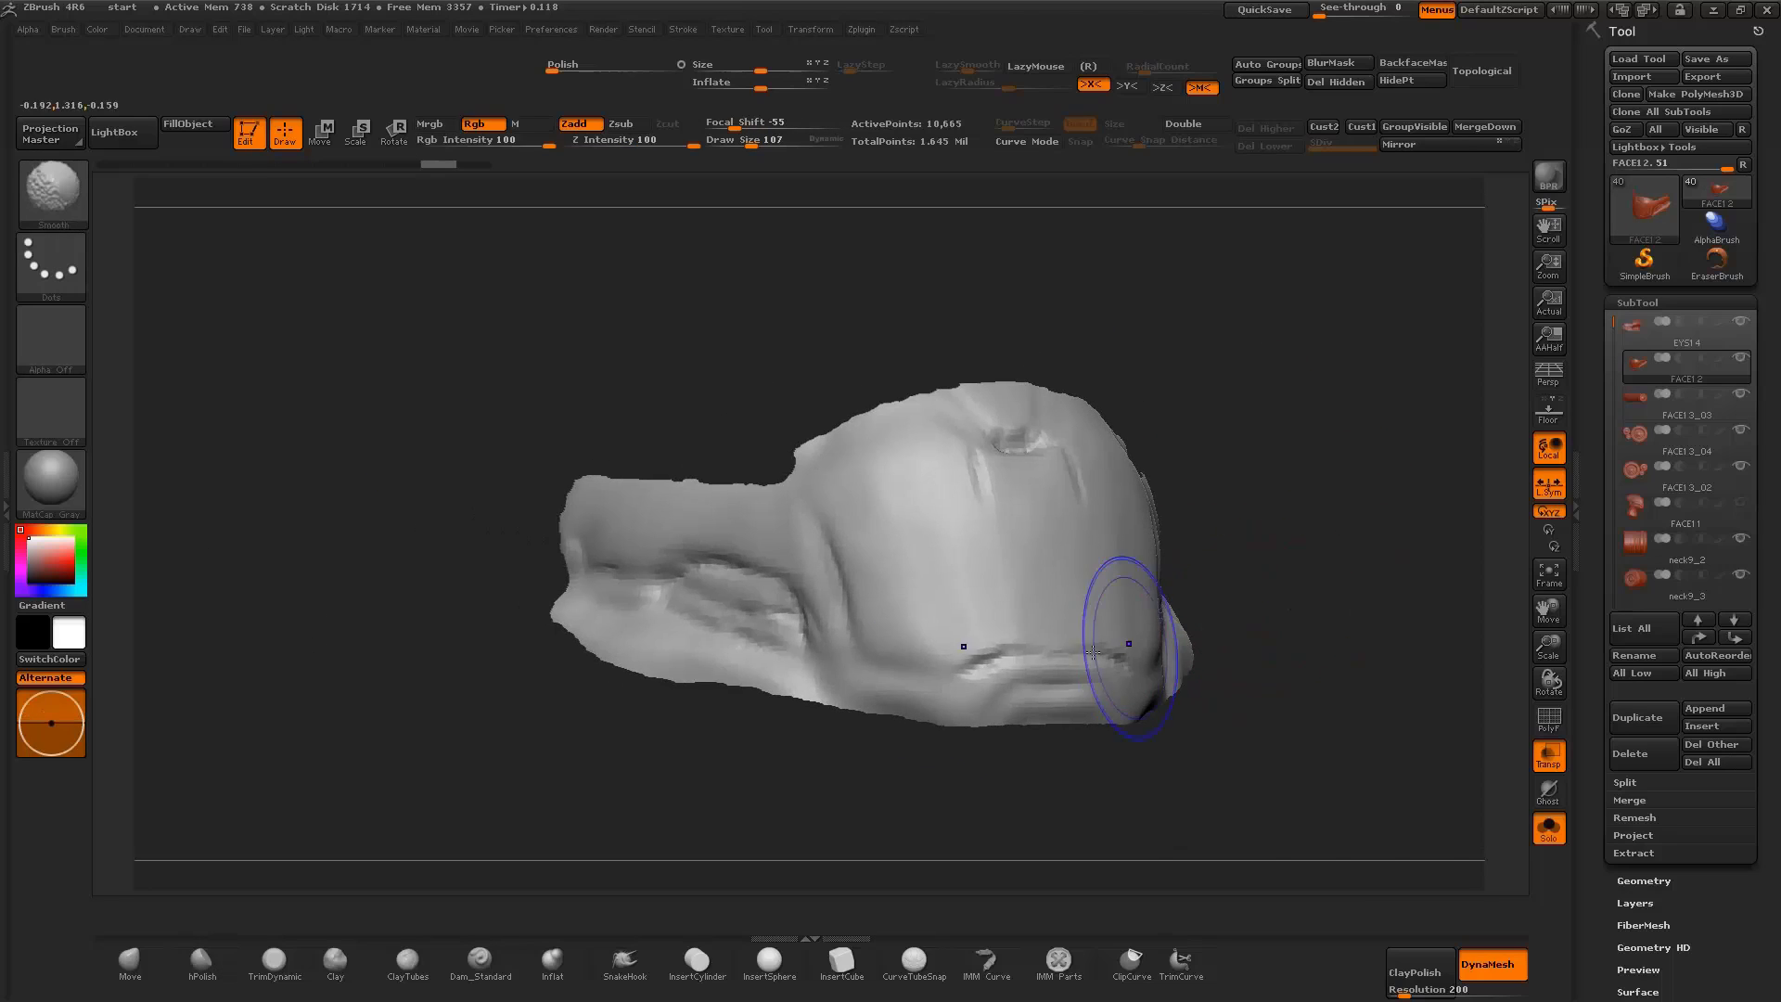
pyautogui.click(1547, 831)
pyautogui.moveTo(1521, 798); pyautogui.dragTo(1482, 747)
pyautogui.click(1548, 828)
pyautogui.hotkey('ctrl', 'shift')
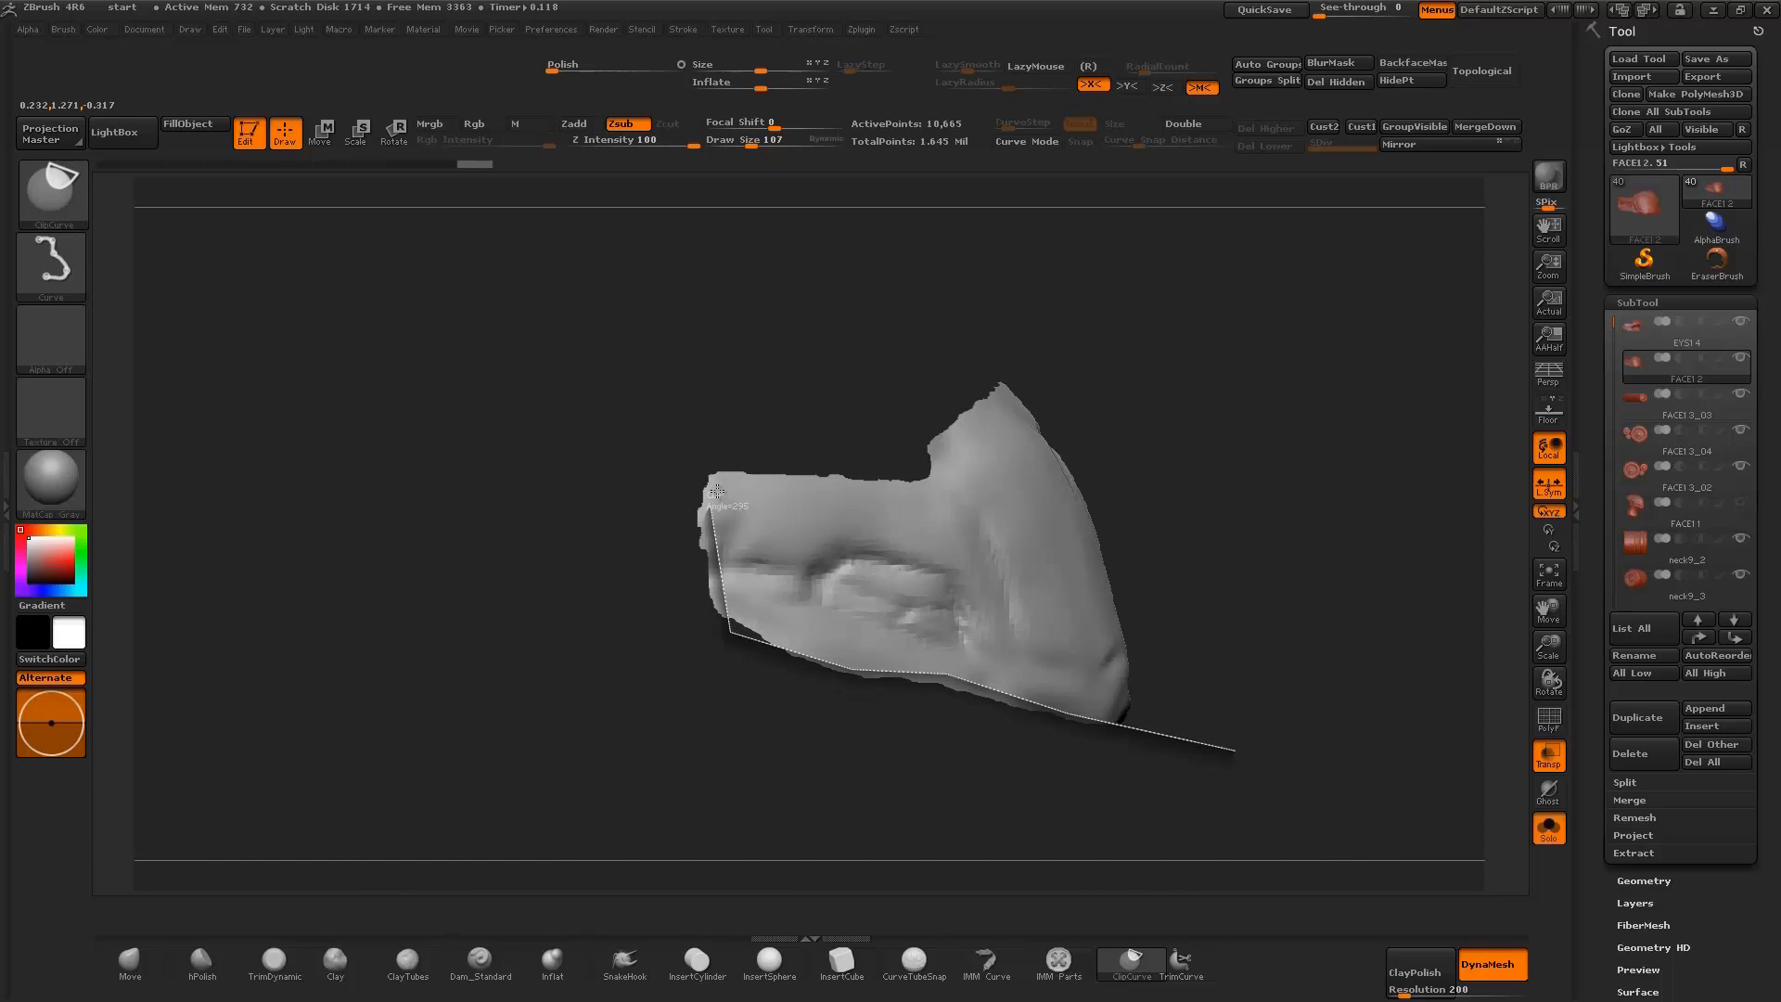
# Switch to the TrimCurve brush and trim the plate straight across along a drawn line
pyautogui.moveTo(646, 408); pyautogui.dragTo(649, 412)
pyautogui.moveTo(1271, 517); pyautogui.dragTo(1193, 556)
pyautogui.click(52, 190)
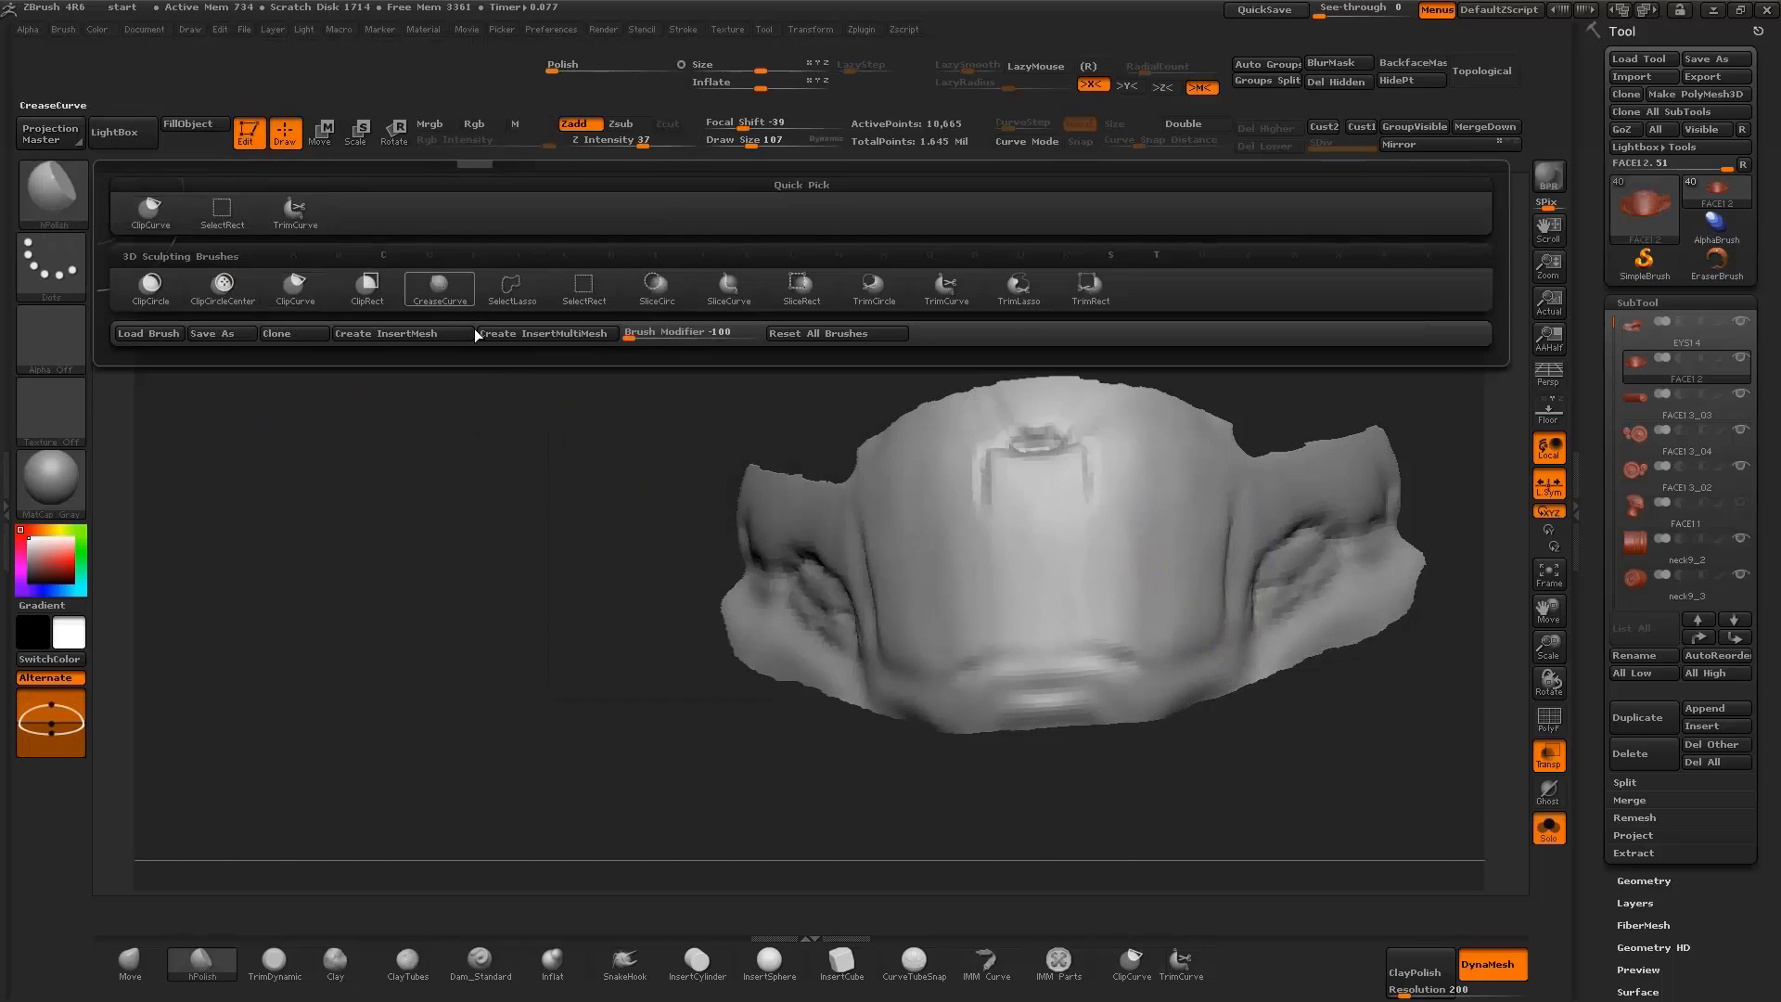
pyautogui.click(478, 286)
pyautogui.moveTo(649, 649); pyautogui.dragTo(934, 727)
pyautogui.moveTo(1297, 769); pyautogui.dragTo(1011, 701)
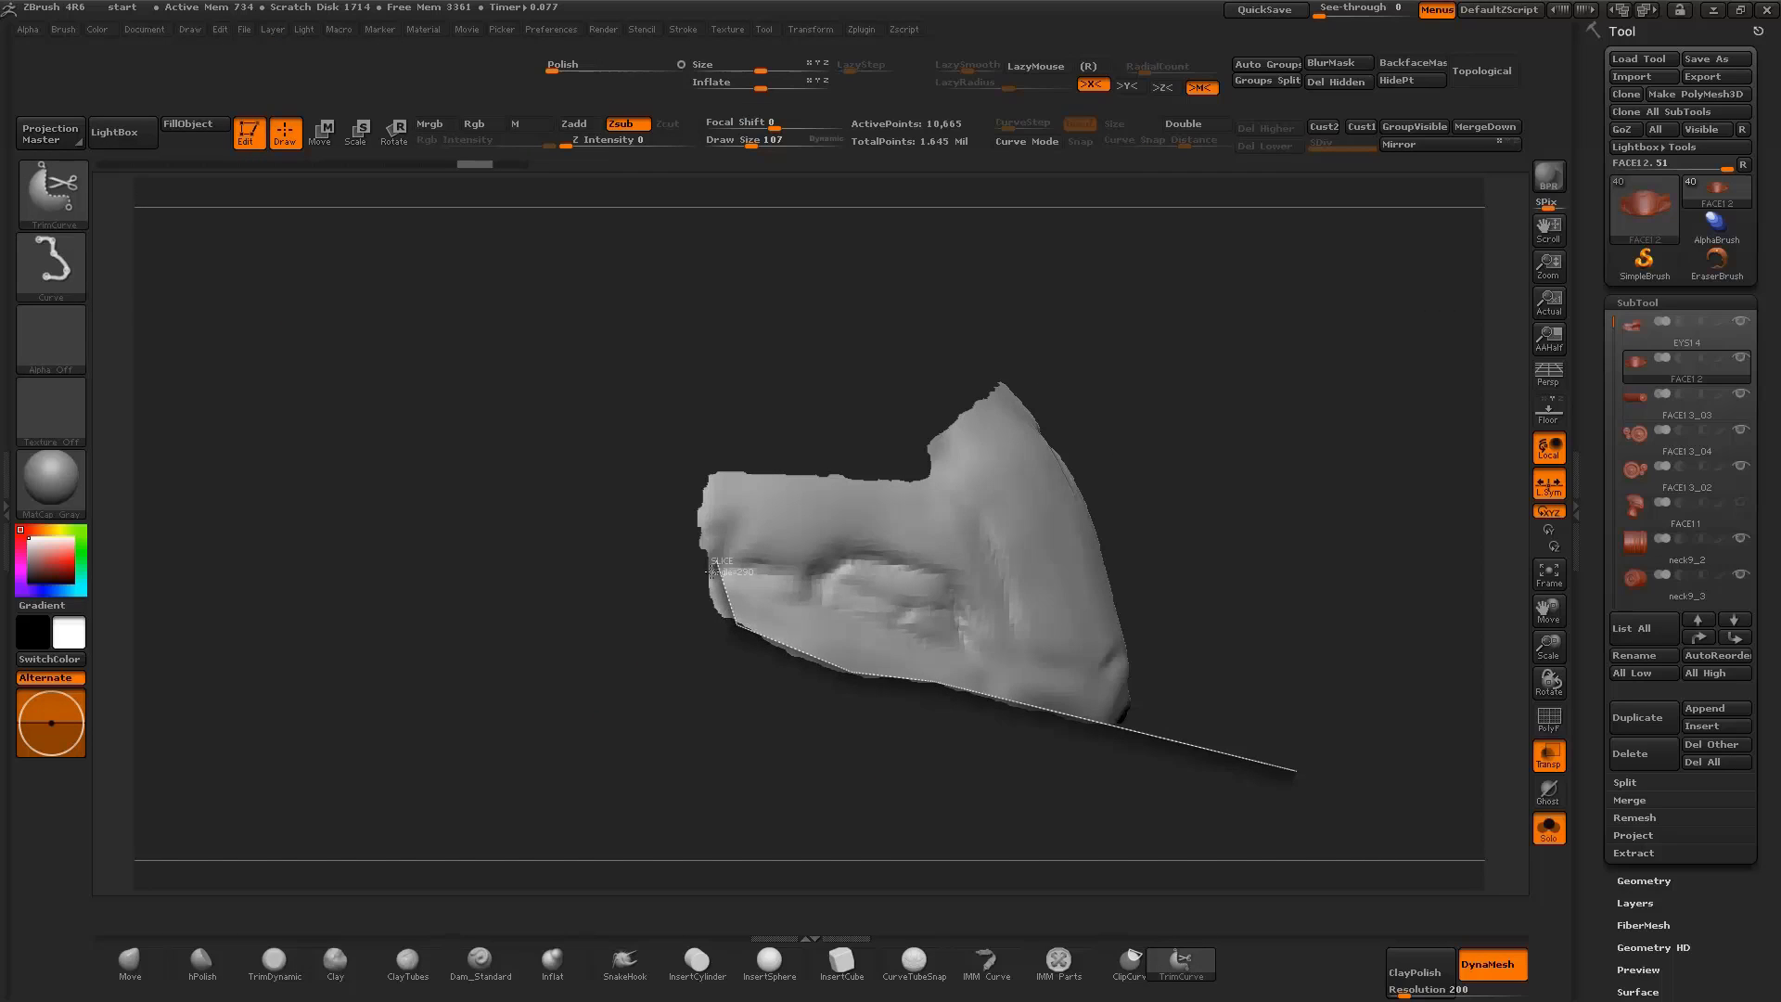
pyautogui.moveTo(723, 409)
pyautogui.mouseDown()
pyautogui.moveTo(1435, 460)
pyautogui.moveTo(1204, 499)
pyautogui.moveTo(1073, 497)
pyautogui.mouseUp()
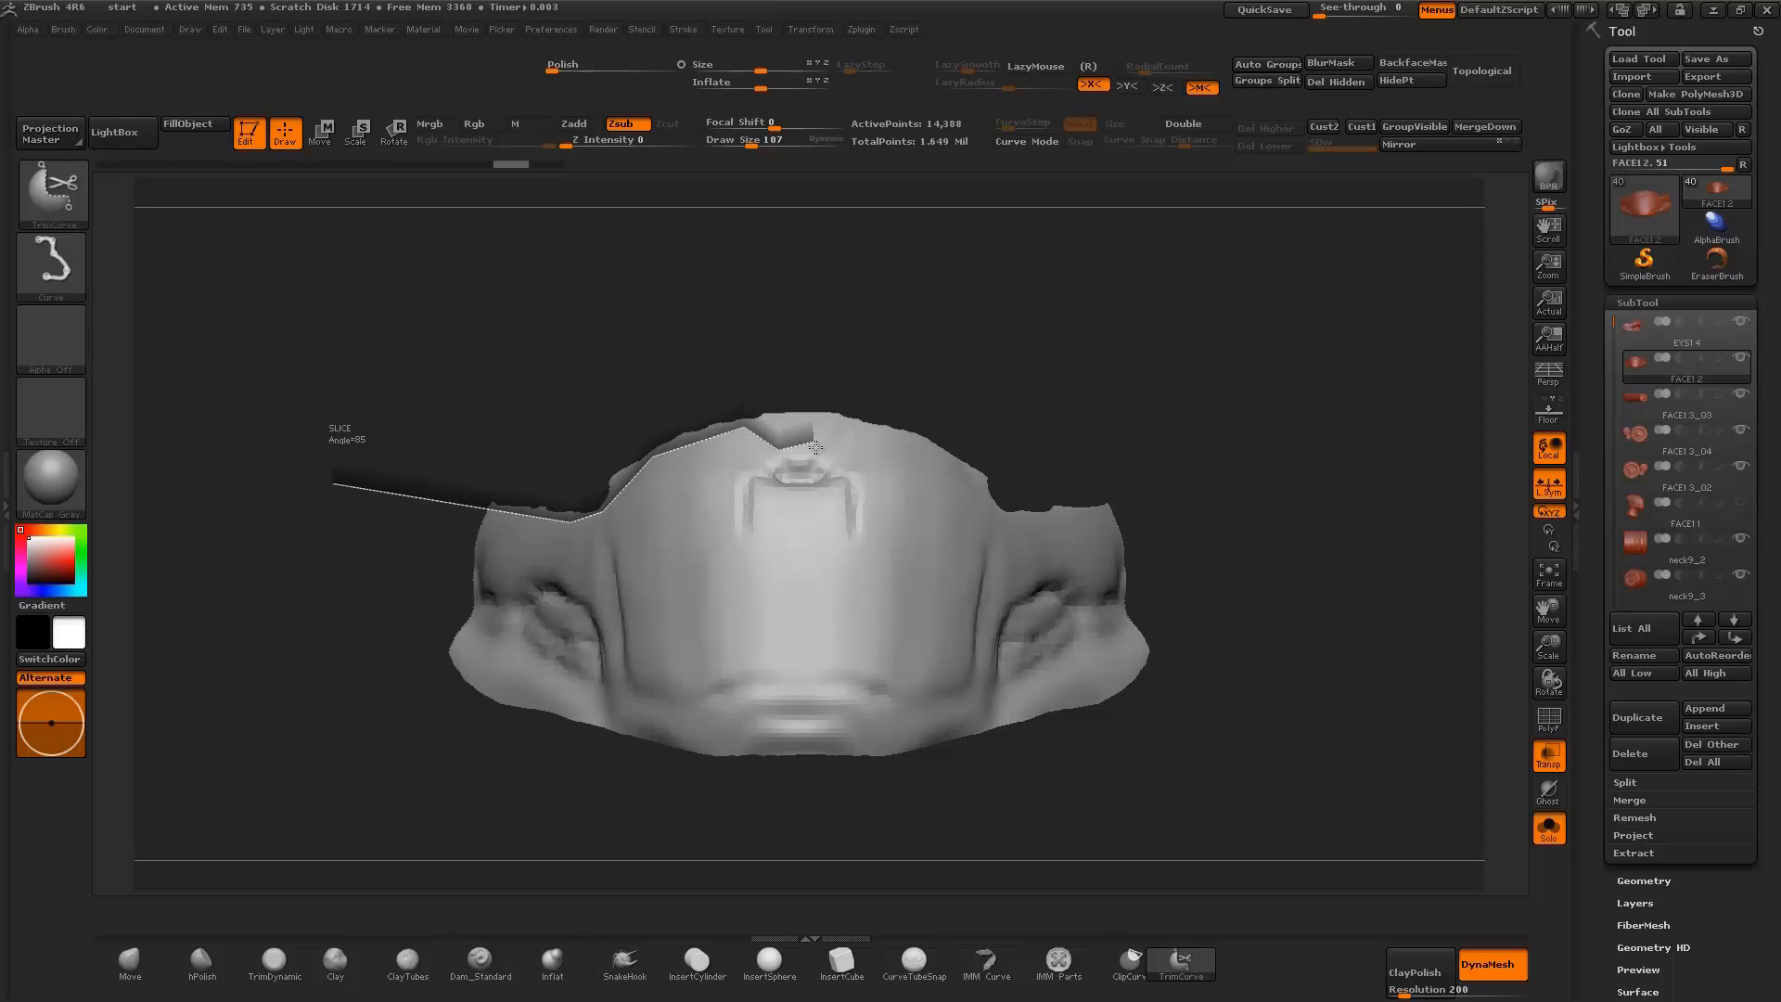
# Slice the plate's upper edge down toward the notch, then show the other head parts again
pyautogui.moveTo(823, 450)
pyautogui.keyDown('ctrl'); pyautogui.keyDown('shift'); pyautogui.mouseDown()
pyautogui.moveTo(826, 358)
pyautogui.moveTo(1145, 445)
pyautogui.moveTo(352, 482)
pyautogui.mouseUp(); pyautogui.keyUp('shift'); pyautogui.keyUp('ctrl')
pyautogui.keyDown('ctrl'); pyautogui.keyDown('shift'); pyautogui.moveTo(334, 488); pyautogui.dragTo(504, 511); pyautogui.keyUp('shift'); pyautogui.keyUp('ctrl')
pyautogui.keyDown('ctrl'); pyautogui.keyDown('shift'); pyautogui.moveTo(698, 395); pyautogui.dragTo(698, 395); pyautogui.keyUp('shift'); pyautogui.keyUp('ctrl')
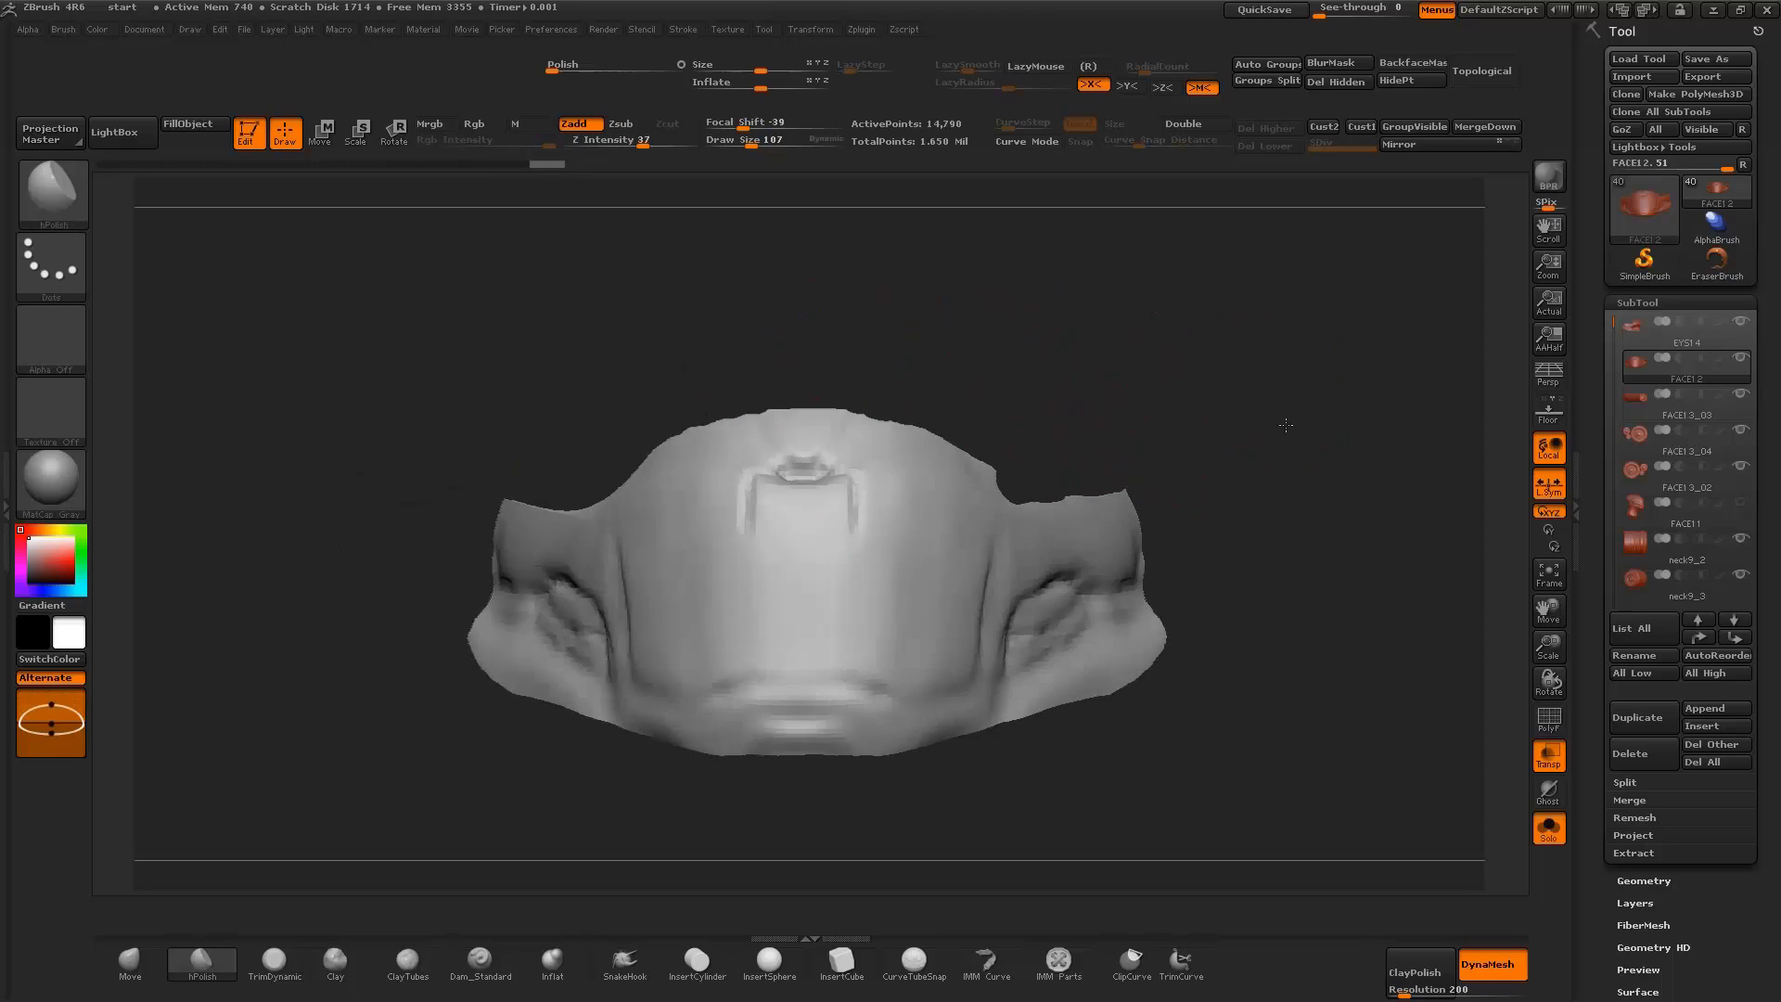
pyautogui.moveTo(1325, 389); pyautogui.dragTo(1401, 505)
pyautogui.moveTo(905, 390)
pyautogui.keyDown('ctrl'); pyautogui.keyDown('shift'); pyautogui.mouseDown()
pyautogui.moveTo(1066, 485)
pyautogui.moveTo(1133, 477)
pyautogui.moveTo(1081, 486)
pyautogui.mouseUp(); pyautogui.keyUp('shift'); pyautogui.keyUp('ctrl')
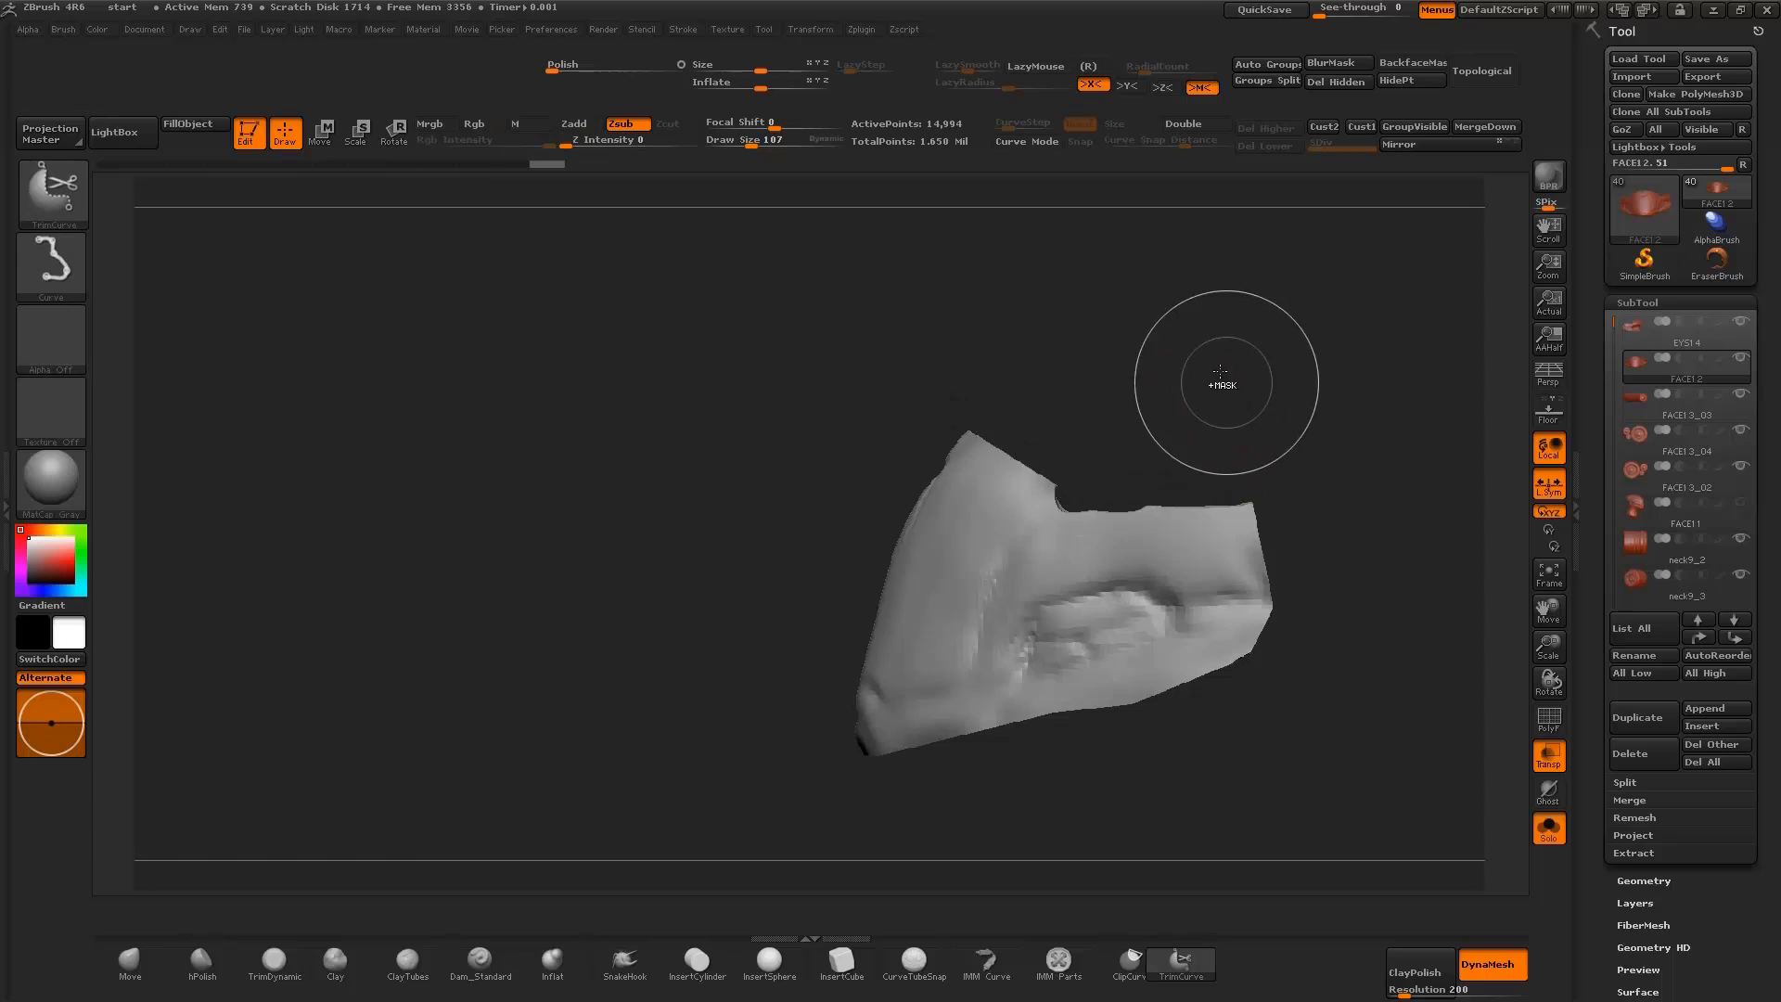
pyautogui.keyDown('ctrl'); pyautogui.keyDown('shift'); pyautogui.moveTo(1031, 415); pyautogui.dragTo(1051, 501); pyautogui.keyUp('shift'); pyautogui.keyUp('ctrl')
pyautogui.moveTo(1320, 461)
pyautogui.mouseDown()
pyautogui.moveTo(1354, 441)
pyautogui.moveTo(1336, 409)
pyautogui.moveTo(1395, 436)
pyautogui.moveTo(1129, 603)
pyautogui.mouseUp()
pyautogui.click(1548, 828)
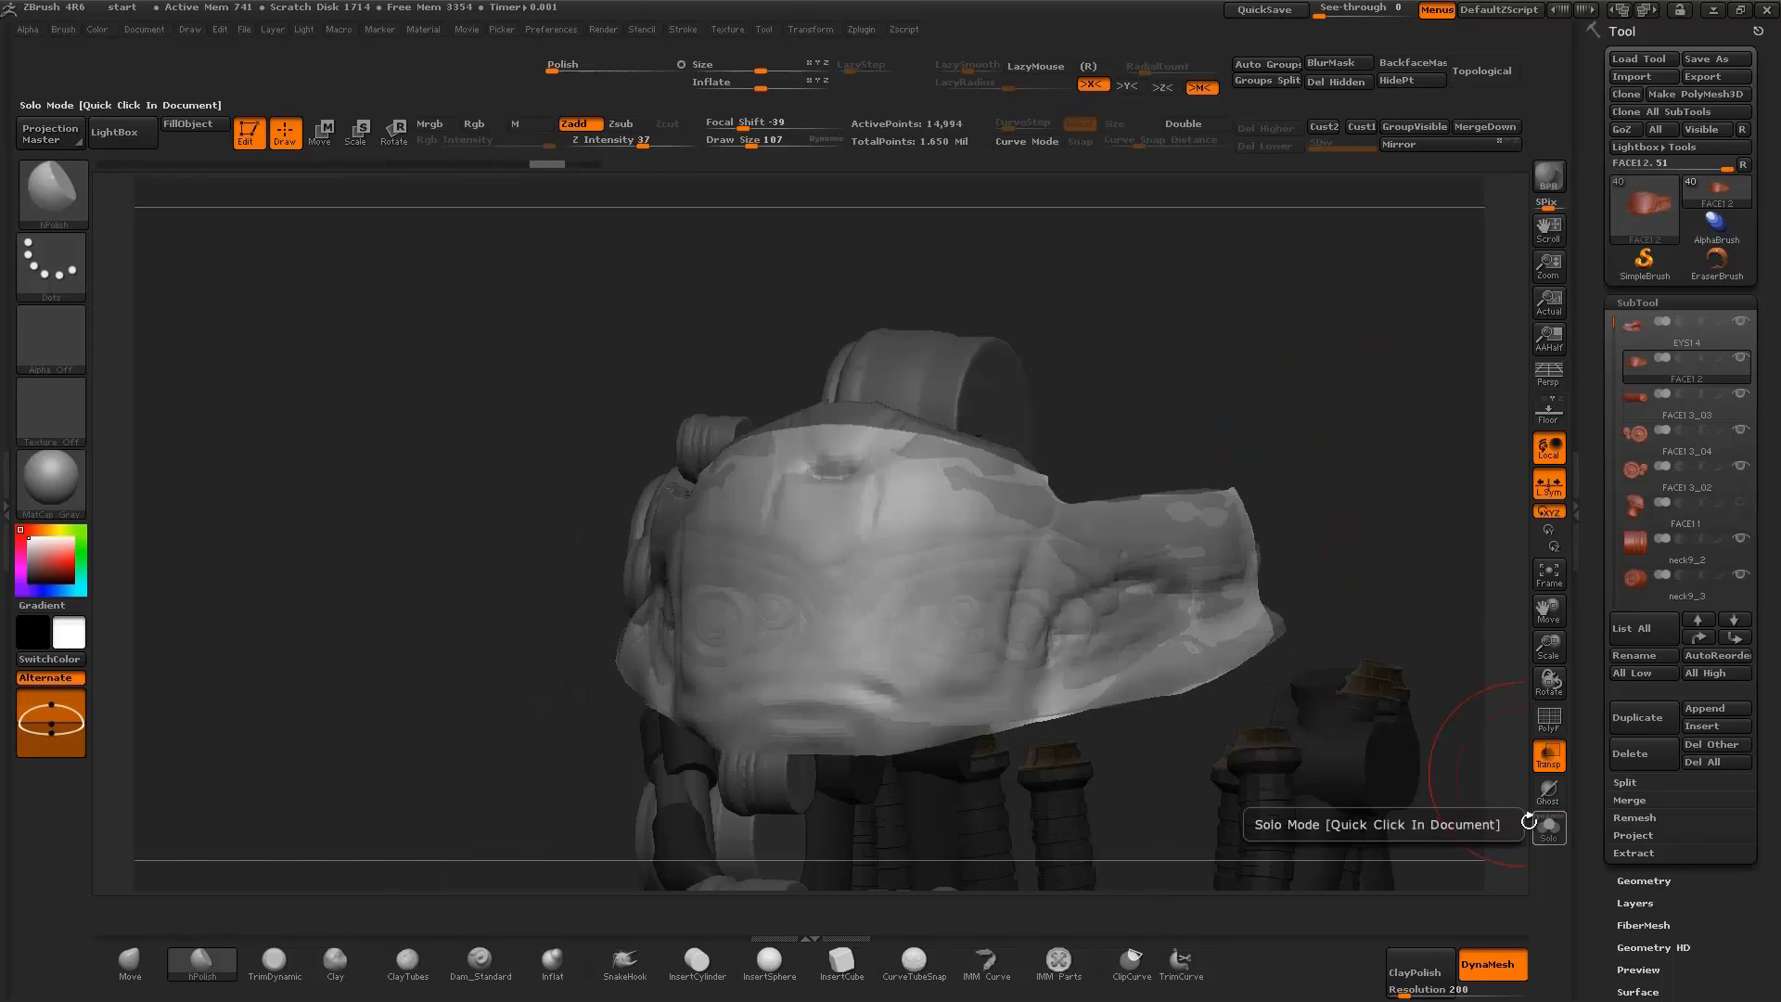
pyautogui.moveTo(1512, 640); pyautogui.dragTo(1567, 753)
# Solo FACE11 and build up the brow above the eyes with the Clay brush
pyautogui.moveTo(1447, 649); pyautogui.dragTo(1353, 591)
pyautogui.click(1638, 510)
pyautogui.click(1643, 717)
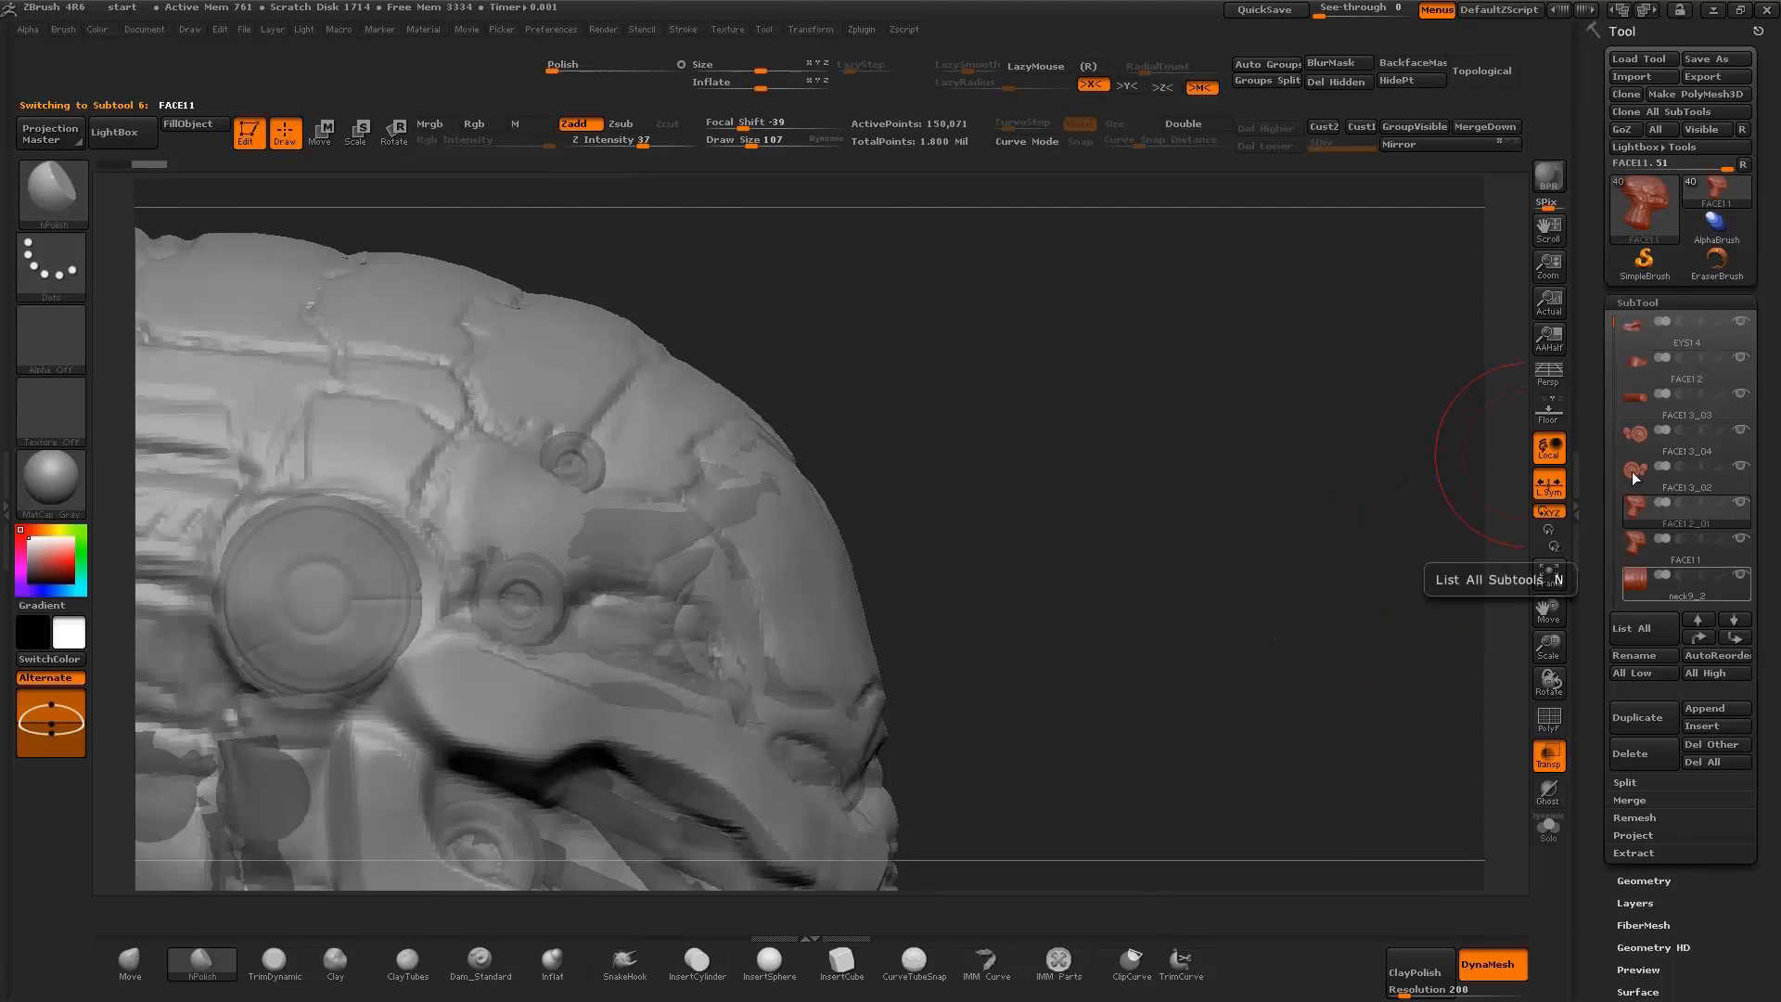
pyautogui.click(1548, 828)
pyautogui.moveTo(1298, 705)
pyautogui.mouseDown()
pyautogui.moveTo(1061, 664)
pyautogui.moveTo(973, 686)
pyautogui.mouseUp()
pyautogui.click(334, 960)
pyautogui.moveTo(634, 643)
pyautogui.mouseDown()
pyautogui.moveTo(816, 667)
pyautogui.moveTo(705, 631)
pyautogui.moveTo(835, 594)
pyautogui.mouseUp()
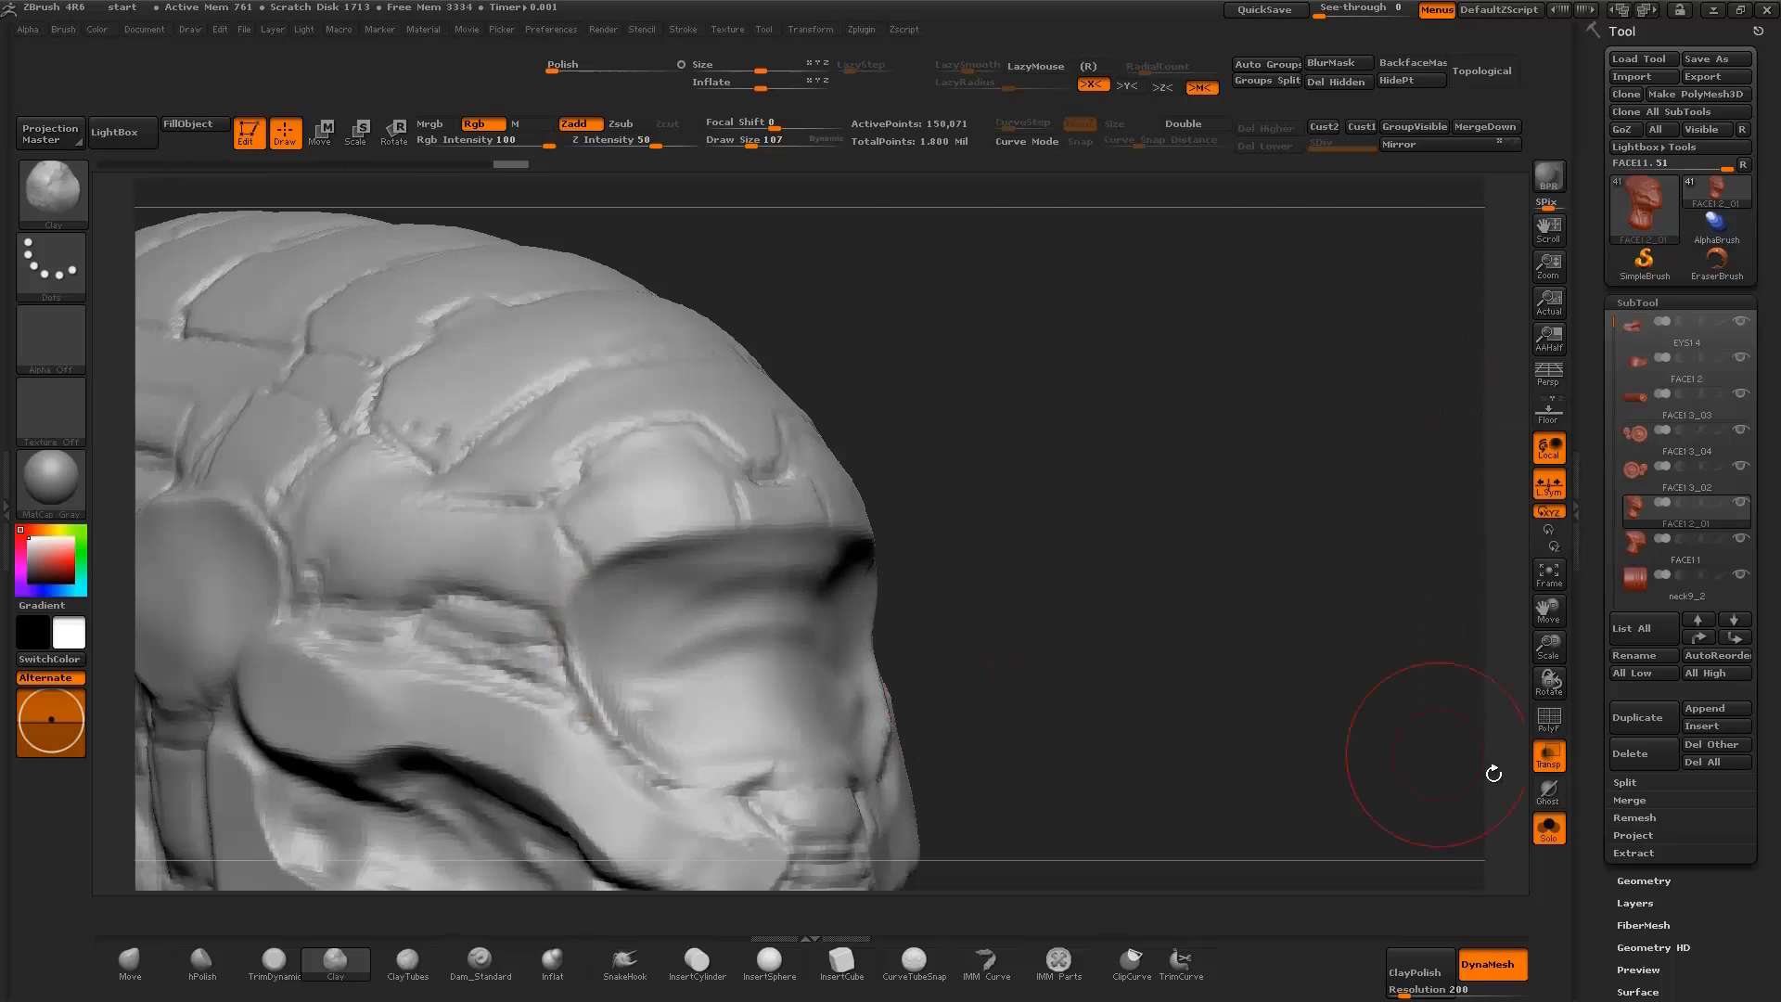
# Show all parts, hide the FACE12 plate, and turn off Transp so the parts render solid
pyautogui.click(1548, 829)
pyautogui.moveTo(1657, 375)
pyautogui.click(1740, 360)
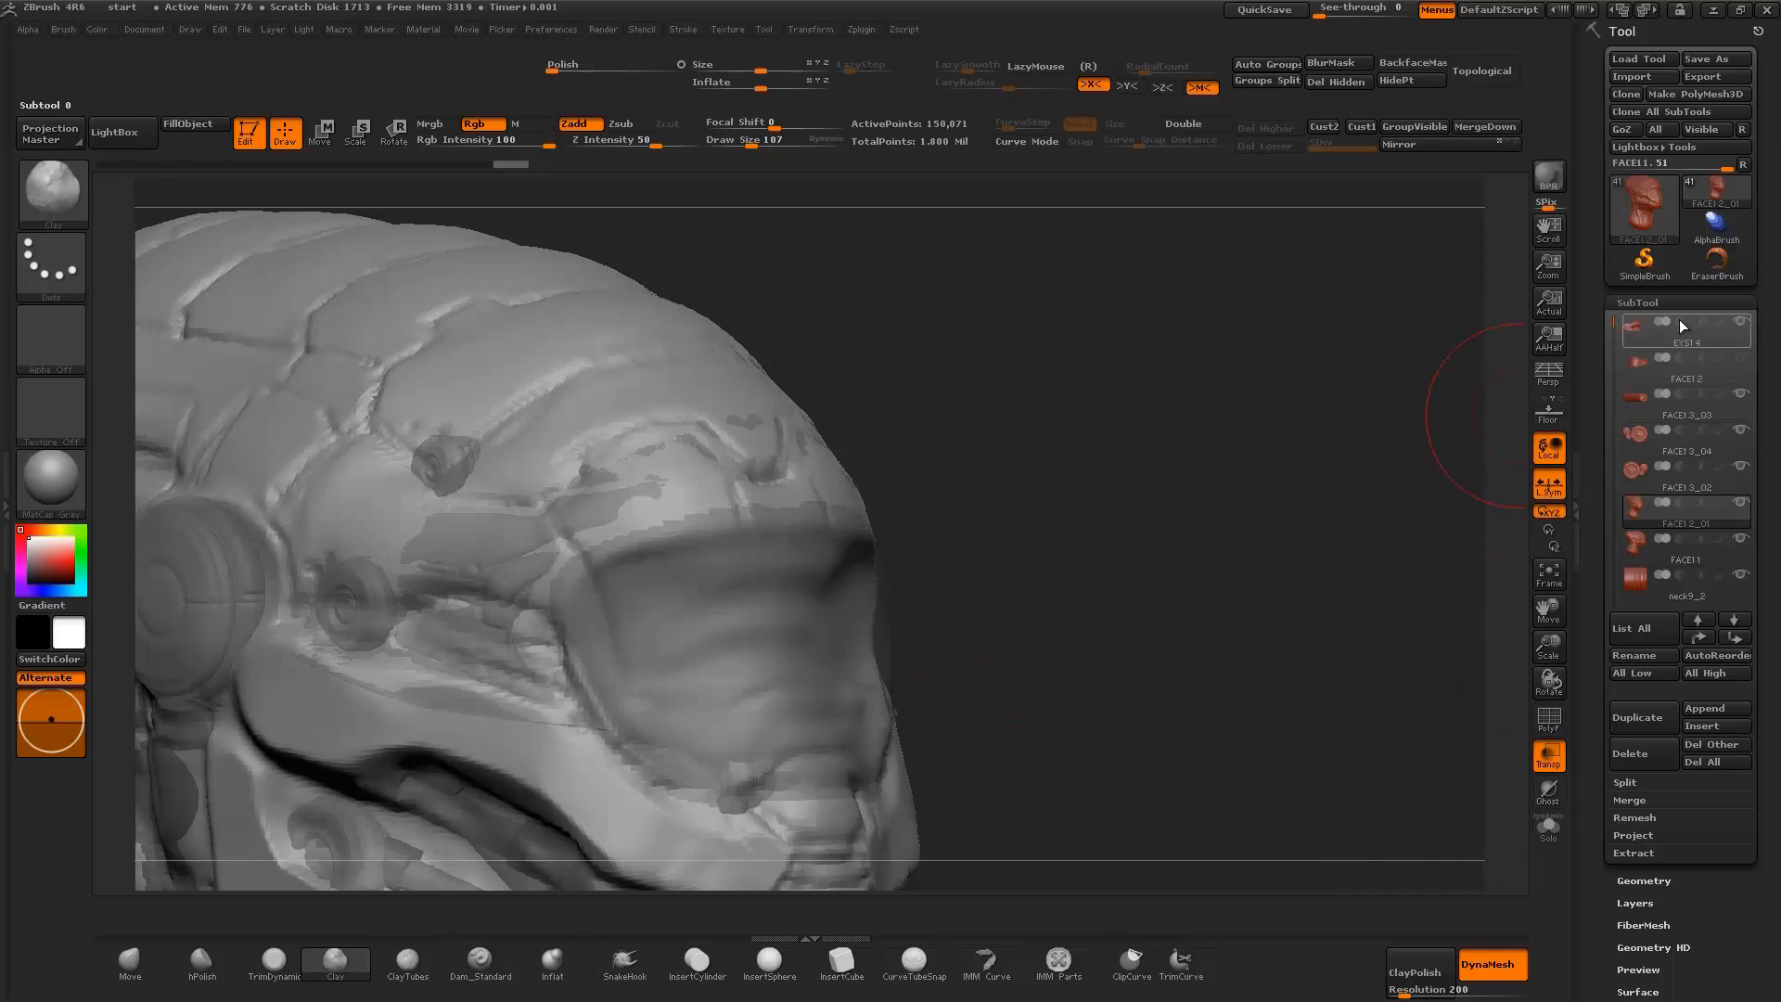
pyautogui.moveTo(1493, 816)
pyautogui.keyDown('shift'); pyautogui.mouseDown()
pyautogui.moveTo(1422, 807)
pyautogui.moveTo(1215, 653)
pyautogui.mouseUp(); pyautogui.keyUp('shift')
pyautogui.click(1548, 756)
pyautogui.moveTo(1447, 751); pyautogui.dragTo(1539, 556)
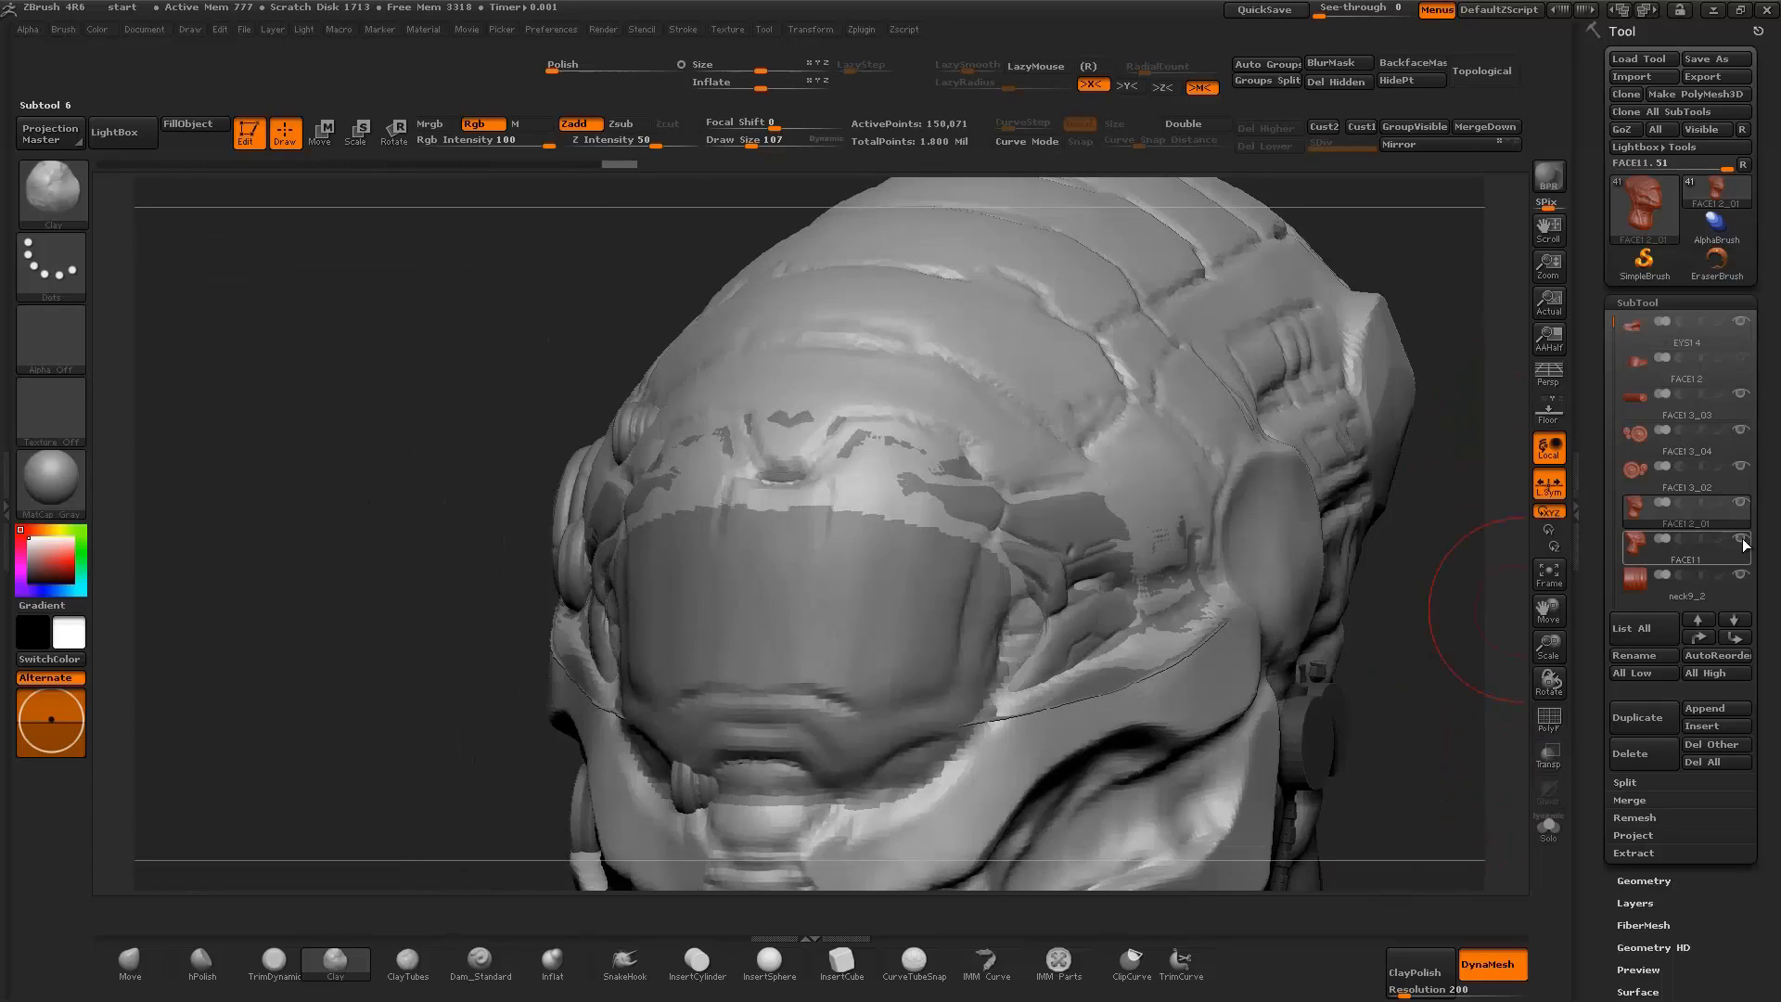
pyautogui.moveTo(1460, 612); pyautogui.dragTo(1079, 597)
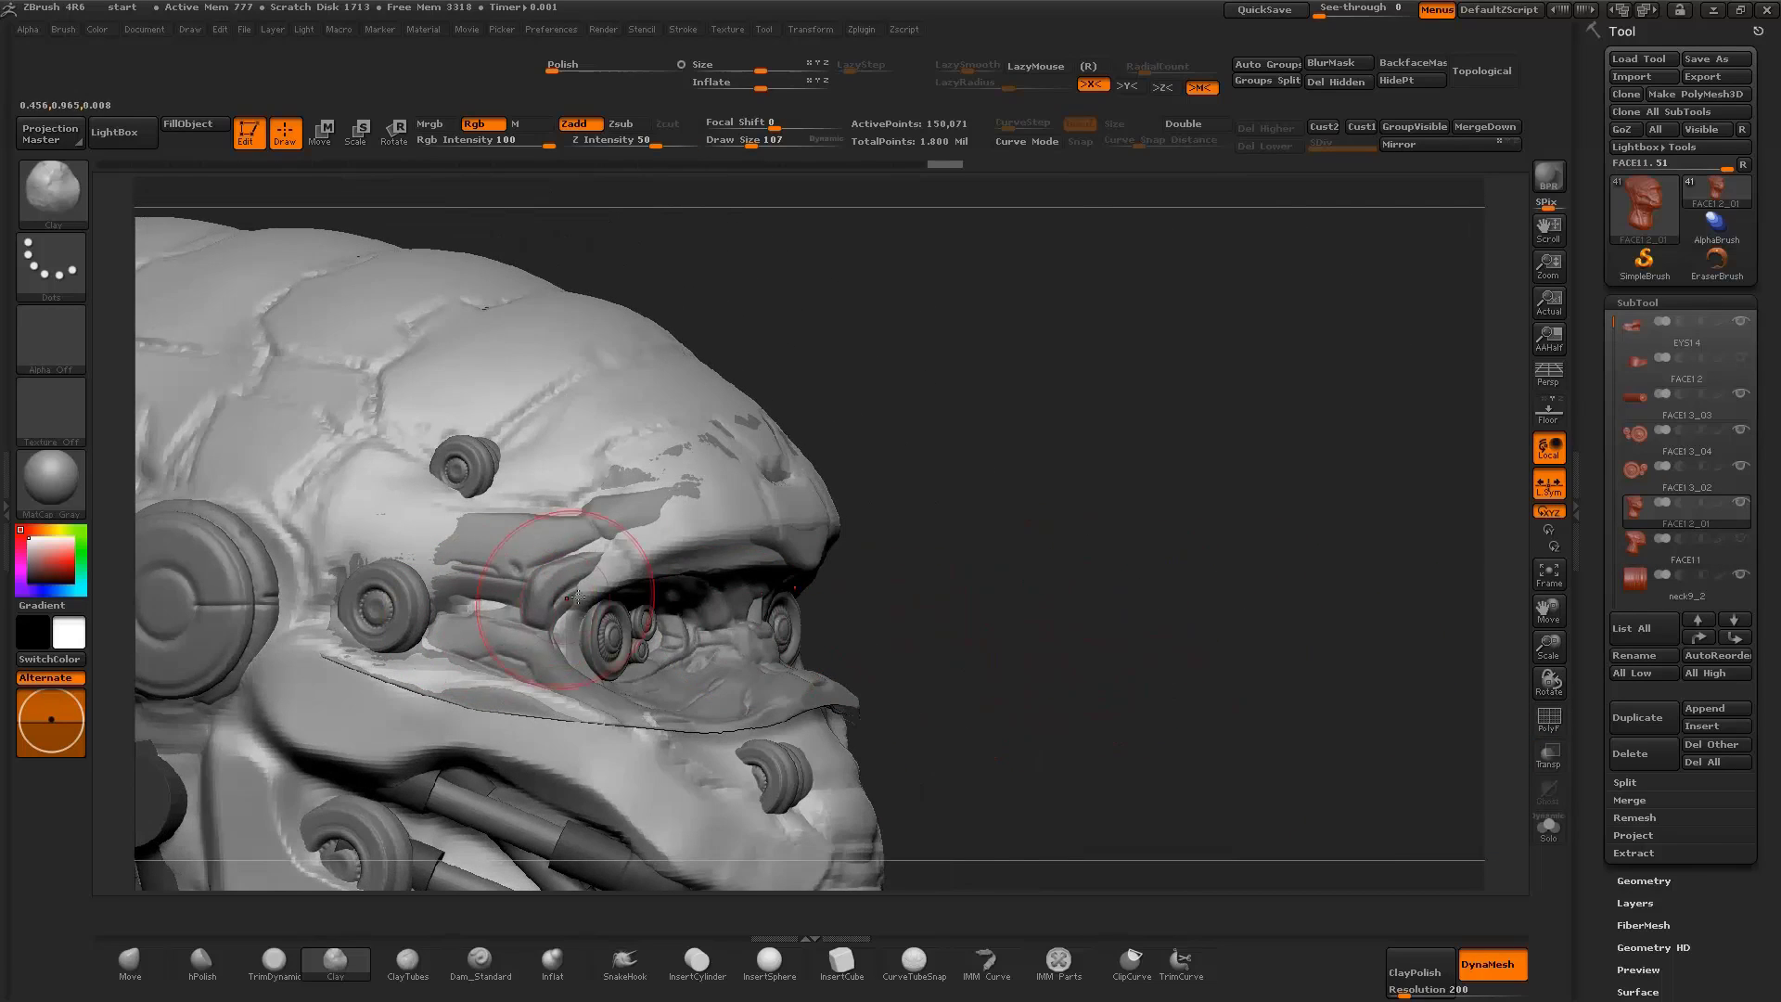
# Undo and redo the brow ridge strokes, checking the head from profile and front
pyautogui.hotkey('ctrl', 'z')
pyautogui.hotkey('ctrl', 'z')
pyautogui.hotkey('ctrl', 'shift', 'z')
pyautogui.hotkey('ctrl', 'shift', 'z')
pyautogui.hotkey('ctrl', 'shift', 'z')
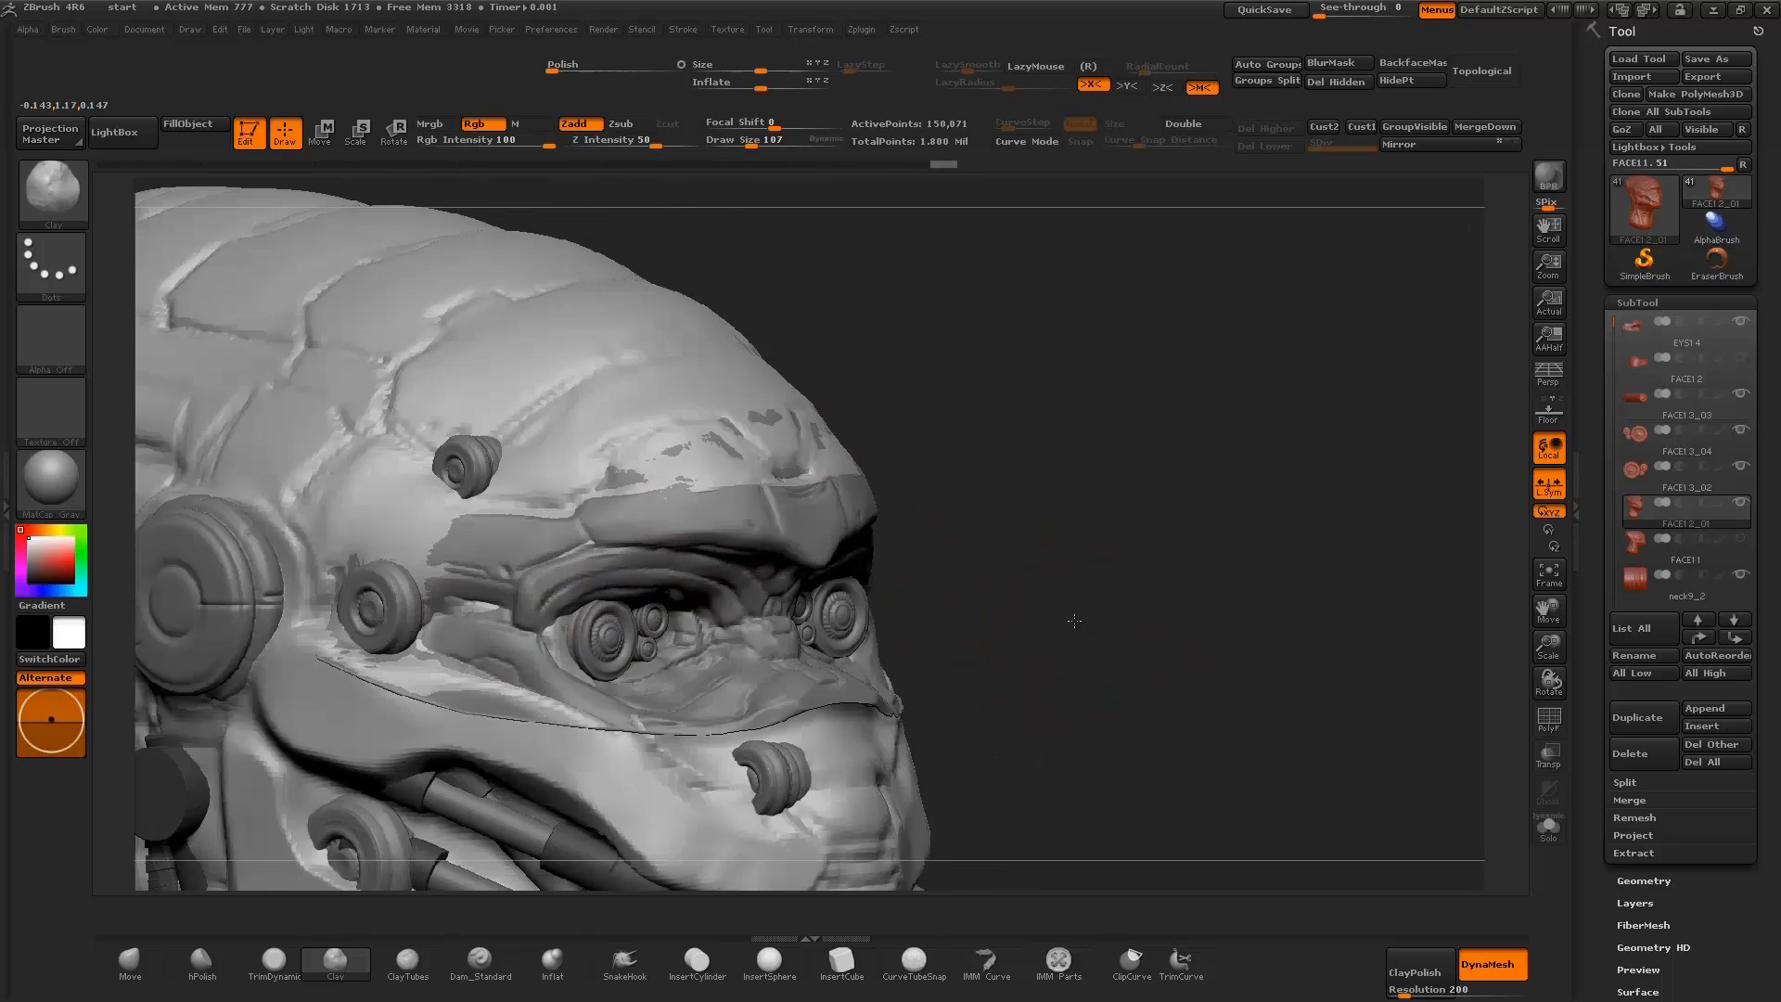
pyautogui.hotkey('ctrl', 'shift', 'z')
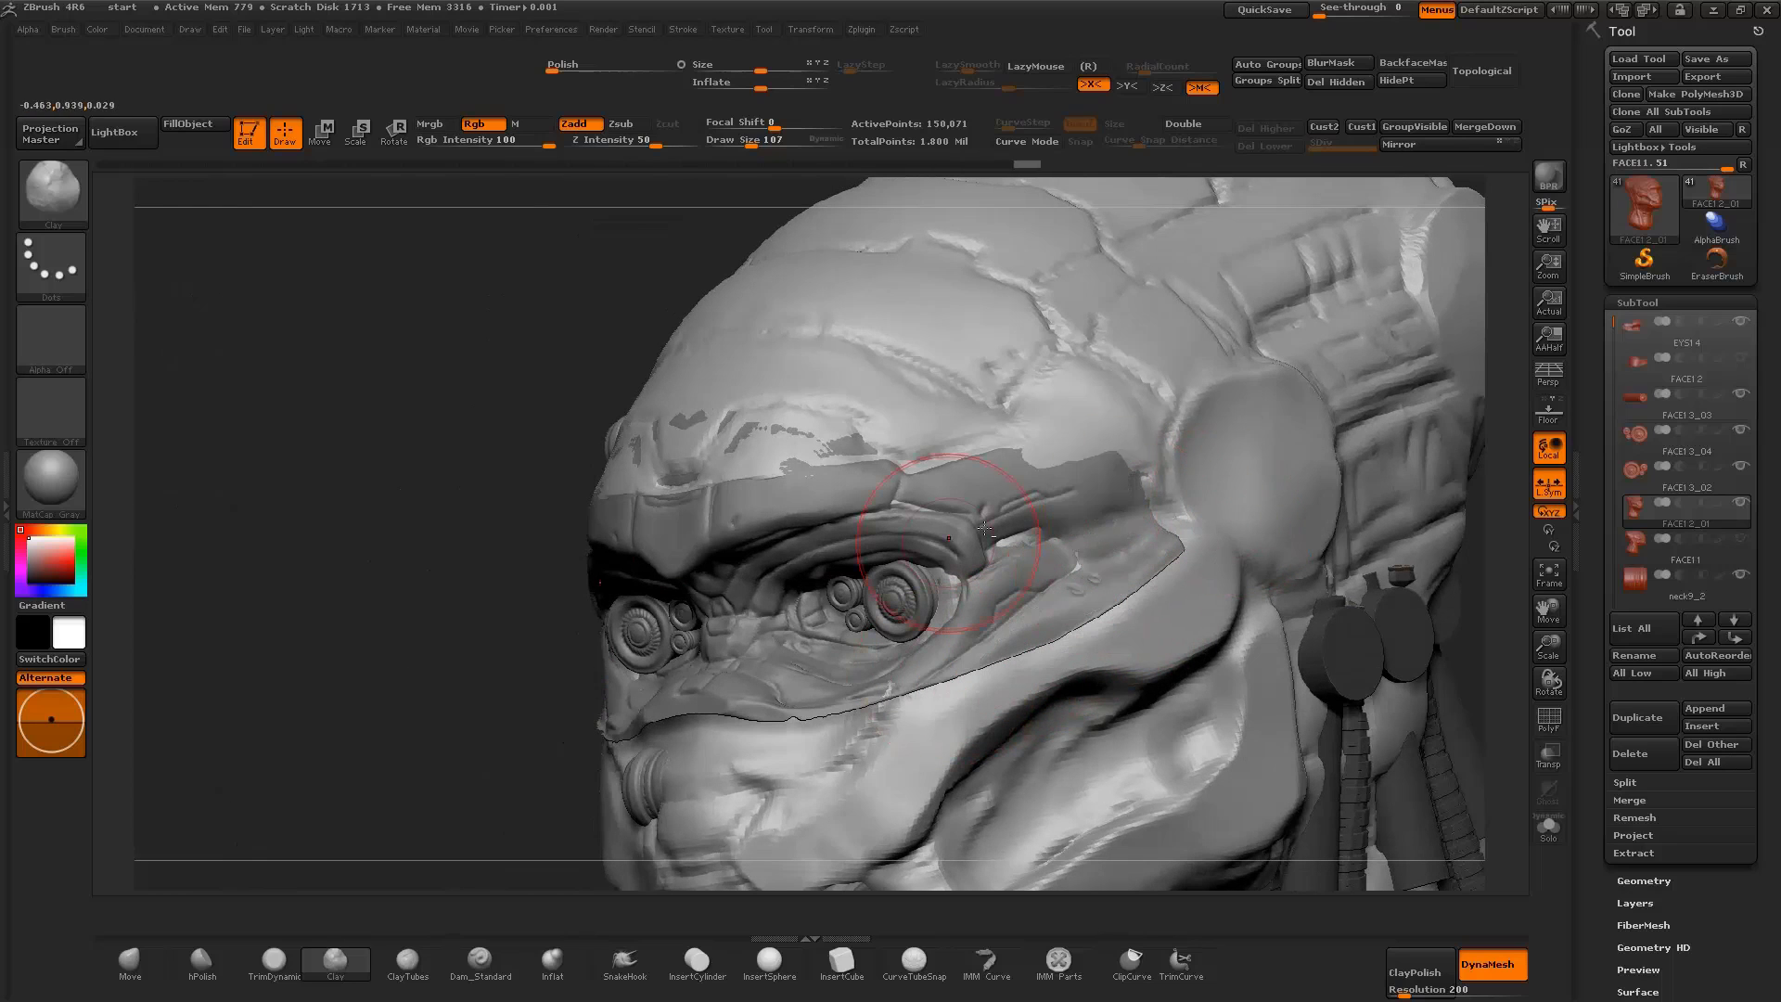
pyautogui.hotkey('ctrl', 'shift', 'z')
pyautogui.hotkey('ctrl', 'shift', 'z')
pyautogui.moveTo(482, 670); pyautogui.dragTo(1166, 549)
pyautogui.moveTo(1143, 682)
pyautogui.mouseDown()
pyautogui.moveTo(1019, 676)
pyautogui.moveTo(1193, 624)
pyautogui.moveTo(1294, 634)
pyautogui.moveTo(1311, 576)
pyautogui.moveTo(795, 445)
pyautogui.moveTo(1187, 519)
pyautogui.moveTo(1291, 517)
pyautogui.mouseUp()
pyautogui.hotkey('ctrl', 'shift', 'z')
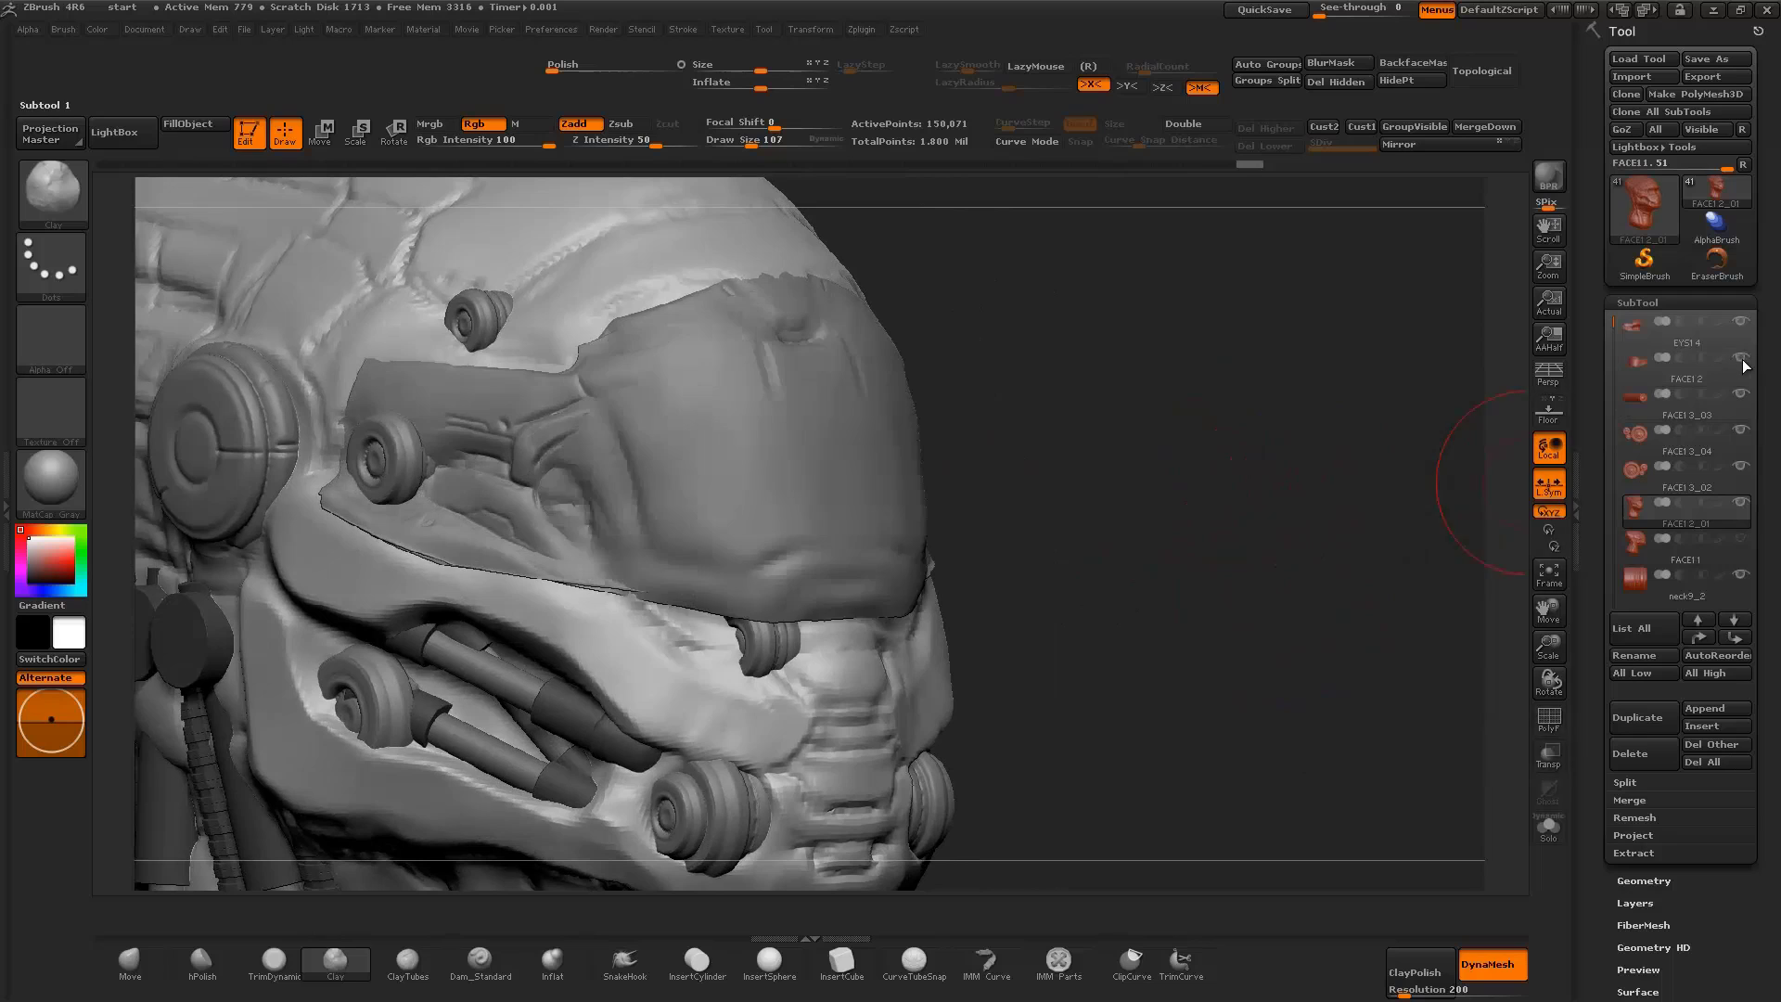
# Select FACE12 and smooth the plate over the holes near the eye, with PolyFrame shown
pyautogui.click(1638, 375)
pyautogui.moveTo(1385, 492); pyautogui.dragTo(1382, 575)
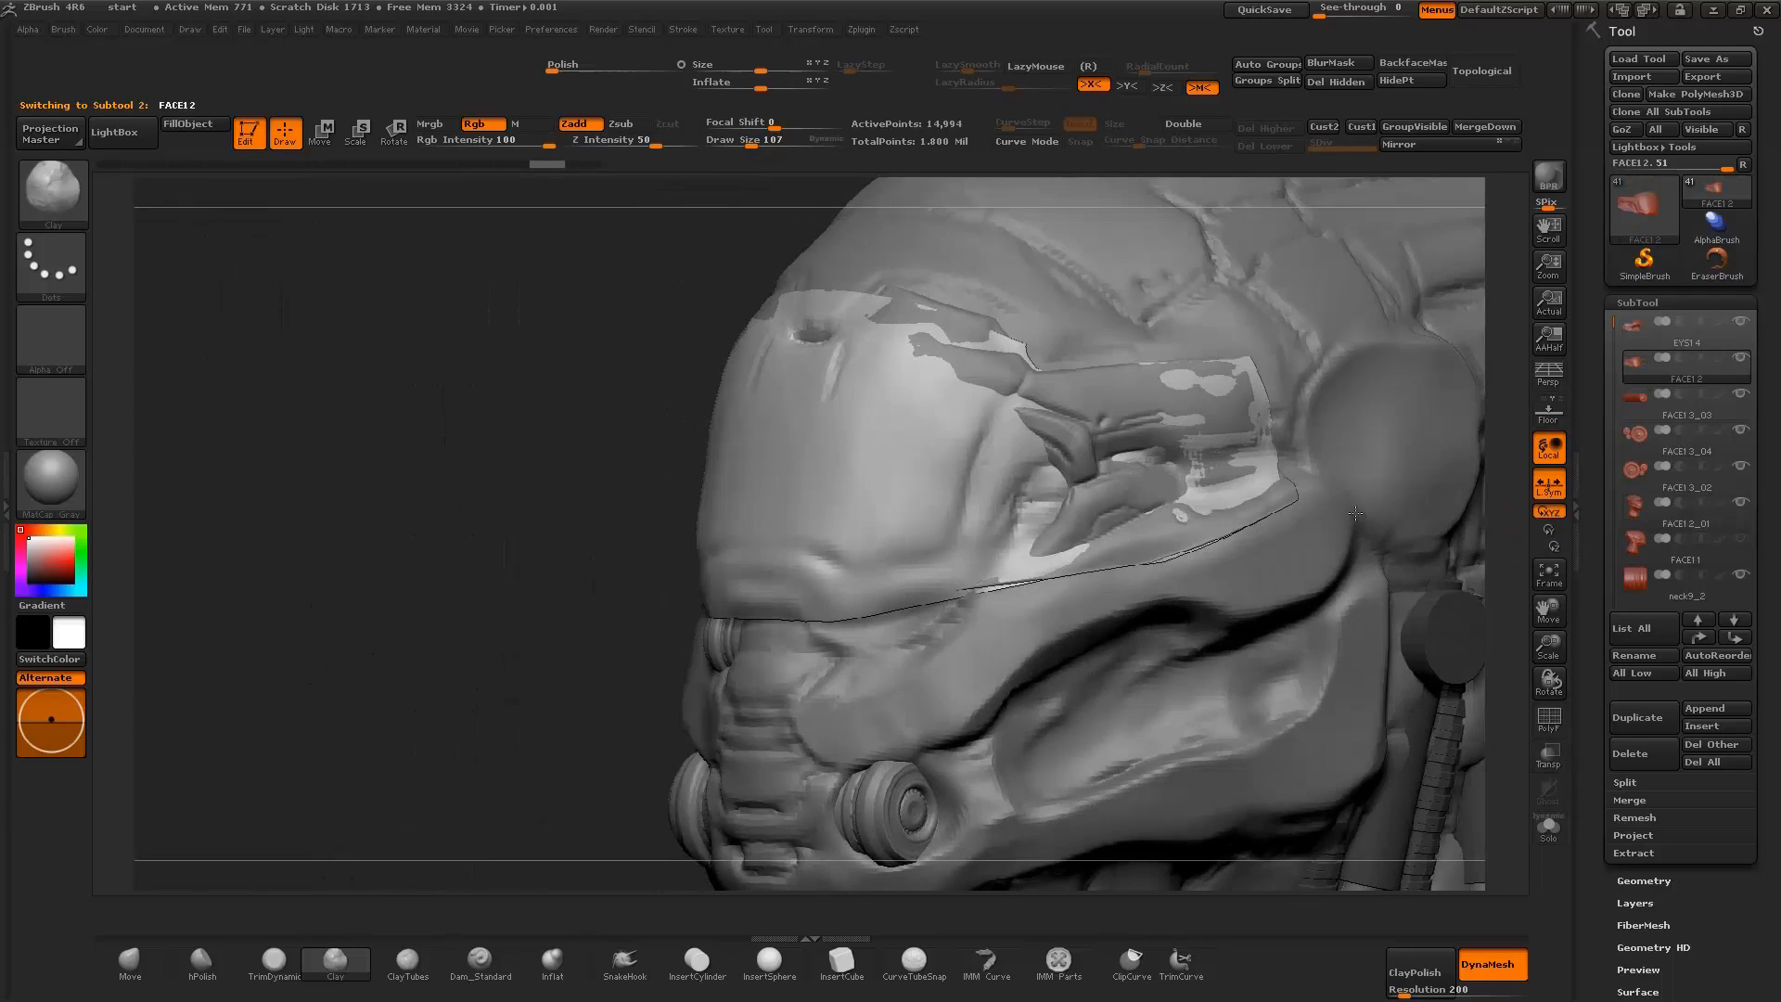
pyautogui.hotkey('shift', 'f')
pyautogui.moveTo(1019, 432)
pyautogui.keyDown('ctrl'); pyautogui.mouseDown()
pyautogui.moveTo(1048, 387)
pyautogui.moveTo(1100, 397)
pyautogui.mouseUp(); pyautogui.keyUp('ctrl')
pyautogui.keyDown('shift'); pyautogui.moveTo(1041, 470); pyautogui.dragTo(1198, 397); pyautogui.keyUp('shift')
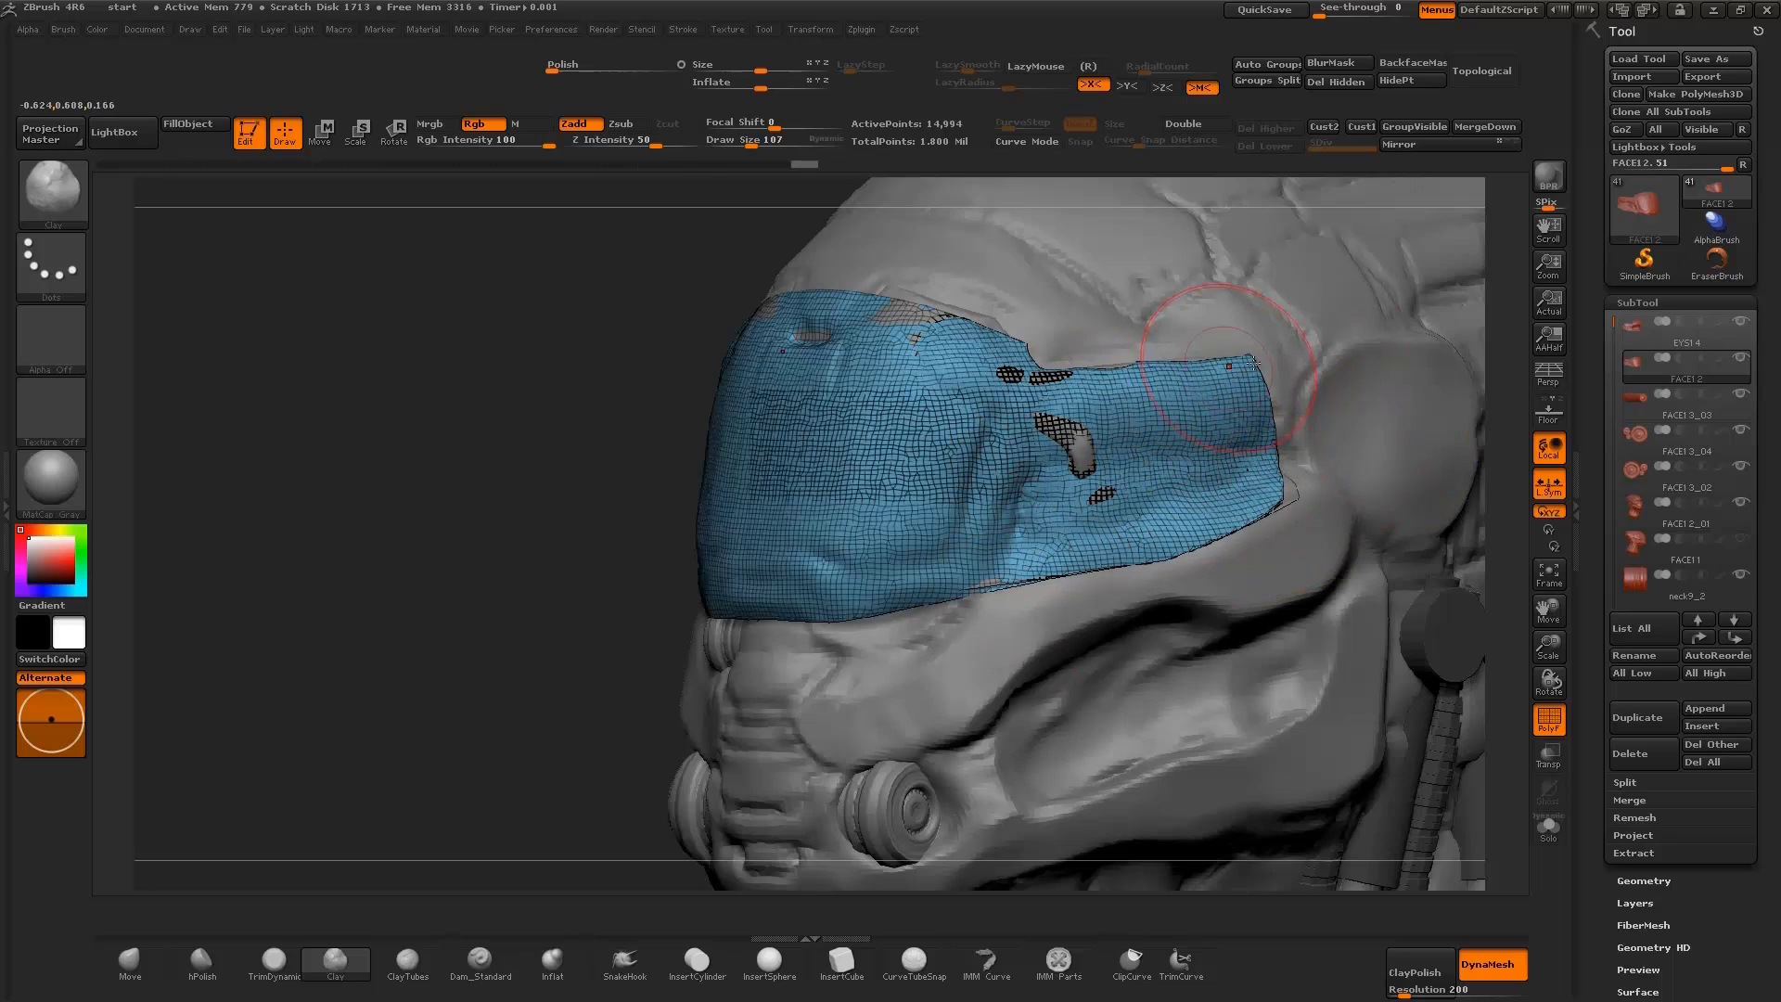
pyautogui.moveTo(714, 306); pyautogui.dragTo(717, 436)
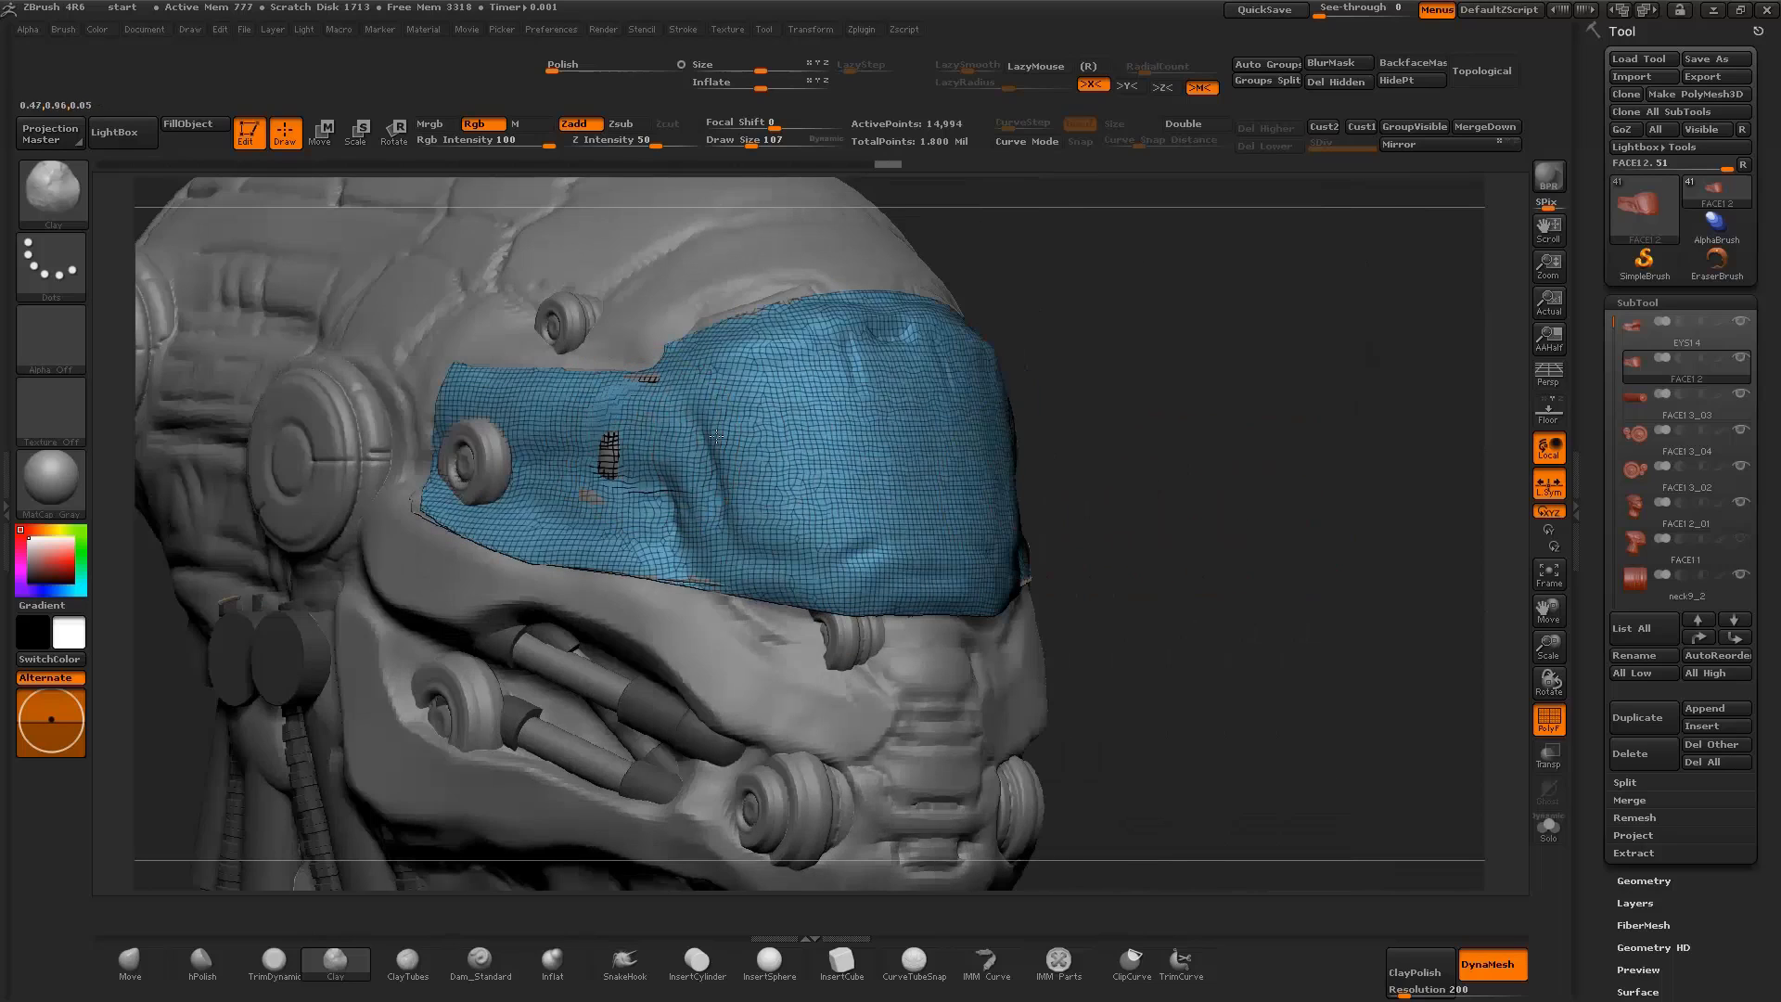
pyautogui.click(1547, 717)
pyautogui.moveTo(1447, 691); pyautogui.dragTo(1261, 696)
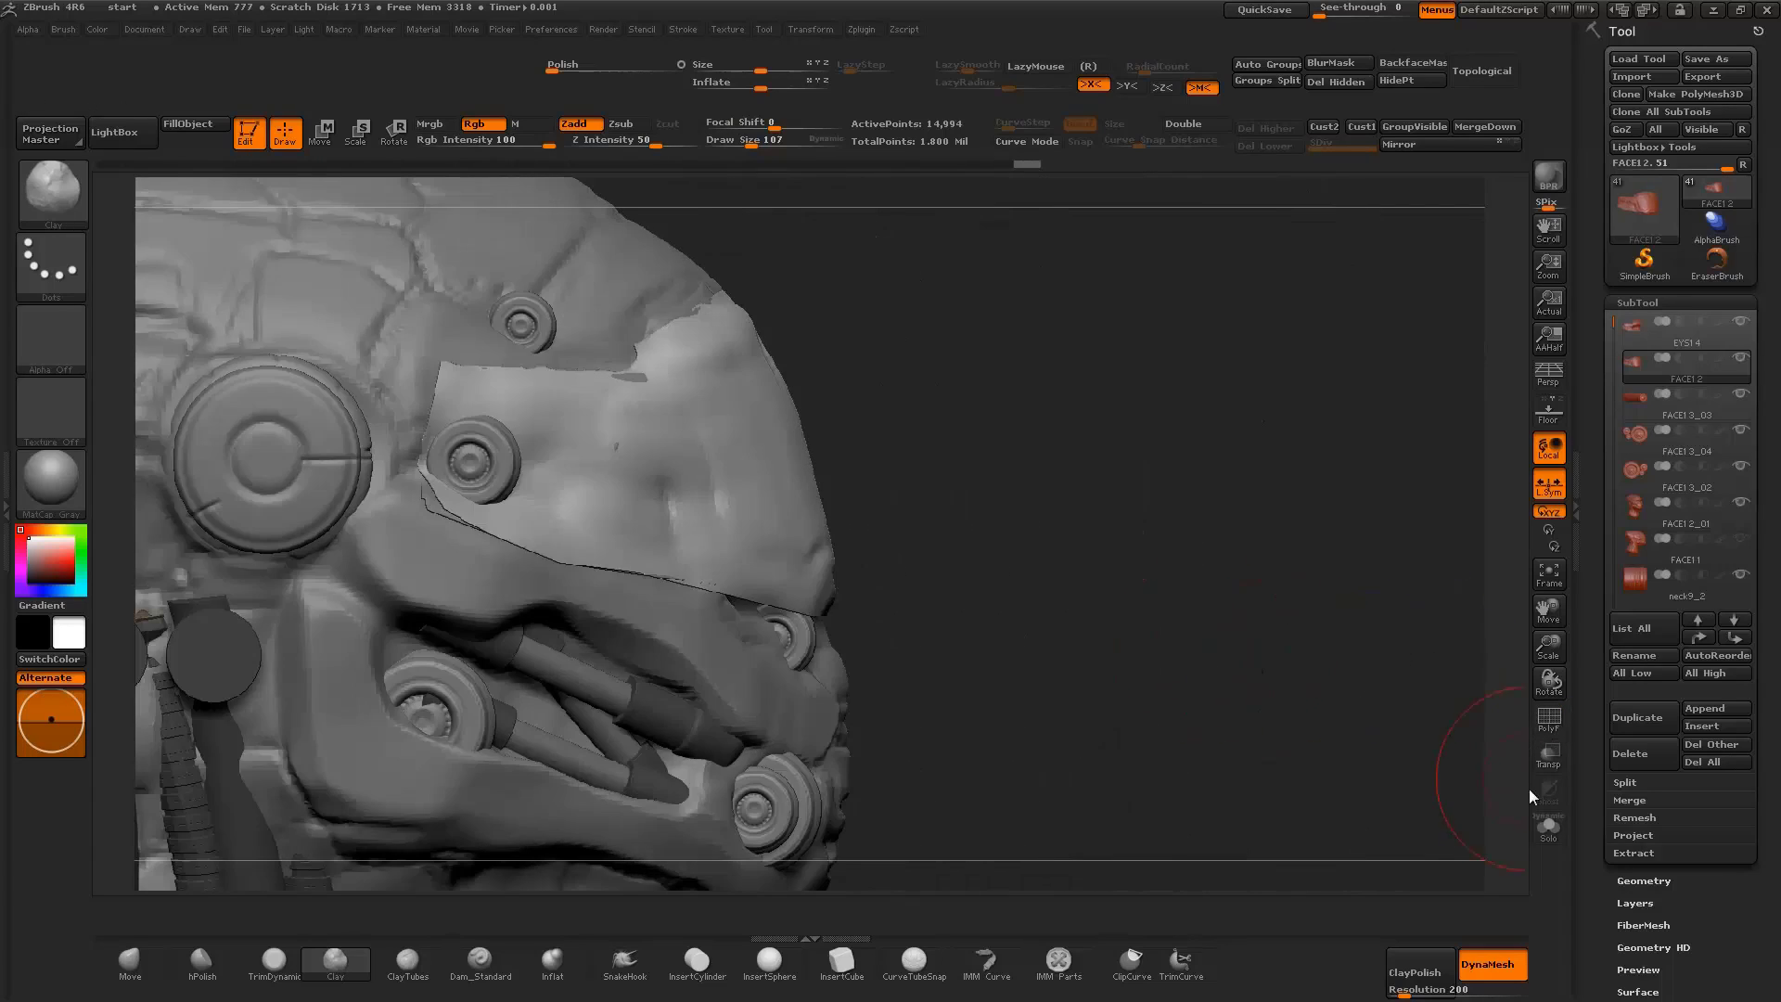
# Smooth the soloed face plate, then view the full head in perspective and select FACE13_03
pyautogui.click(1549, 828)
pyautogui.keyDown('shift'); pyautogui.moveTo(735, 509); pyautogui.dragTo(955, 516); pyautogui.keyUp('shift')
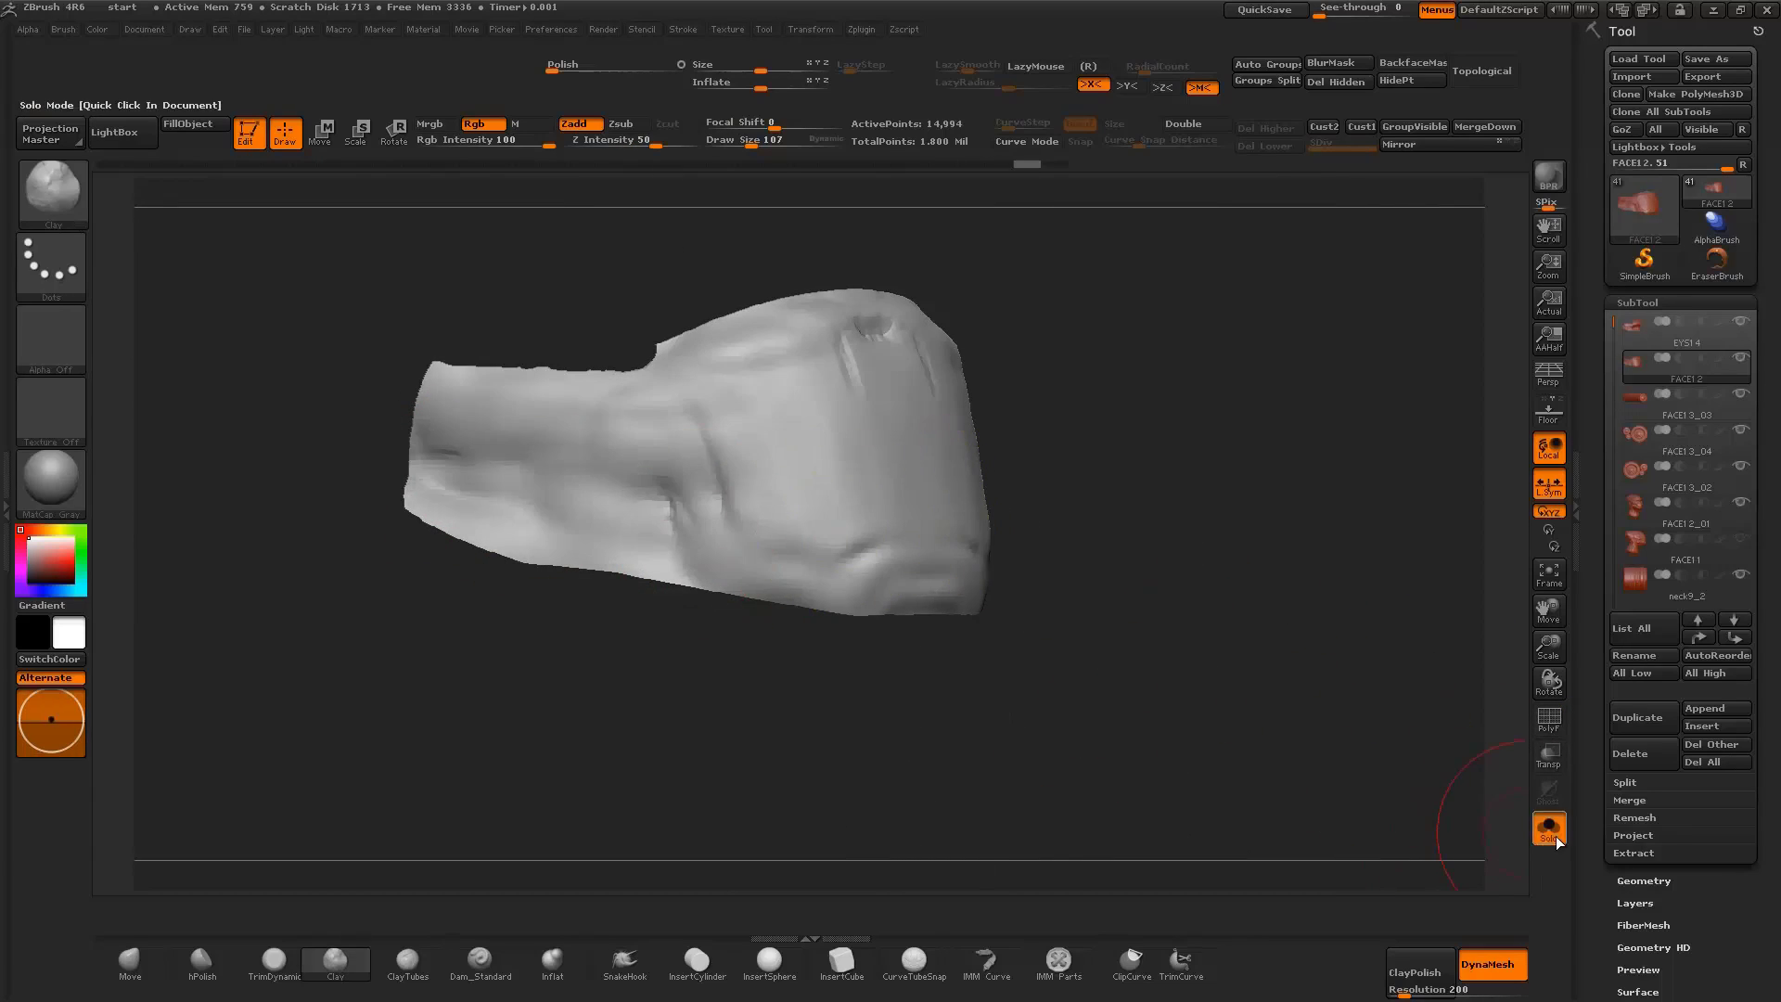
pyautogui.click(1549, 828)
pyautogui.moveTo(1401, 753); pyautogui.dragTo(1222, 650)
pyautogui.moveTo(1547, 646); pyautogui.dragTo(1577, 640)
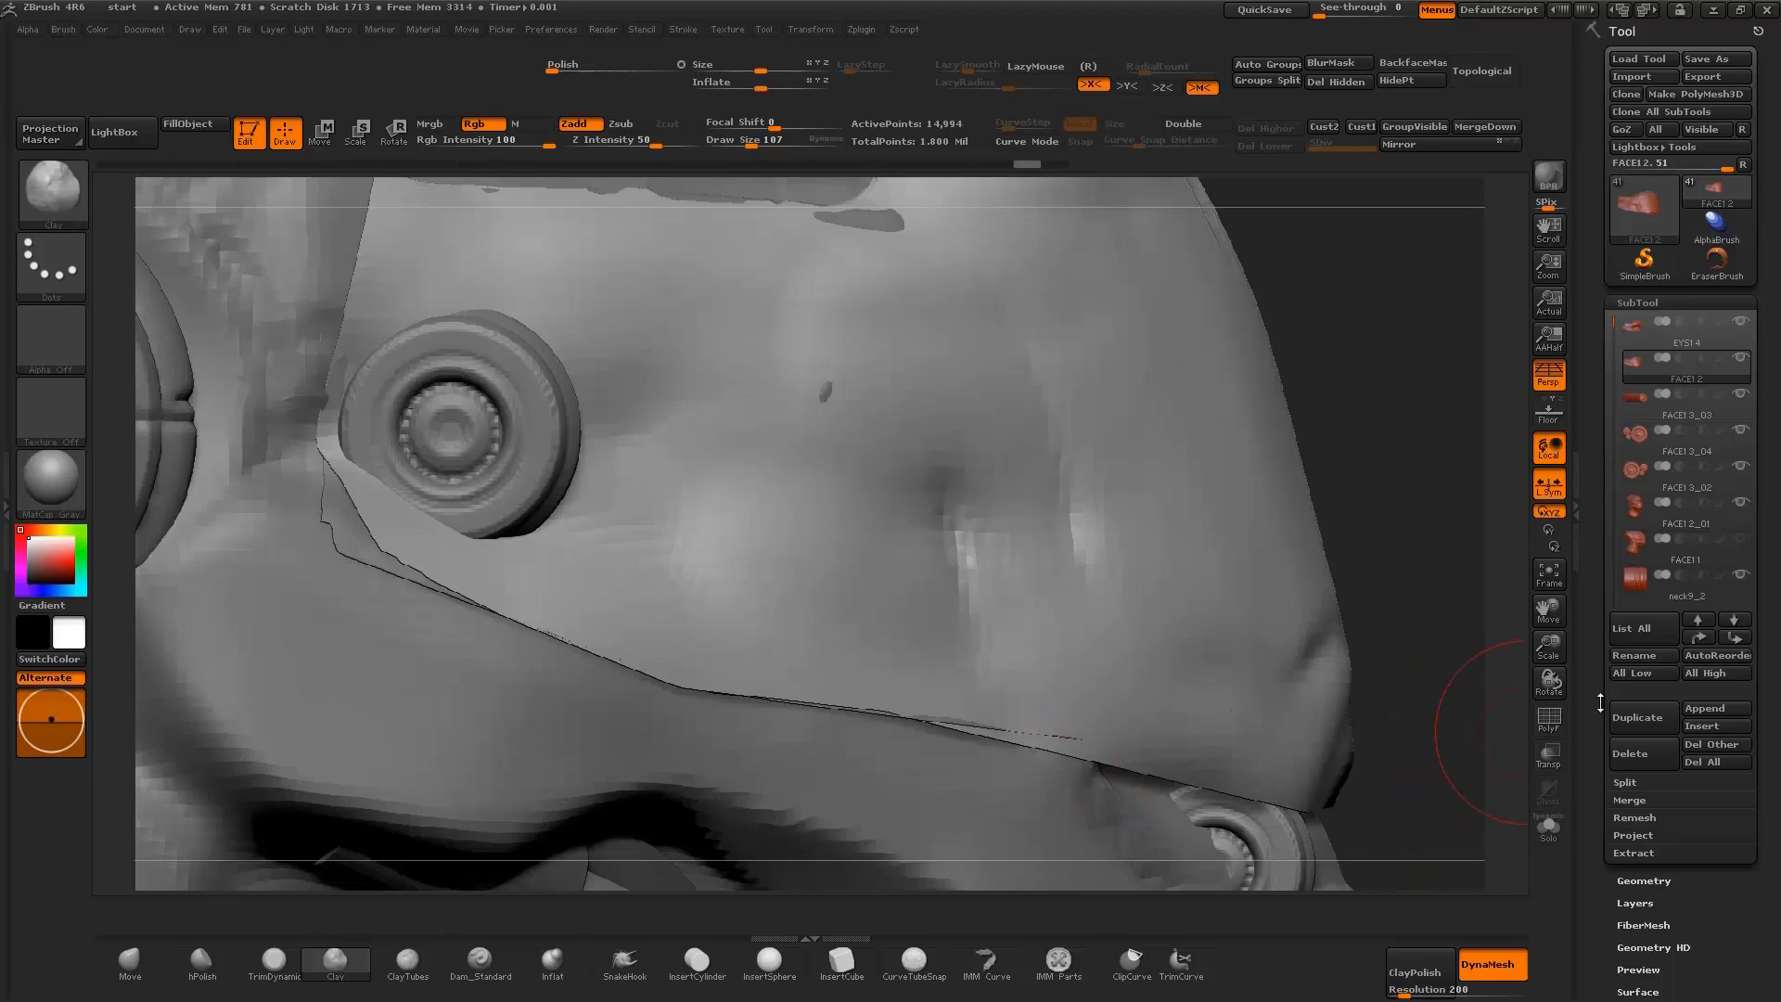
pyautogui.press('p')
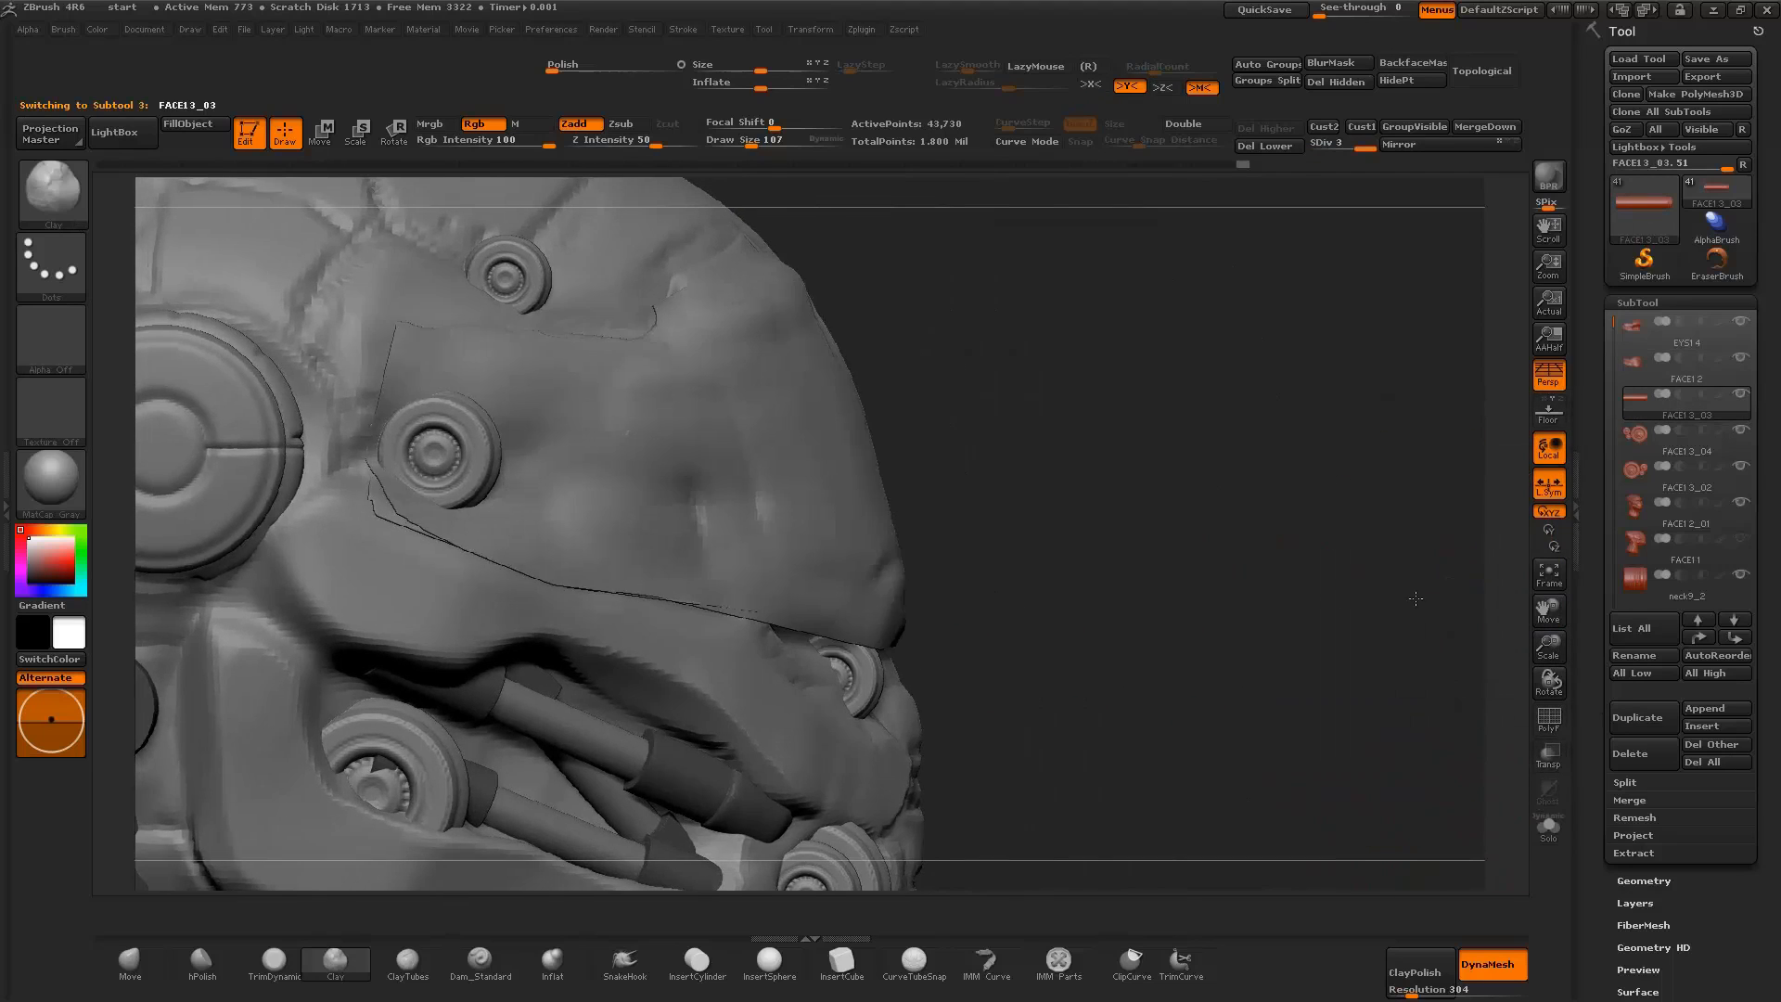
pyautogui.click(1651, 399)
# Scale the FACE12 face plate up slightly with Transpose
pyautogui.click(1644, 364)
pyautogui.press('w')
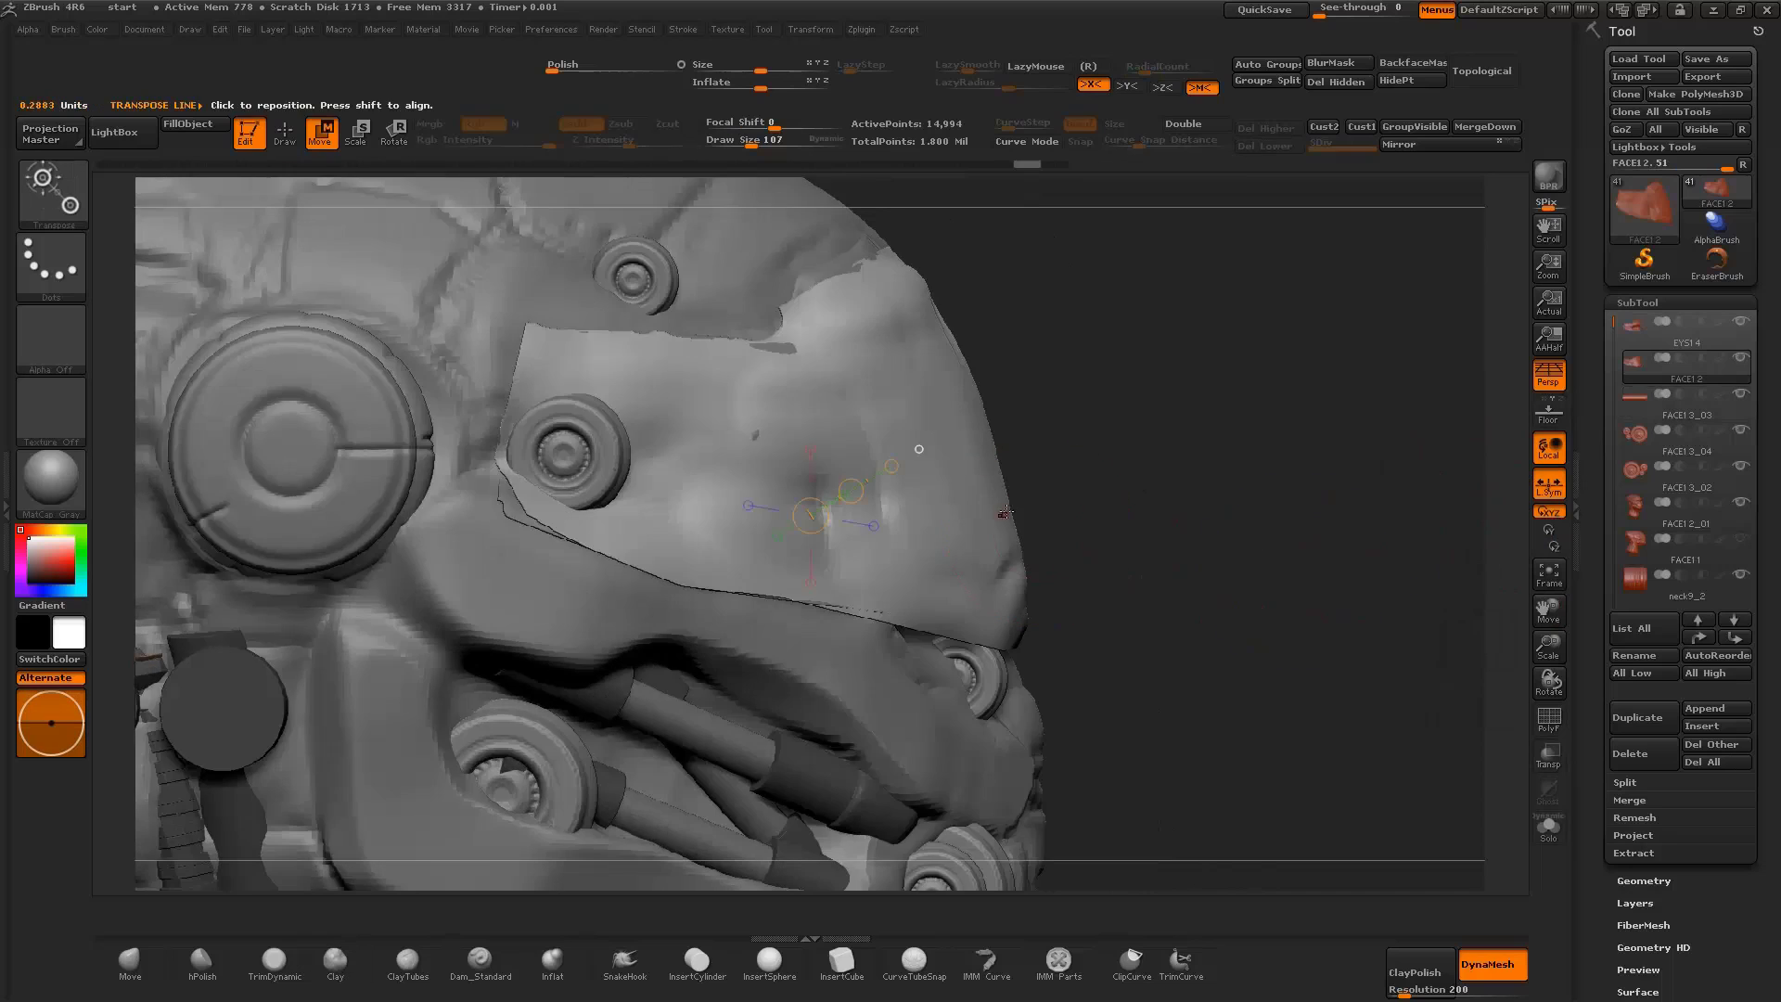
pyautogui.moveTo(1280, 705); pyautogui.dragTo(1149, 490)
pyautogui.moveTo(331, 595); pyautogui.dragTo(308, 553)
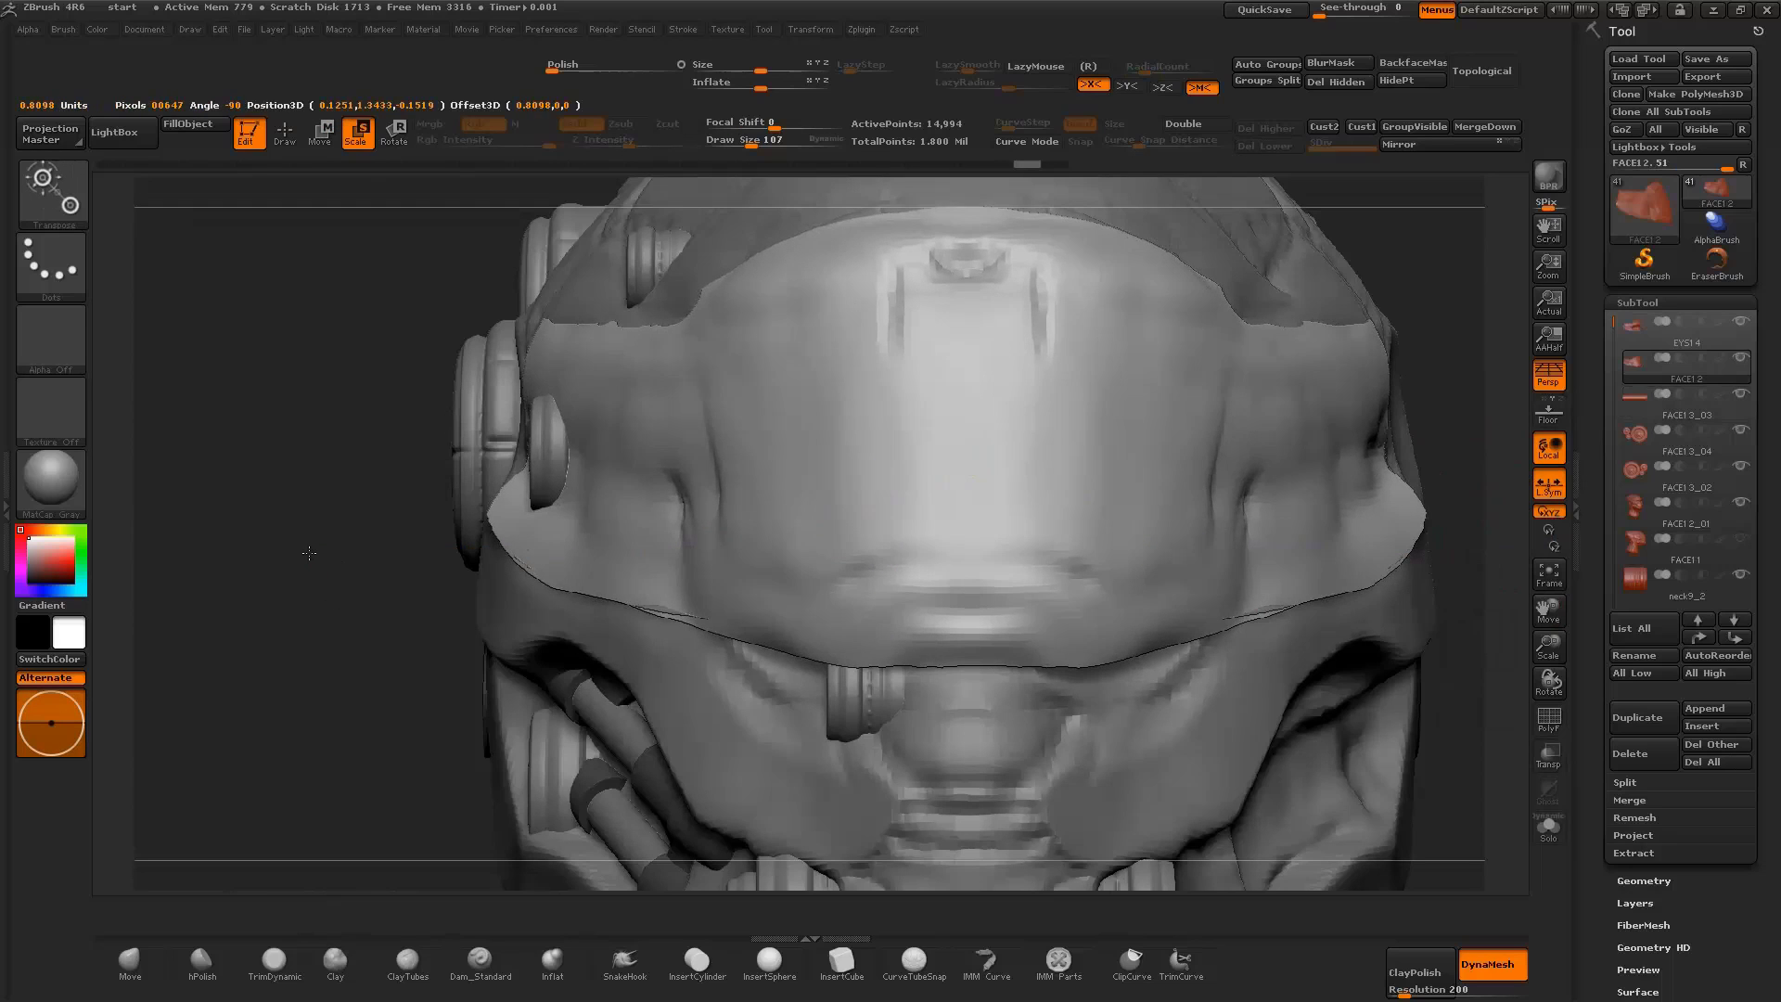
pyautogui.press('q')
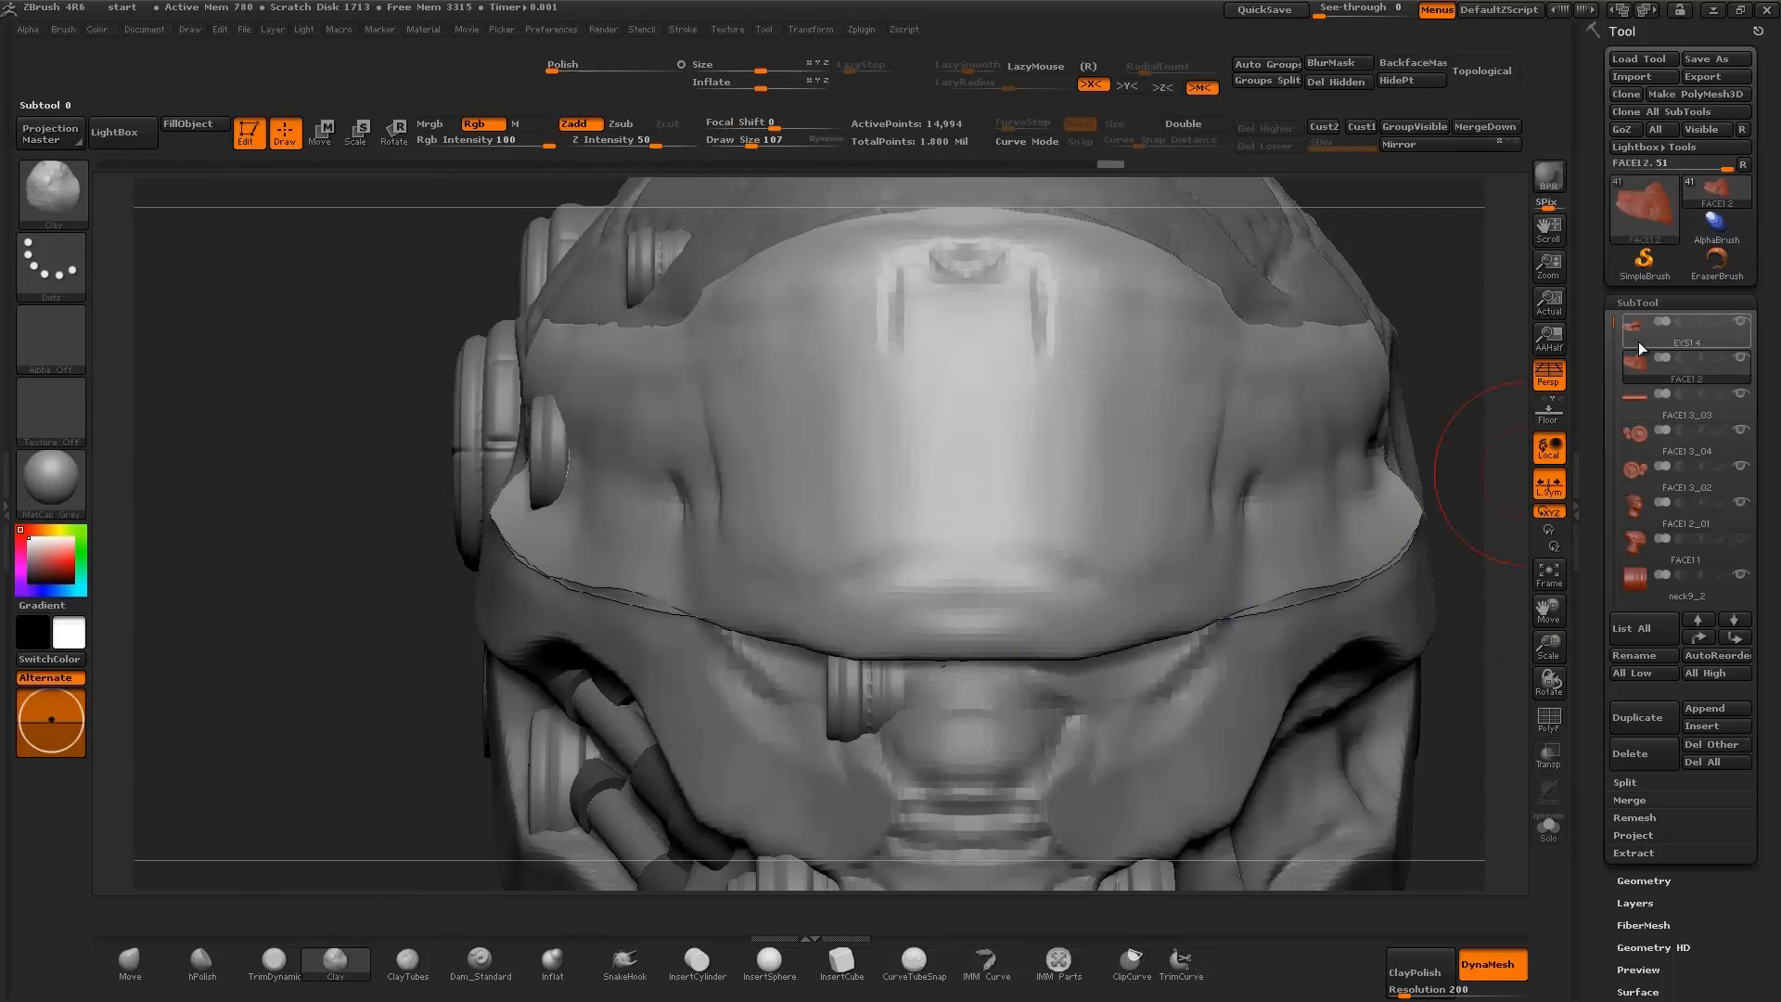
# Hide EYS14 and smooth the face plate's lower edge
pyautogui.click(1633, 348)
pyautogui.click(1740, 321)
pyautogui.moveTo(602, 612); pyautogui.dragTo(572, 575)
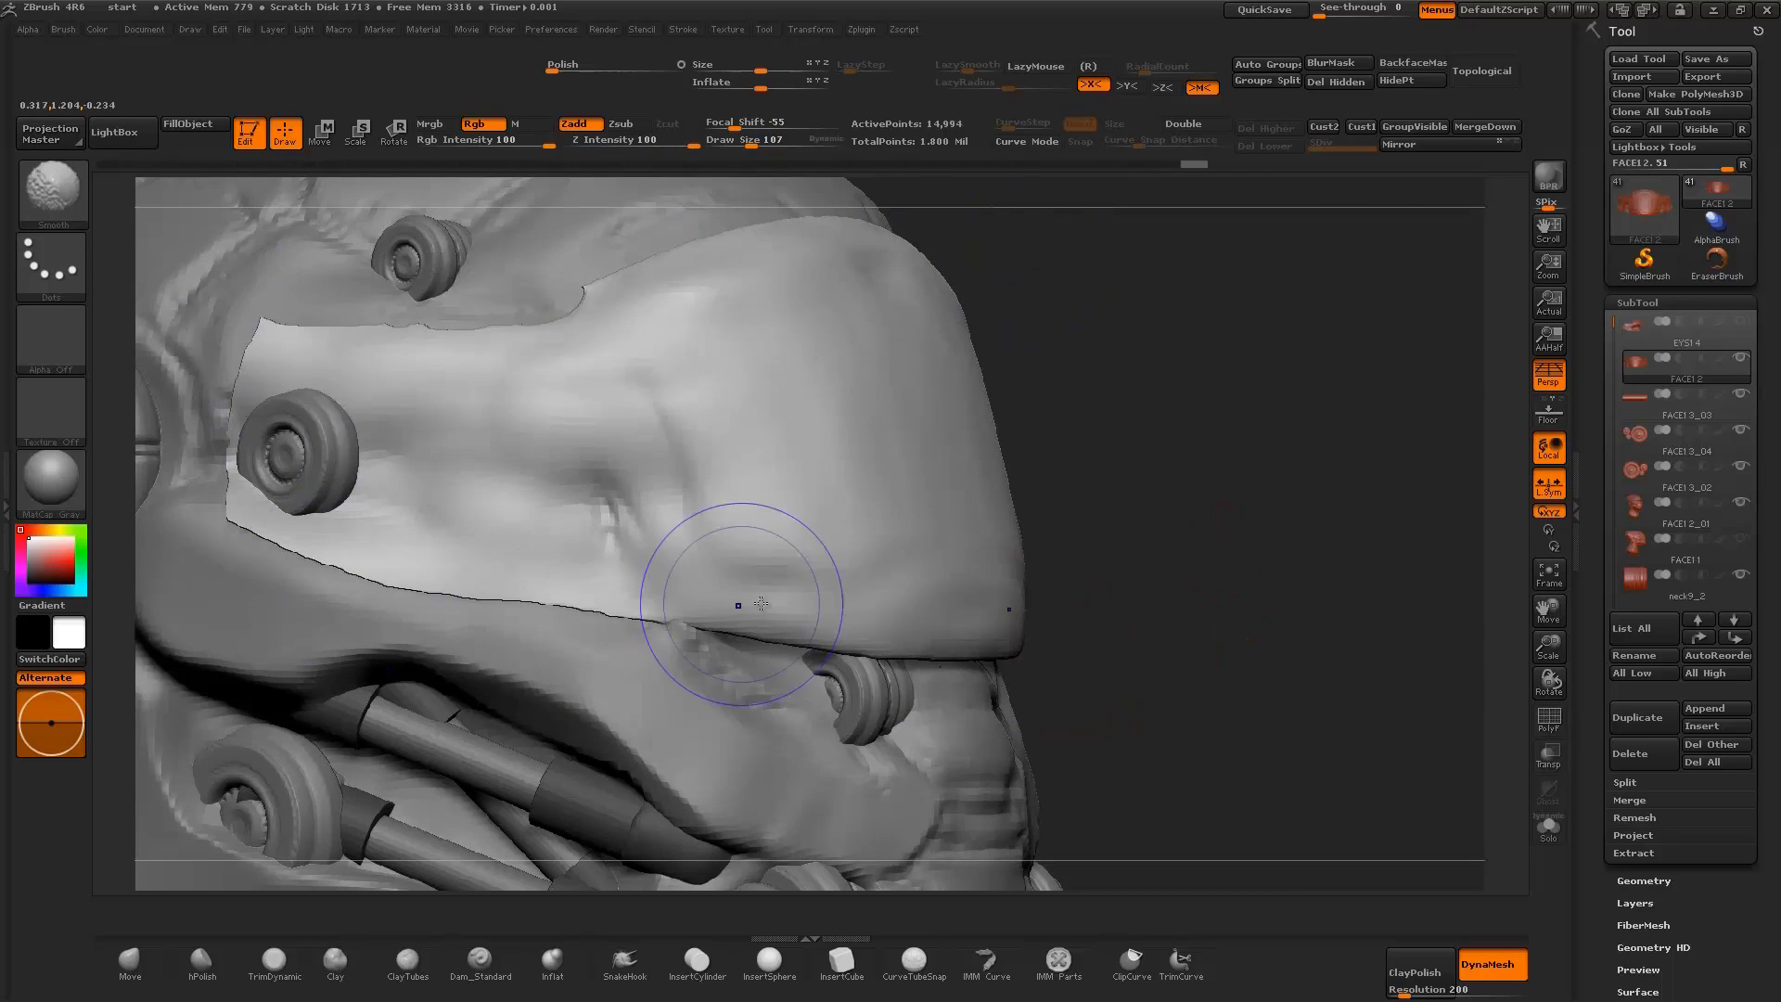
pyautogui.moveTo(1206, 515)
pyautogui.mouseDown()
pyautogui.moveTo(1323, 516)
pyautogui.moveTo(1324, 583)
pyautogui.moveTo(276, 507)
pyautogui.mouseUp()
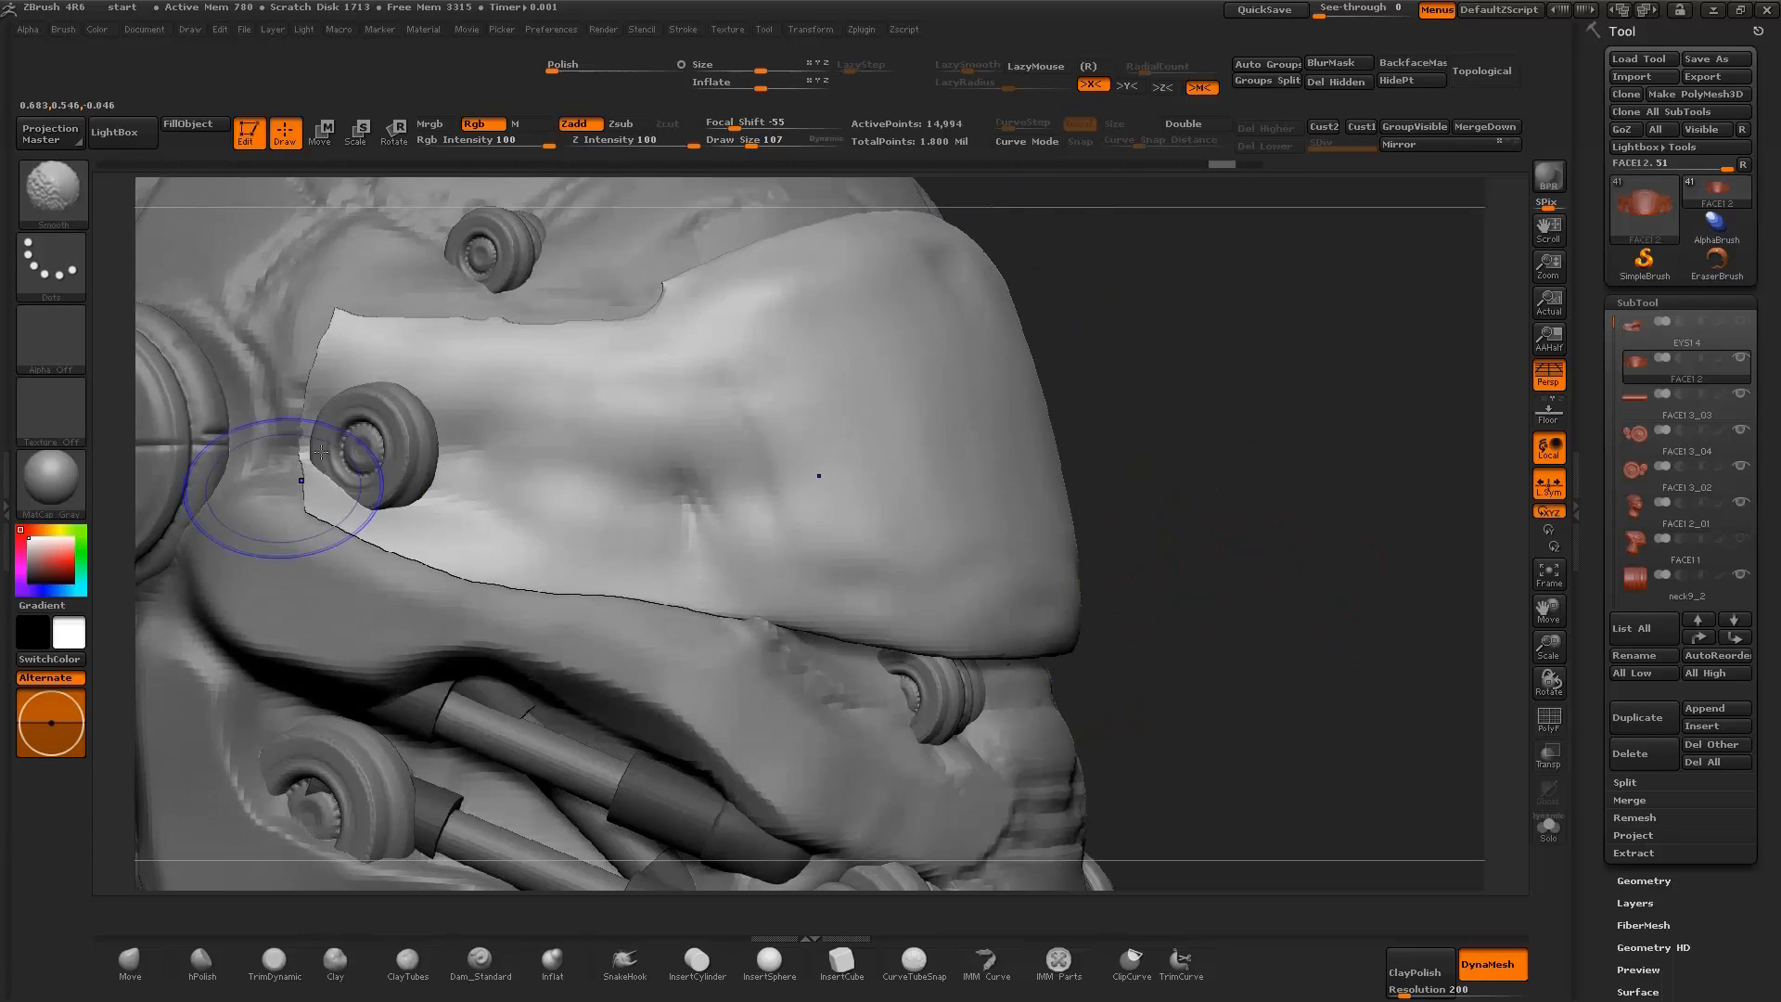
# Duplicate the face plate and trim the copy along a curve, viewing it solo
pyautogui.click(1637, 719)
pyautogui.moveTo(770, 730)
pyautogui.keyDown('ctrl'); pyautogui.keyDown('shift'); pyautogui.mouseDown()
pyautogui.moveTo(626, 500)
pyautogui.moveTo(670, 480)
pyautogui.mouseUp(); pyautogui.keyUp('shift'); pyautogui.keyUp('ctrl')
pyautogui.keyDown('ctrl'); pyautogui.keyDown('shift'); pyautogui.moveTo(280, 429); pyautogui.dragTo(279, 431); pyautogui.keyUp('shift'); pyautogui.keyUp('ctrl')
pyautogui.click(1549, 825)
pyautogui.moveTo(1367, 720); pyautogui.dragTo(1451, 668)
pyautogui.moveTo(1172, 624); pyautogui.dragTo(1093, 615)
# Use Inflat at strength 10 and smooth the copy's jagged narrow side arm
pyautogui.click(553, 960)
pyautogui.press('space')
pyautogui.moveTo(343, 370); pyautogui.dragTo(519, 399)
pyautogui.moveTo(974, 556)
pyautogui.mouseDown()
pyautogui.moveTo(882, 497)
pyautogui.moveTo(1210, 423)
pyautogui.moveTo(1447, 742)
pyautogui.mouseUp()
pyautogui.click(1549, 825)
# Hide the original face plate, turn on PolyFrame and Topological, and isolate the new brow plate
pyautogui.click(1744, 405)
pyautogui.click(1741, 397)
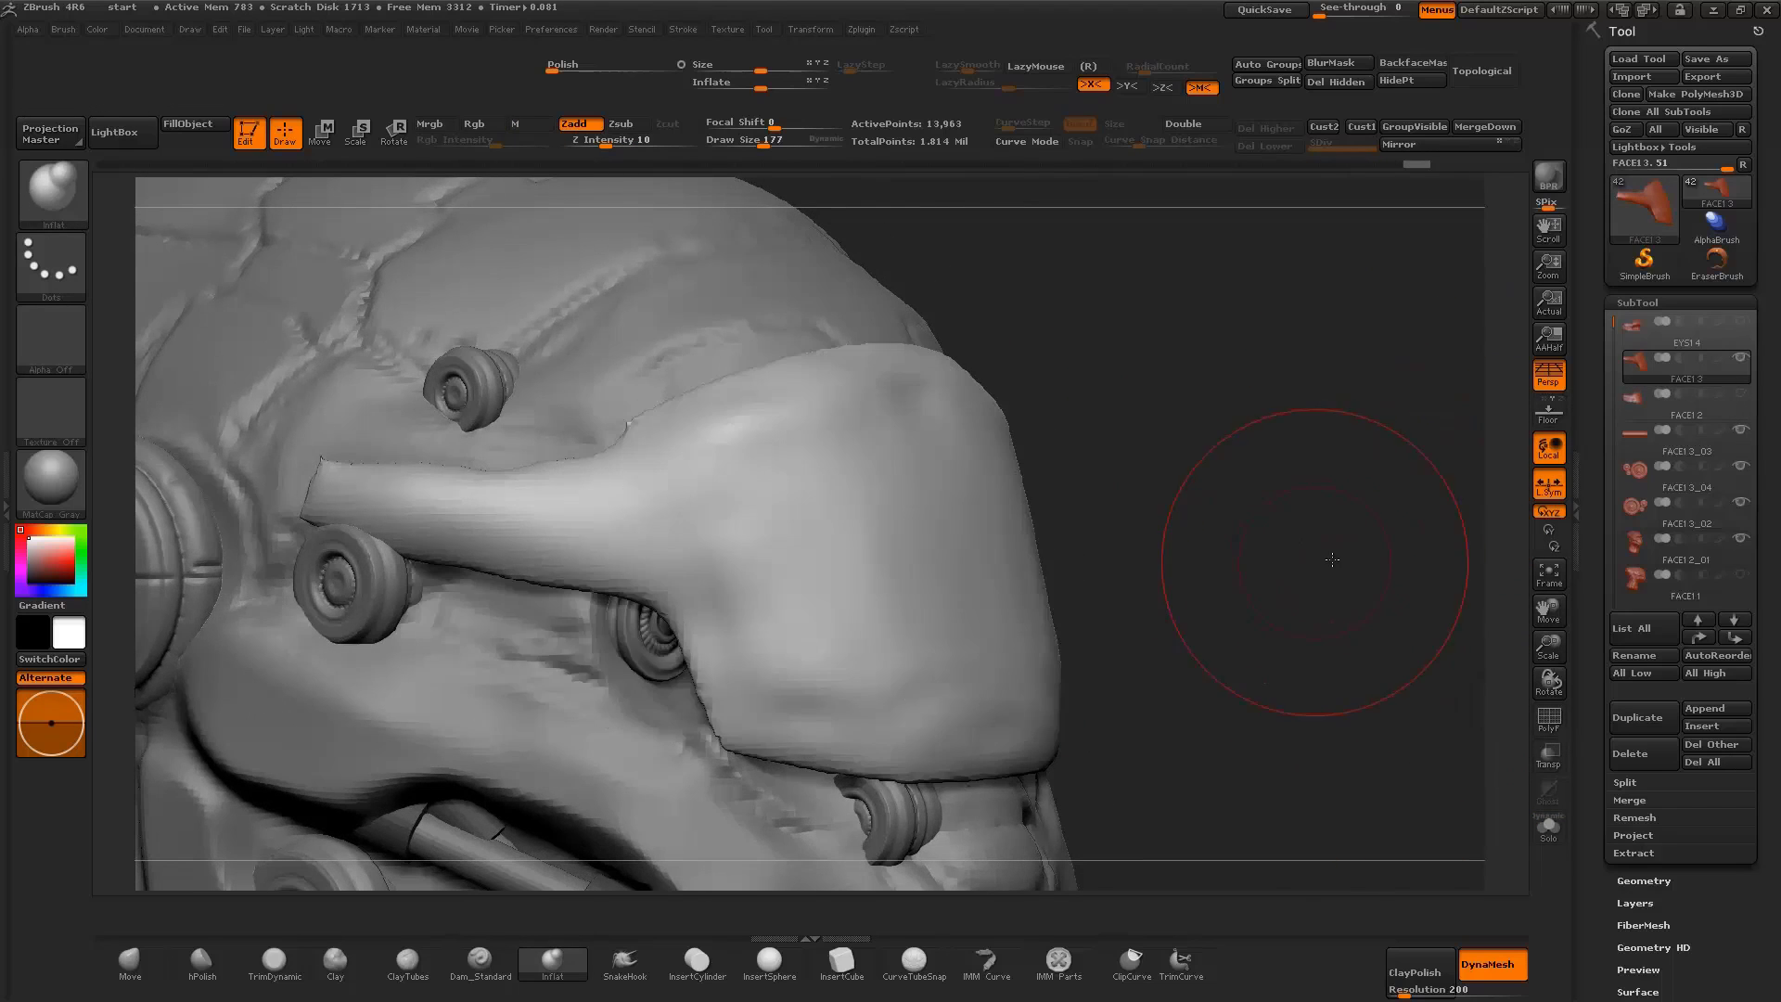
pyautogui.moveTo(1311, 556); pyautogui.dragTo(1208, 561)
pyautogui.hotkey('shift', 'f')
pyautogui.hotkey('shift', 'f')
pyautogui.click(1482, 70)
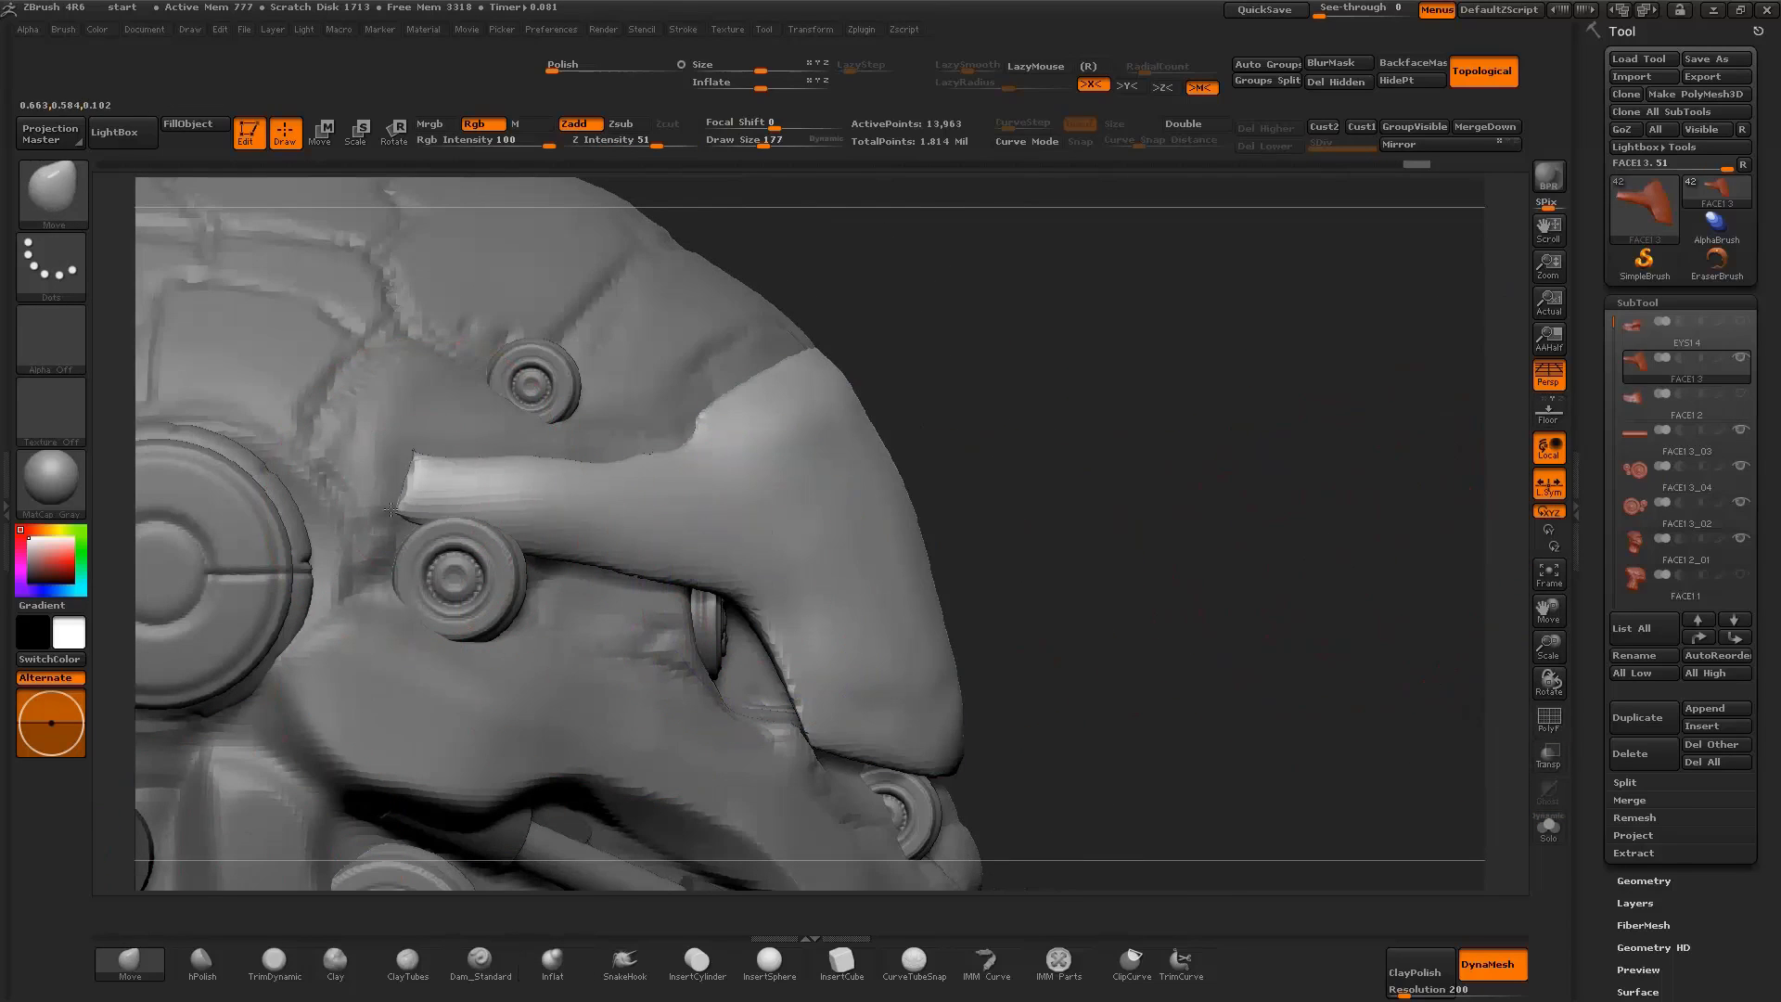
pyautogui.moveTo(1159, 520)
pyautogui.mouseDown()
pyautogui.moveTo(1407, 433)
pyautogui.moveTo(881, 572)
pyautogui.mouseUp()
pyautogui.moveTo(1075, 543); pyautogui.dragTo(958, 573)
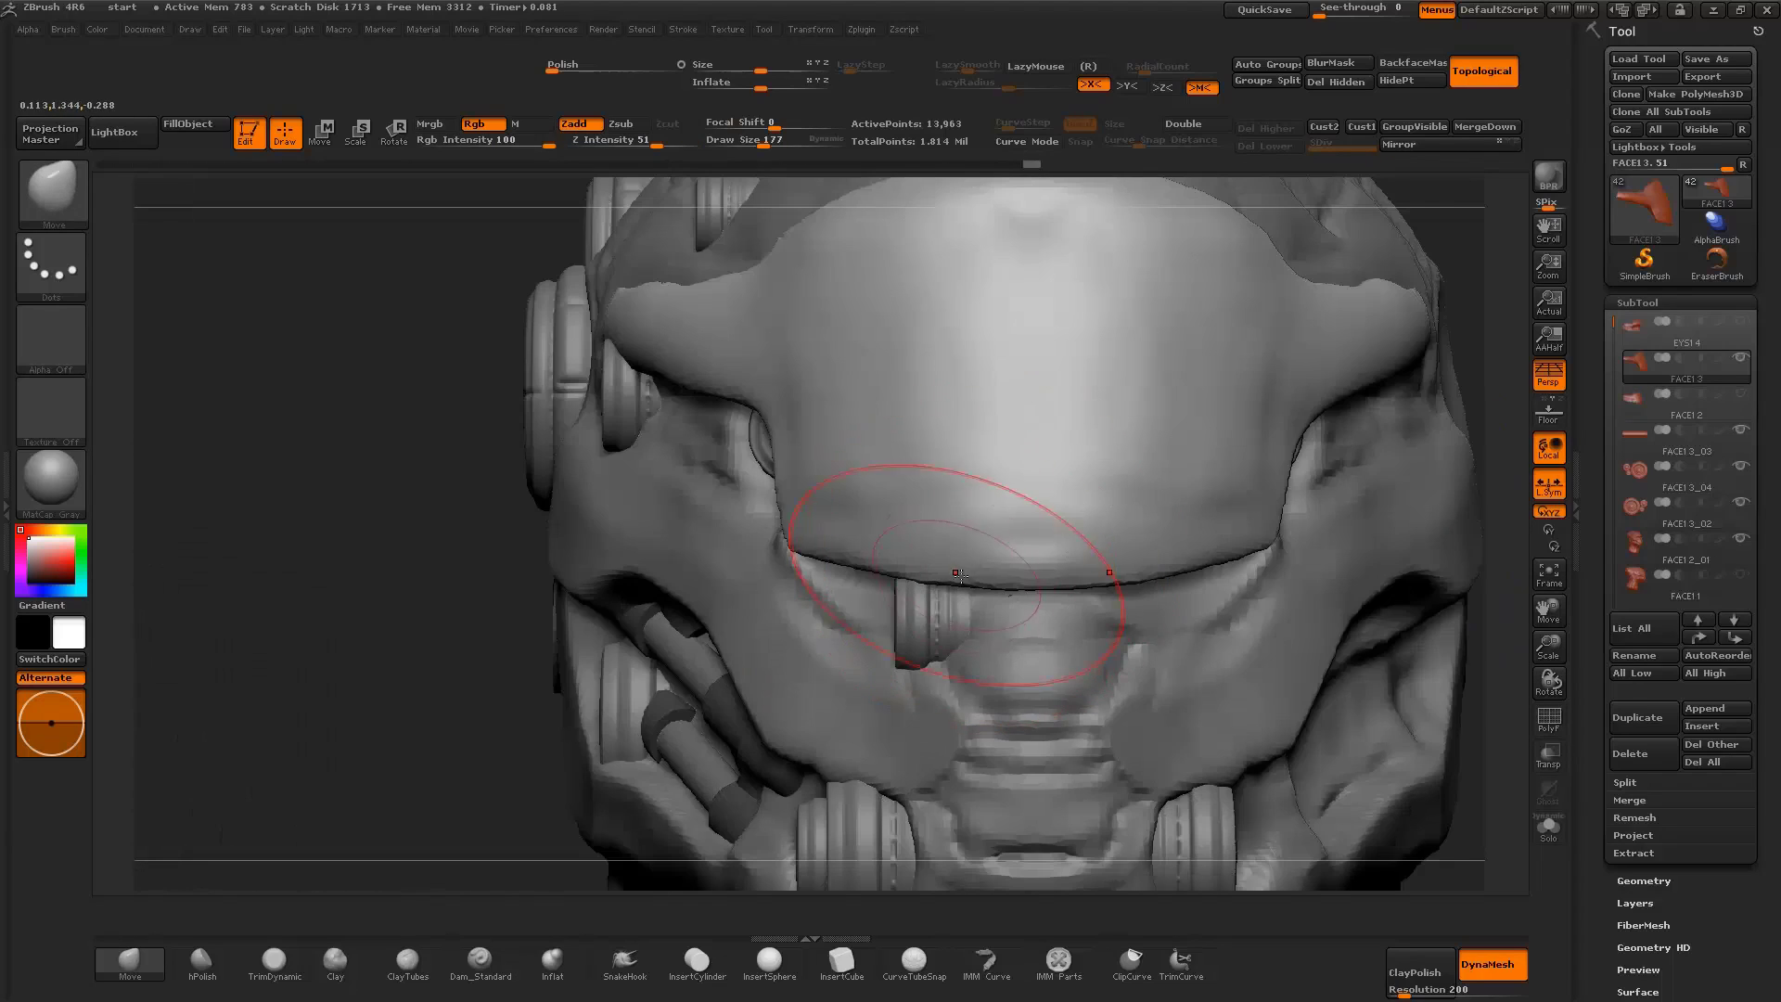
pyautogui.click(1548, 825)
# Clip a trapezoidal notch into the brow plate's lower edge with ClipCurve, leaving 13,801 points
pyautogui.hotkey('ctrl', 'shift')
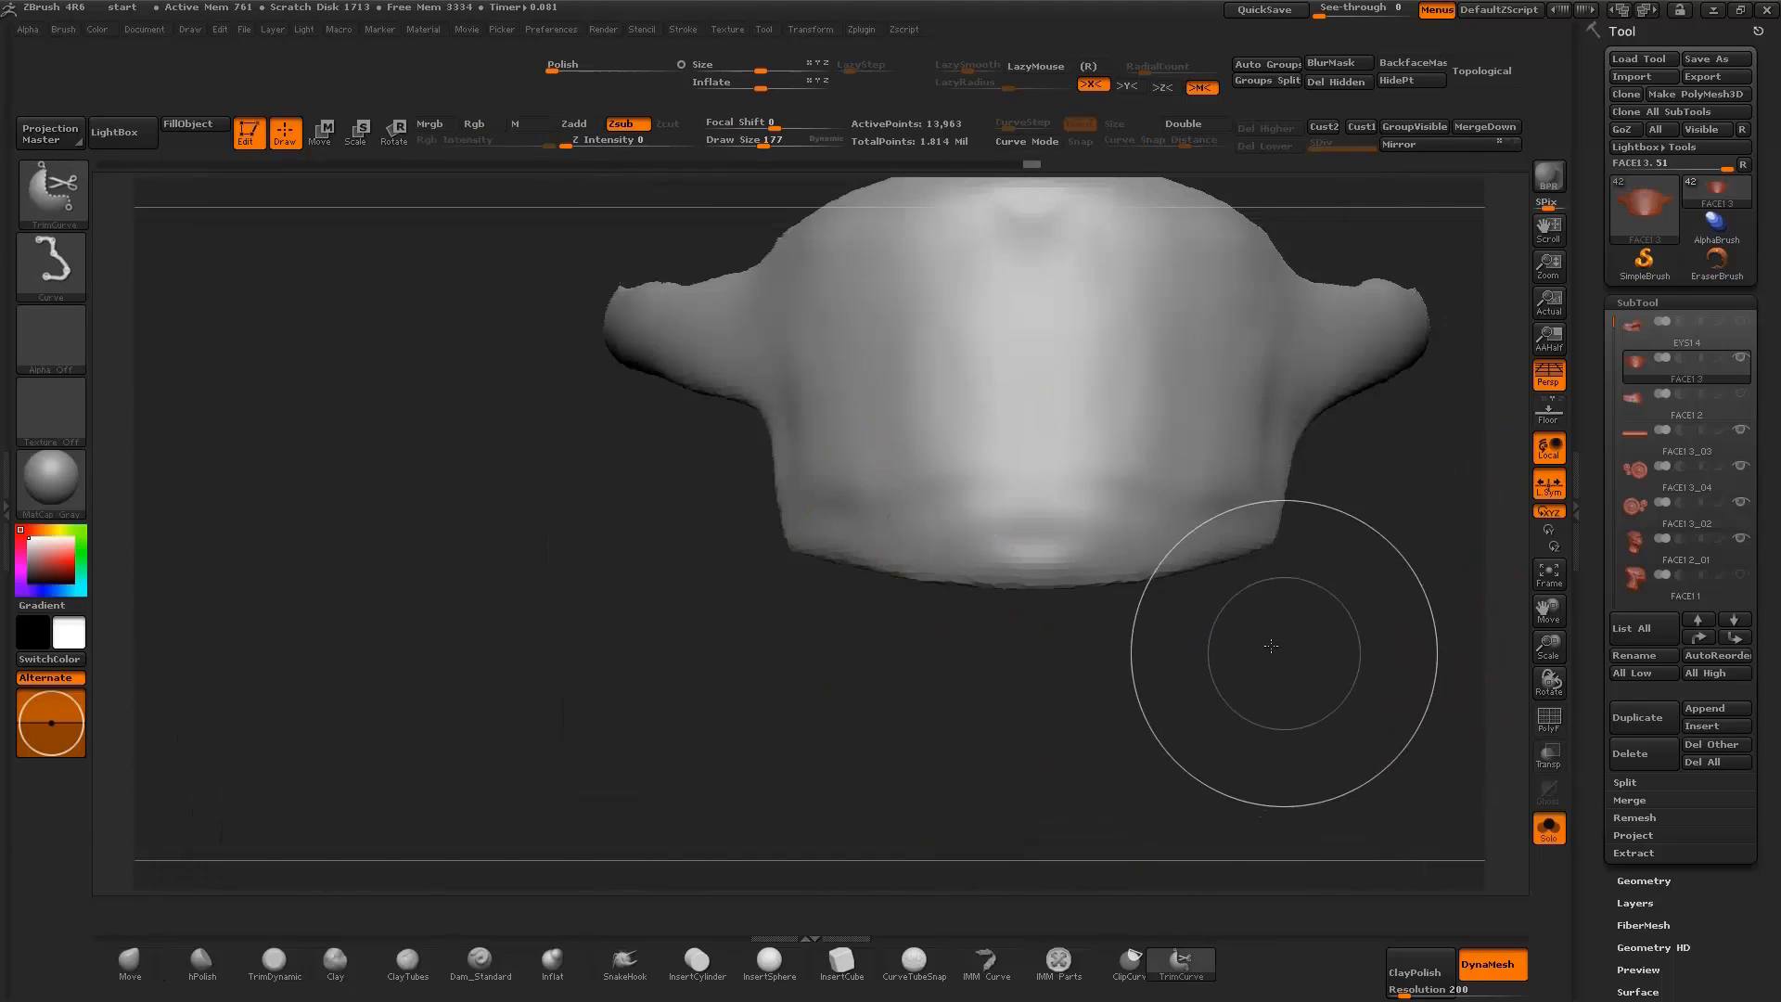
pyautogui.moveTo(1008, 682); pyautogui.dragTo(1041, 743)
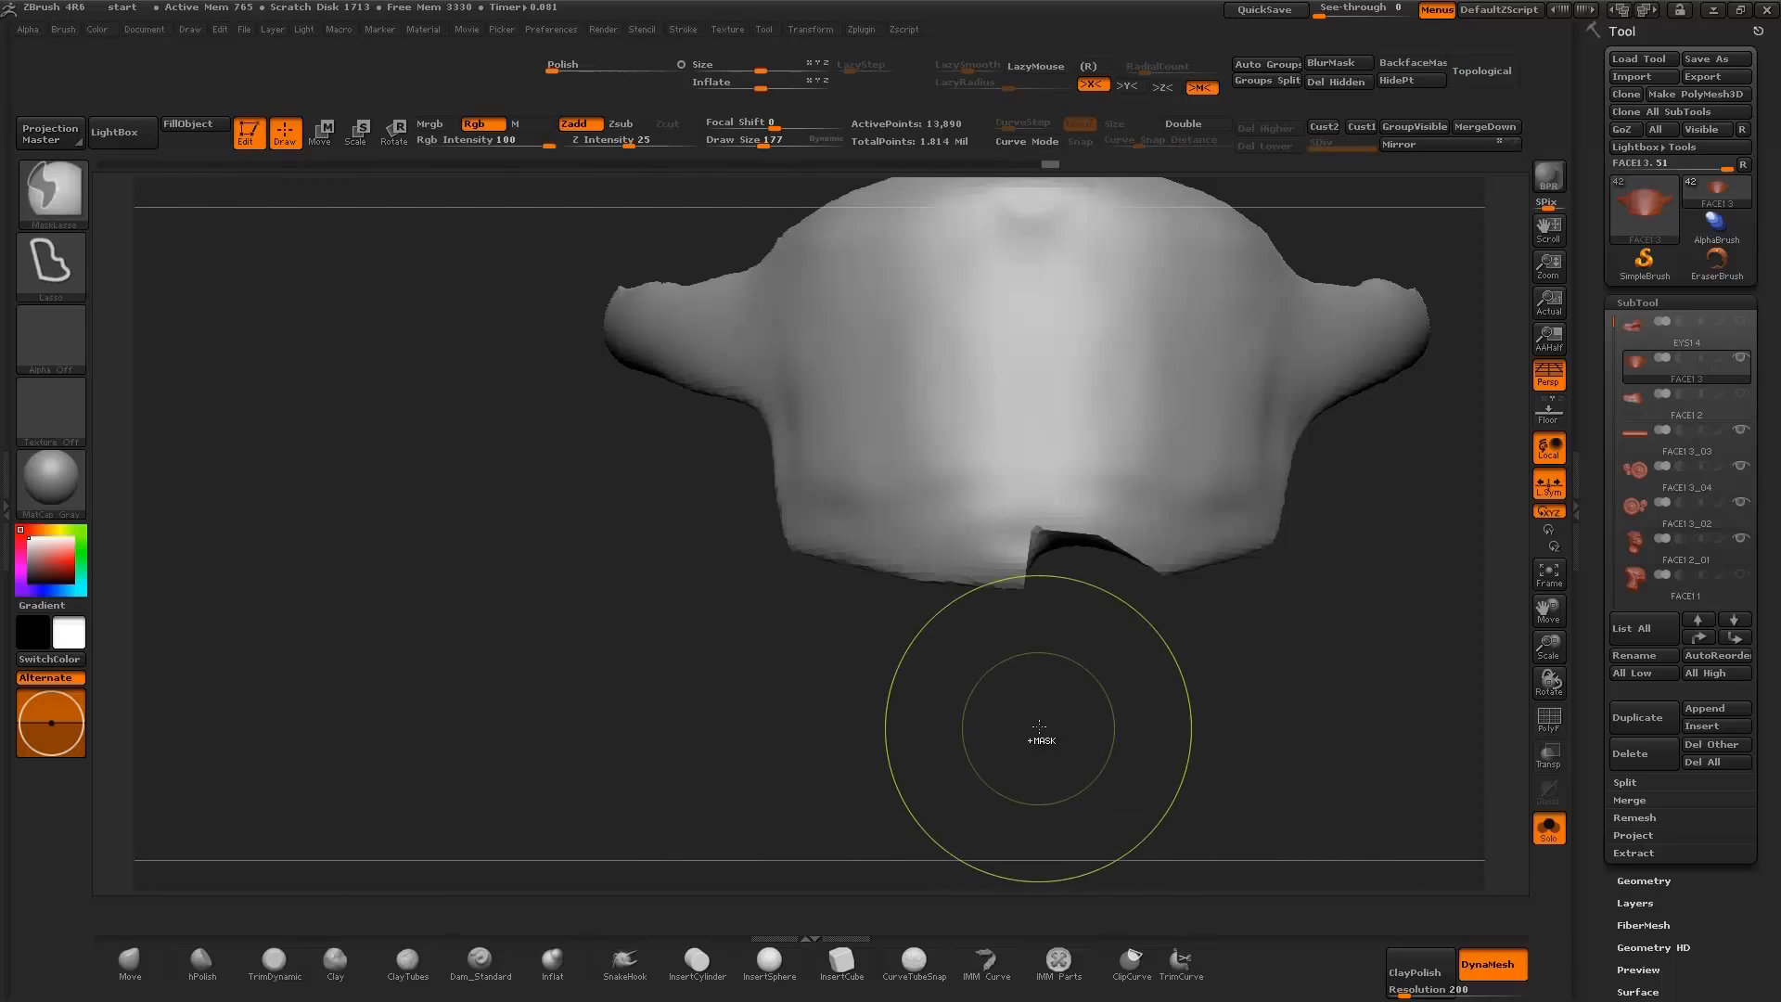
pyautogui.hotkey('ctrl', 'z')
pyautogui.click(82, 195)
pyautogui.click(196, 211)
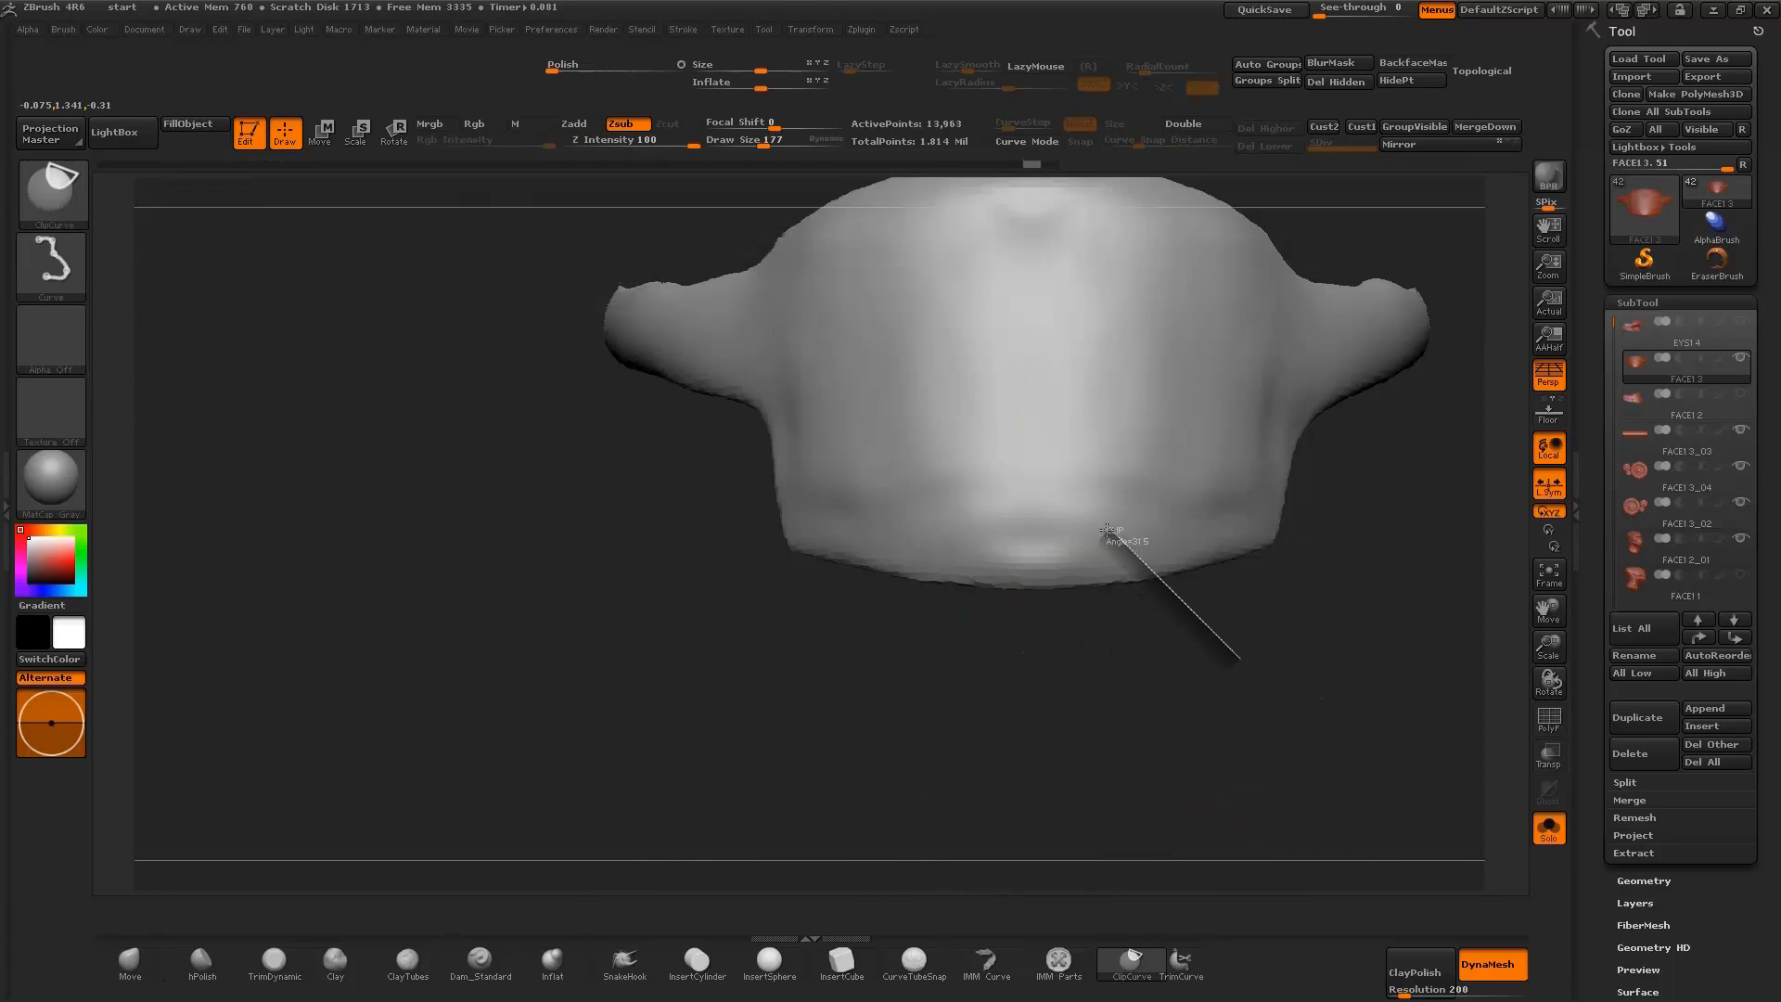
pyautogui.moveTo(1028, 518); pyautogui.dragTo(1029, 519)
pyautogui.hotkey('ctrl', 'z')
pyautogui.moveTo(1245, 666)
pyautogui.mouseDown()
pyautogui.moveTo(1097, 541)
pyautogui.moveTo(1035, 524)
pyautogui.mouseUp()
pyautogui.moveTo(1042, 739)
pyautogui.mouseDown()
pyautogui.moveTo(1323, 643)
pyautogui.moveTo(1365, 715)
pyautogui.moveTo(1173, 499)
pyautogui.mouseUp()
pyautogui.keyDown('ctrl'); pyautogui.keyDown('shift'); pyautogui.moveTo(1046, 499); pyautogui.dragTo(937, 584); pyautogui.keyUp('shift'); pyautogui.keyUp('ctrl')
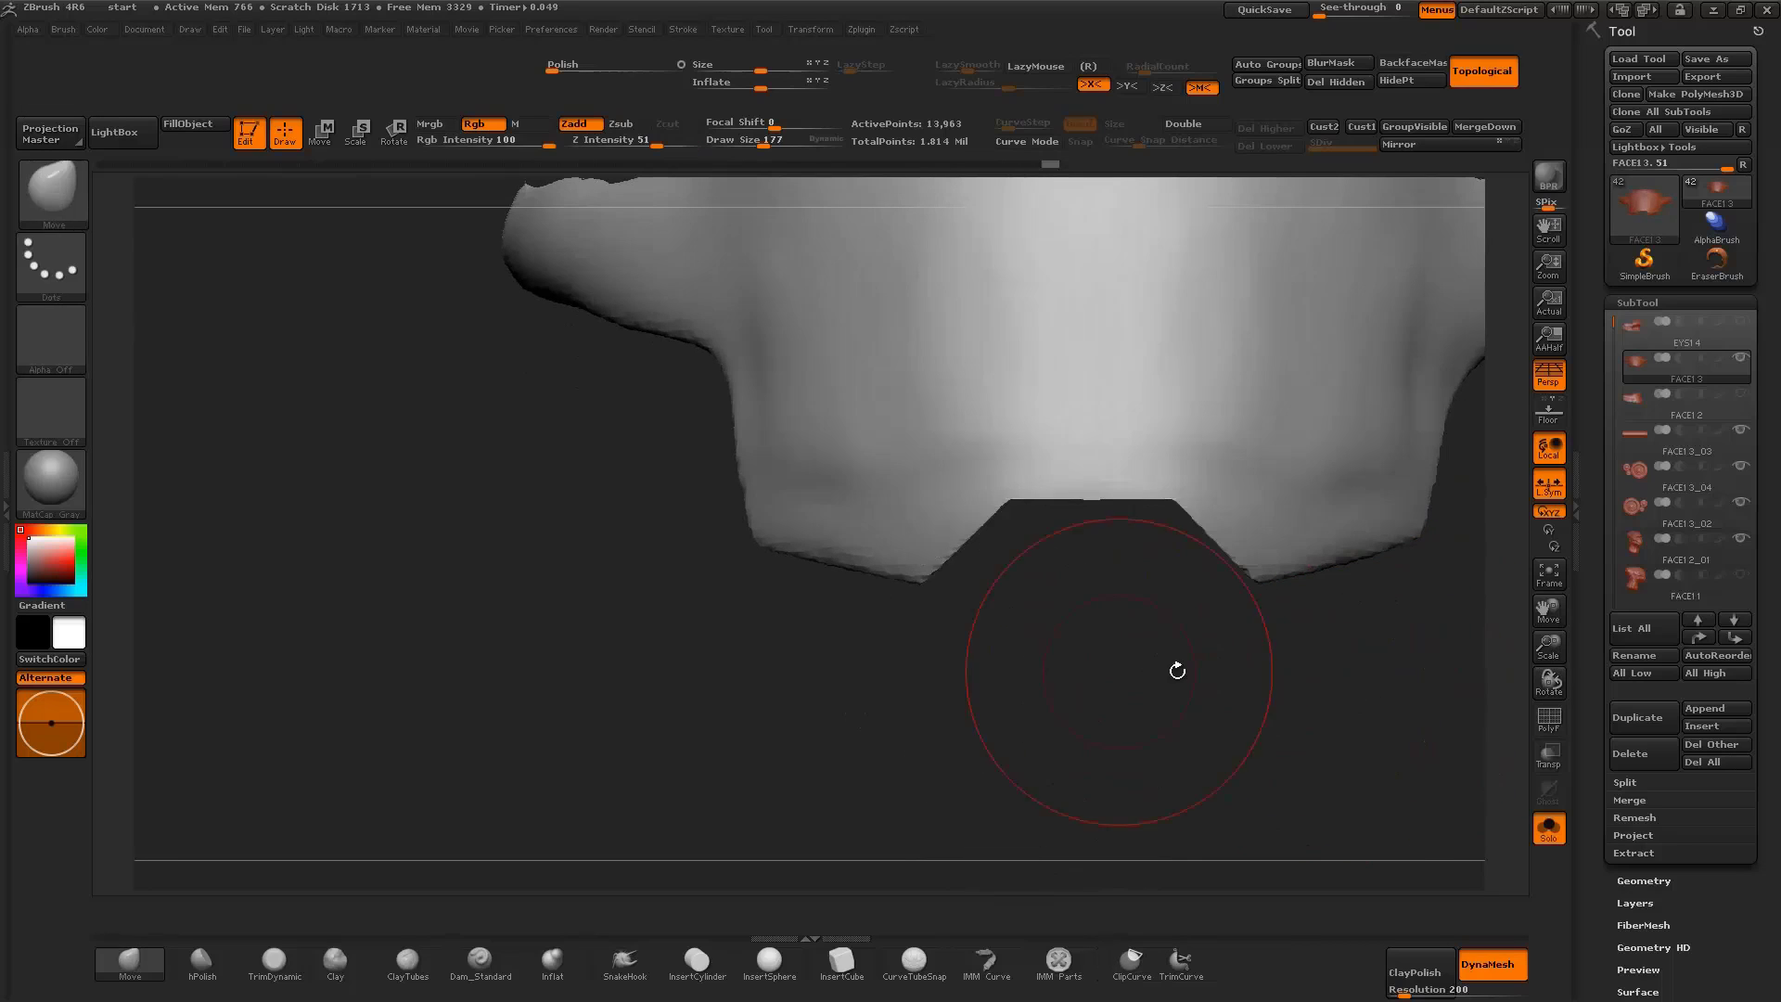
pyautogui.moveTo(1212, 715)
pyautogui.mouseDown()
pyautogui.moveTo(954, 636)
pyautogui.moveTo(1356, 692)
pyautogui.moveTo(1431, 743)
pyautogui.moveTo(1371, 676)
pyautogui.moveTo(1152, 624)
pyautogui.moveTo(835, 668)
pyautogui.moveTo(636, 742)
pyautogui.mouseUp()
pyautogui.click(1548, 828)
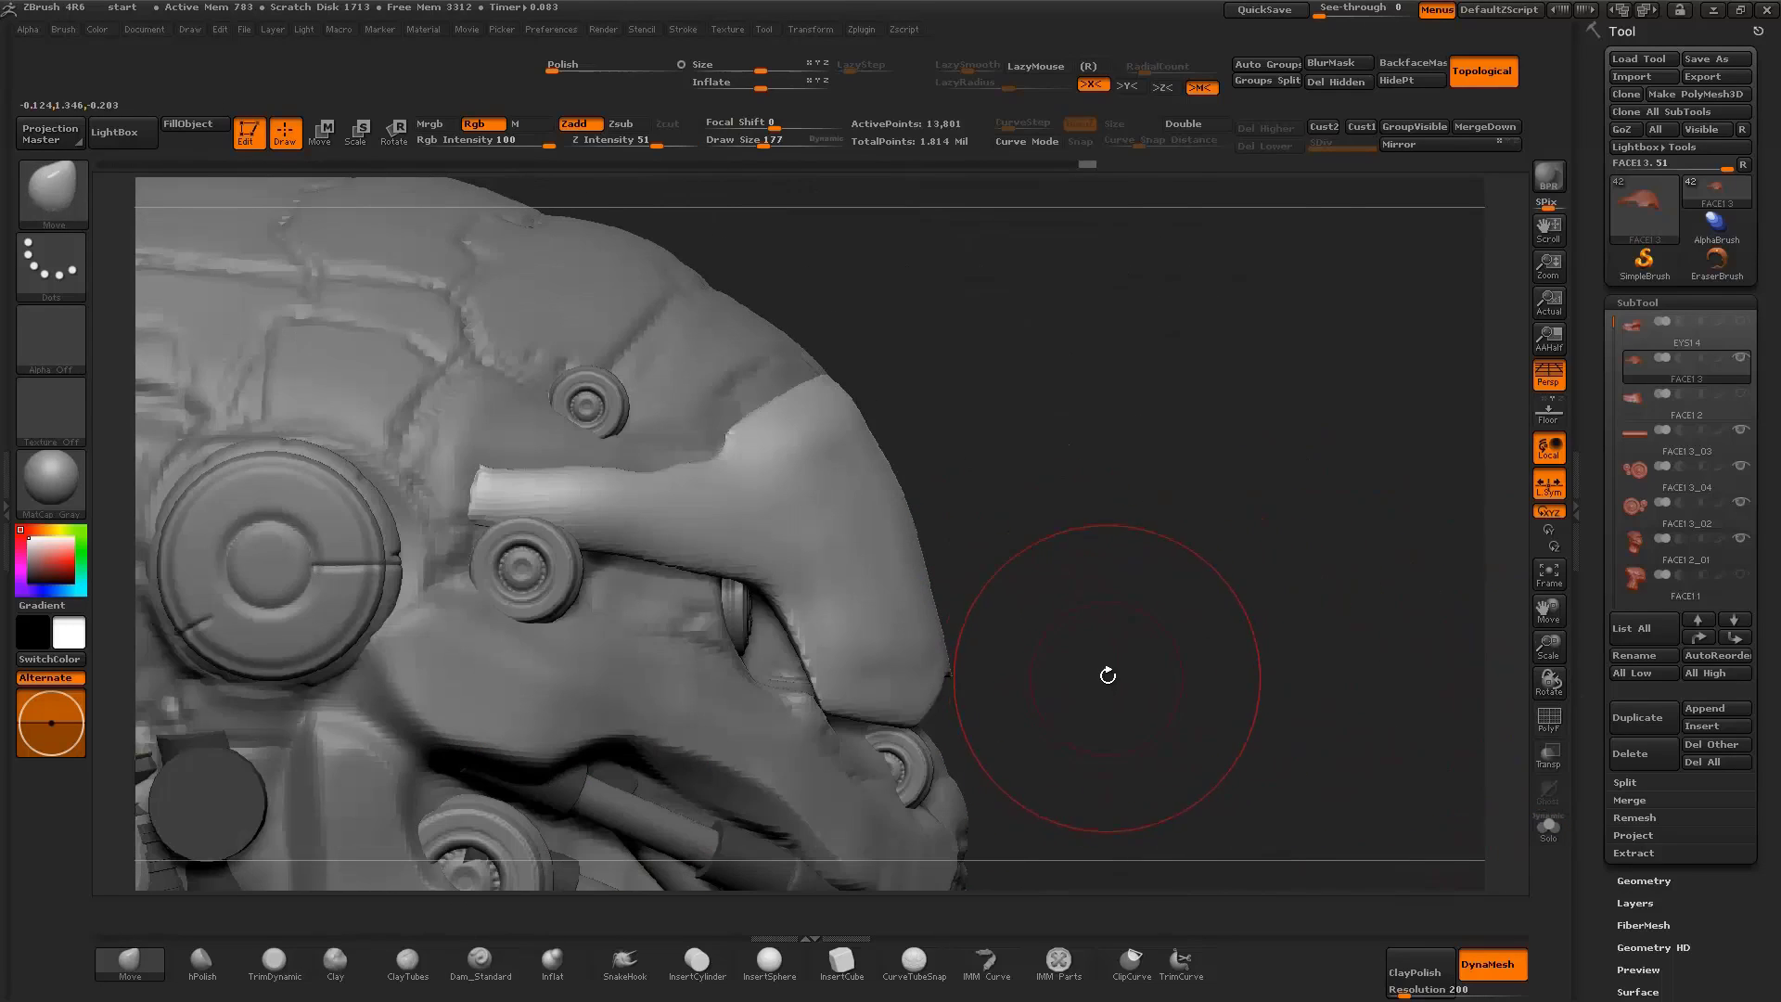
# Clip the side arm's top and underside to a tapered point, leaving 13,613 points
pyautogui.click(1548, 828)
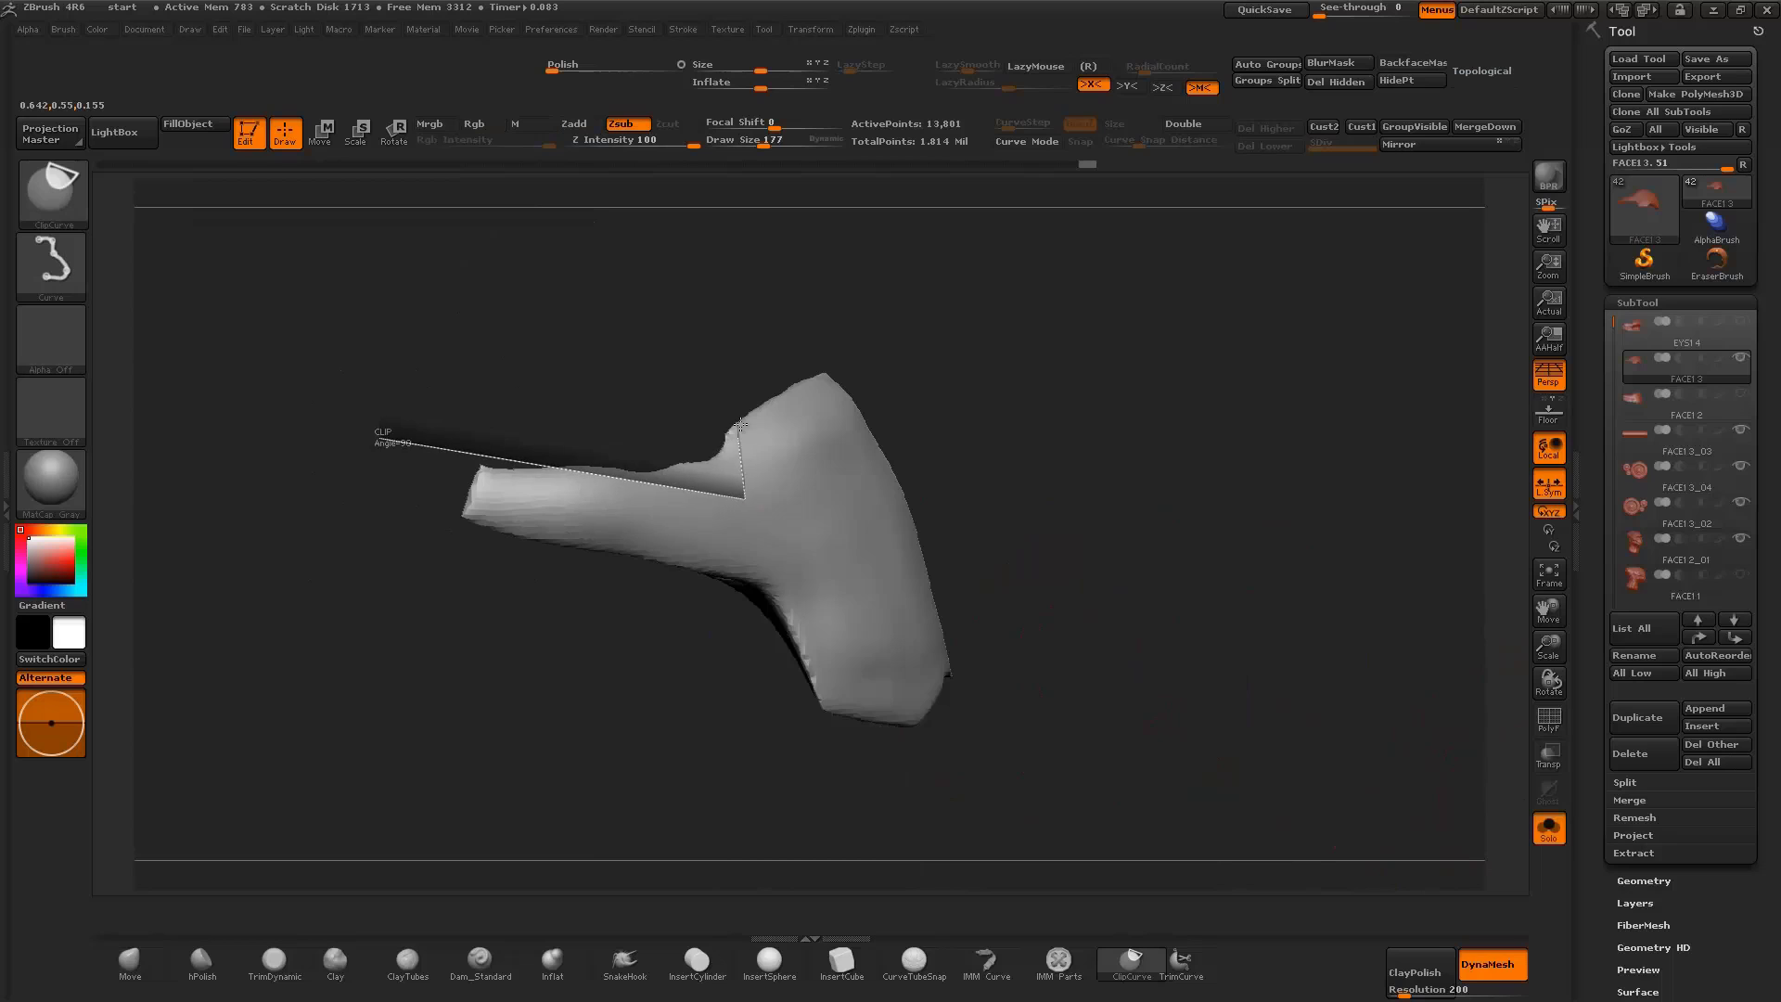
pyautogui.moveTo(724, 428)
pyautogui.keyDown('ctrl'); pyautogui.keyDown('shift'); pyautogui.mouseDown()
pyautogui.moveTo(727, 398)
pyautogui.moveTo(927, 464)
pyautogui.moveTo(1097, 548)
pyautogui.moveTo(1338, 346)
pyautogui.moveTo(1312, 365)
pyautogui.moveTo(1193, 310)
pyautogui.moveTo(1030, 489)
pyautogui.mouseUp(); pyautogui.keyUp('shift'); pyautogui.keyUp('ctrl')
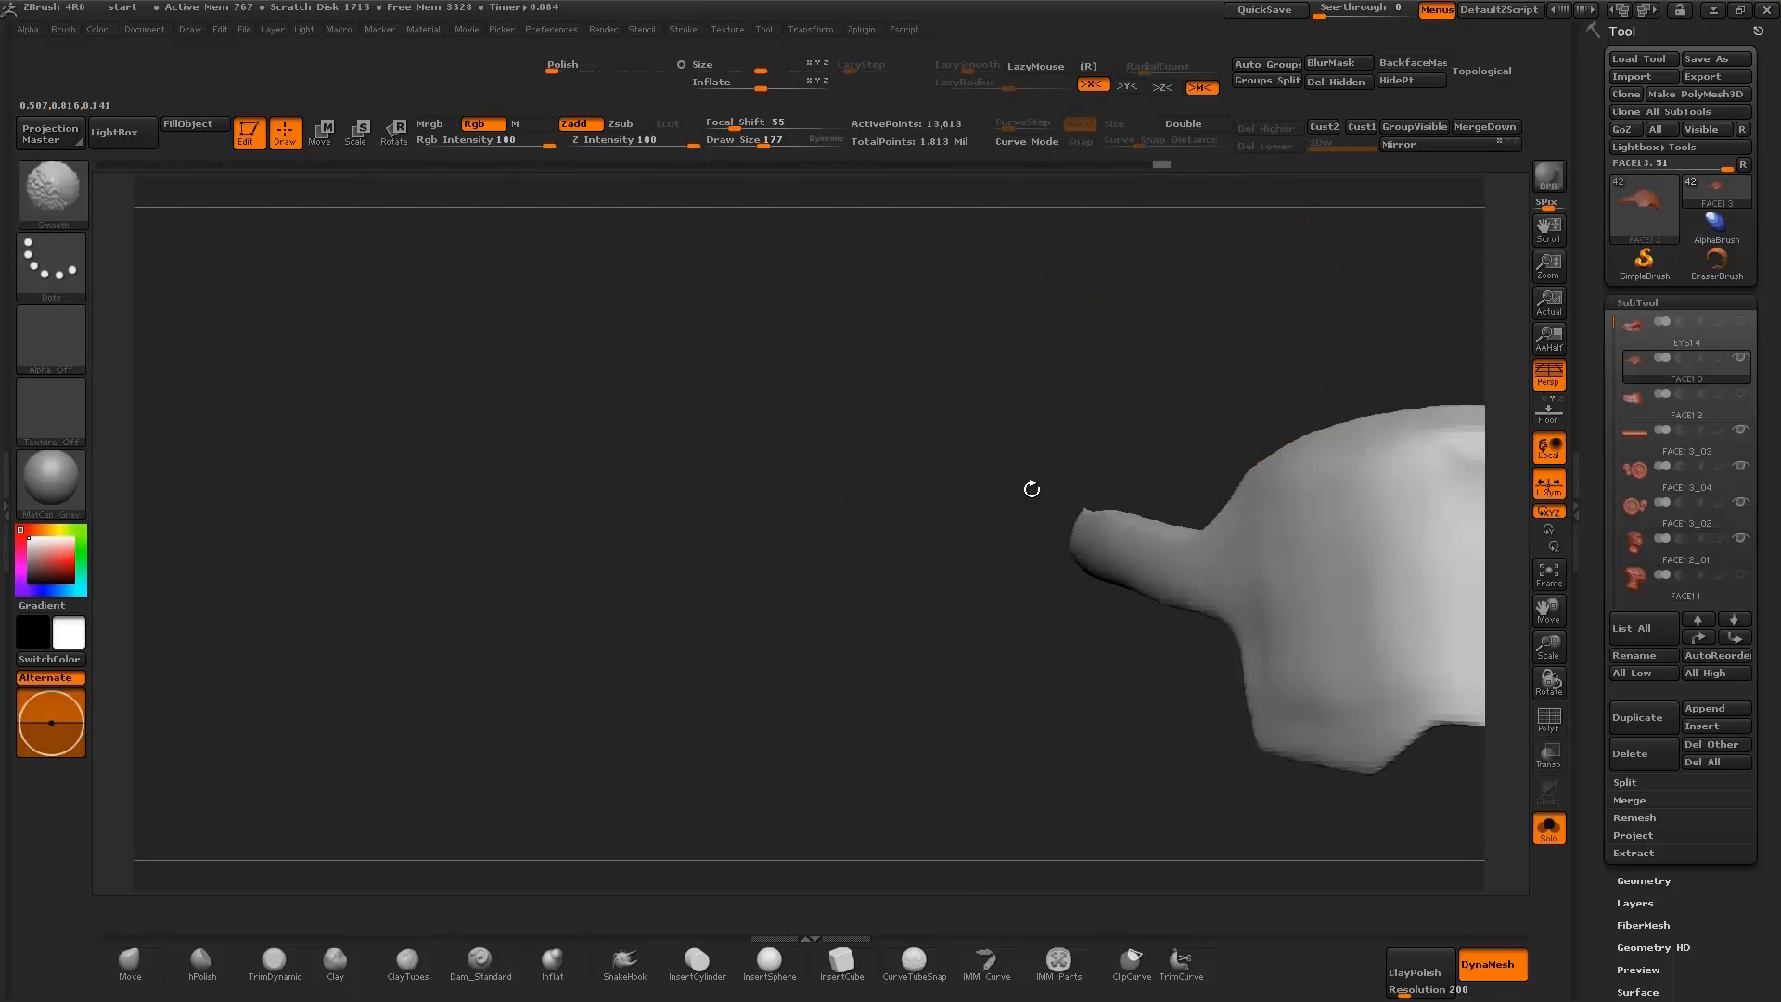
pyautogui.keyDown('ctrl'); pyautogui.keyDown('shift'); pyautogui.moveTo(936, 449); pyautogui.dragTo(1185, 548); pyautogui.keyUp('shift'); pyautogui.keyUp('ctrl')
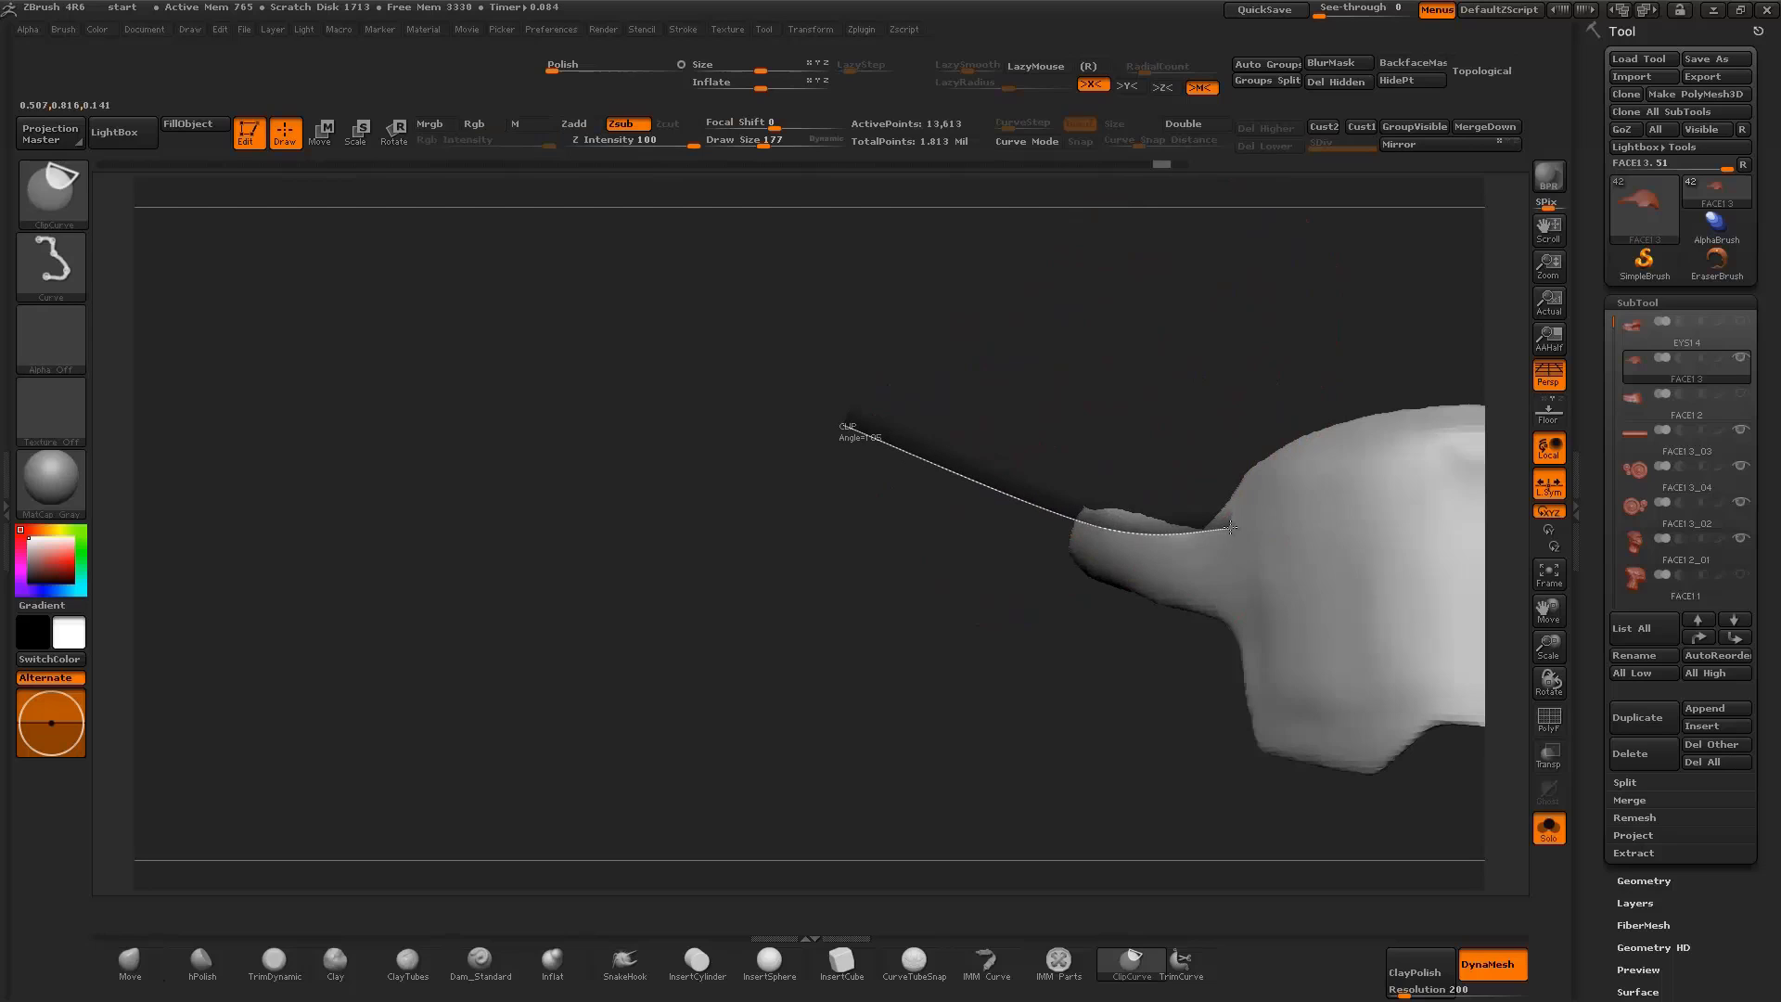
pyautogui.keyDown('ctrl'); pyautogui.keyDown('shift'); pyautogui.moveTo(1243, 507); pyautogui.dragTo(1248, 501); pyautogui.keyUp('shift'); pyautogui.keyUp('ctrl')
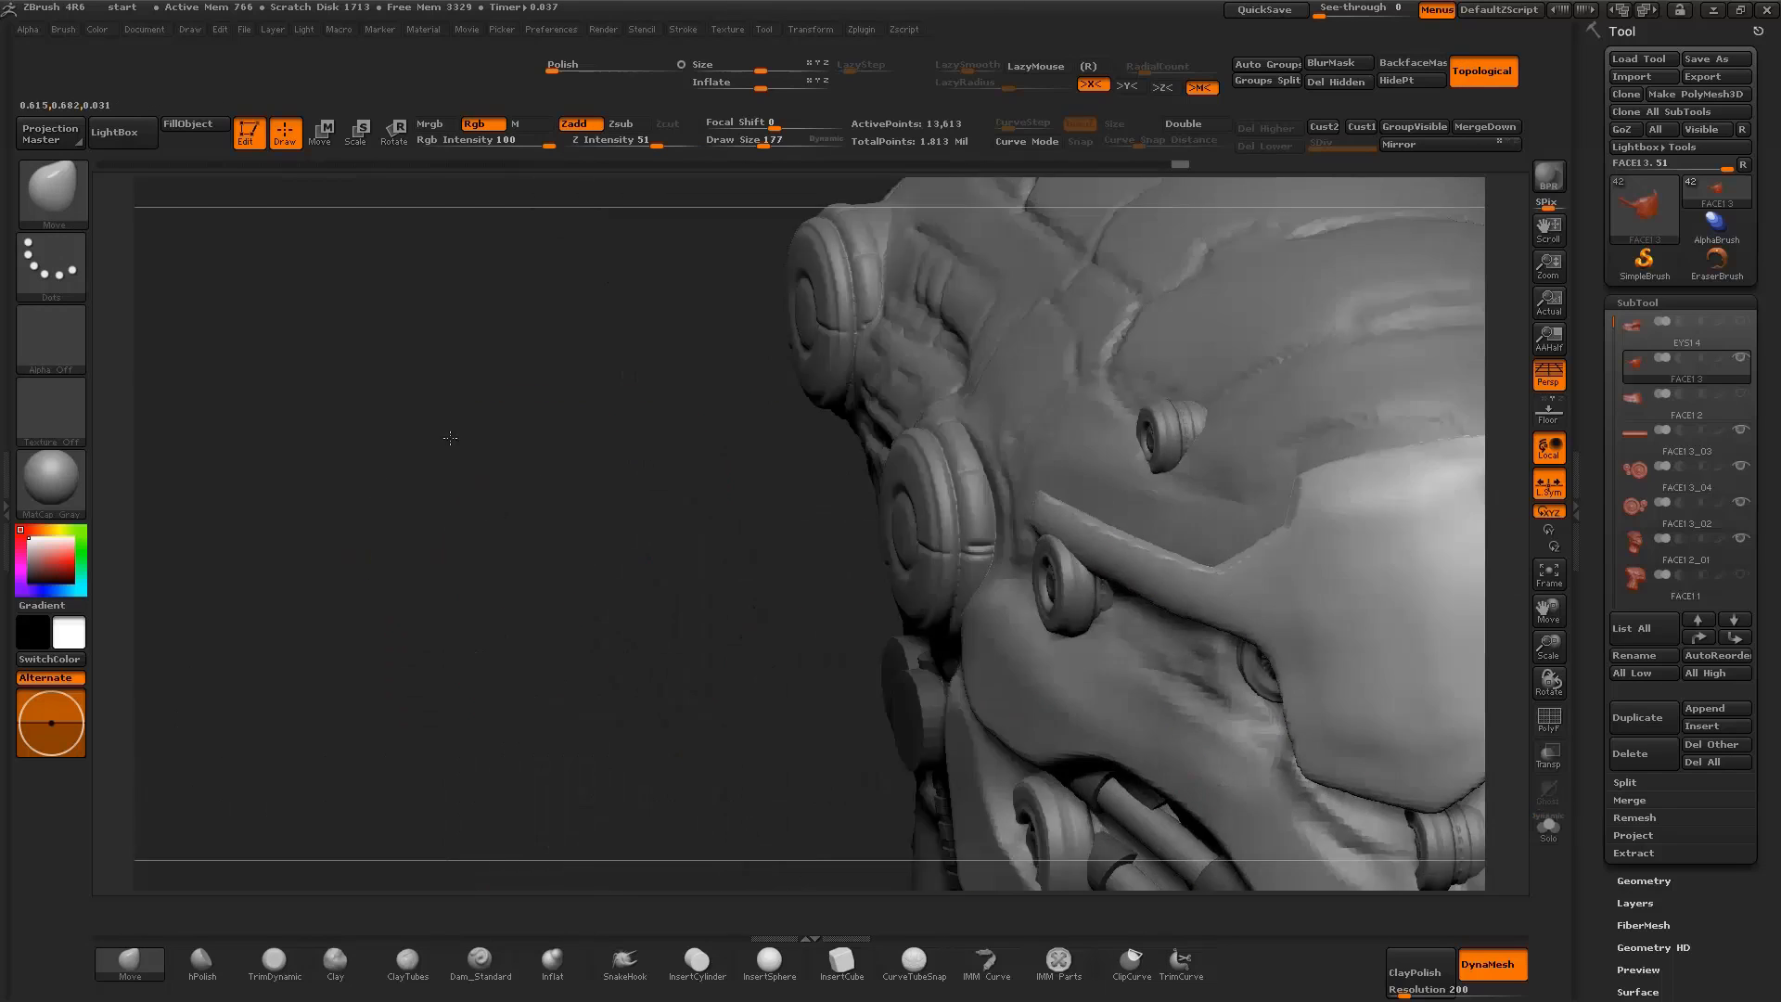
pyautogui.moveTo(450, 438); pyautogui.dragTo(922, 596)
pyautogui.moveTo(517, 596)
pyautogui.mouseDown()
pyautogui.moveTo(445, 621)
pyautogui.moveTo(788, 557)
pyautogui.moveTo(974, 464)
pyautogui.moveTo(1041, 326)
pyautogui.moveTo(1175, 425)
pyautogui.mouseUp()
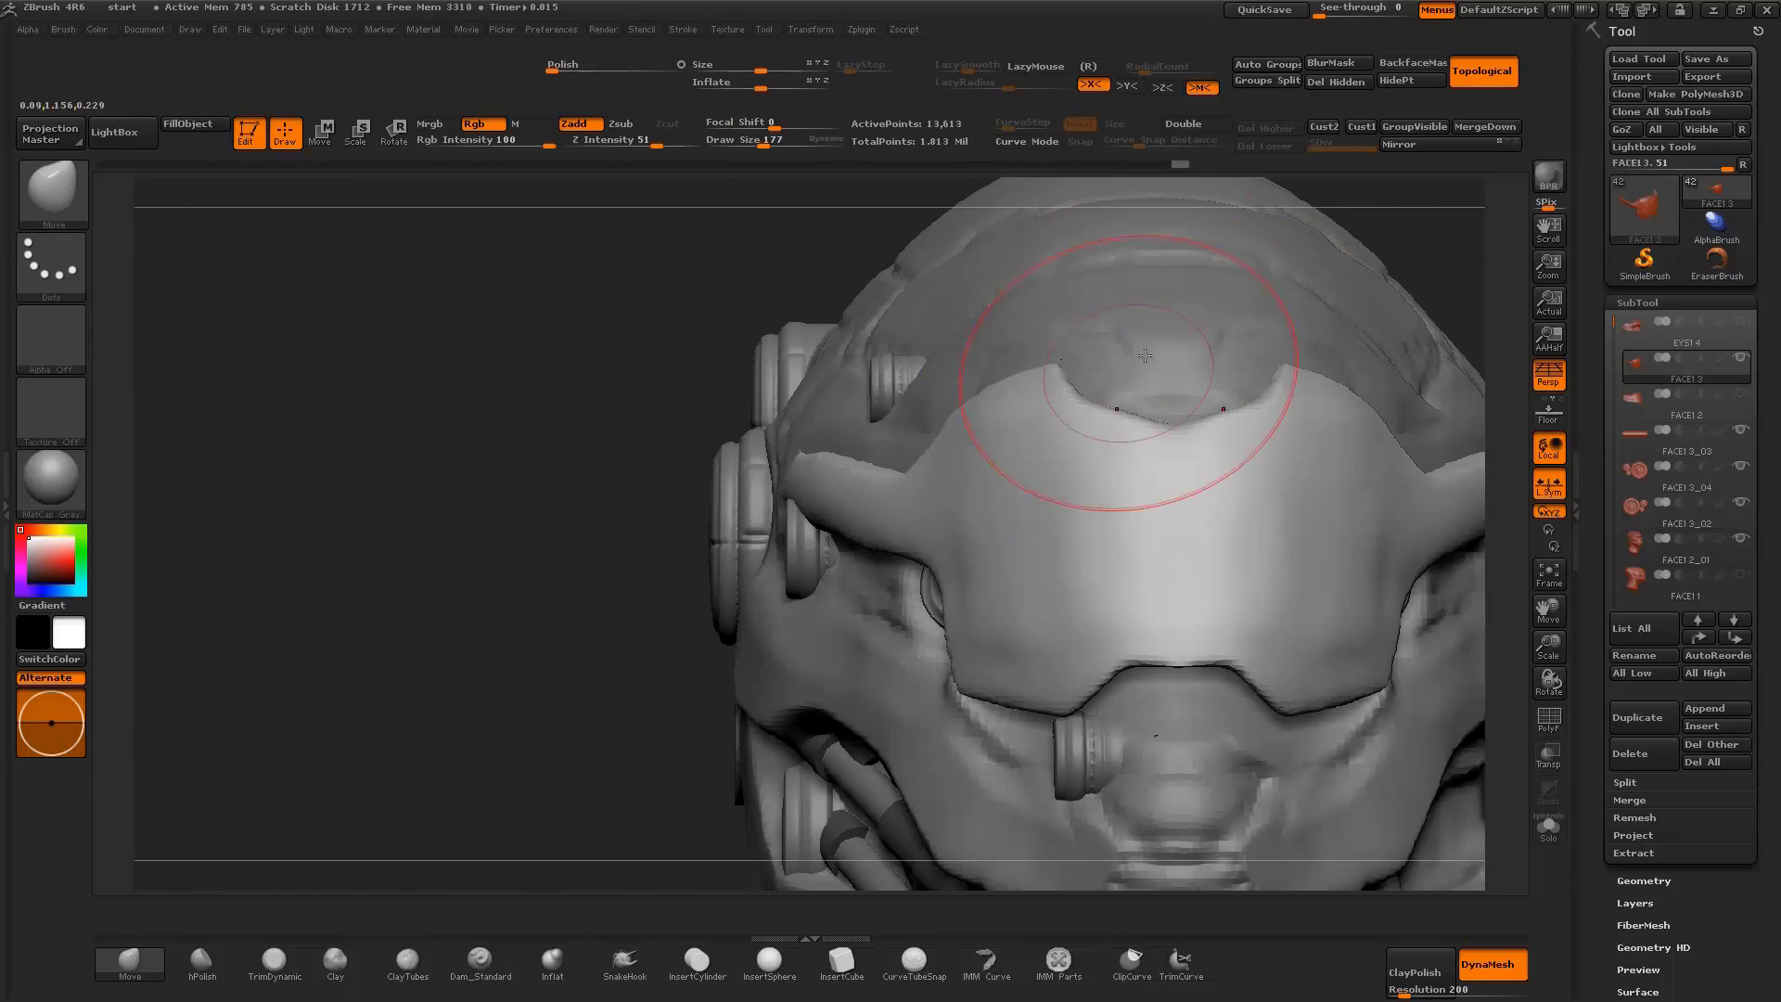
# Clip the brow plate's top flat across the forehead, checking both sides of the head
pyautogui.keyDown('ctrl'); pyautogui.keyDown('shift'); pyautogui.moveTo(1243, 289); pyautogui.dragTo(1234, 306); pyautogui.keyUp('shift'); pyautogui.keyUp('ctrl')
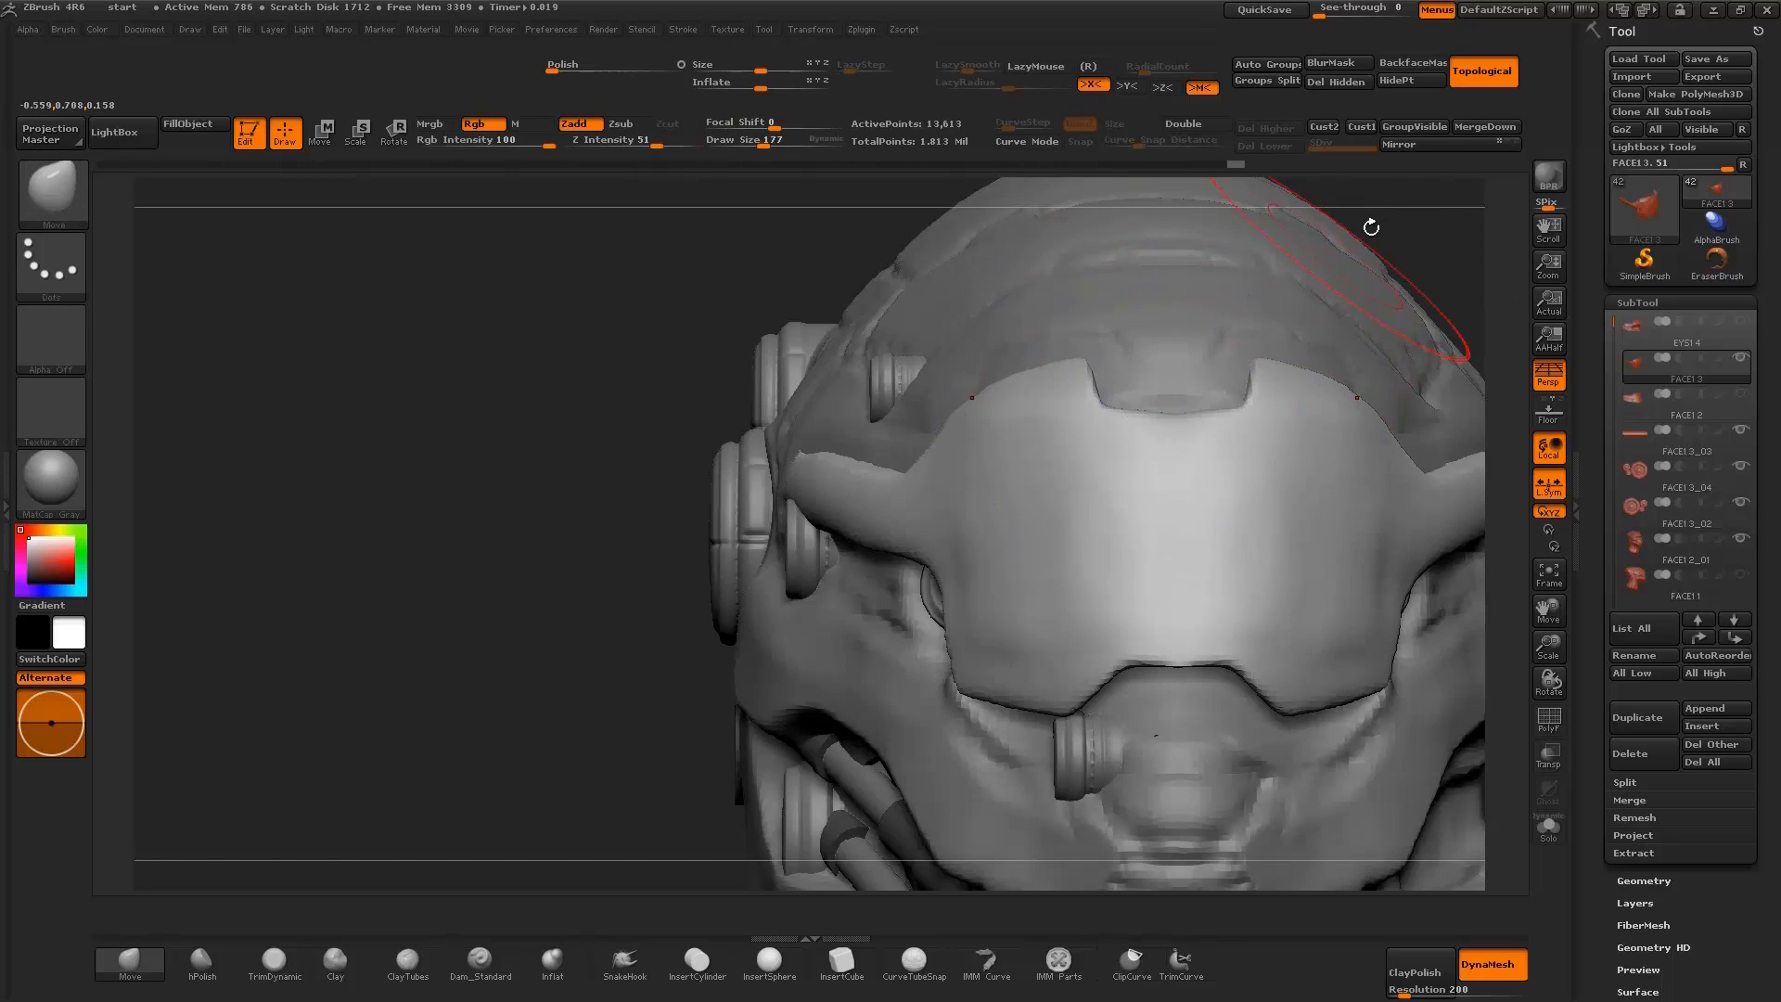
pyautogui.moveTo(1371, 227)
pyautogui.mouseDown()
pyautogui.moveTo(1342, 290)
pyautogui.moveTo(1326, 457)
pyautogui.moveTo(1383, 497)
pyautogui.moveTo(1296, 454)
pyautogui.moveTo(1399, 576)
pyautogui.moveTo(1377, 577)
pyautogui.mouseUp()
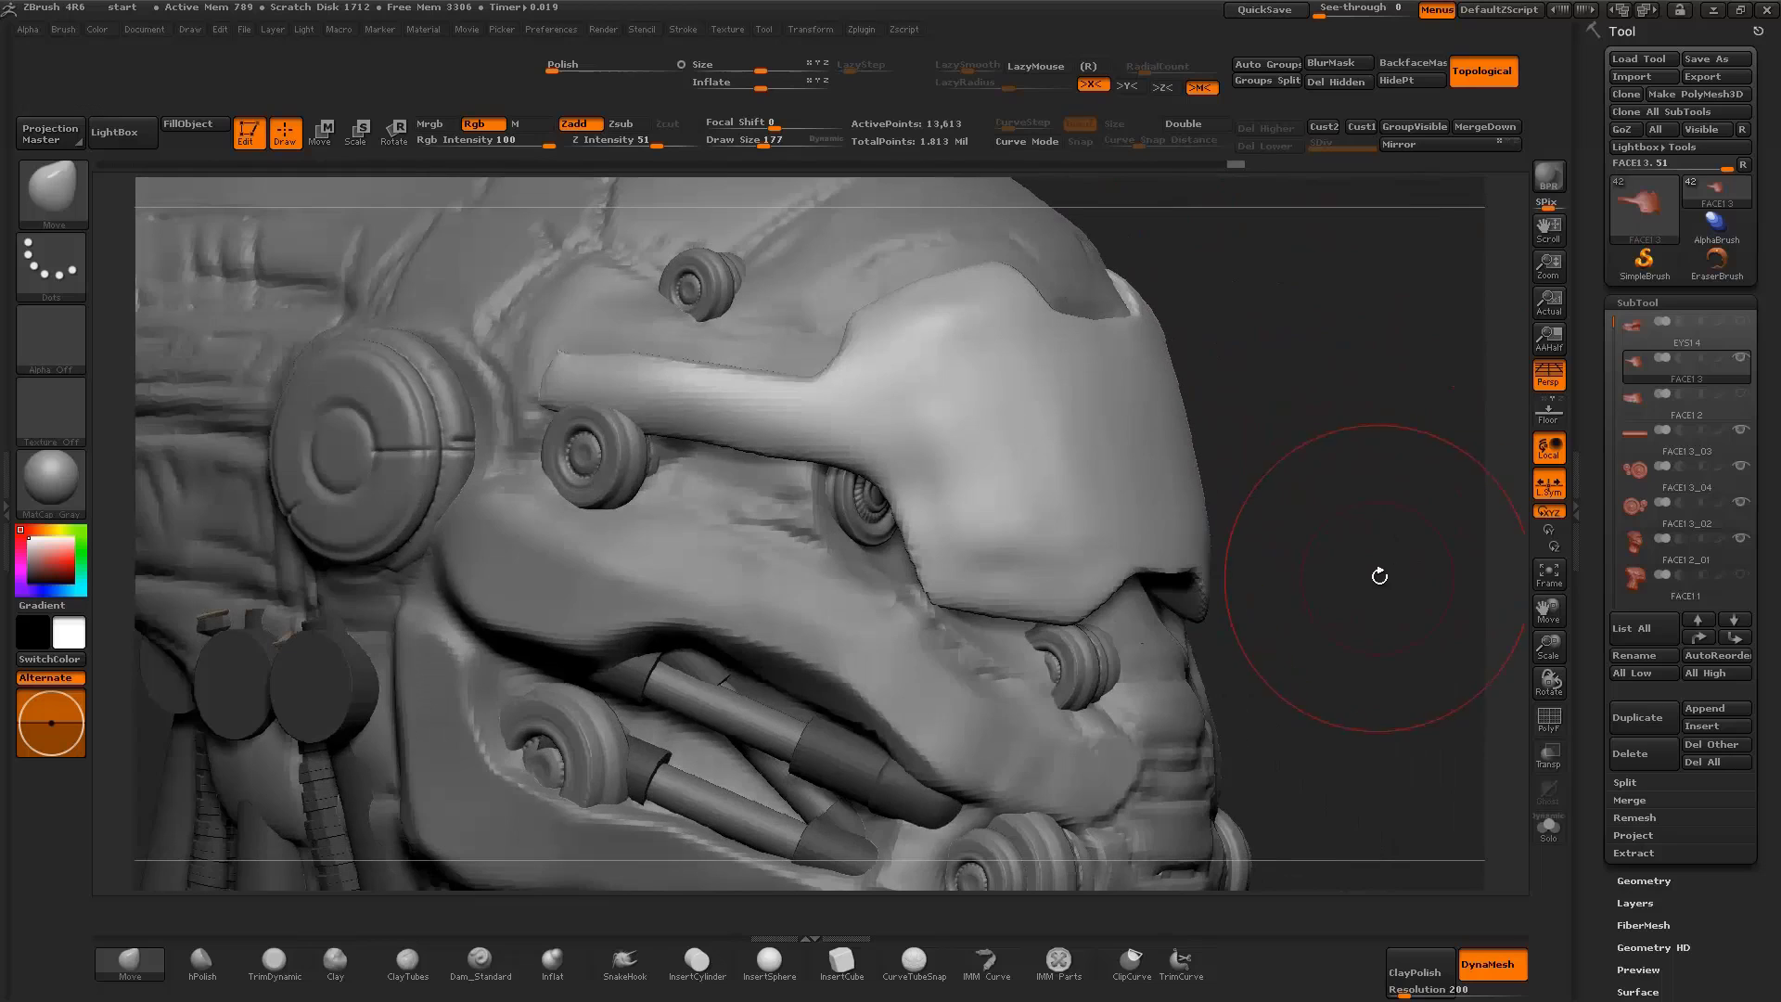
pyautogui.moveTo(501, 723); pyautogui.dragTo(649, 704)
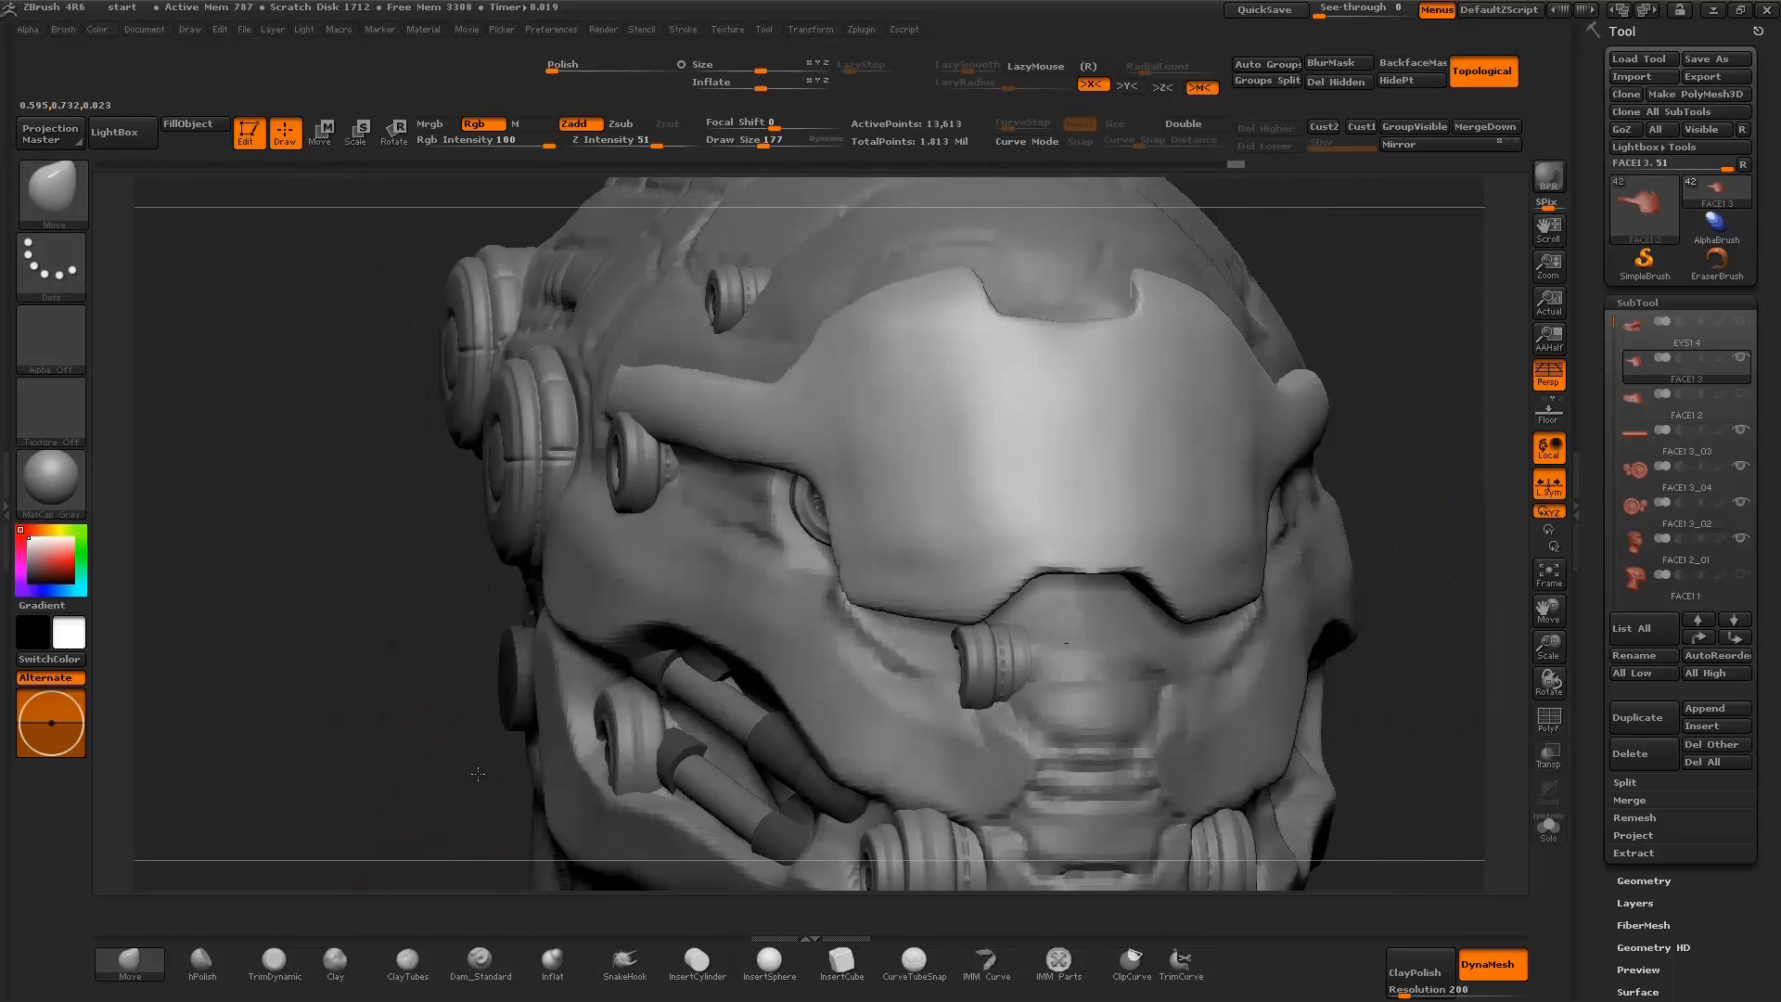
pyautogui.moveTo(413, 716); pyautogui.dragTo(850, 505)
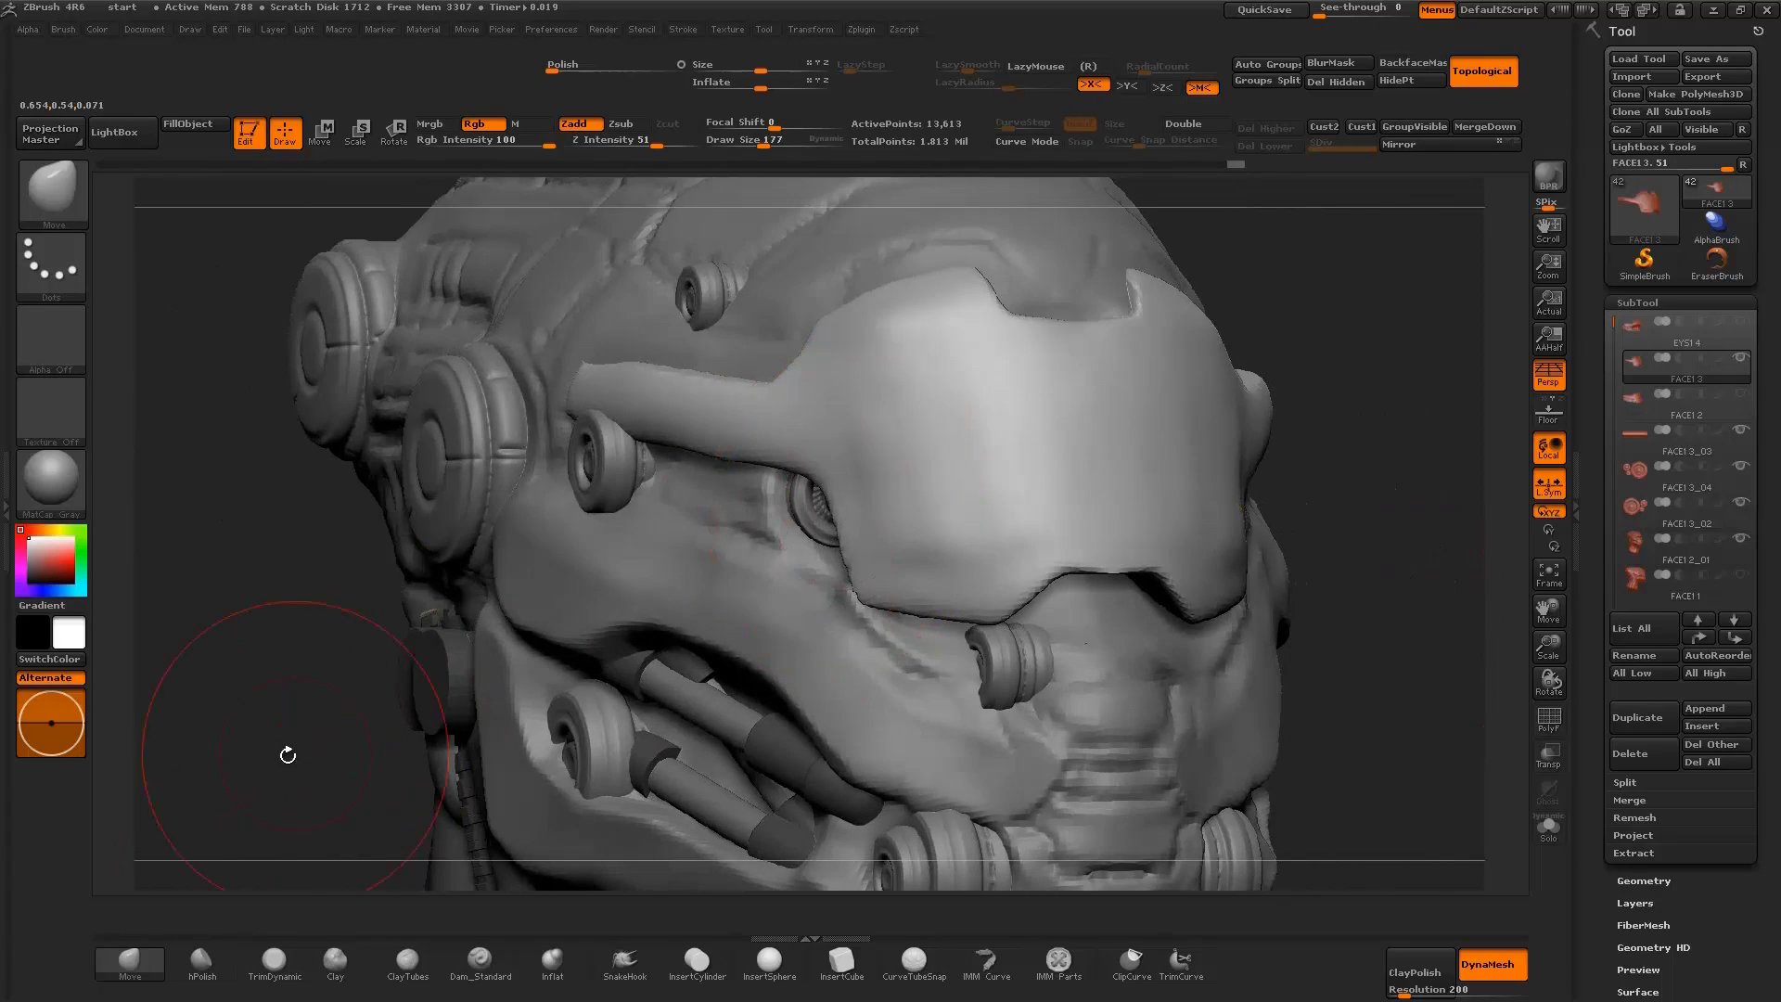
pyautogui.moveTo(294, 753); pyautogui.dragTo(376, 745)
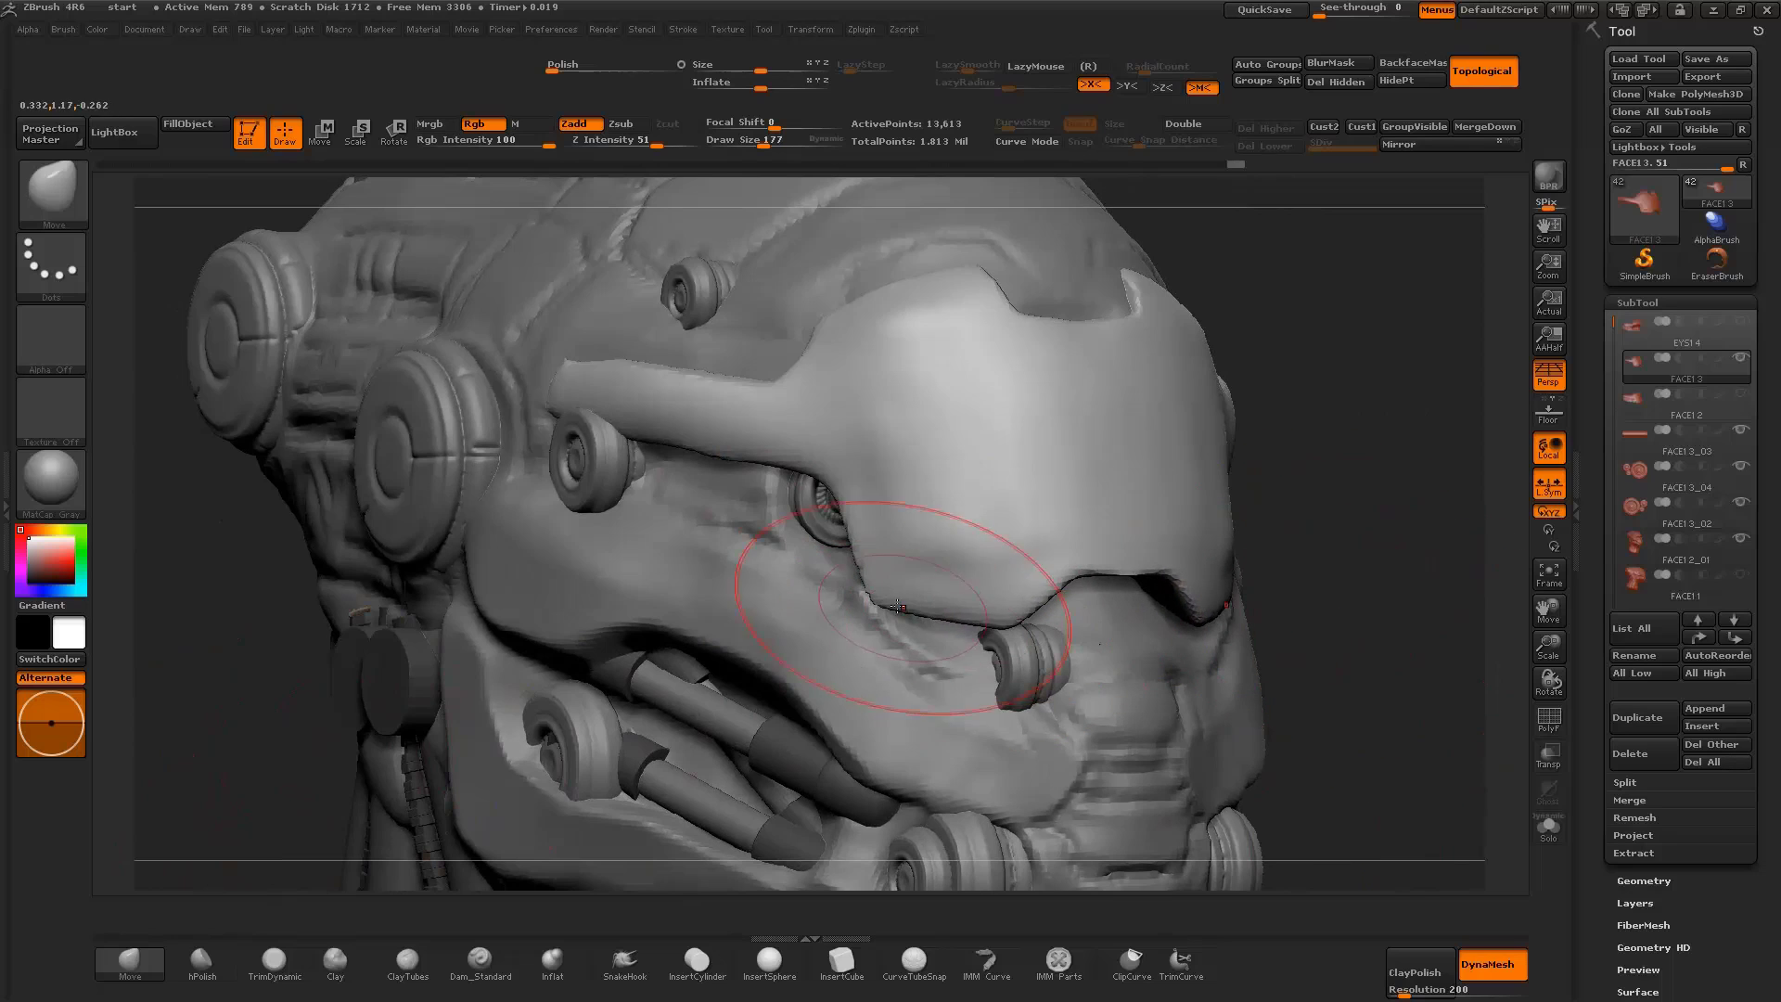
pyautogui.moveTo(1484, 519)
pyautogui.mouseDown()
pyautogui.moveTo(1160, 334)
pyautogui.moveTo(1444, 262)
pyautogui.moveTo(1196, 278)
pyautogui.mouseUp()
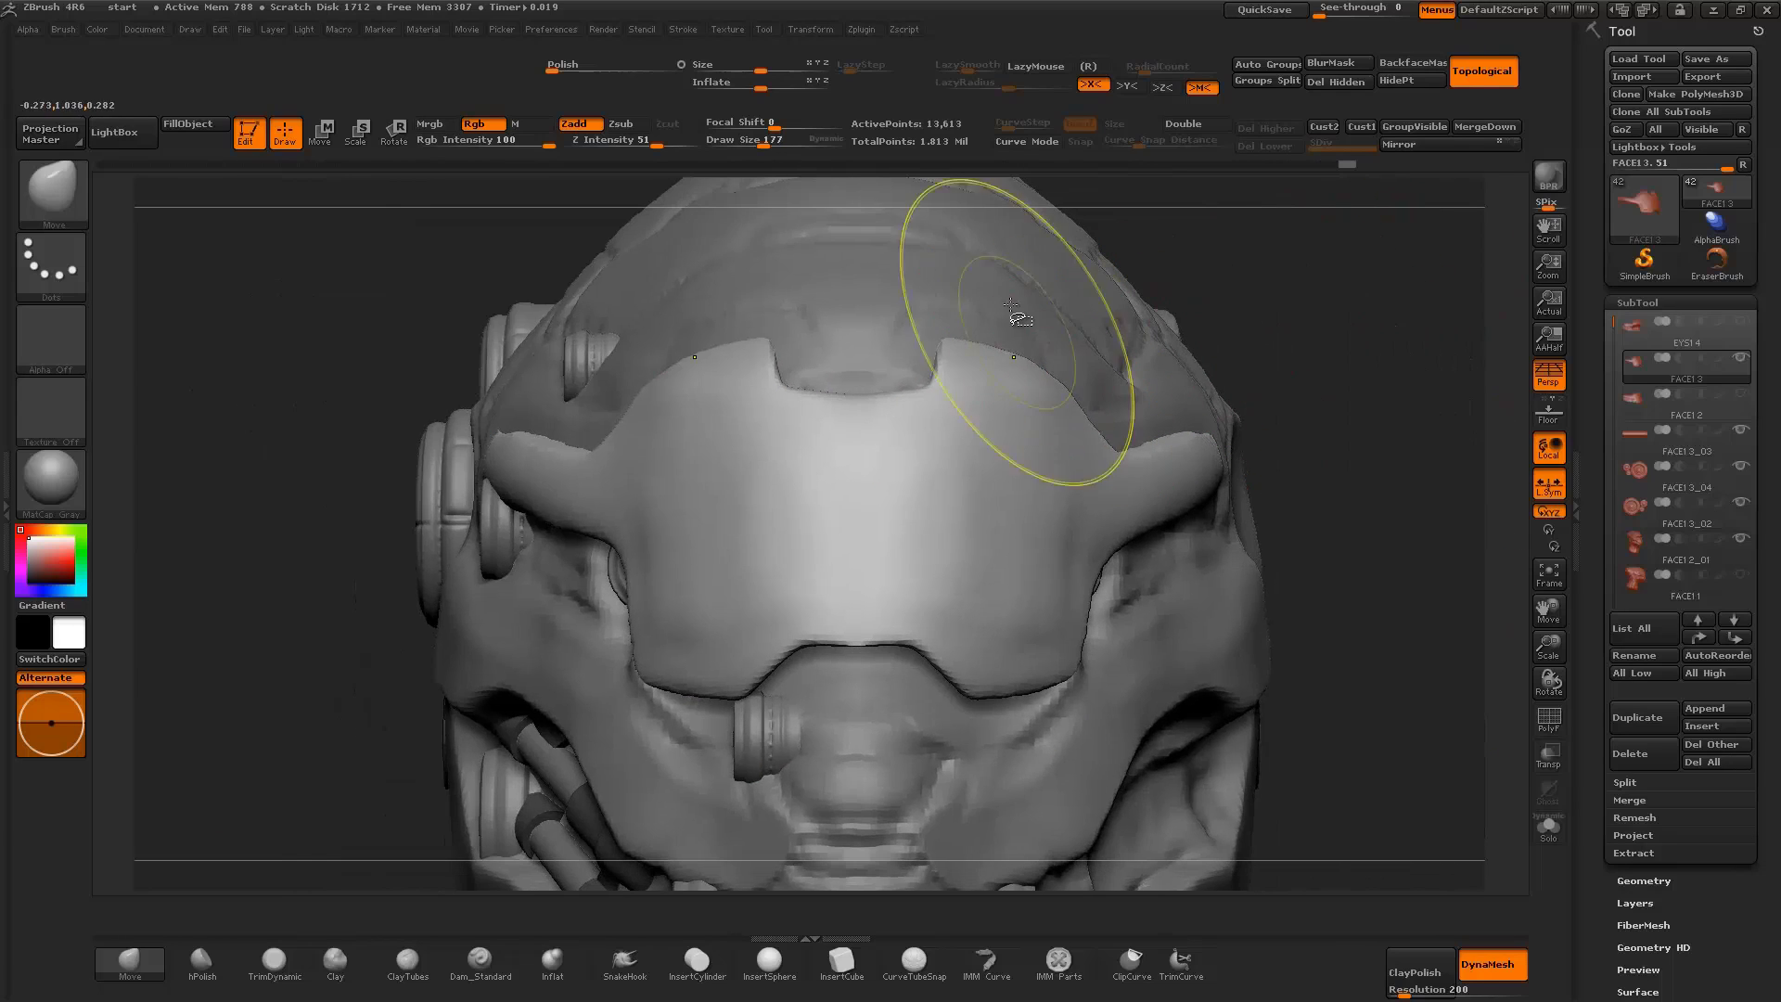
pyautogui.moveTo(874, 234)
pyautogui.keyDown('ctrl'); pyautogui.keyDown('shift'); pyautogui.mouseDown()
pyautogui.moveTo(1011, 330)
pyautogui.moveTo(1203, 265)
pyautogui.moveTo(1197, 278)
pyautogui.mouseUp(); pyautogui.keyUp('shift'); pyautogui.keyUp('ctrl')
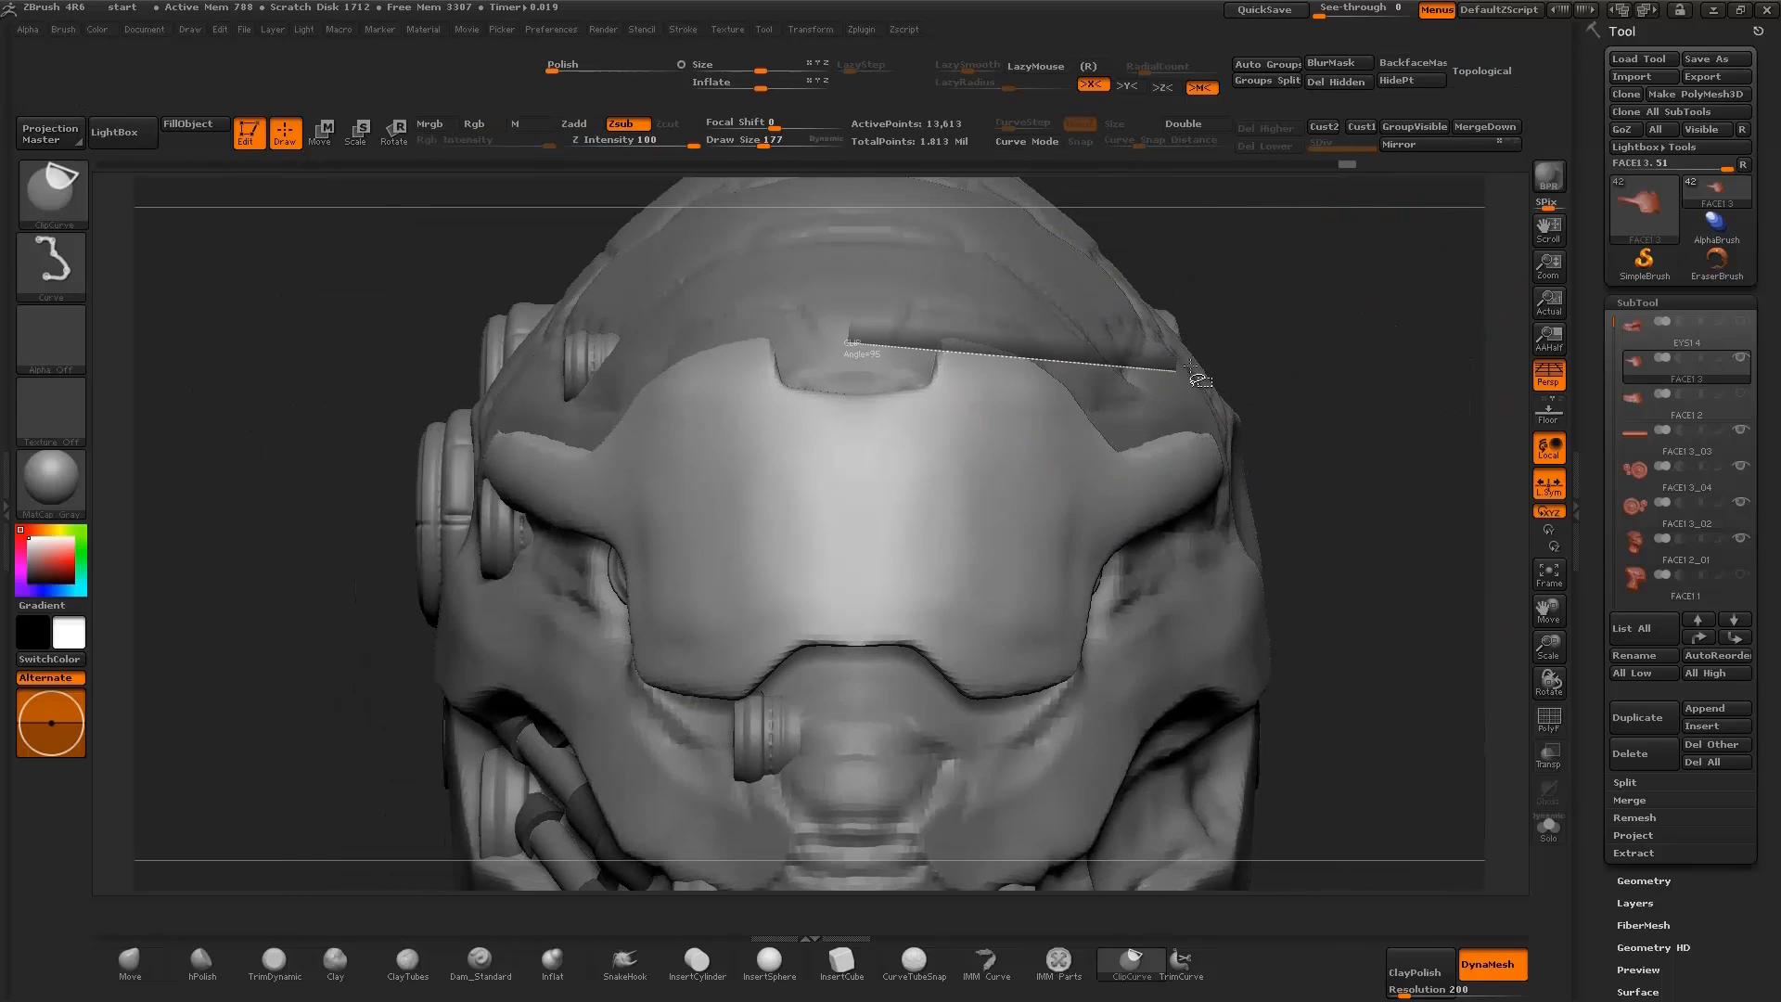
pyautogui.moveTo(1311, 238)
pyautogui.mouseDown()
pyautogui.moveTo(1123, 265)
pyautogui.moveTo(932, 445)
pyautogui.moveTo(1095, 257)
pyautogui.moveTo(1106, 272)
pyautogui.mouseUp()
# Set Draw Size to 265 and clip the side arm to a straight, level top edge
pyautogui.press('space')
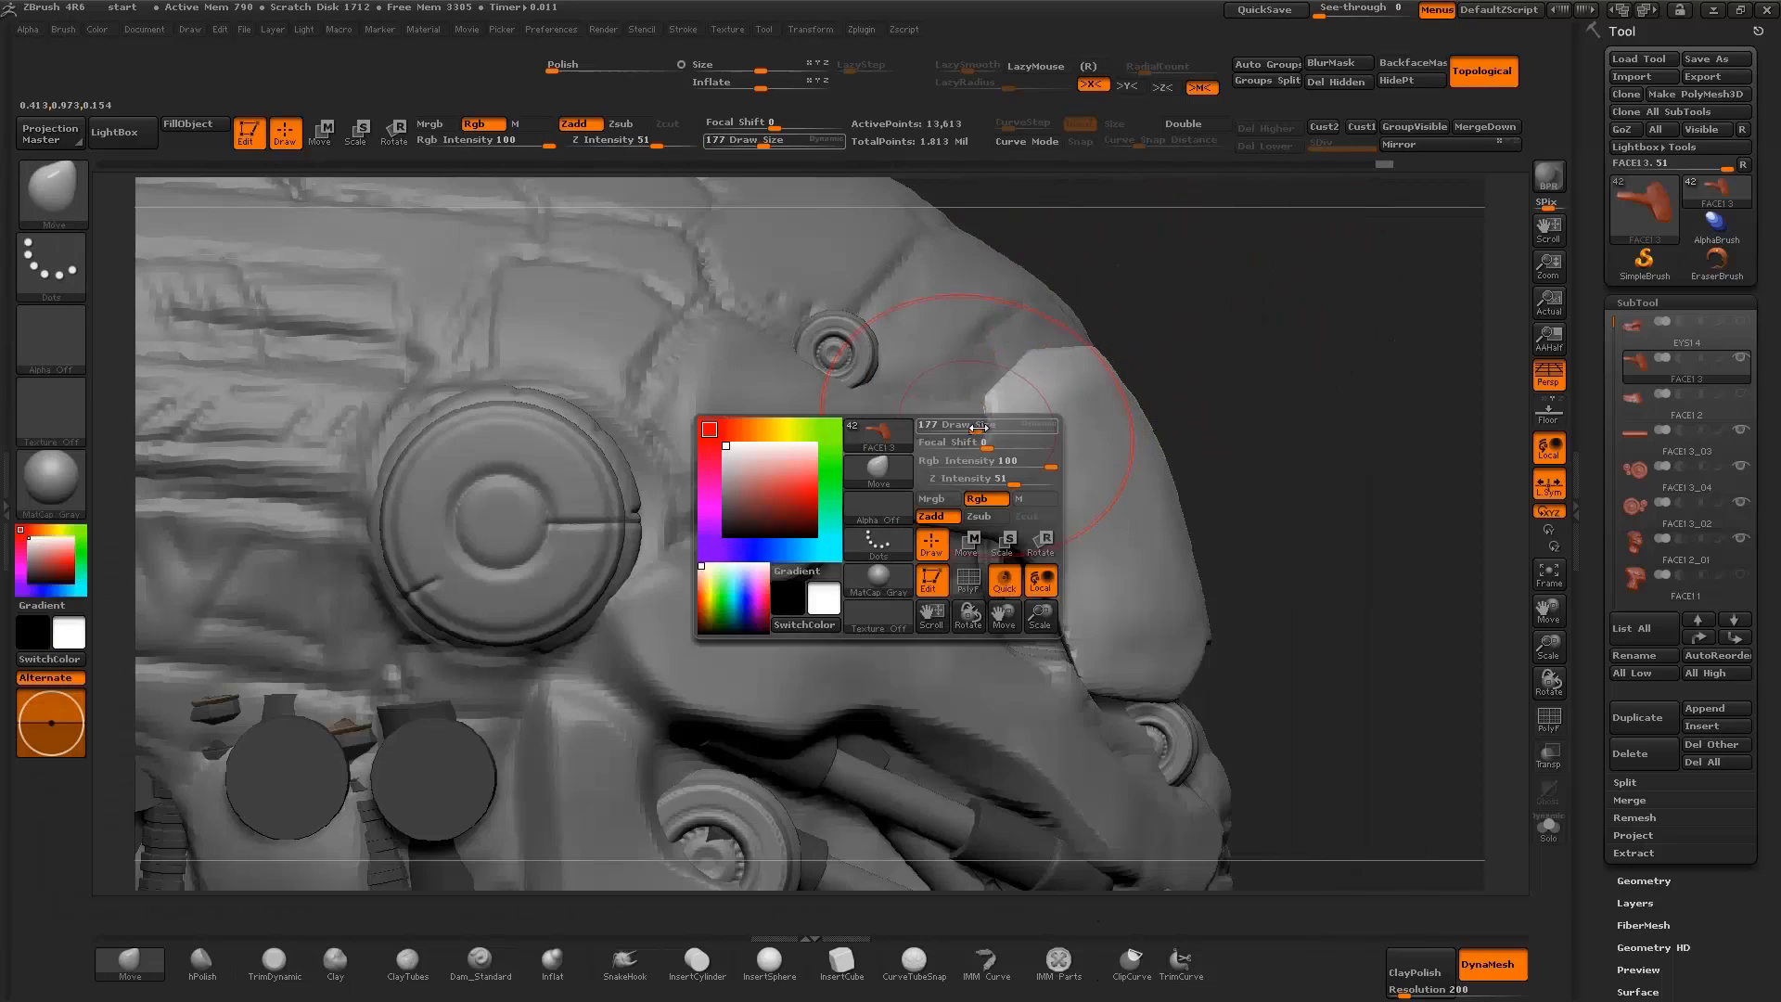
pyautogui.moveTo(983, 408)
pyautogui.mouseDown()
pyautogui.moveTo(1016, 505)
pyautogui.moveTo(816, 484)
pyautogui.moveTo(941, 507)
pyautogui.mouseUp()
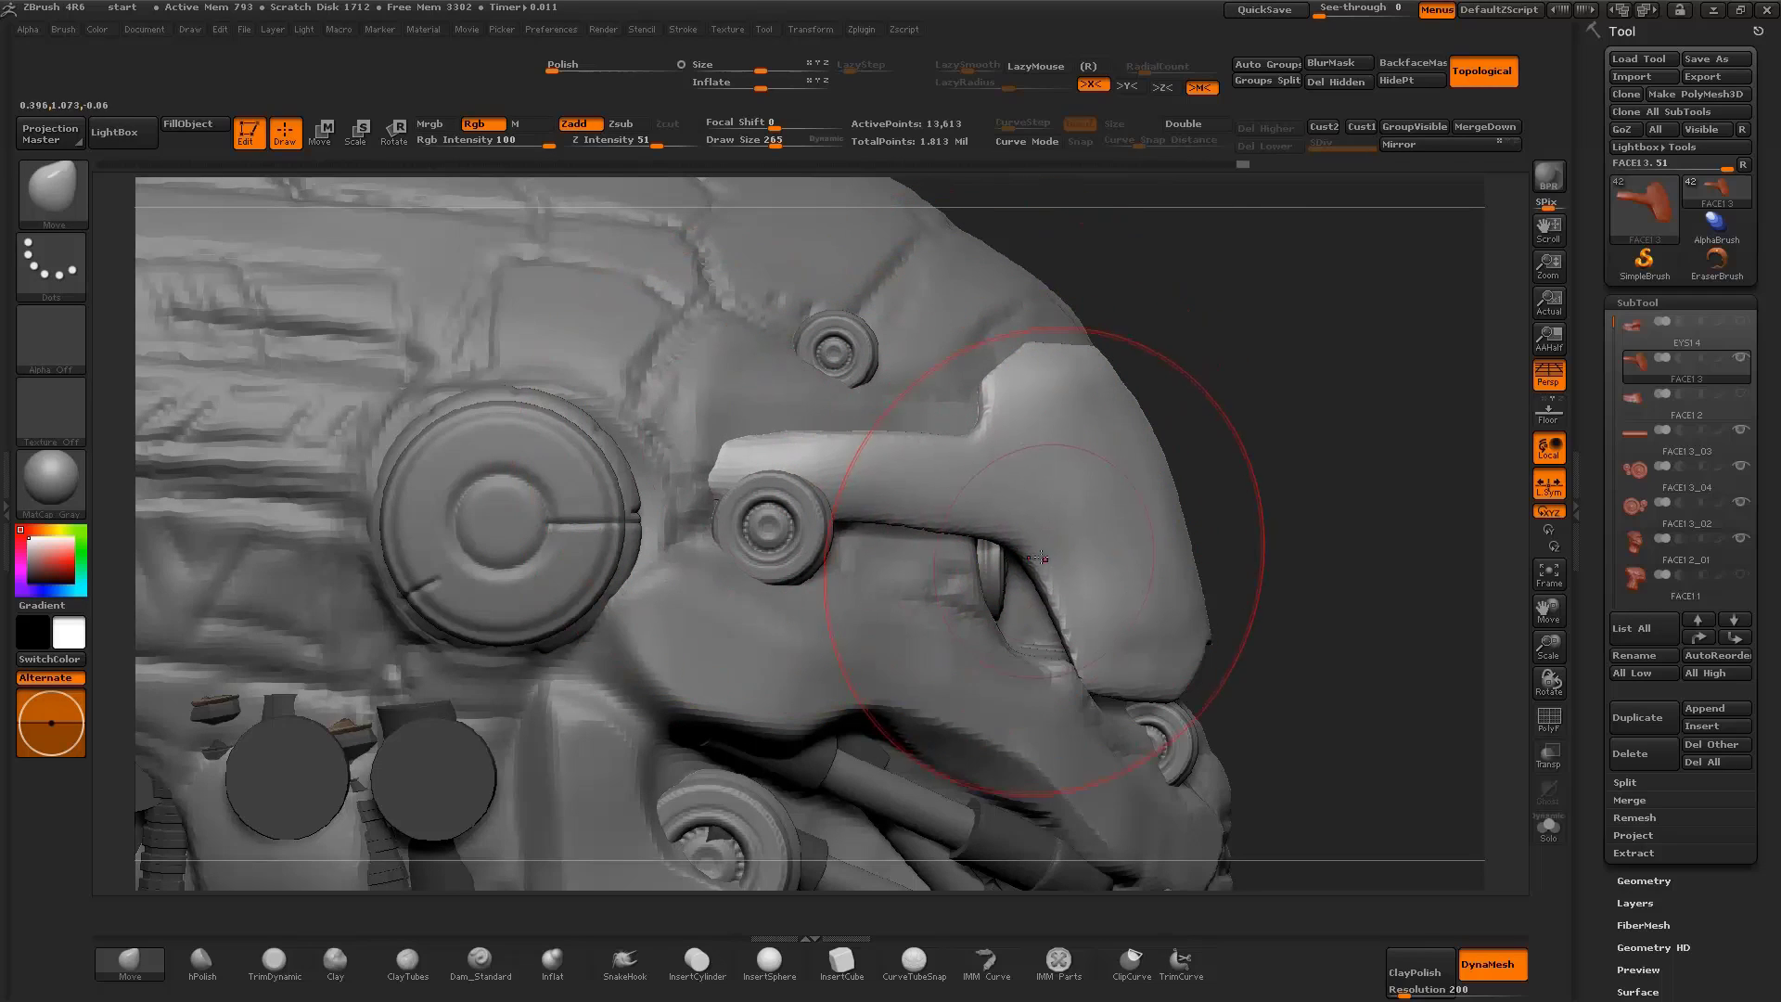
pyautogui.keyDown('ctrl'); pyautogui.keyDown('shift'); pyautogui.moveTo(459, 454); pyautogui.dragTo(984, 447); pyautogui.keyUp('shift'); pyautogui.keyUp('ctrl')
pyautogui.moveTo(1039, 304)
pyautogui.keyDown('ctrl'); pyautogui.keyDown('shift'); pyautogui.mouseDown()
pyautogui.moveTo(978, 389)
pyautogui.moveTo(972, 369)
pyautogui.mouseUp(); pyautogui.keyUp('shift'); pyautogui.keyUp('ctrl')
pyautogui.moveTo(573, 436)
pyautogui.keyDown('ctrl'); pyautogui.keyDown('shift'); pyautogui.mouseDown()
pyautogui.moveTo(985, 455)
pyautogui.moveTo(991, 422)
pyautogui.mouseUp(); pyautogui.keyUp('shift'); pyautogui.keyUp('ctrl')
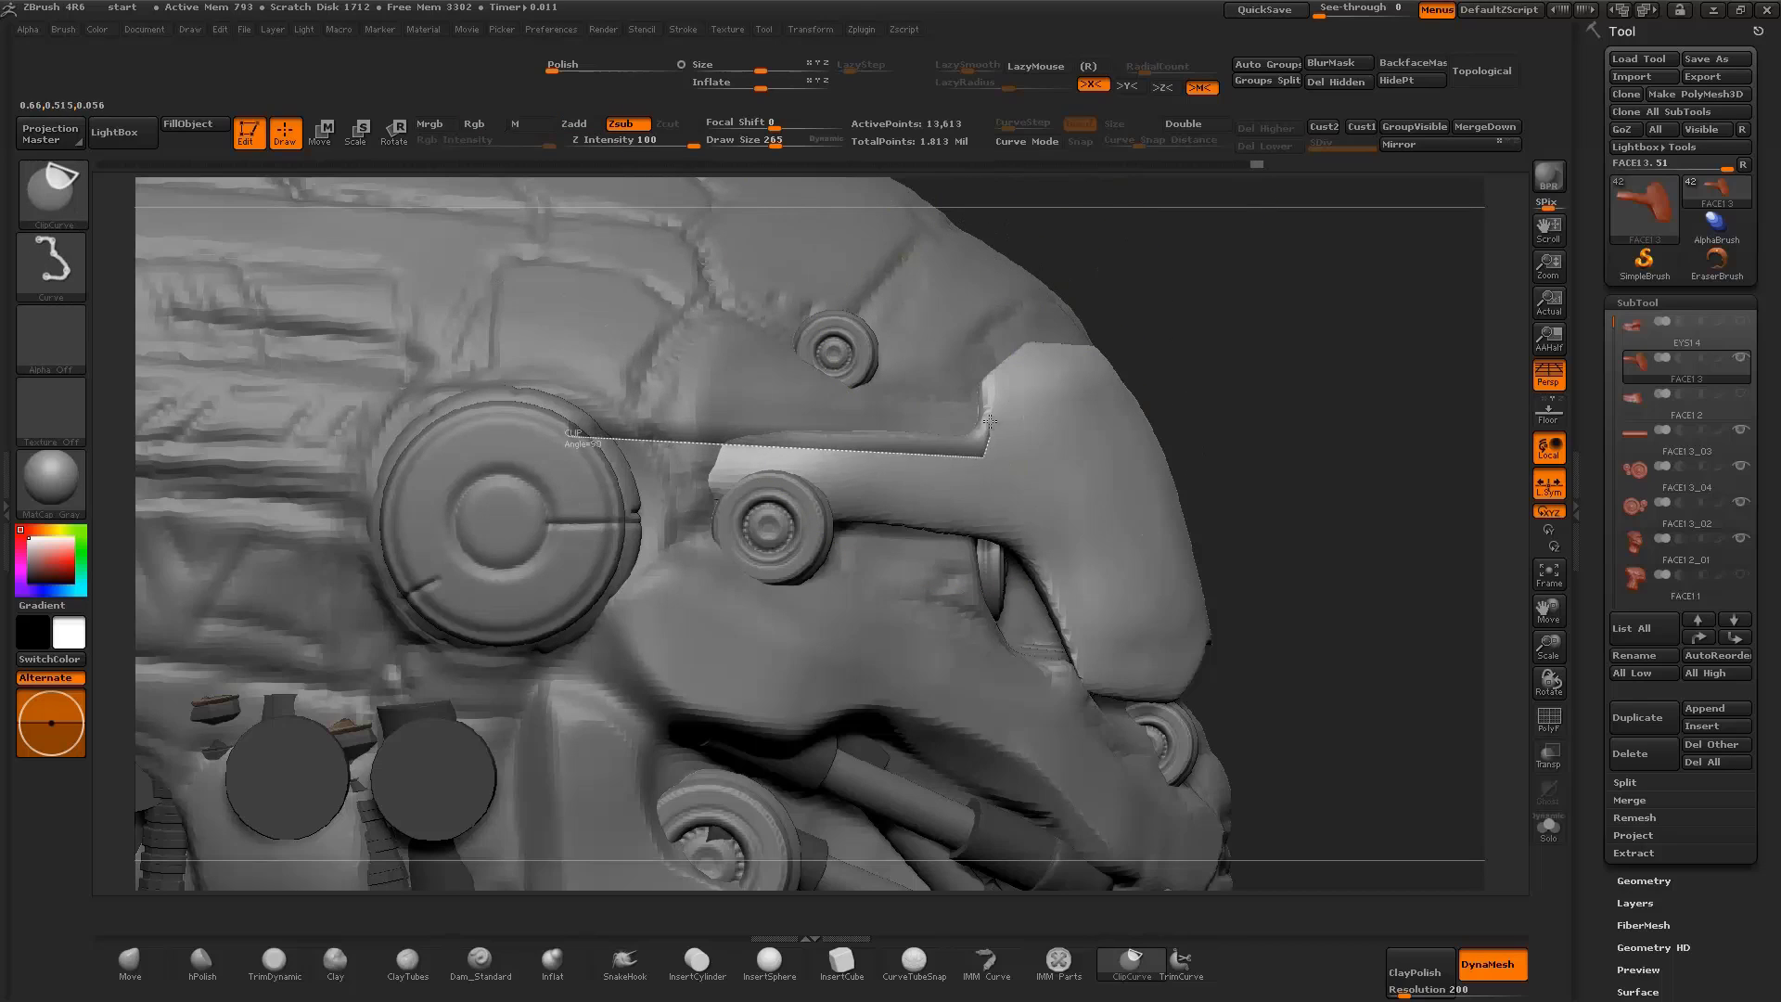
pyautogui.keyDown('ctrl'); pyautogui.keyDown('shift'); pyautogui.moveTo(1095, 320); pyautogui.dragTo(1095, 320); pyautogui.keyUp('shift'); pyautogui.keyUp('ctrl')
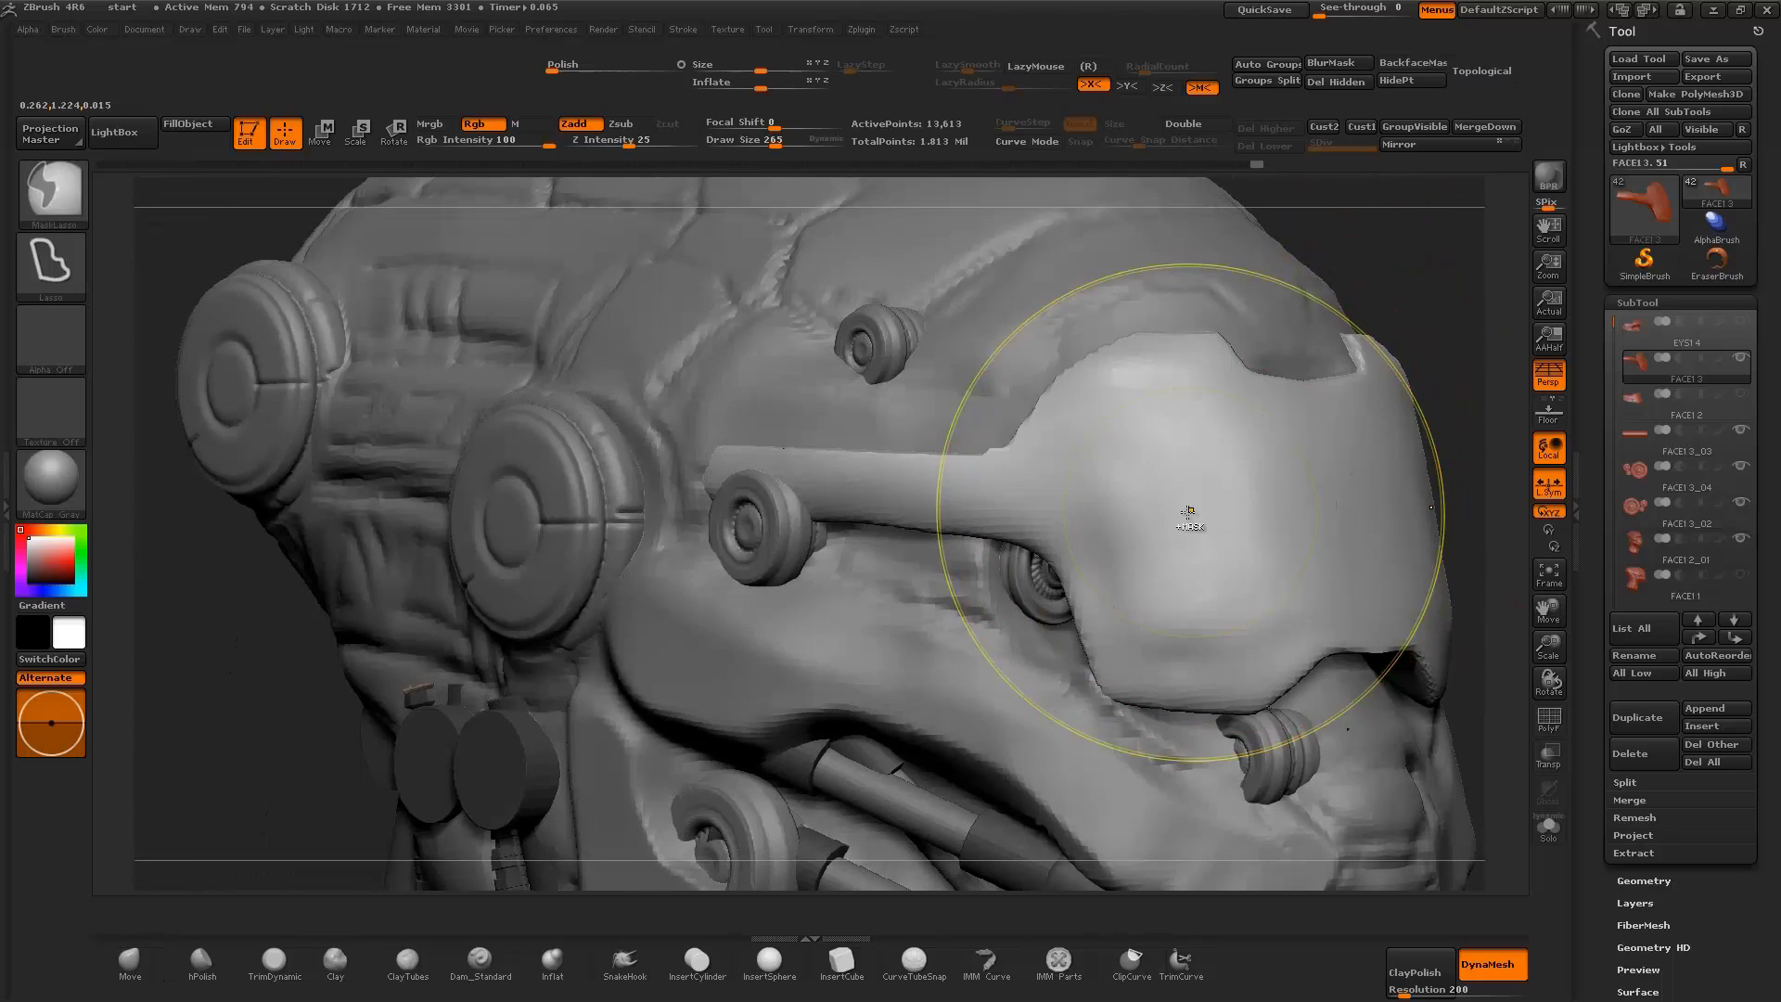
# Rotate the brow plate up and back with Transpose, perspective off, against the head's side
pyautogui.press('f')
pyautogui.moveTo(1205, 556); pyautogui.dragTo(1309, 615)
pyautogui.press('r')
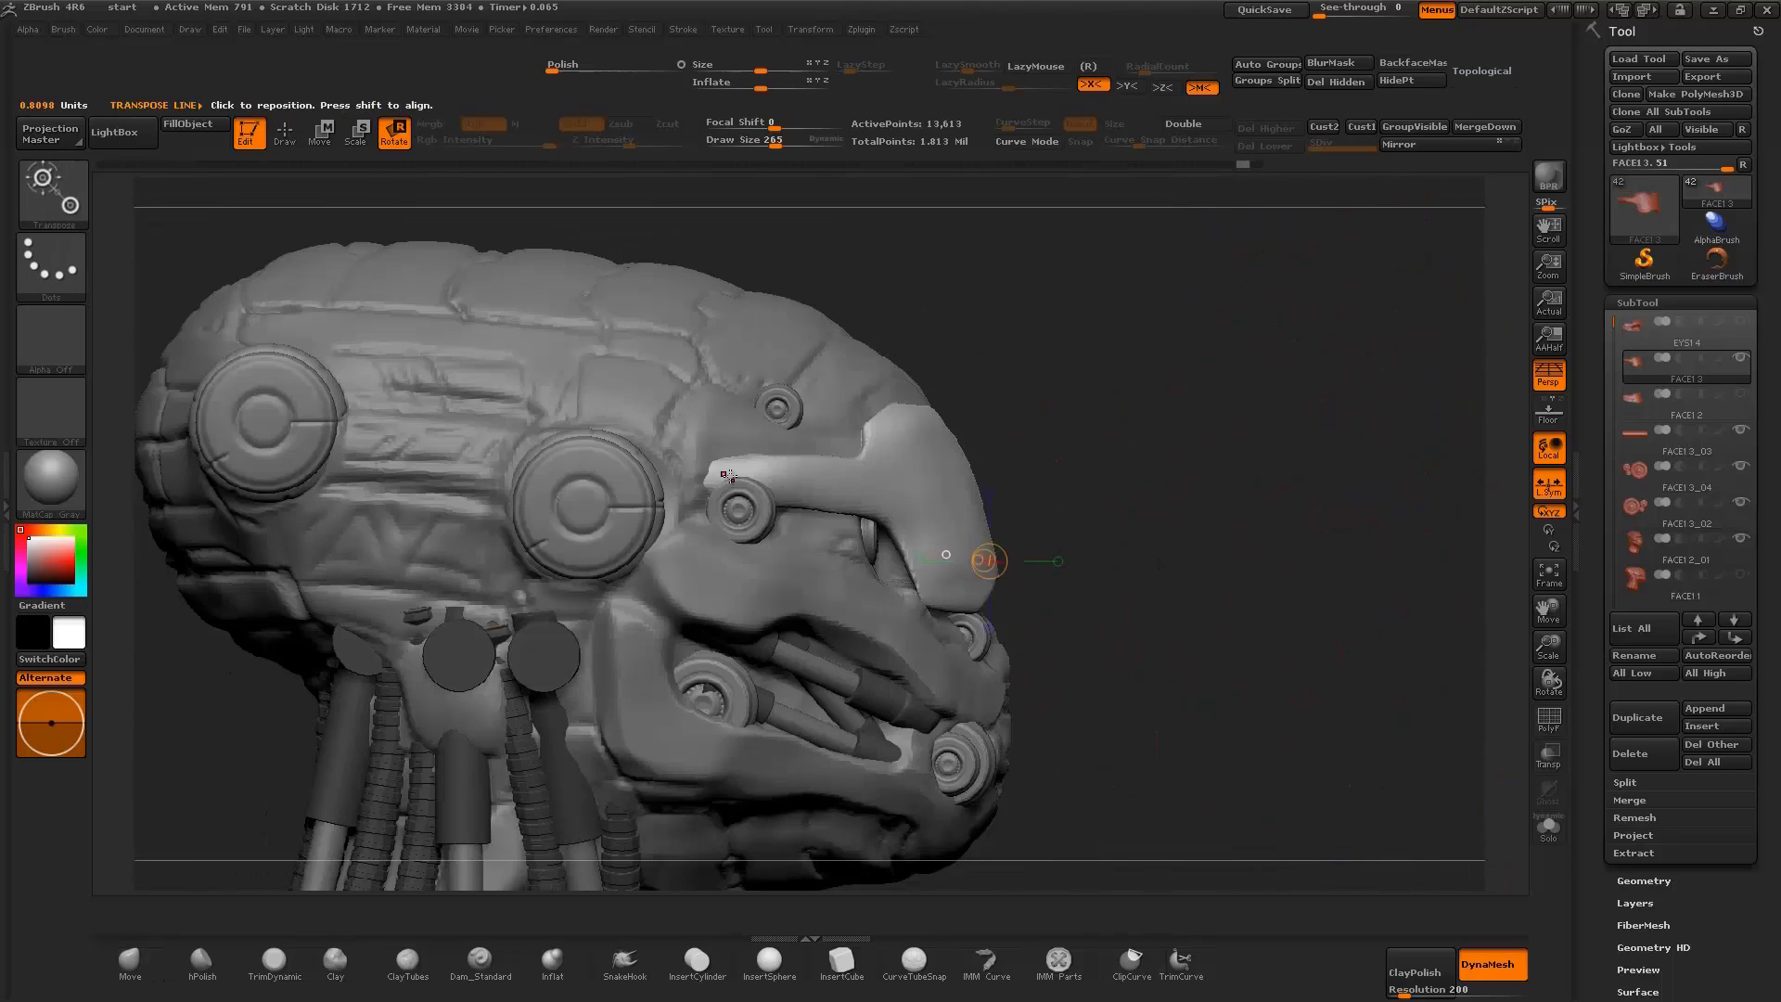
pyautogui.press('p')
pyautogui.moveTo(1102, 482); pyautogui.dragTo(1066, 410)
pyautogui.press('p')
pyautogui.moveTo(1126, 500); pyautogui.dragTo(1369, 650)
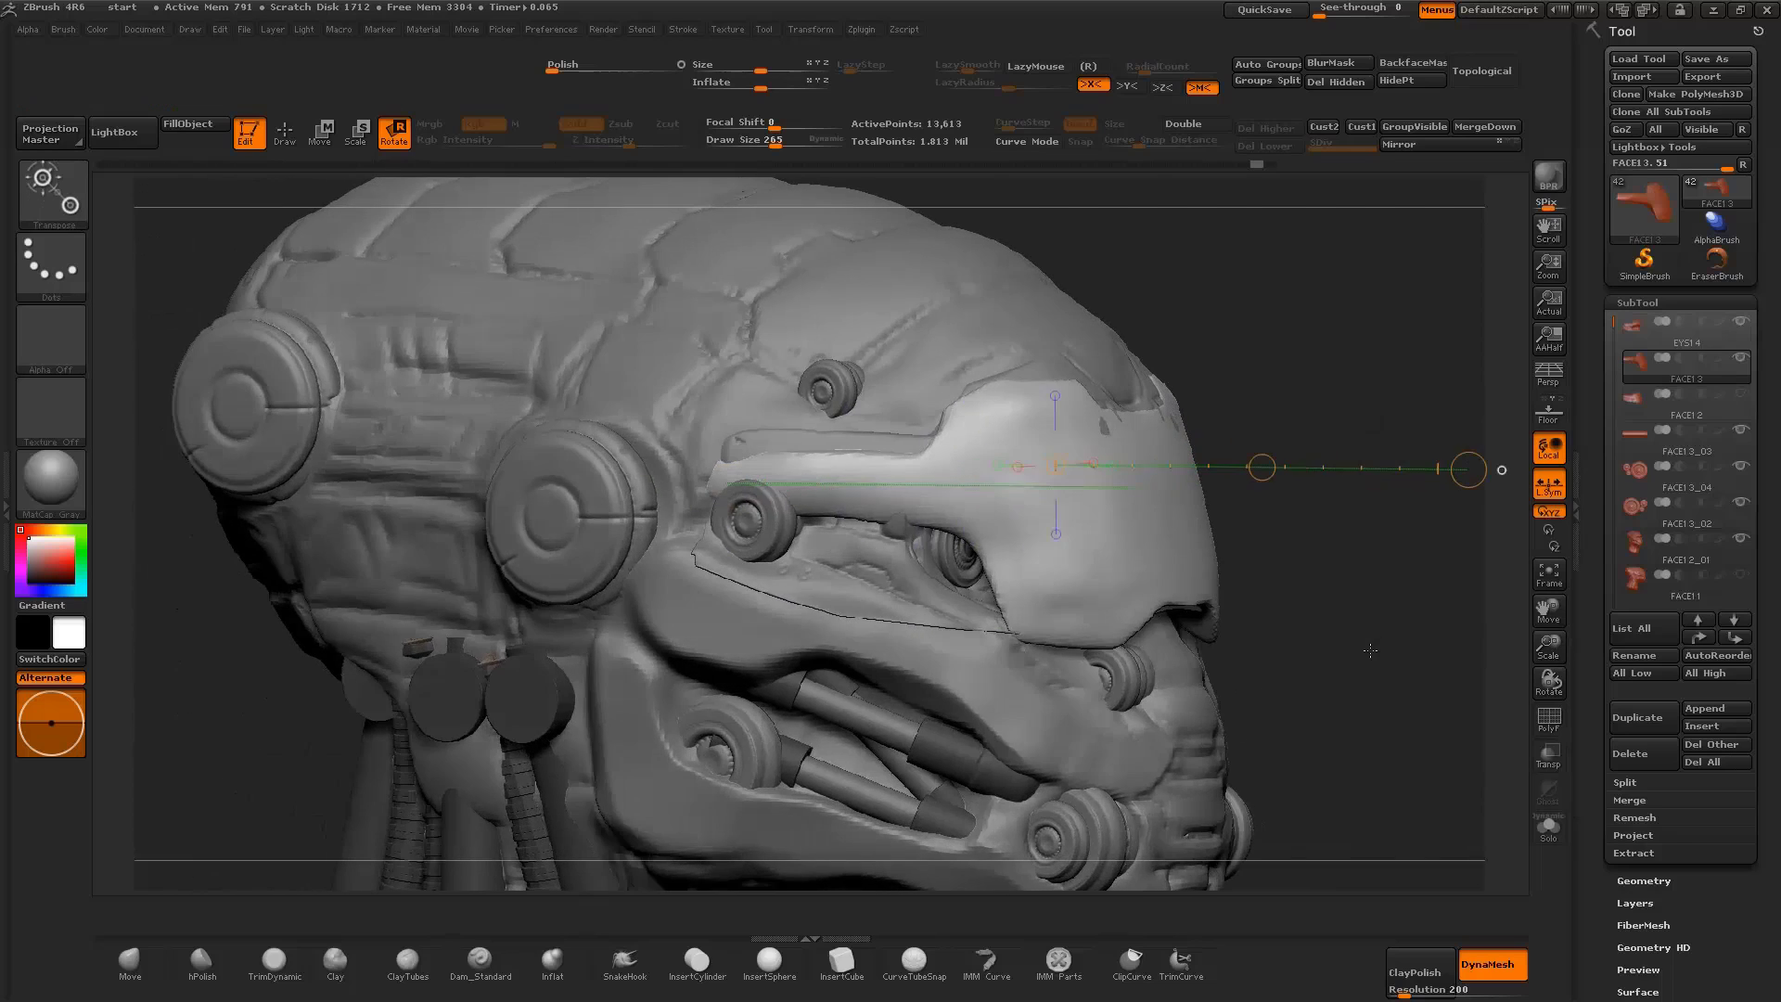
pyautogui.moveTo(1553, 634); pyautogui.dragTo(1551, 594)
pyautogui.moveTo(1373, 640)
pyautogui.mouseDown()
pyautogui.moveTo(1280, 640)
pyautogui.moveTo(1394, 637)
pyautogui.mouseUp()
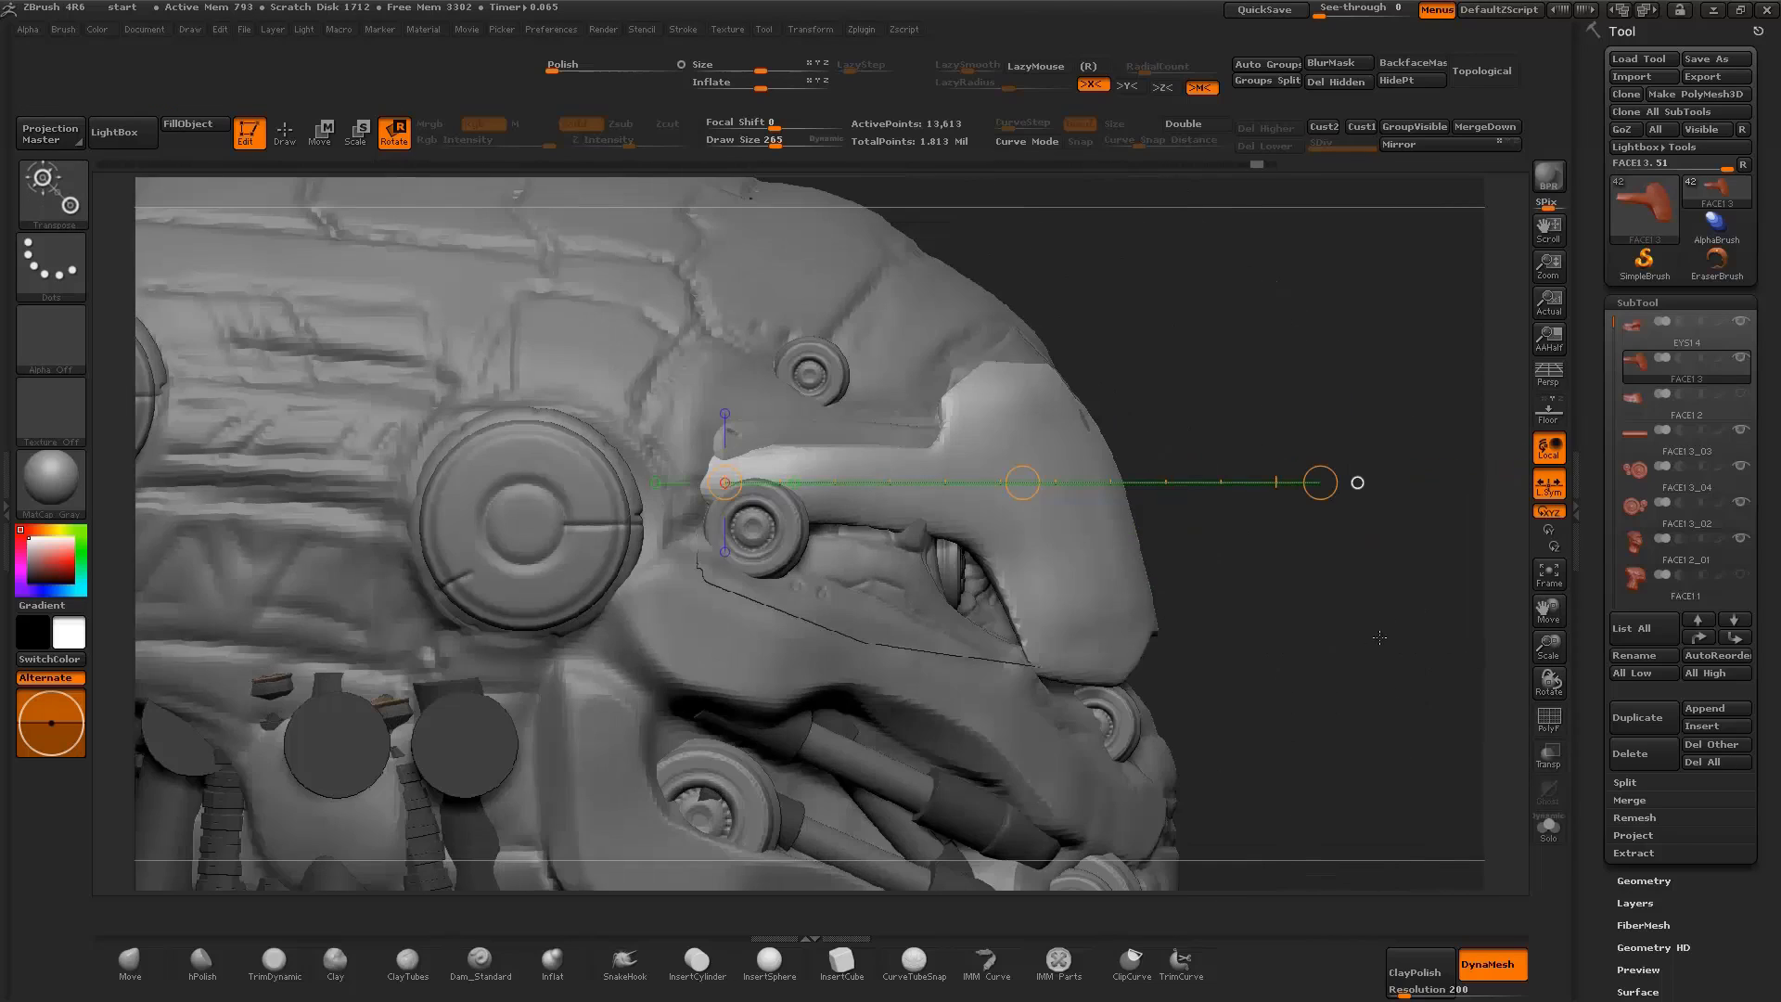
# Switch back to the Move brush at draw size 177
pyautogui.press('b')
pyautogui.press('m')
pyautogui.press('v')
pyautogui.press('space')
pyautogui.moveTo(1056, 596)
pyautogui.mouseDown()
pyautogui.moveTo(1012, 571)
pyautogui.moveTo(1081, 649)
pyautogui.moveTo(1137, 673)
pyautogui.mouseUp()
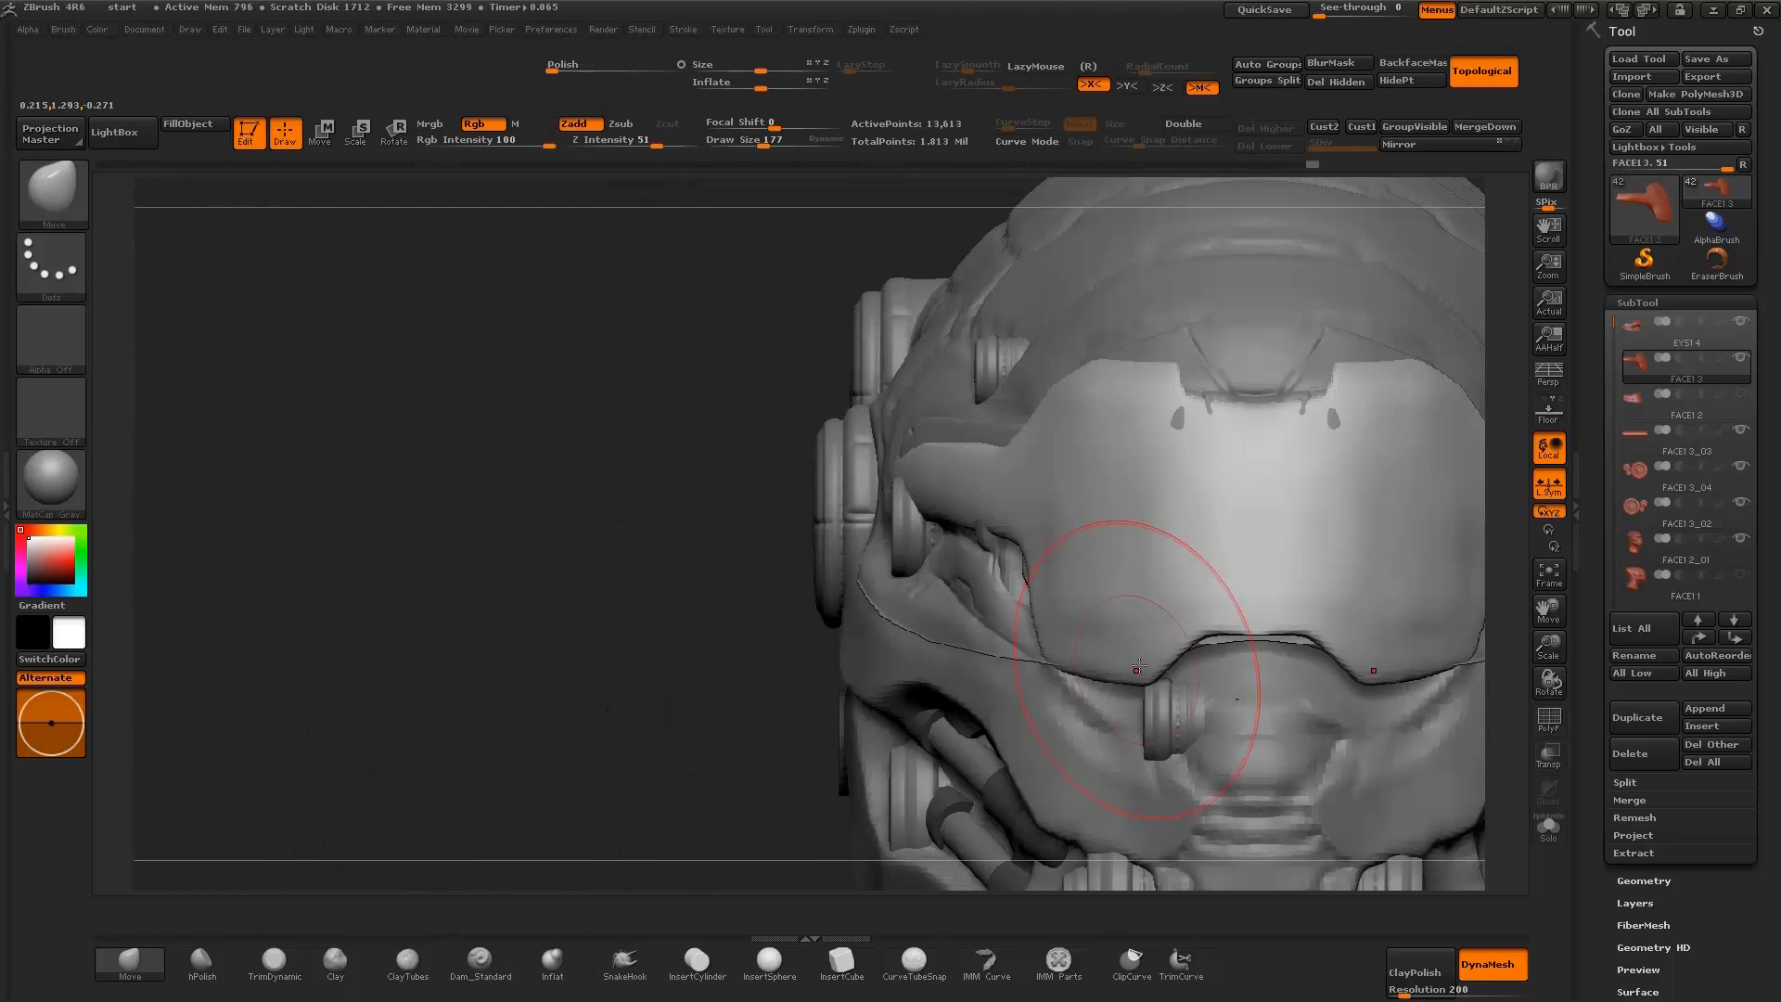
# Orbit to a three-quarter side view and Solo the FACE1 3 brow plate
pyautogui.moveTo(1632, 575); pyautogui.dragTo(1632, 655)
pyautogui.moveTo(1311, 516); pyautogui.dragTo(1089, 447)
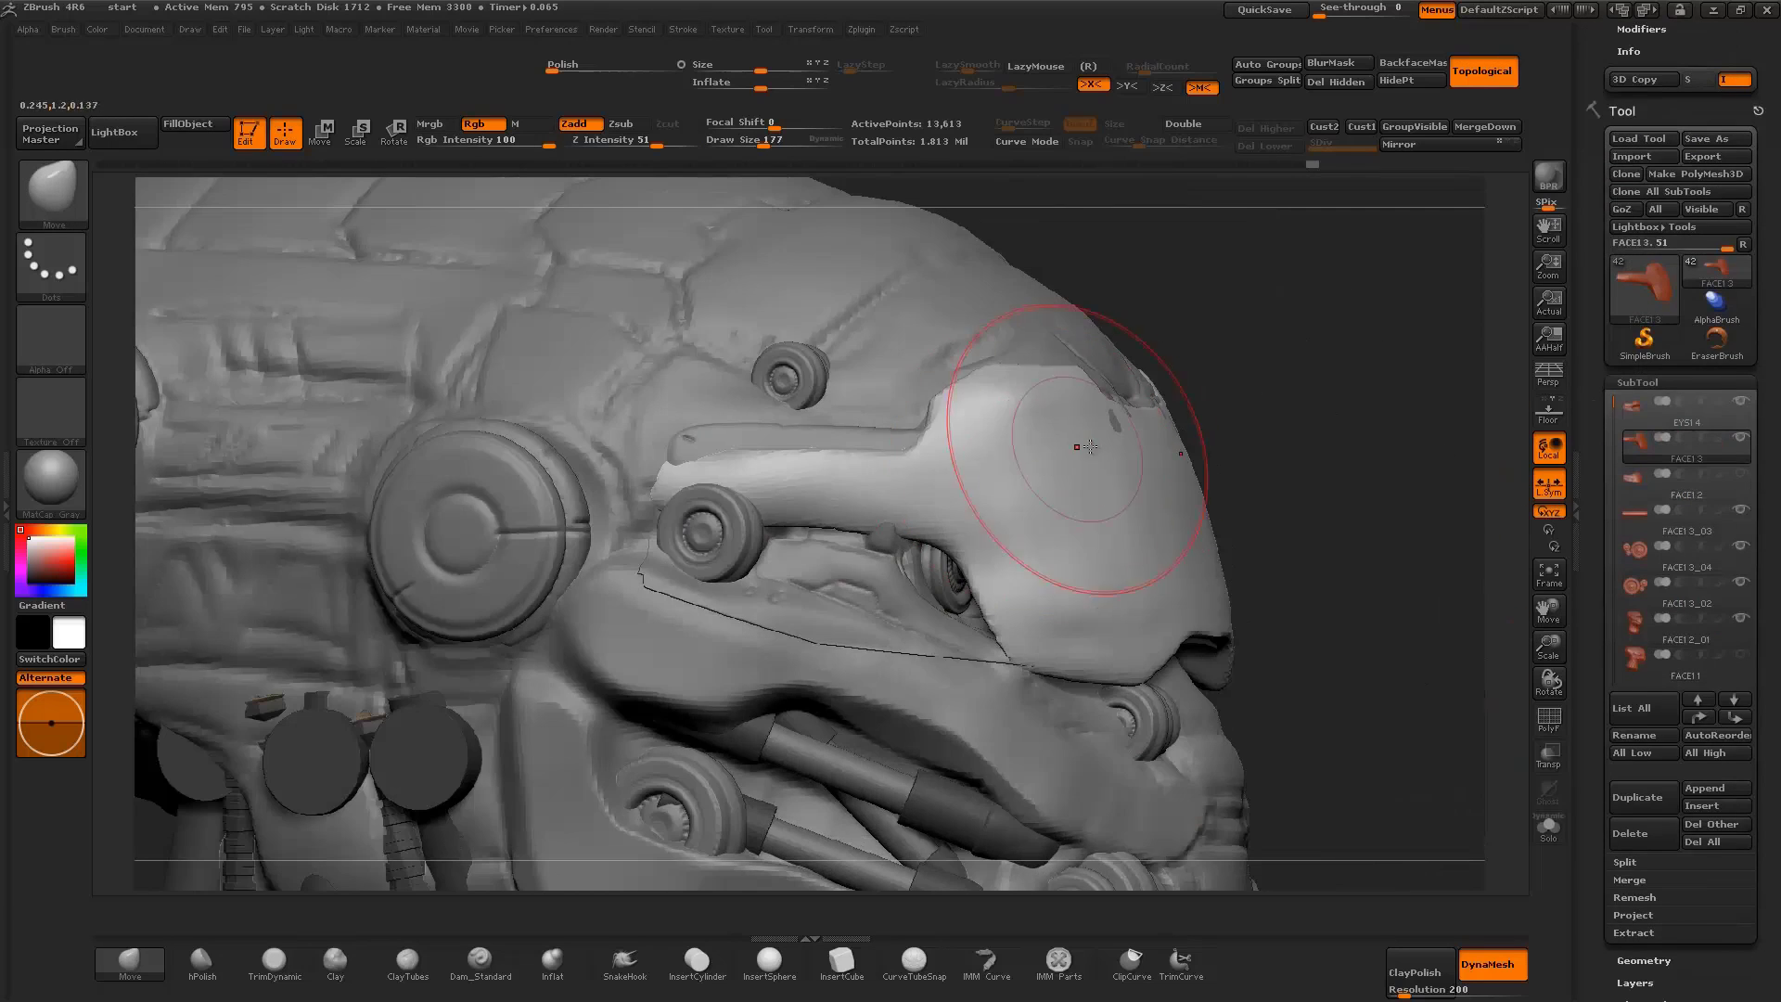
pyautogui.moveTo(1307, 463); pyautogui.dragTo(831, 469)
pyautogui.moveTo(1077, 350); pyautogui.dragTo(754, 422)
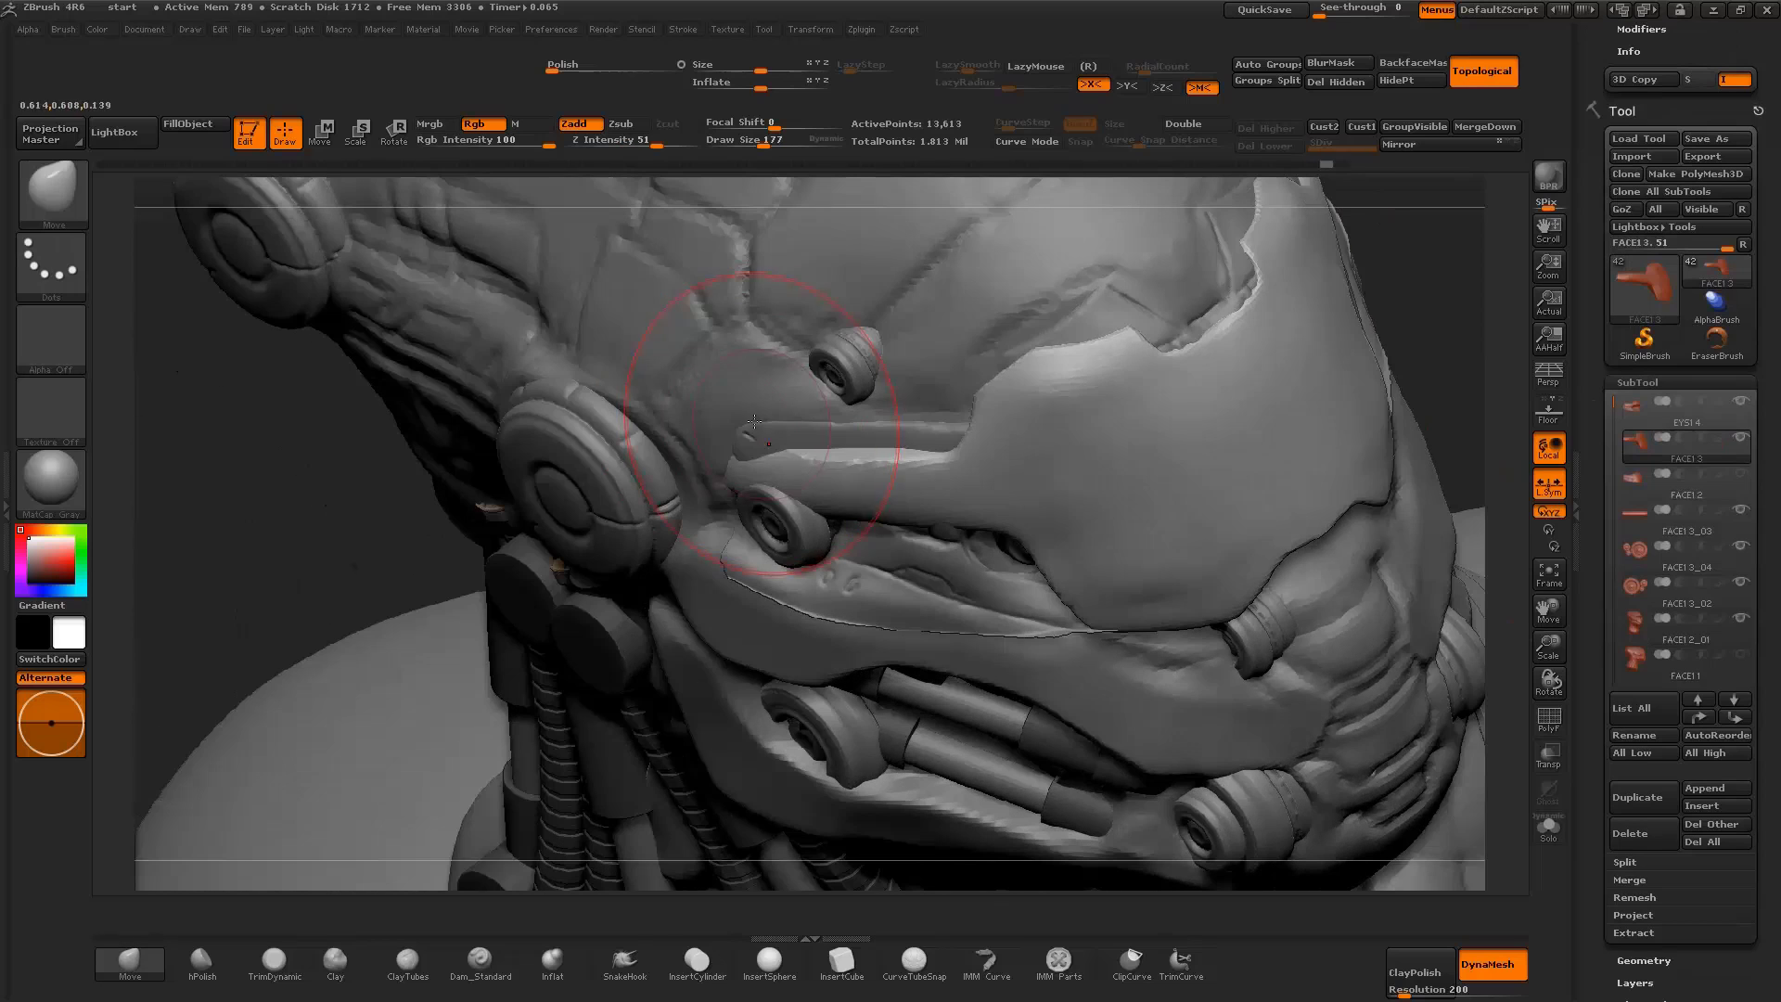
pyautogui.moveTo(1450, 407); pyautogui.dragTo(404, 673)
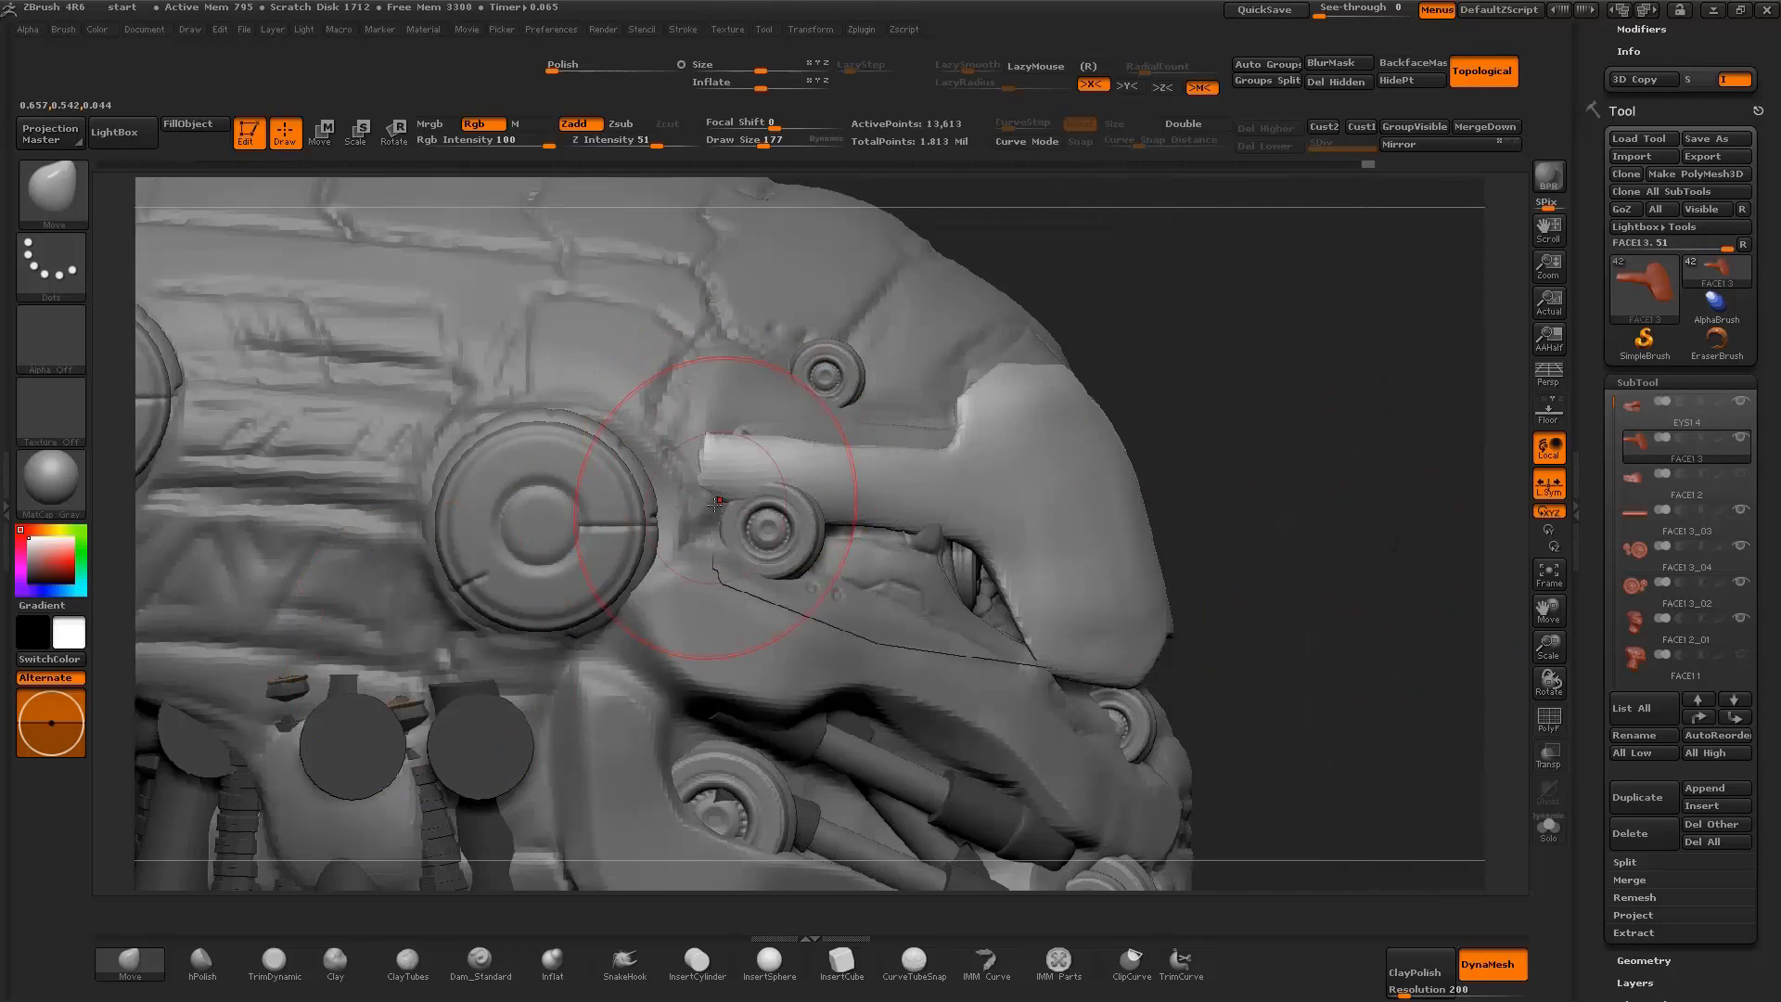
pyautogui.moveTo(715, 504); pyautogui.dragTo(669, 469)
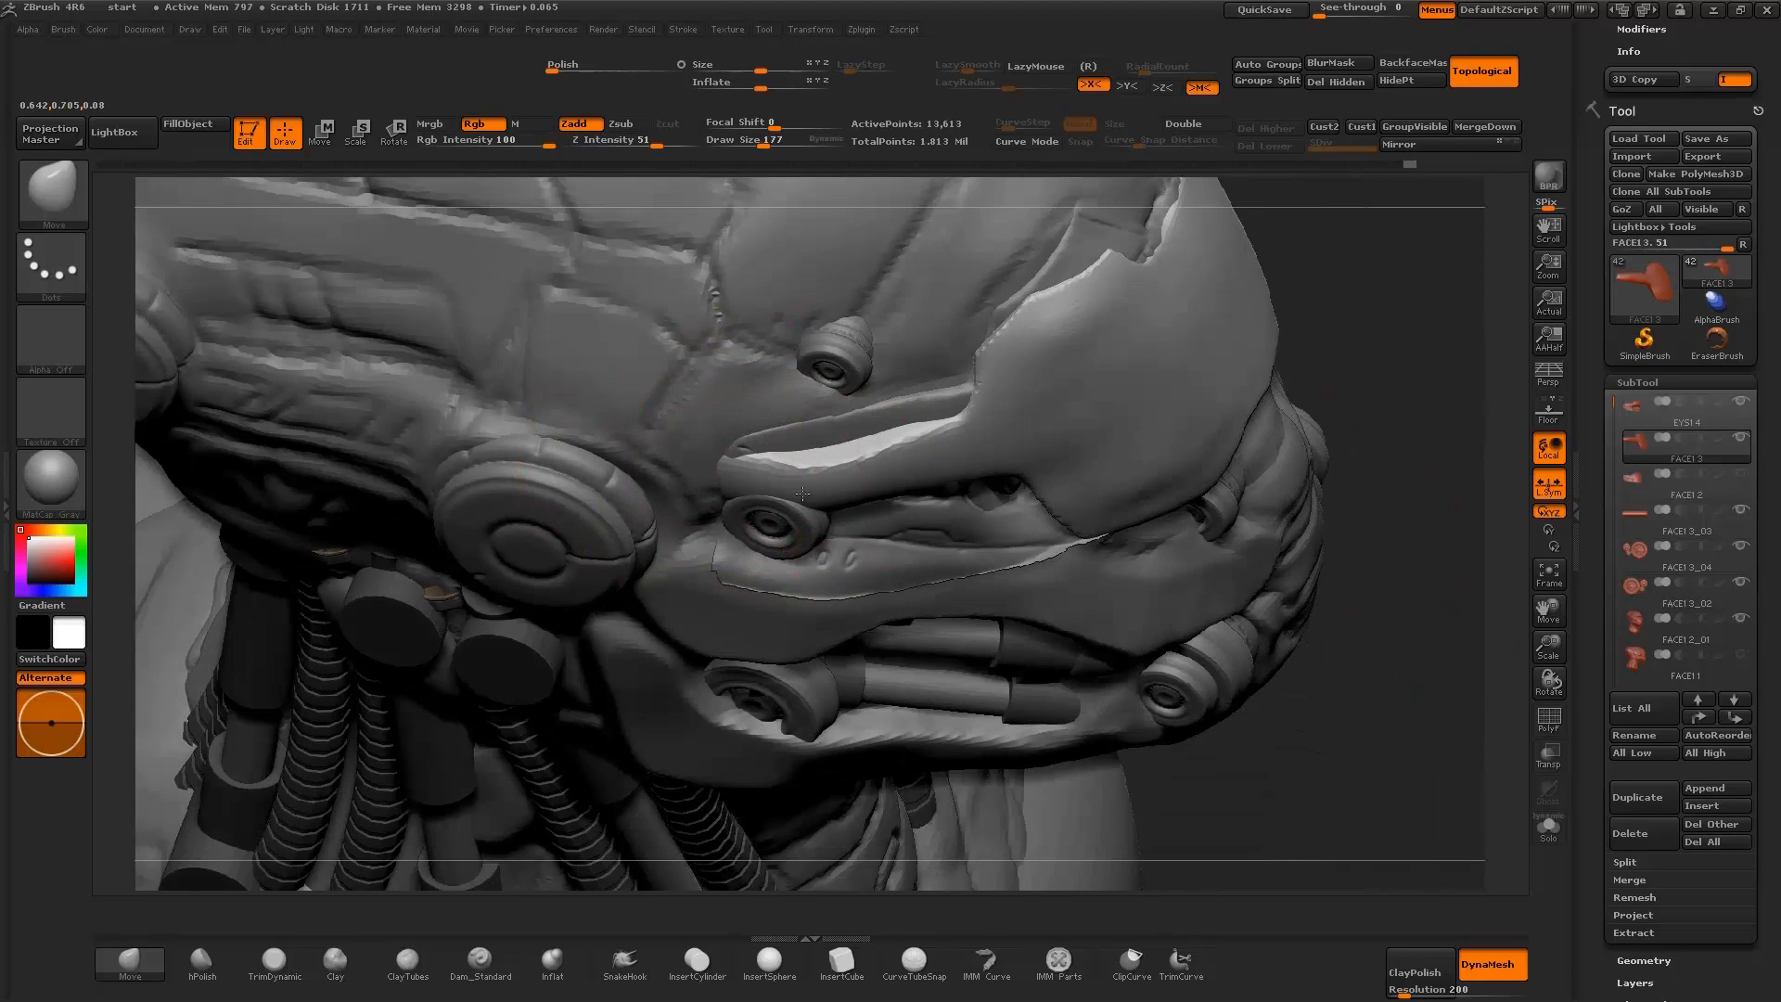
pyautogui.click(1548, 829)
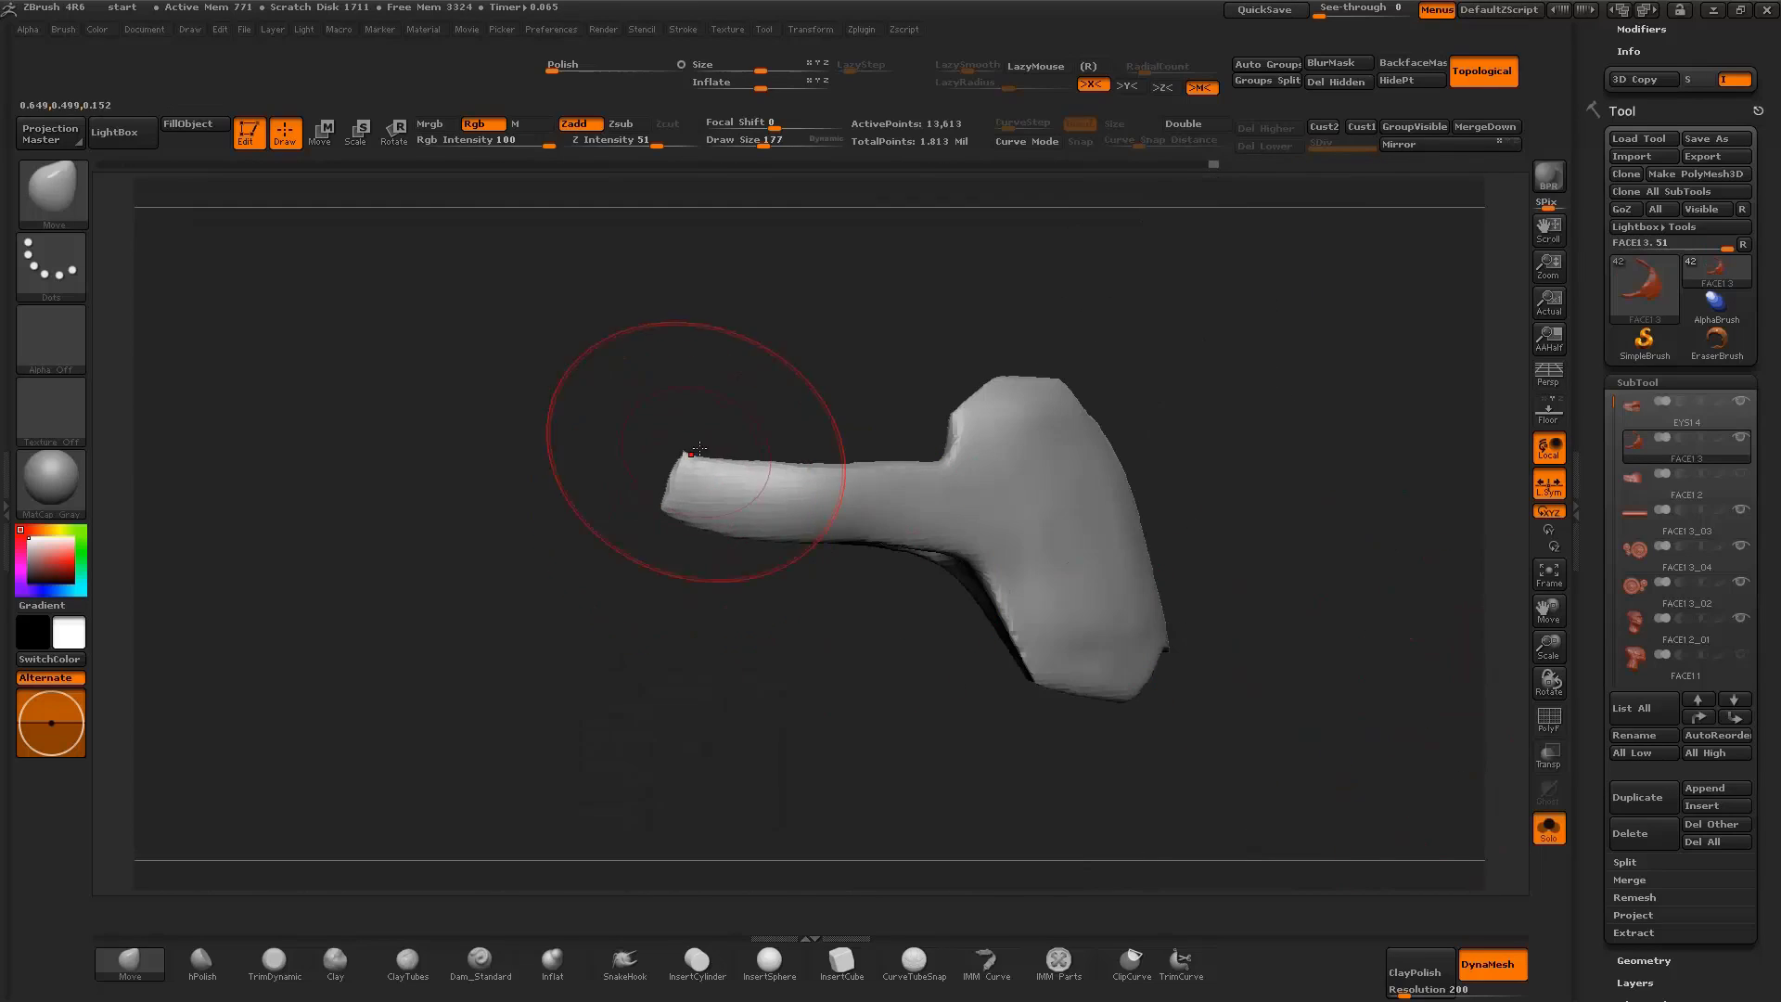
# Show the whole head again and polish the brow plate's edges smooth with hPolish
pyautogui.moveTo(755, 536); pyautogui.dragTo(695, 477)
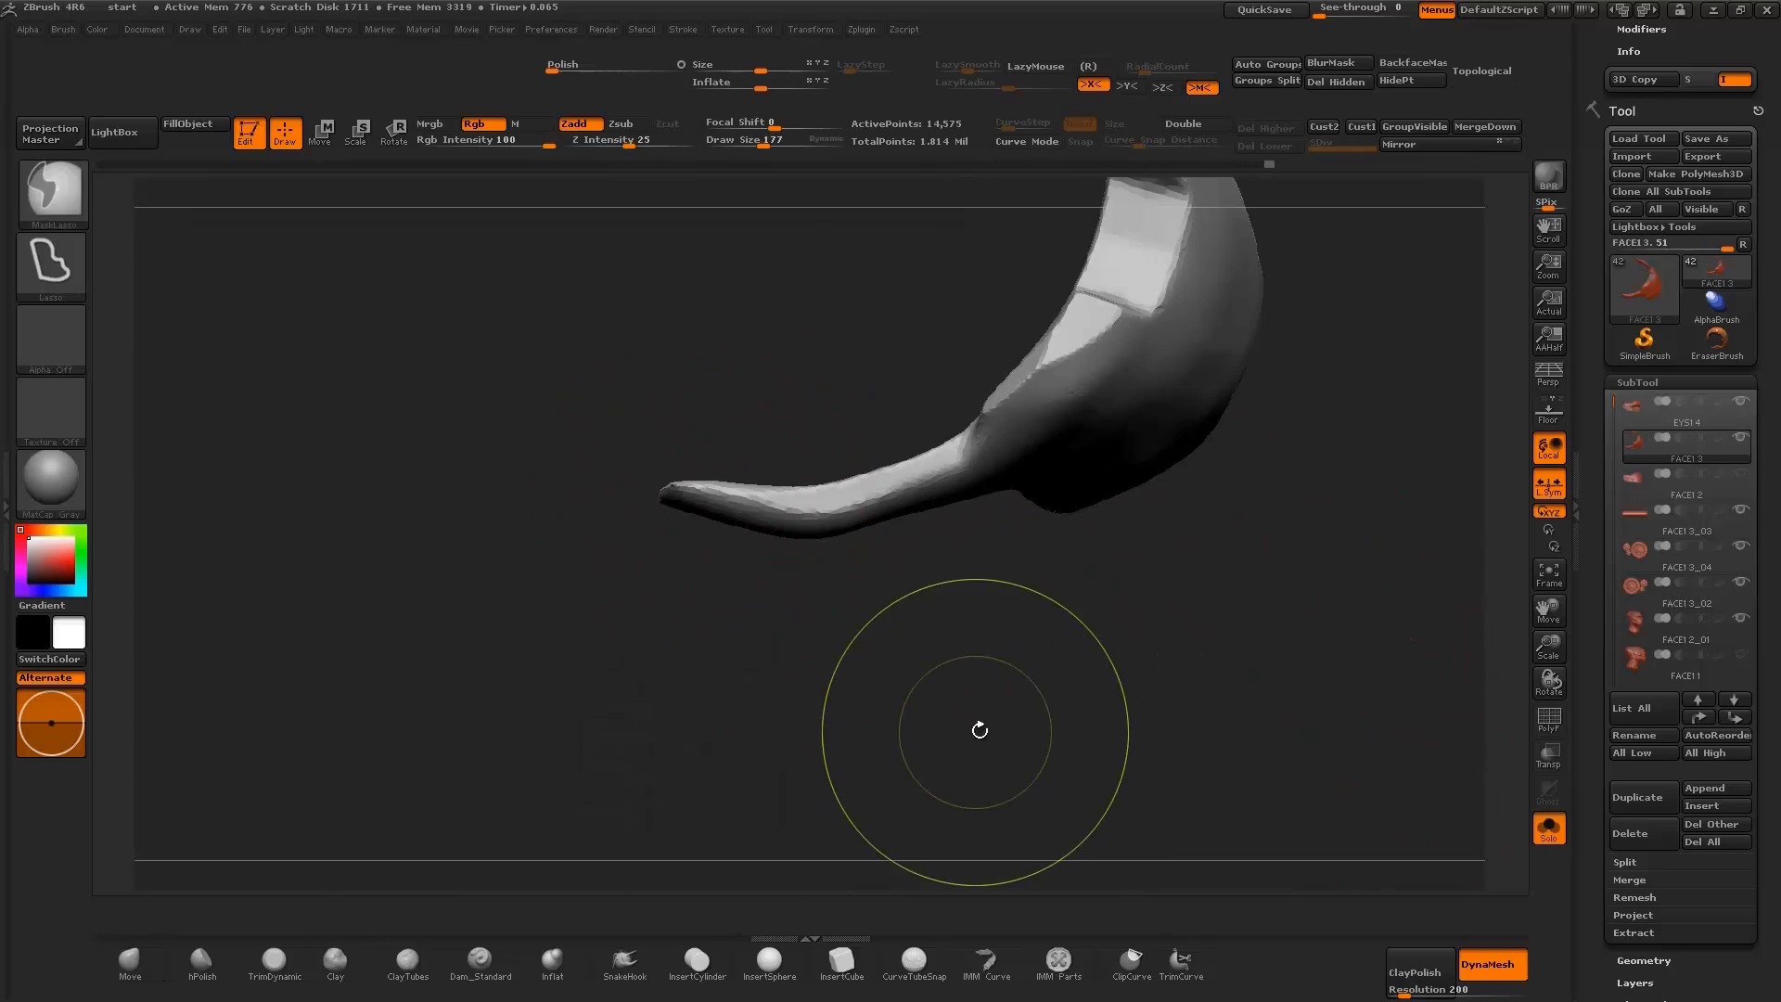
pyautogui.moveTo(973, 727); pyautogui.dragTo(1447, 733)
pyautogui.click(1548, 828)
pyautogui.click(201, 964)
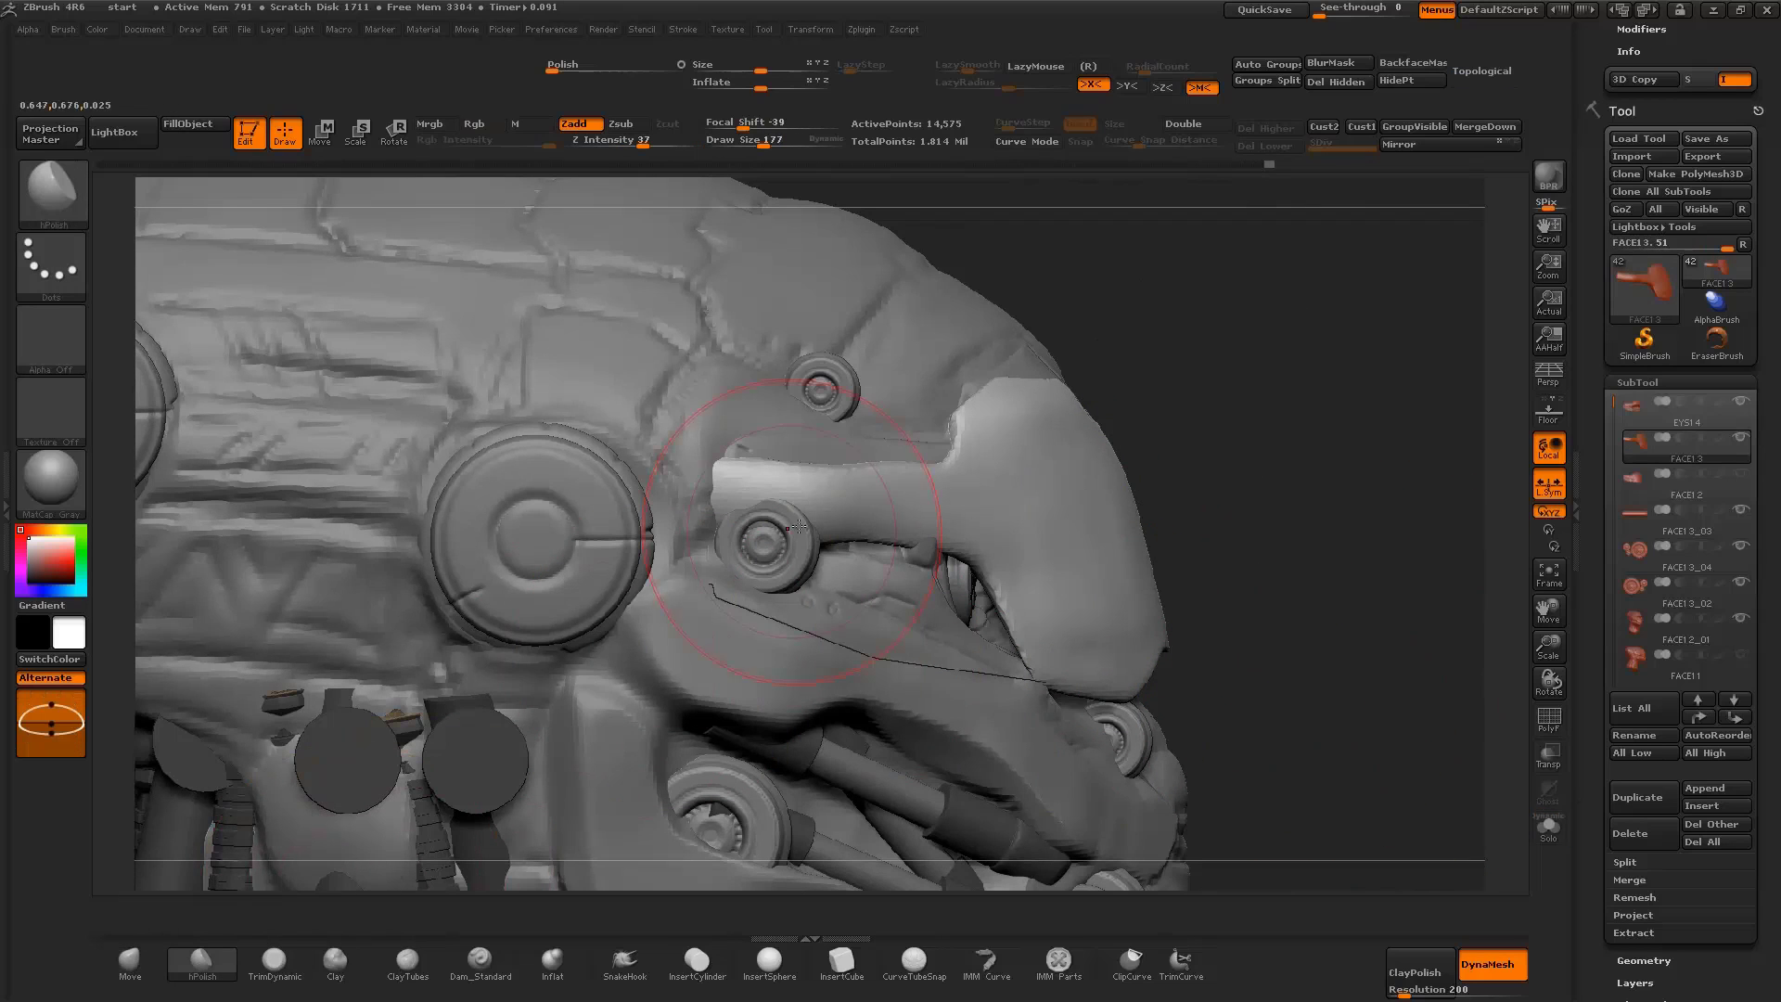
pyautogui.press('space')
pyautogui.moveTo(705, 556); pyautogui.dragTo(972, 507)
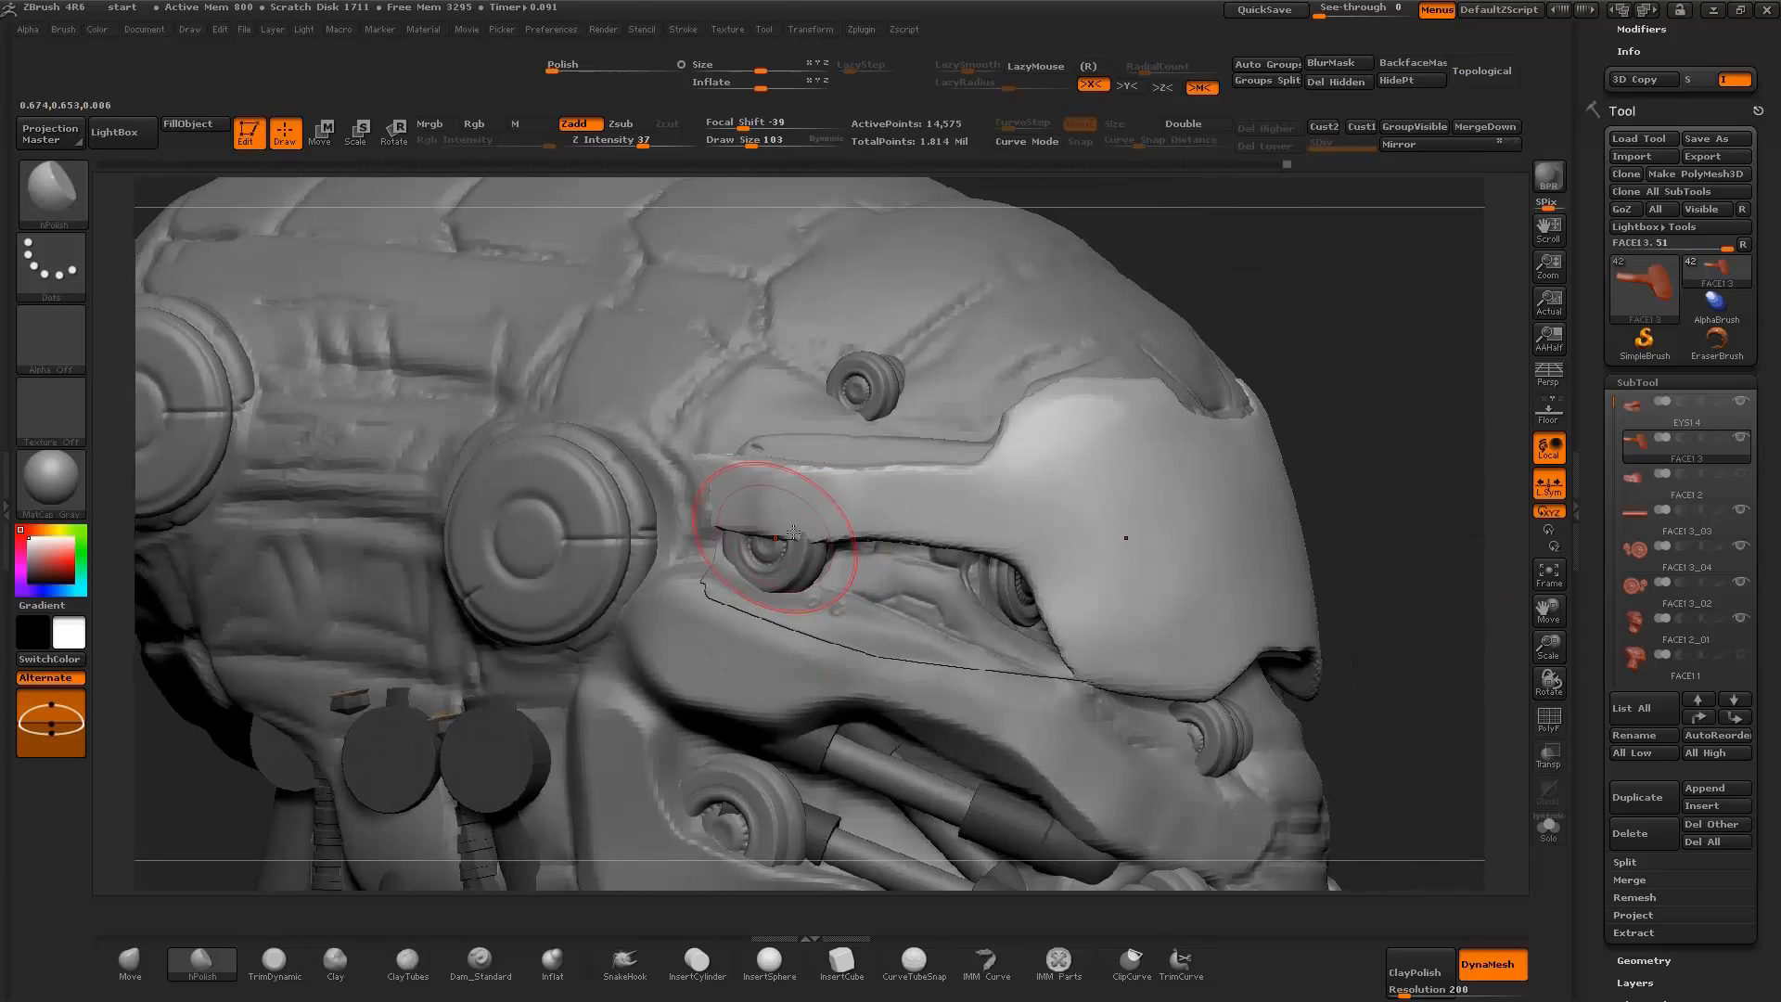
pyautogui.moveTo(786, 535); pyautogui.dragTo(1028, 439)
pyautogui.moveTo(1377, 487); pyautogui.dragTo(1048, 614)
pyautogui.moveTo(1335, 594); pyautogui.dragTo(1465, 552)
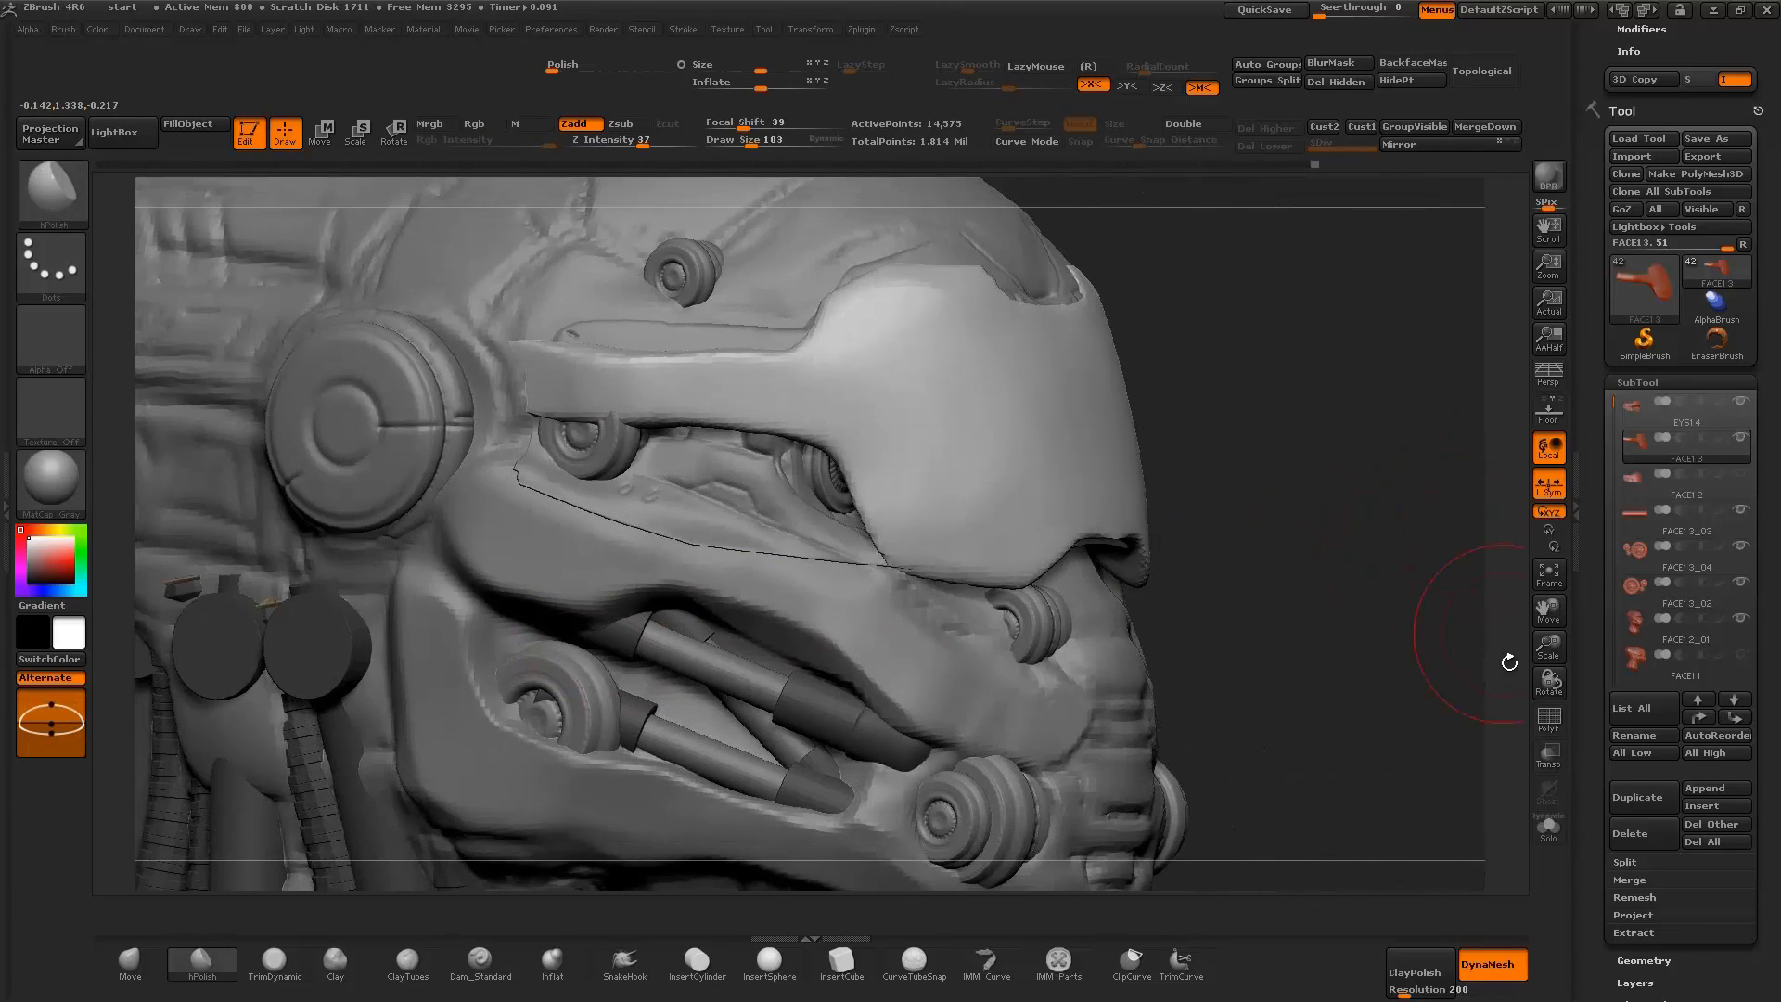
# Duplicate the brow plate and Solo the new FACE1 4 copy
pyautogui.click(1630, 805)
pyautogui.press('w')
pyautogui.moveTo(1038, 541); pyautogui.dragTo(1113, 719)
pyautogui.keyDown('ctrl'); pyautogui.keyDown('shift'); pyautogui.moveTo(1262, 427); pyautogui.dragTo(862, 497); pyautogui.keyUp('shift'); pyautogui.keyUp('ctrl')
pyautogui.click(1548, 827)
# Reselect hPolish and clip the copy down to its lower trapezoidal section, 5,658 points
pyautogui.press('q')
pyautogui.press('b')
pyautogui.press('h')
pyautogui.press('p')
pyautogui.moveTo(704, 647)
pyautogui.mouseDown()
pyautogui.moveTo(1280, 588)
pyautogui.moveTo(544, 557)
pyautogui.moveTo(821, 595)
pyautogui.moveTo(1184, 370)
pyautogui.mouseUp()
pyautogui.hotkey('ctrl', 'shift')
pyautogui.keyDown('ctrl'); pyautogui.keyDown('shift'); pyautogui.moveTo(914, 478); pyautogui.dragTo(1074, 716); pyautogui.keyUp('shift'); pyautogui.keyUp('ctrl')
# Keep only the block with SelectRect, unsolo, and move it over the mouth
pyautogui.keyDown('ctrl'); pyautogui.keyDown('shift'); pyautogui.moveTo(1182, 675); pyautogui.dragTo(872, 485); pyautogui.keyUp('shift'); pyautogui.keyUp('ctrl')
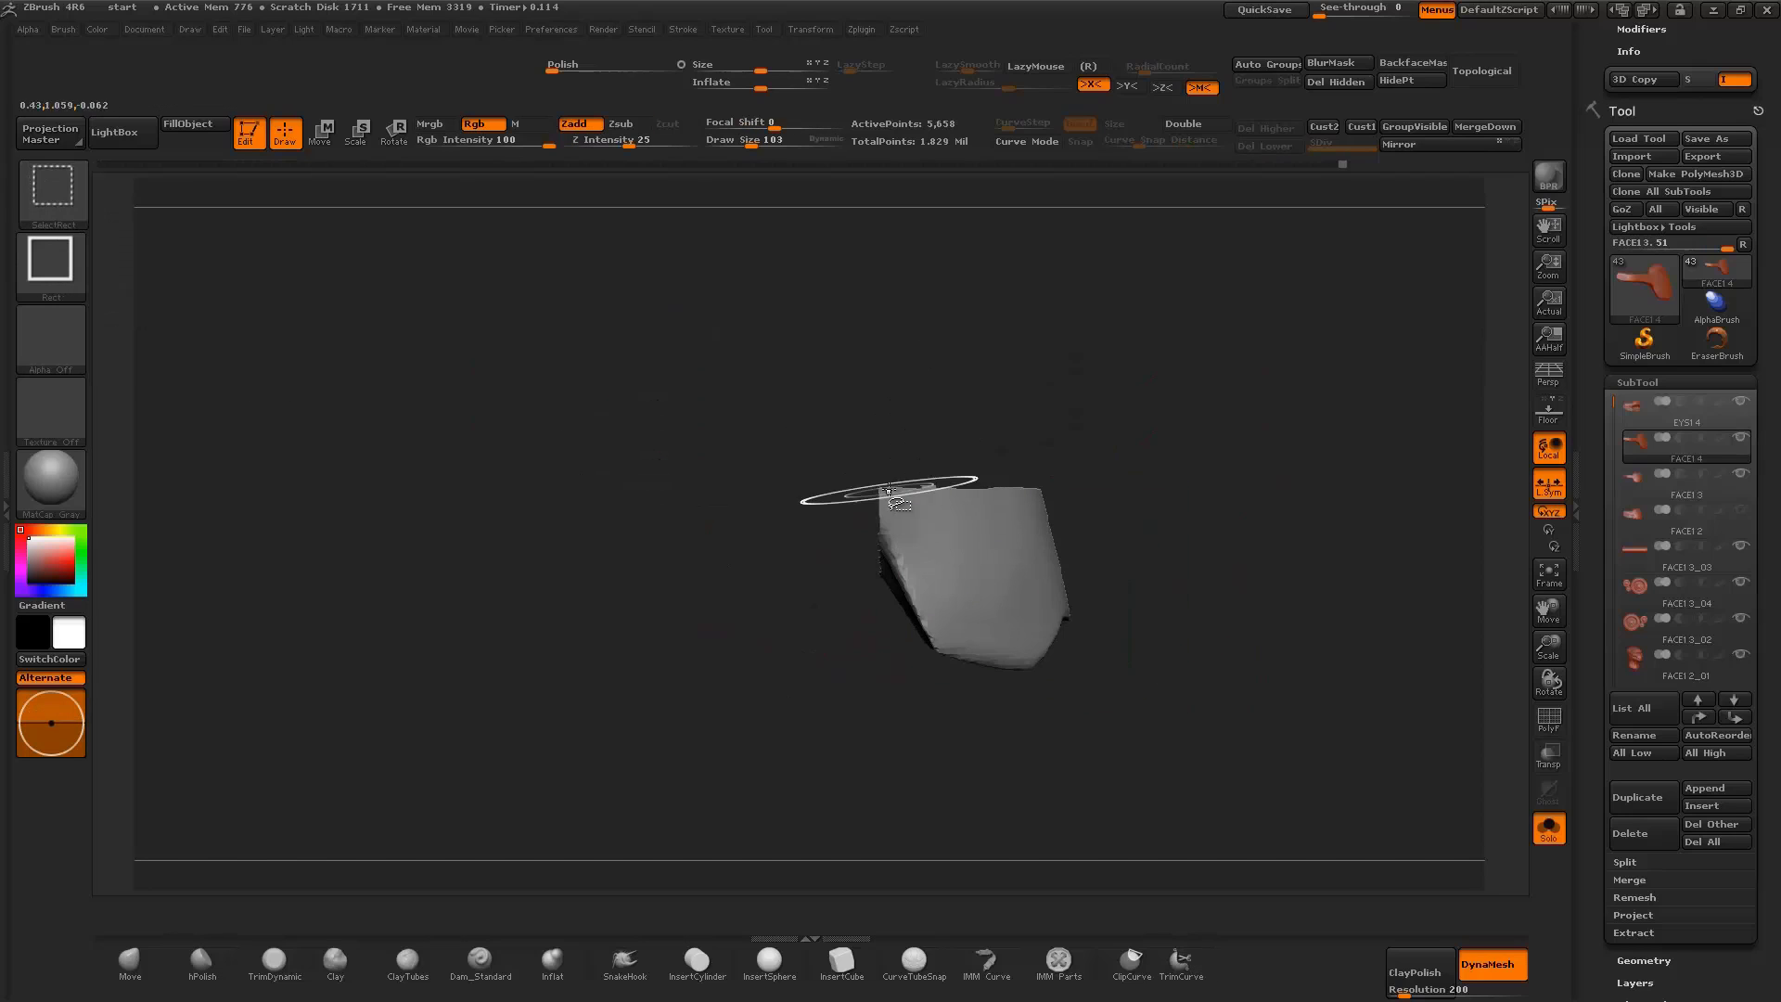
pyautogui.keyDown('ctrl'); pyautogui.keyDown('shift'); pyautogui.click(1113, 464); pyautogui.keyUp('shift'); pyautogui.keyUp('ctrl')
pyautogui.moveTo(1113, 465); pyautogui.dragTo(1263, 404)
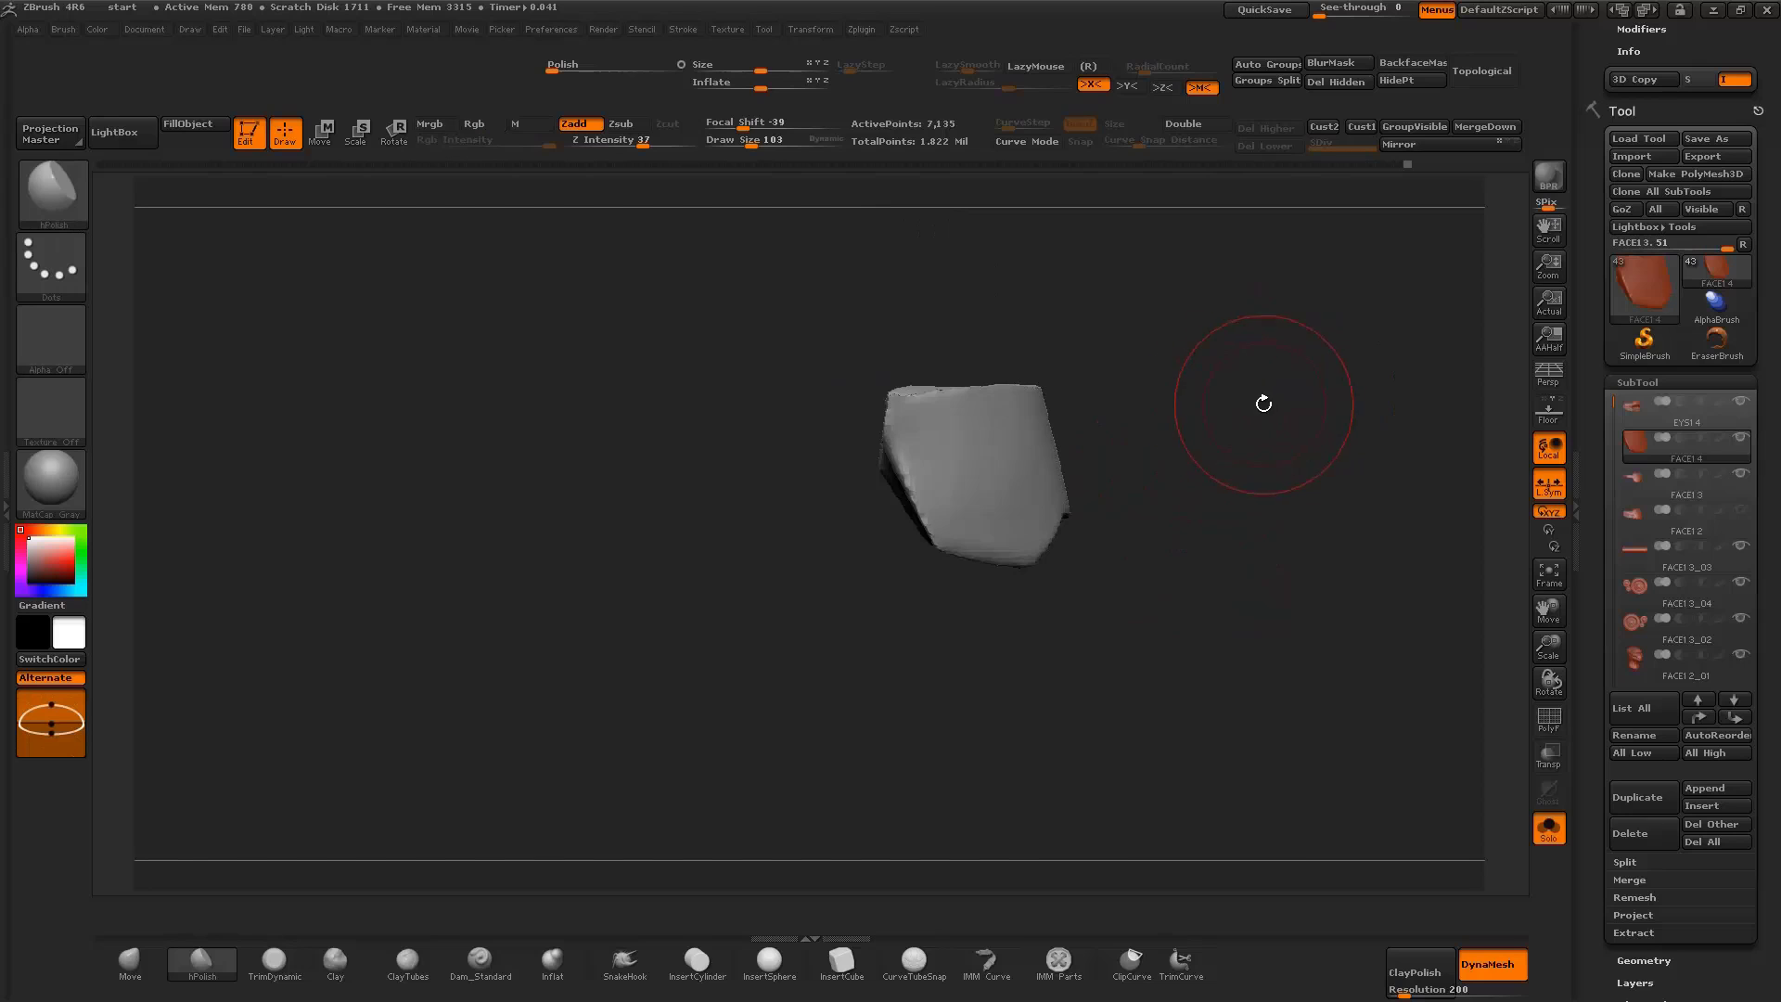
pyautogui.click(1545, 822)
pyautogui.press('w')
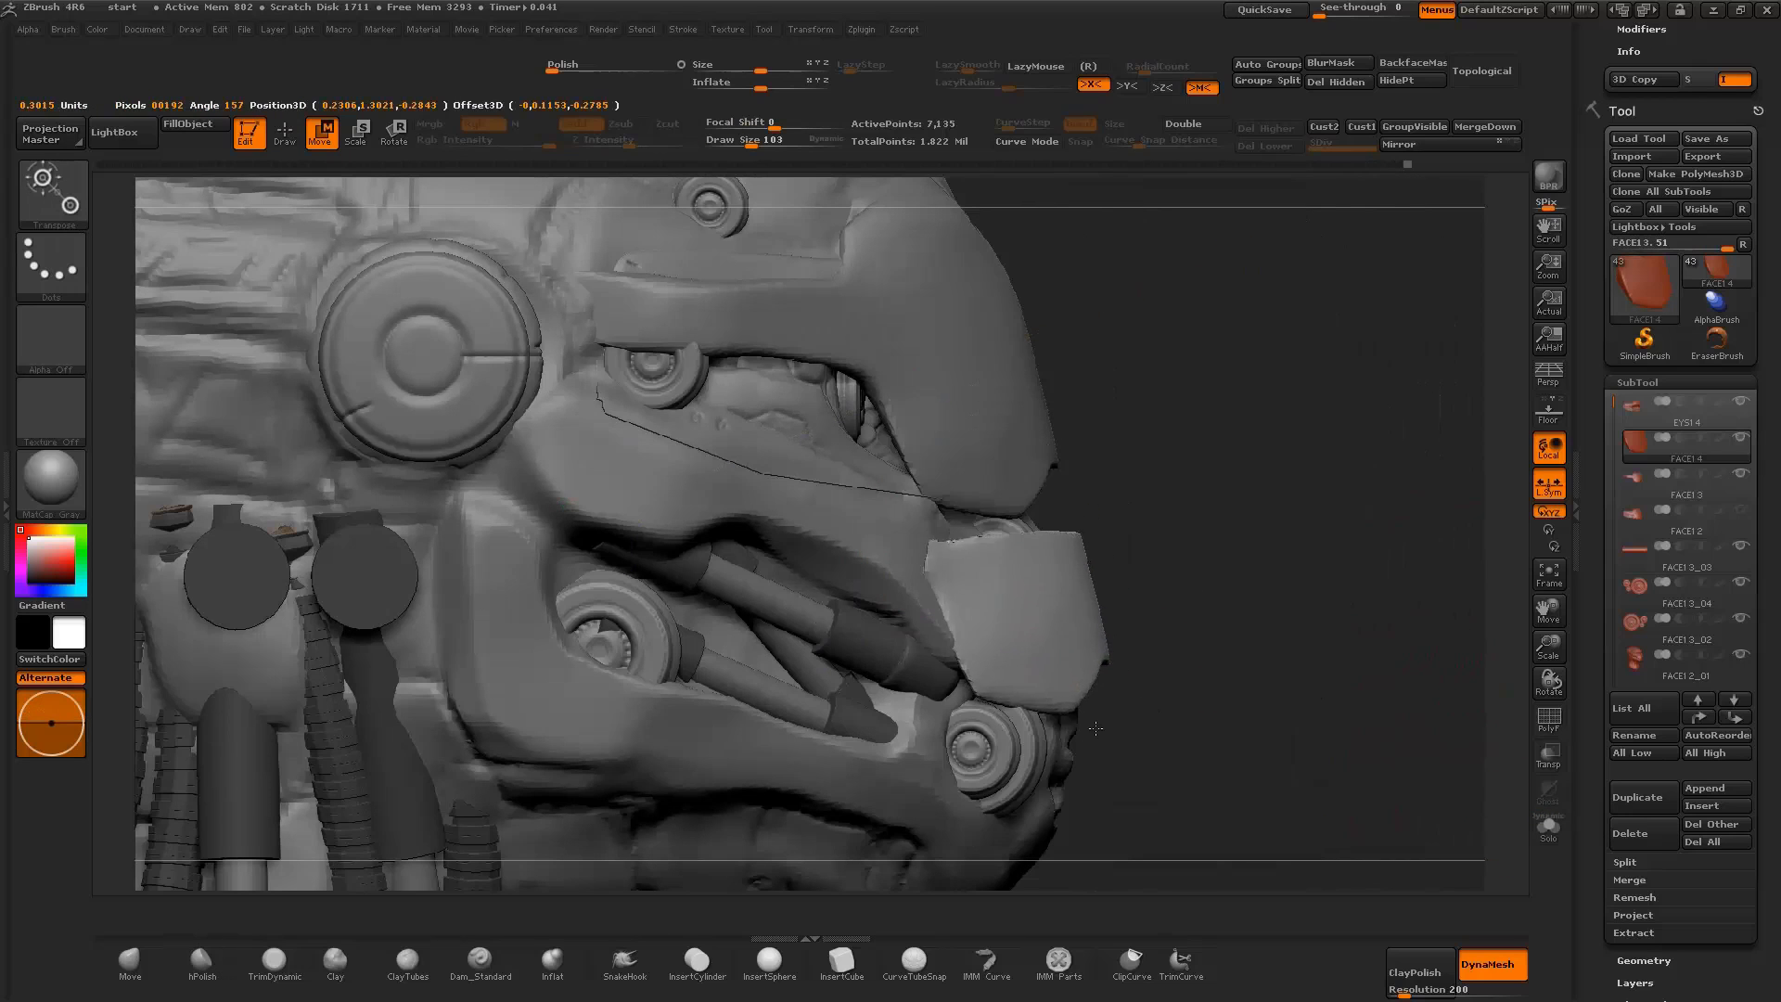
pyautogui.keyDown('shift'); pyautogui.moveTo(1095, 729); pyautogui.dragTo(834, 649); pyautogui.keyUp('shift')
# Reshape the block with the Move brush at size 177, then 288, to follow the face
pyautogui.press('q')
pyautogui.press('space')
pyautogui.moveTo(955, 546)
pyautogui.mouseDown()
pyautogui.moveTo(1030, 538)
pyautogui.moveTo(1058, 583)
pyautogui.moveTo(1094, 525)
pyautogui.moveTo(1022, 541)
pyautogui.mouseUp()
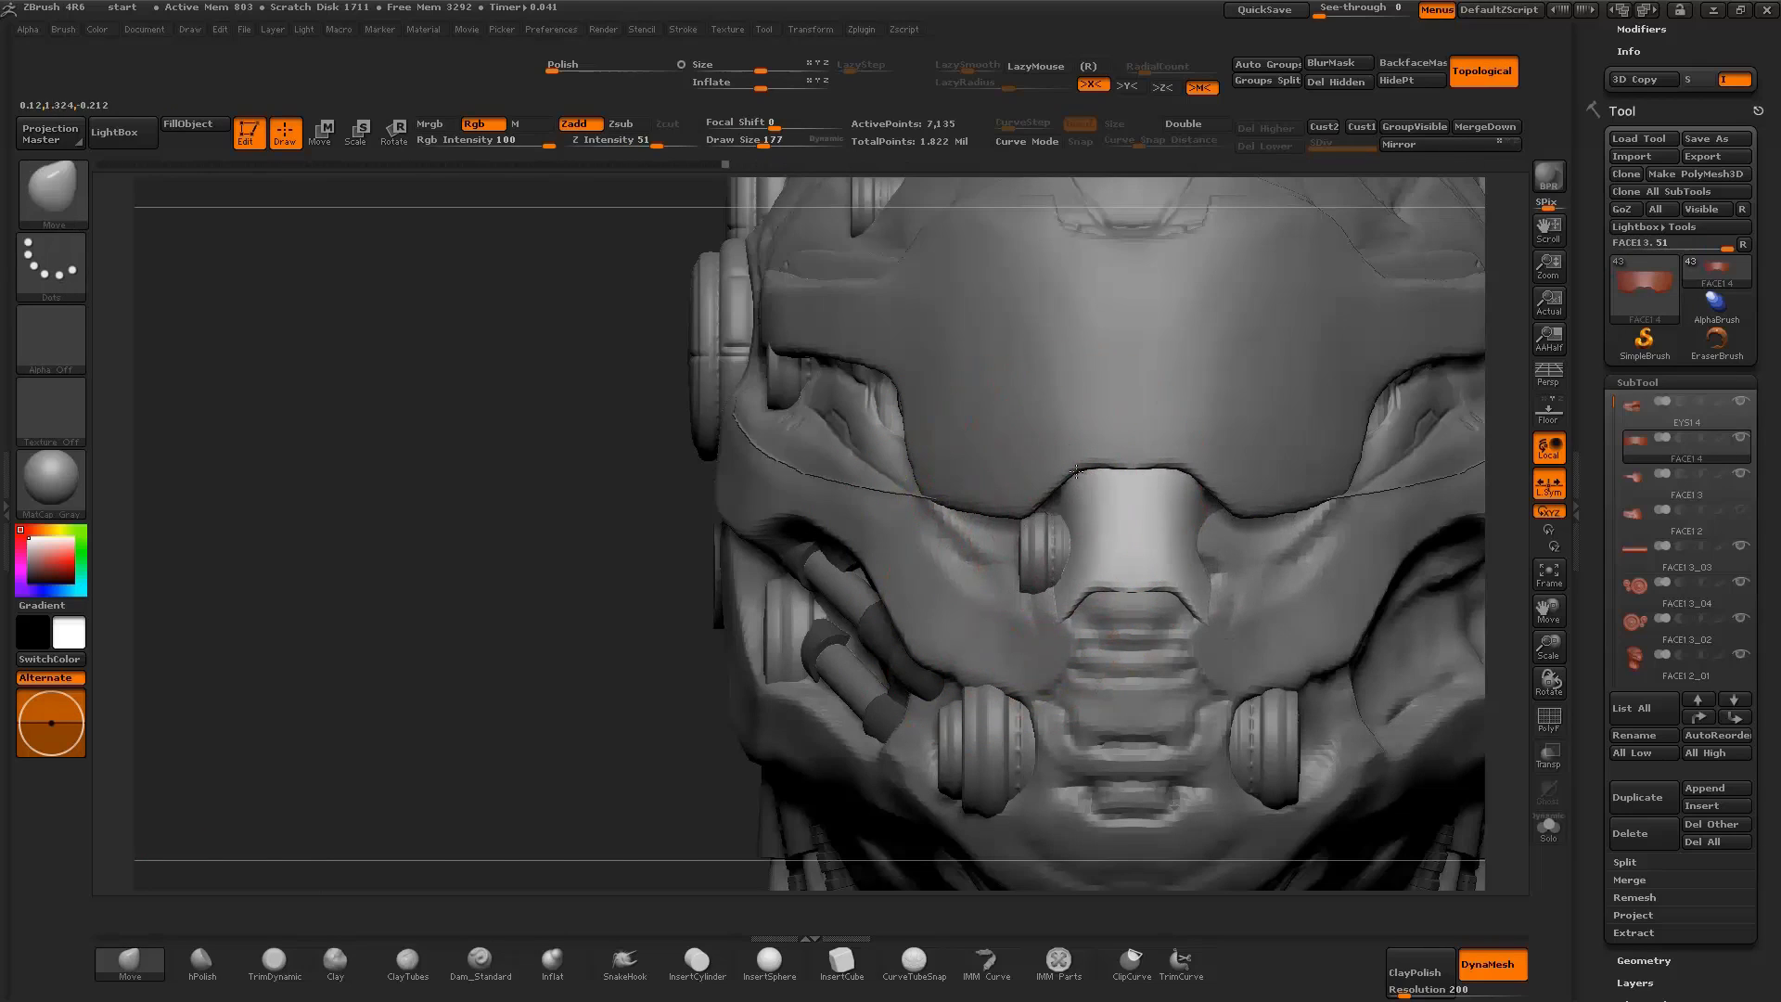
pyautogui.moveTo(1514, 644); pyautogui.dragTo(1038, 448)
pyautogui.moveTo(1313, 575)
pyautogui.keyDown('alt'); pyautogui.mouseDown()
pyautogui.moveTo(1210, 519)
pyautogui.moveTo(1068, 596)
pyautogui.mouseUp(); pyautogui.keyUp('alt')
pyautogui.press('space')
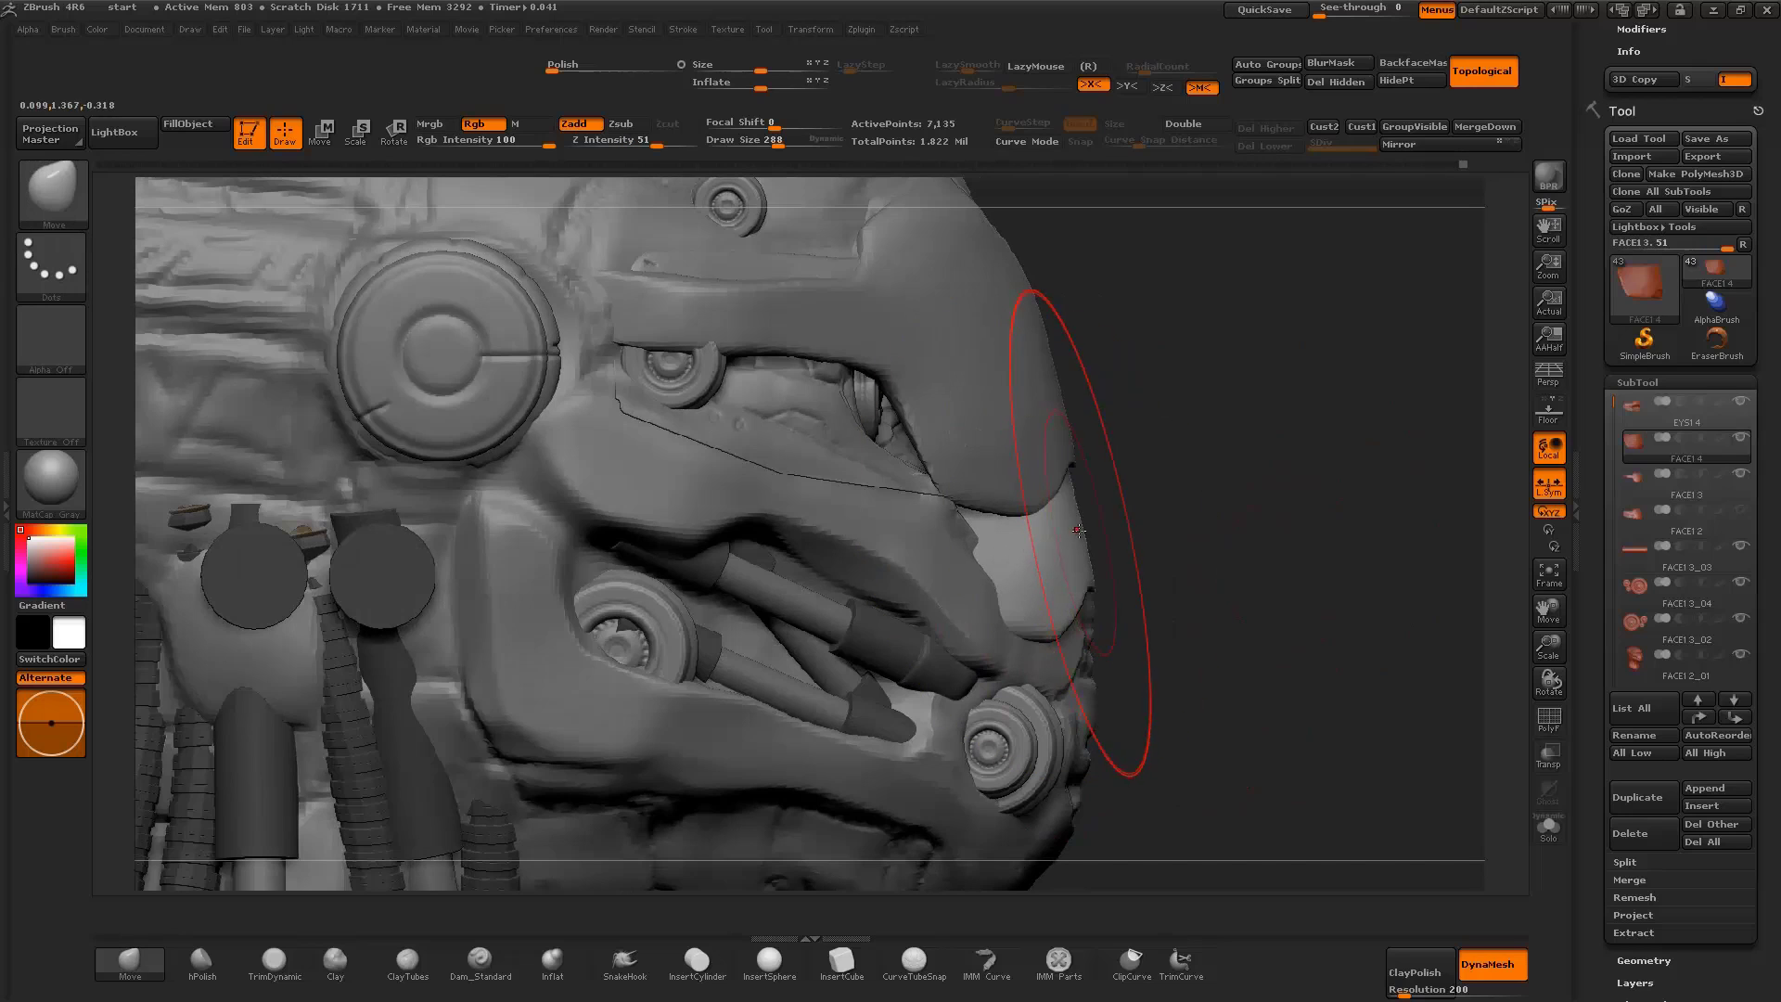
# Inspect the reshaped mouth band from the front, side and below
pyautogui.moveTo(1055, 519); pyautogui.dragTo(1073, 548)
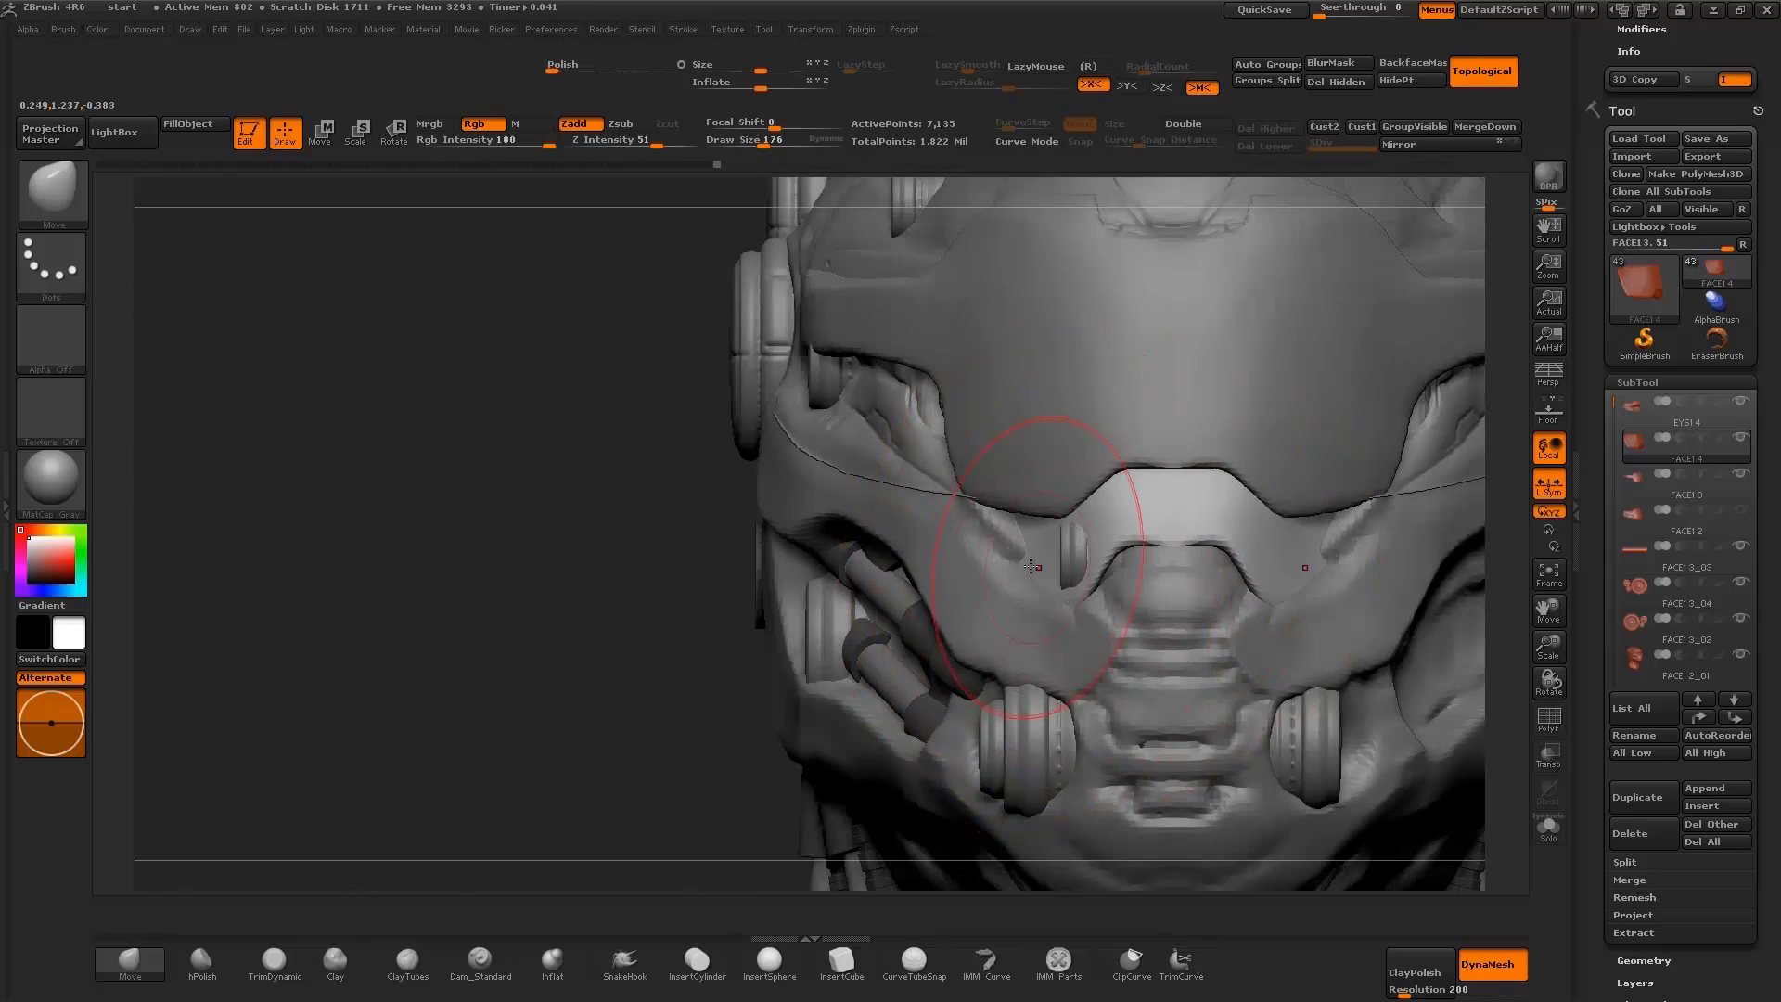
pyautogui.moveTo(436, 640); pyautogui.dragTo(505, 636)
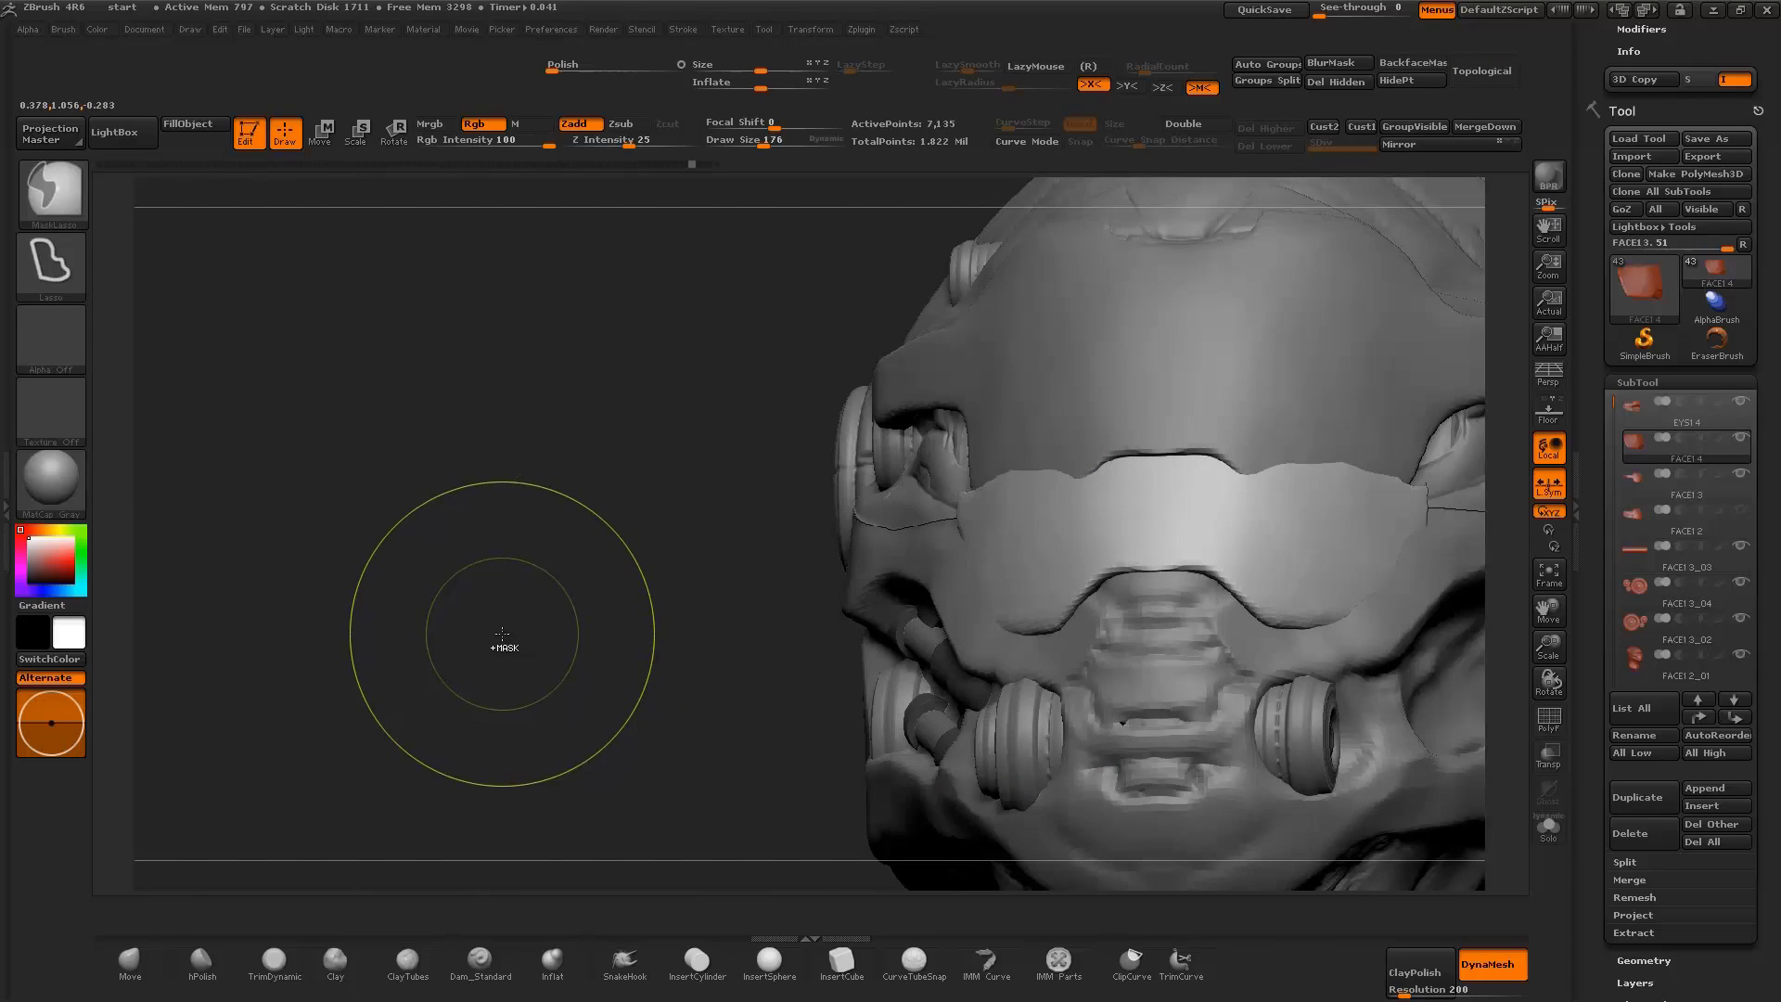
pyautogui.click(998, 505)
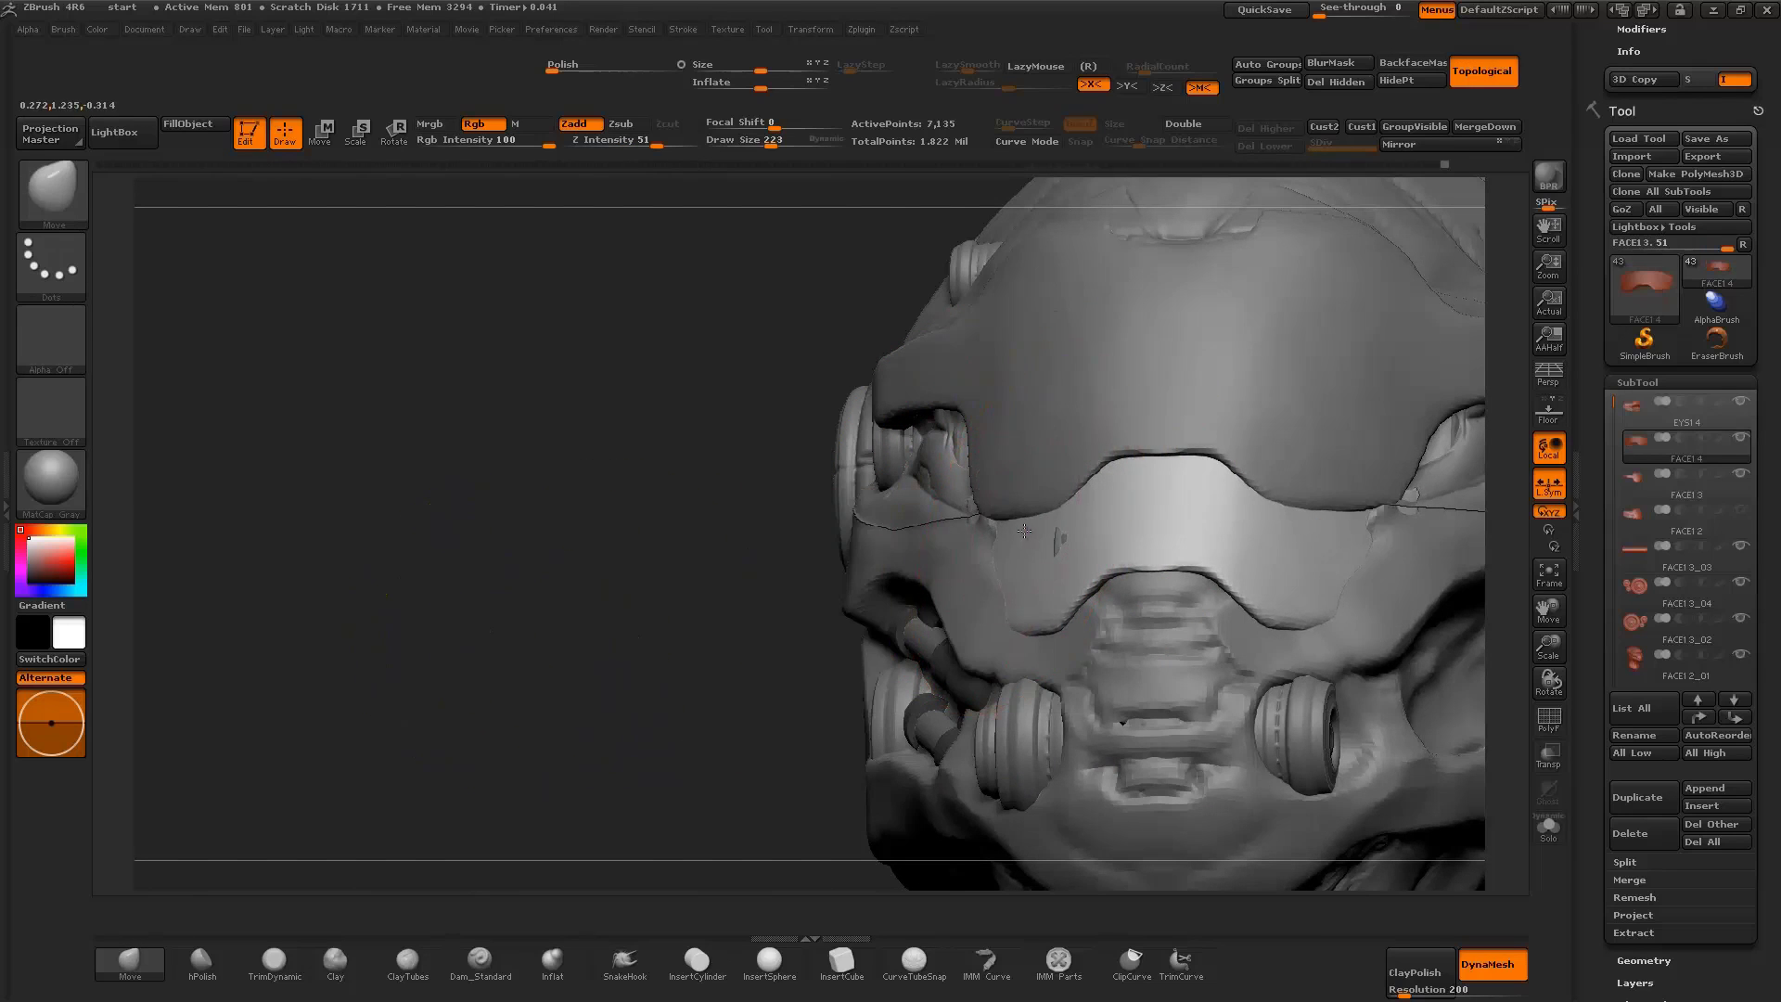
pyautogui.moveTo(1029, 603)
pyautogui.mouseDown()
pyautogui.moveTo(936, 601)
pyautogui.moveTo(1040, 576)
pyautogui.mouseUp()
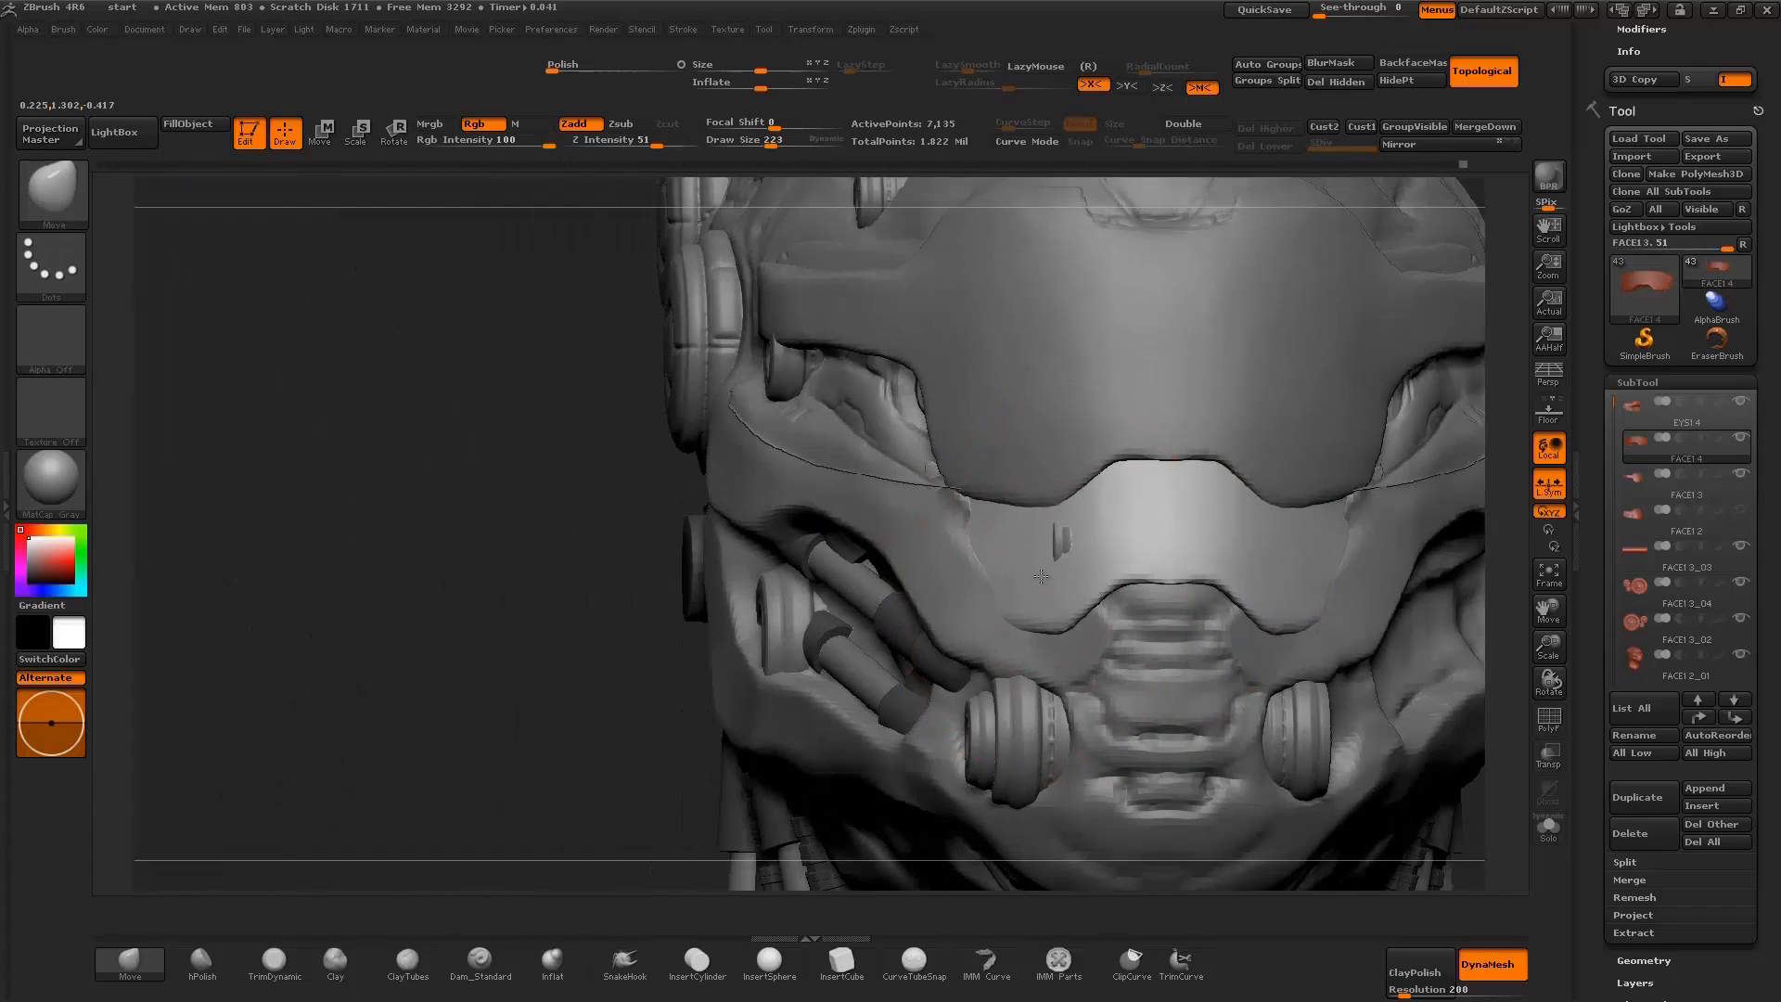
pyautogui.moveTo(1507, 561); pyautogui.dragTo(1512, 445)
pyautogui.moveTo(1507, 557); pyautogui.dragTo(1511, 464)
pyautogui.moveTo(1084, 534)
pyautogui.mouseDown()
pyautogui.moveTo(1125, 573)
pyautogui.moveTo(1165, 492)
pyautogui.mouseUp()
pyautogui.moveTo(1264, 581); pyautogui.dragTo(1521, 668)
# Toggle Solo on FACE14 to inspect it, then make FACE13 the active subtool
pyautogui.click(1549, 828)
pyautogui.moveTo(1455, 728); pyautogui.dragTo(1410, 732)
pyautogui.click(1549, 828)
pyautogui.click(1549, 829)
pyautogui.click(1548, 828)
pyautogui.moveTo(639, 705); pyautogui.dragTo(1355, 635)
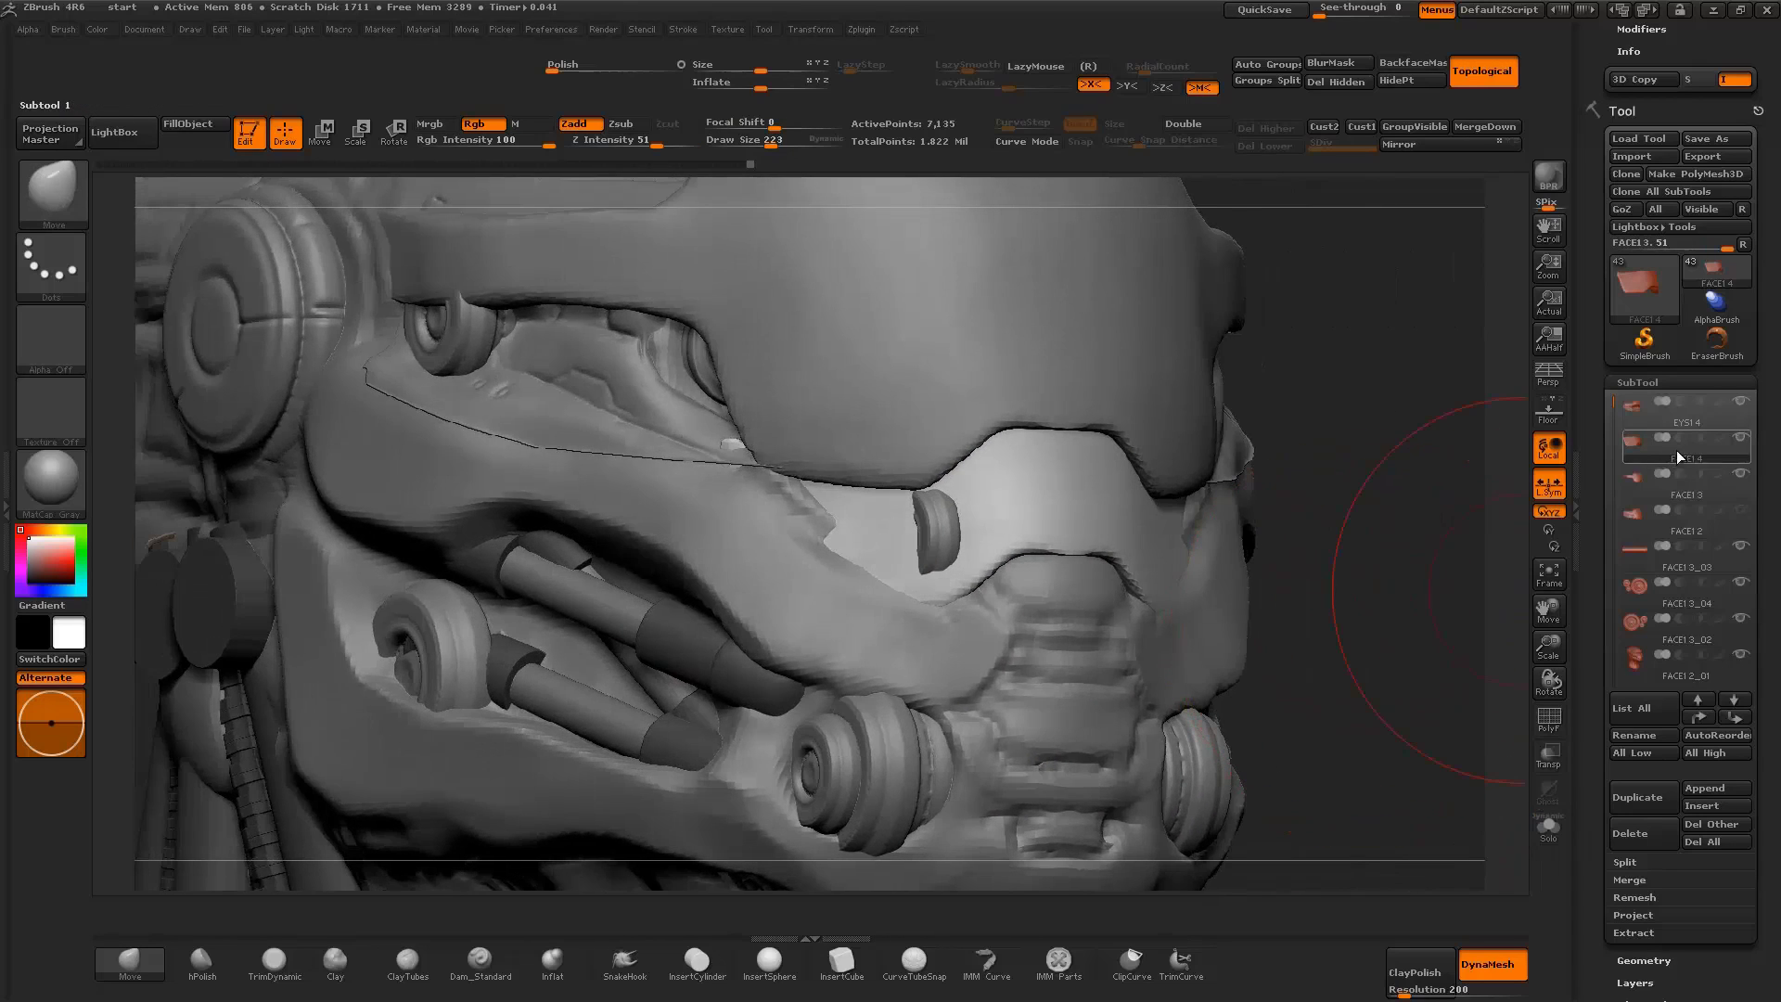
pyautogui.click(1669, 478)
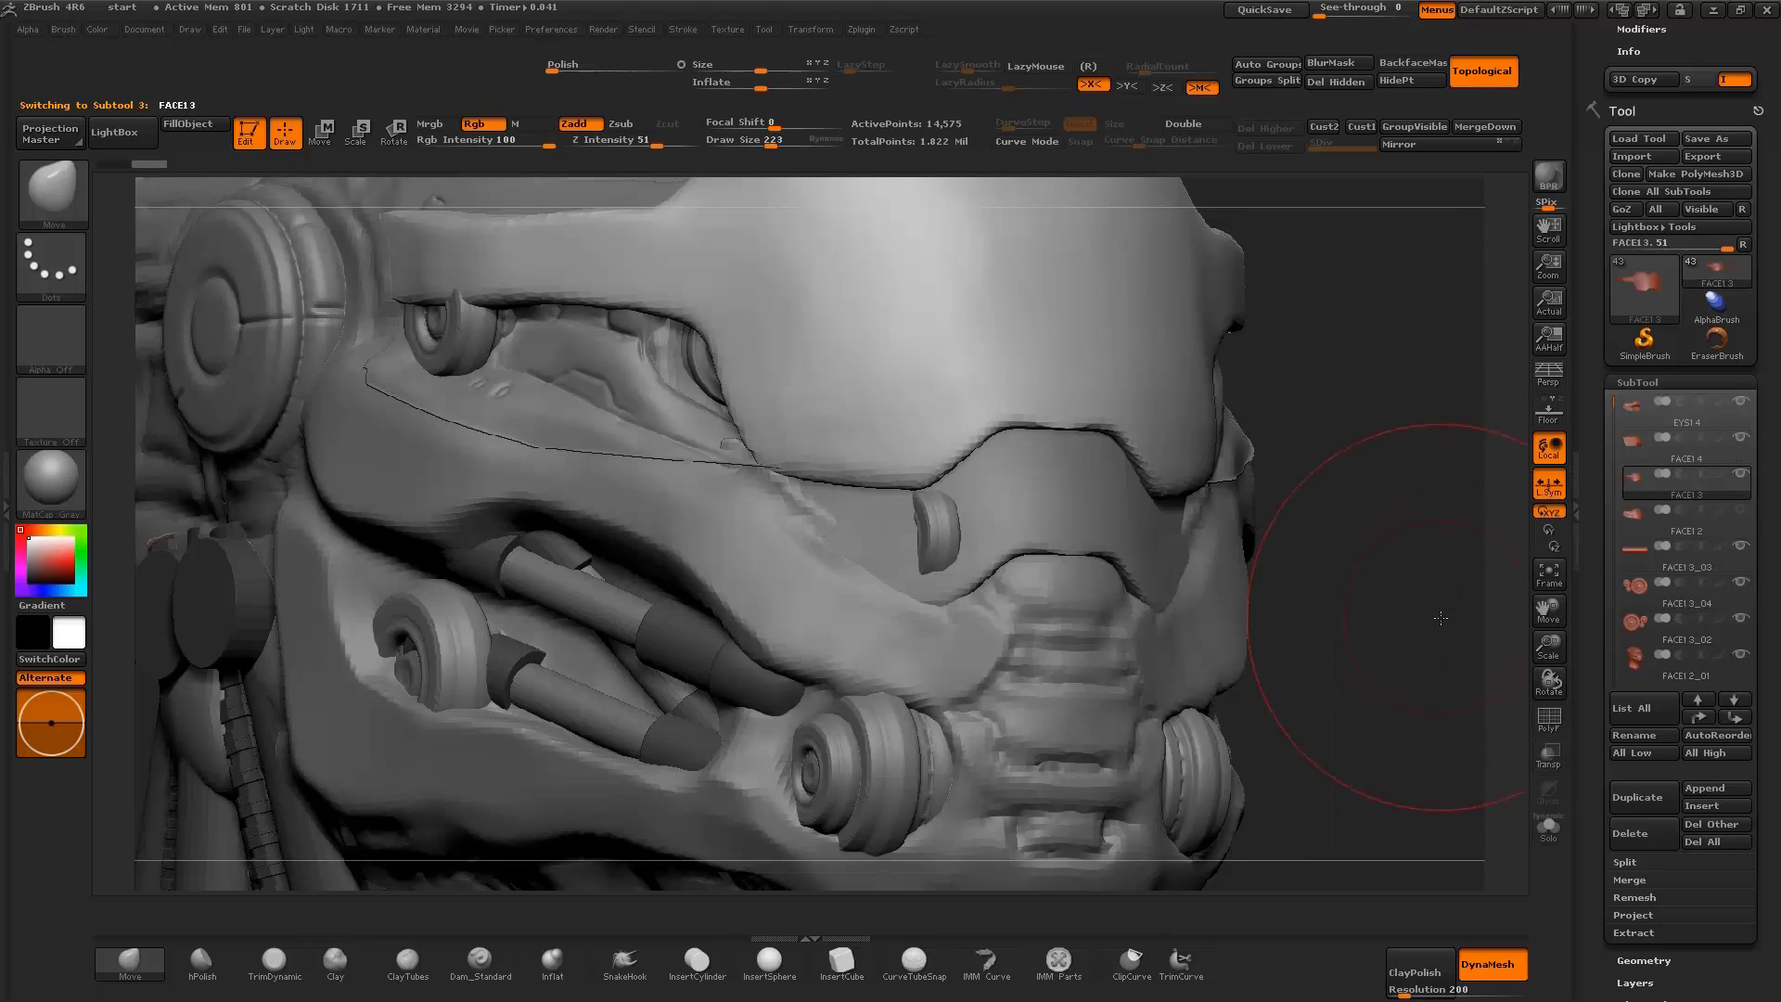
pyautogui.moveTo(1440, 615); pyautogui.dragTo(1431, 618)
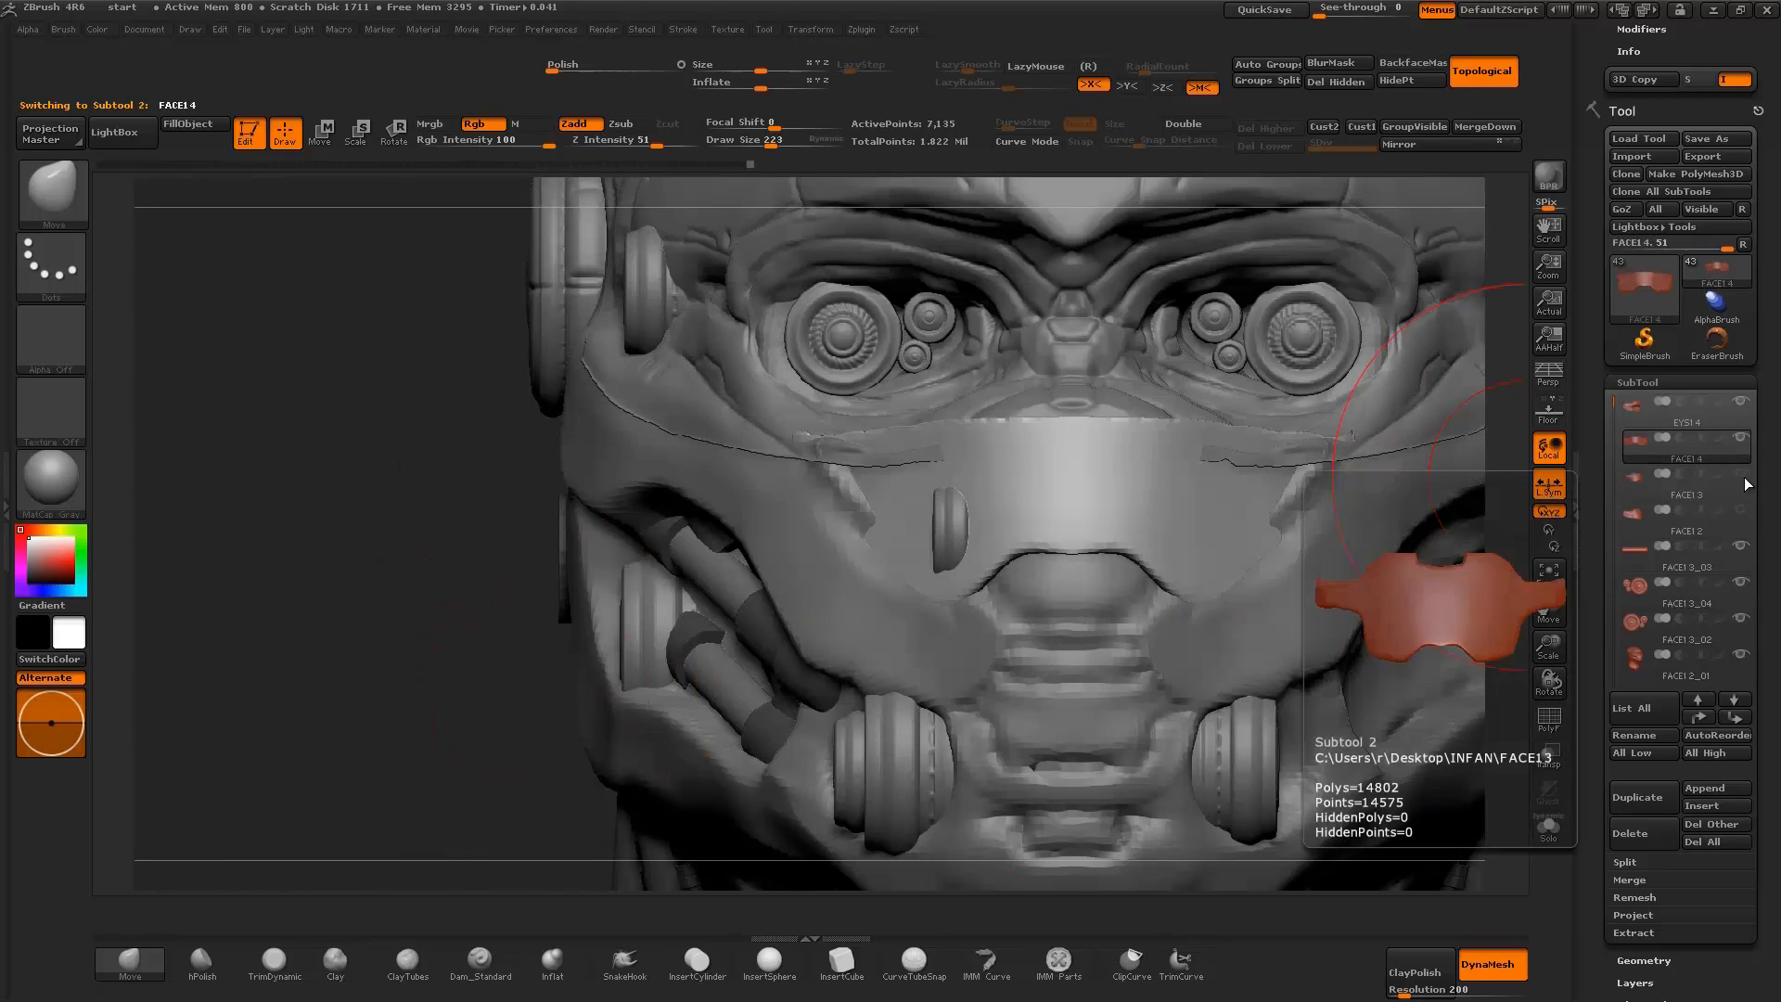
# Select neck9_3 and push its small round knob outward from the mask with Transpose Move
pyautogui.click(1721, 425)
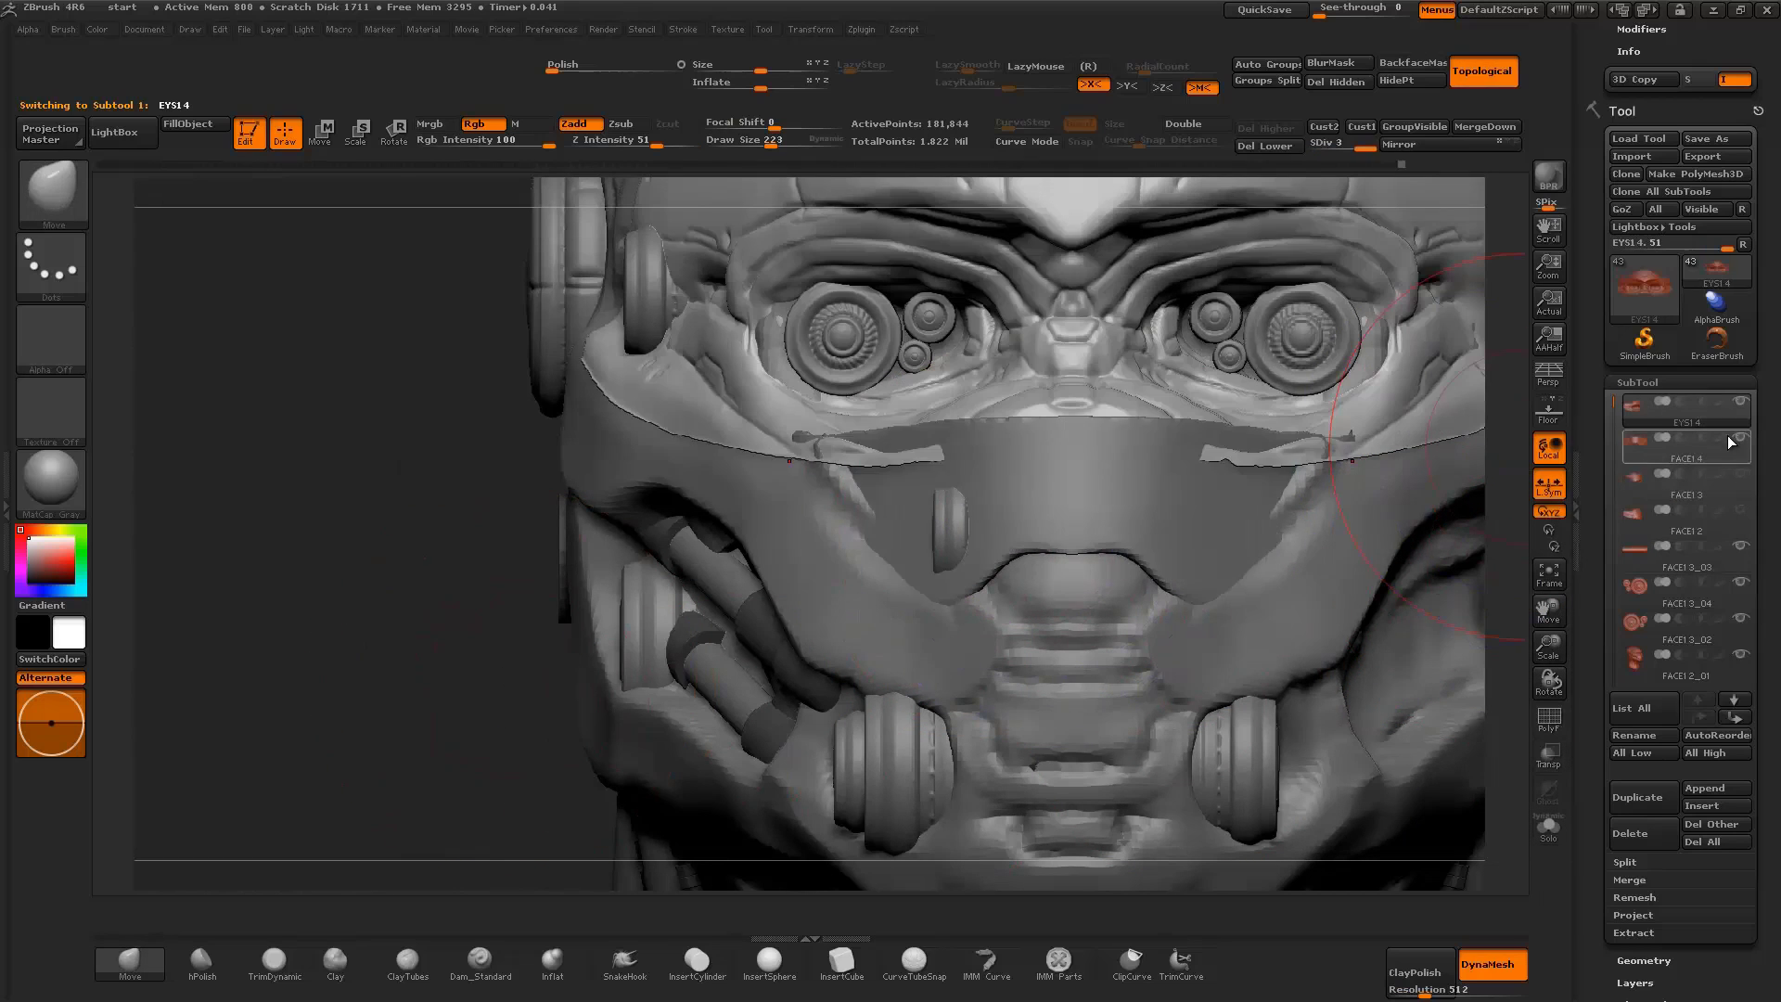
pyautogui.keyDown('alt'); pyautogui.click(895, 707); pyautogui.keyUp('alt')
pyautogui.press('w')
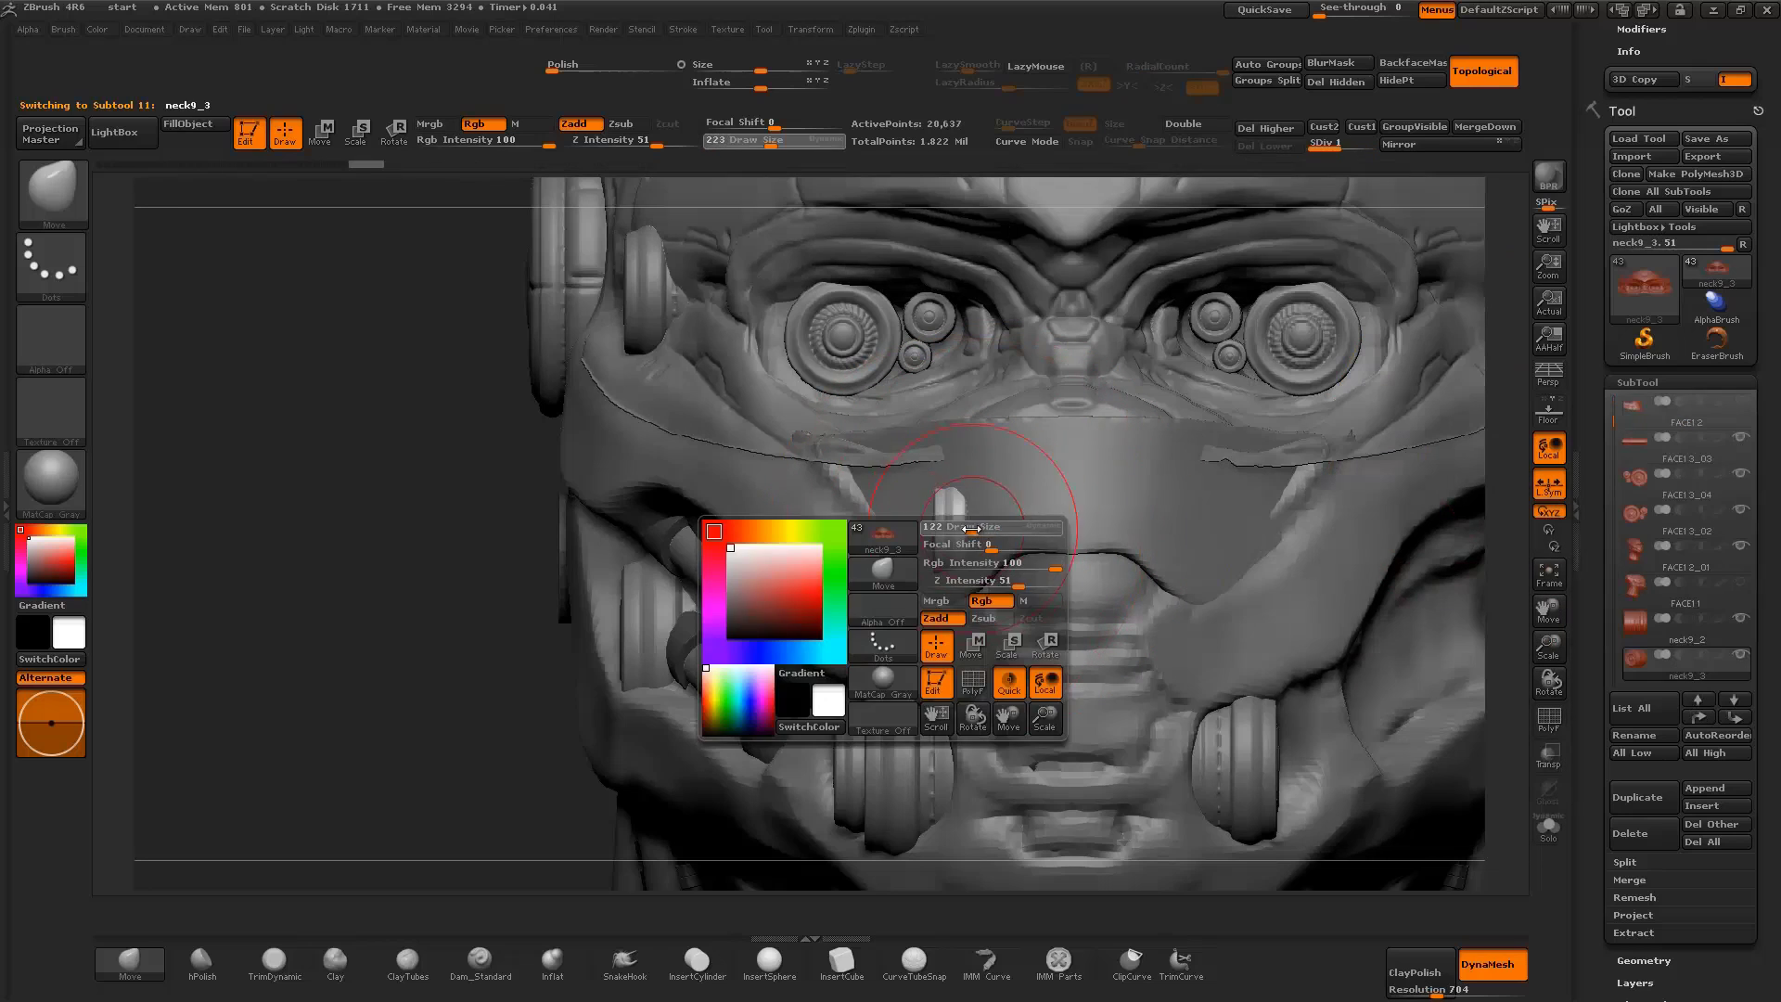
pyautogui.moveTo(663, 520); pyautogui.dragTo(644, 518)
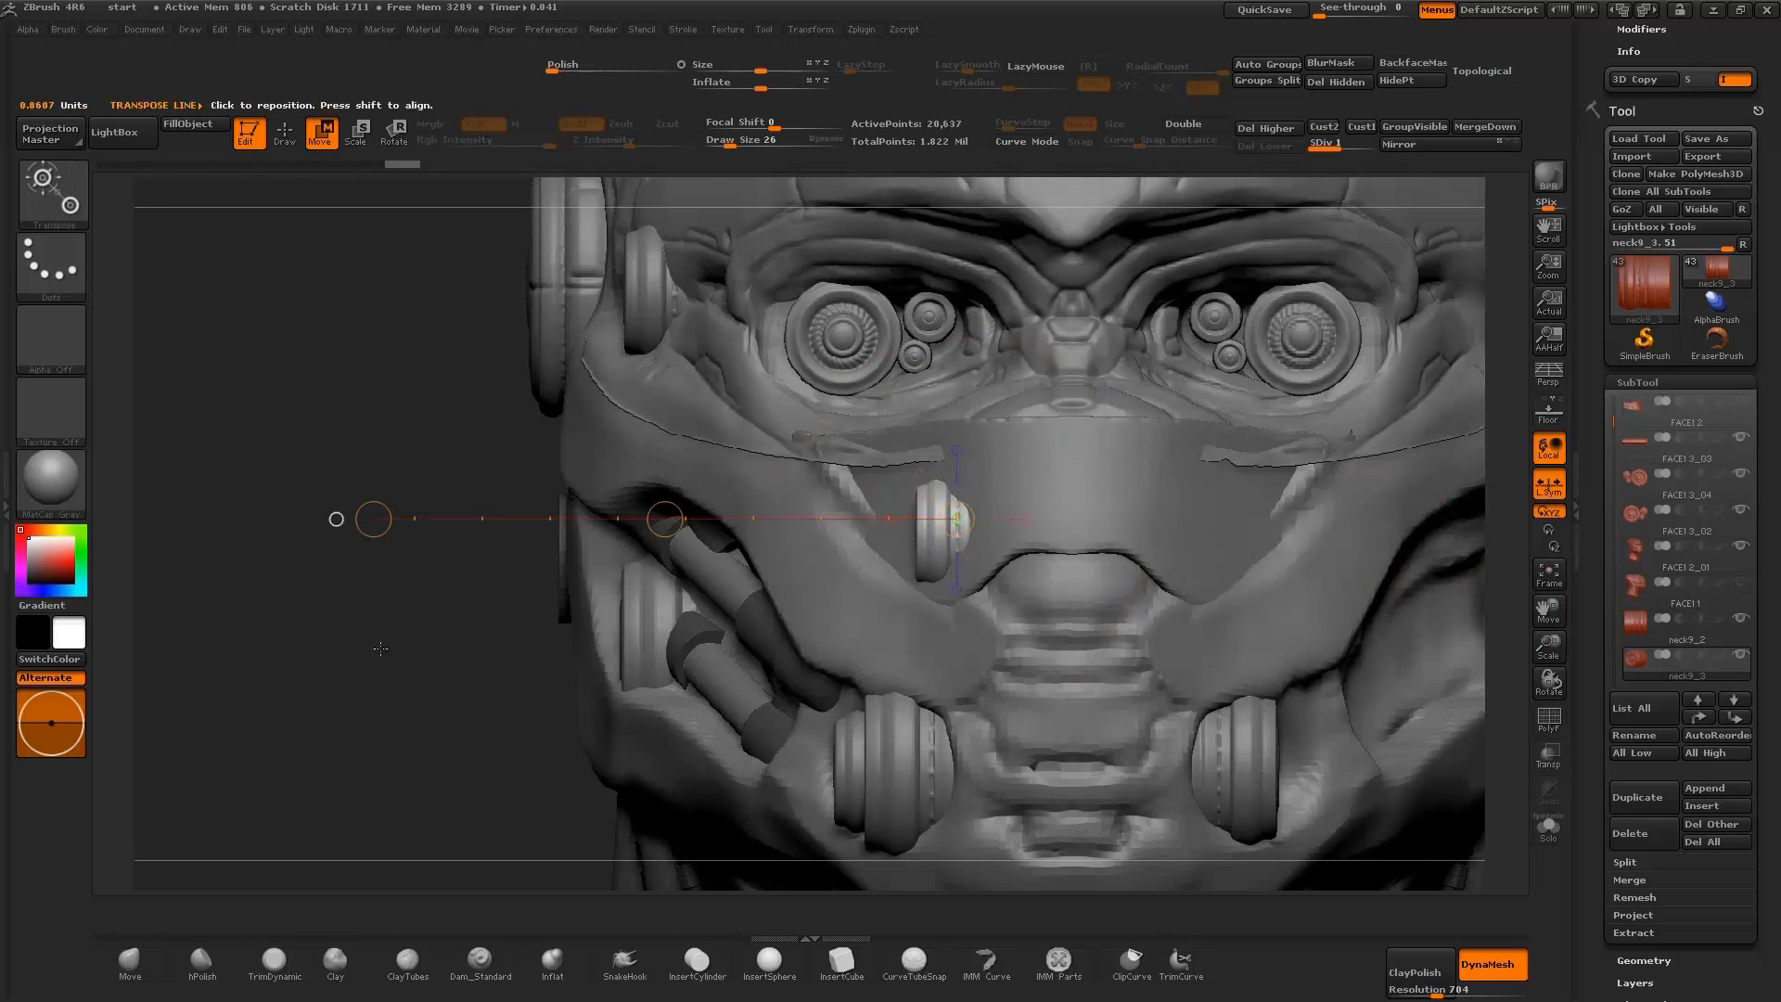
pyautogui.moveTo(506, 601); pyautogui.dragTo(409, 682)
pyautogui.moveTo(1024, 556); pyautogui.dragTo(1273, 544)
# Return to the Move brush at draw size 184 and reselect the FACE14 plate
pyautogui.press('b')
pyautogui.press('m')
pyautogui.press('v')
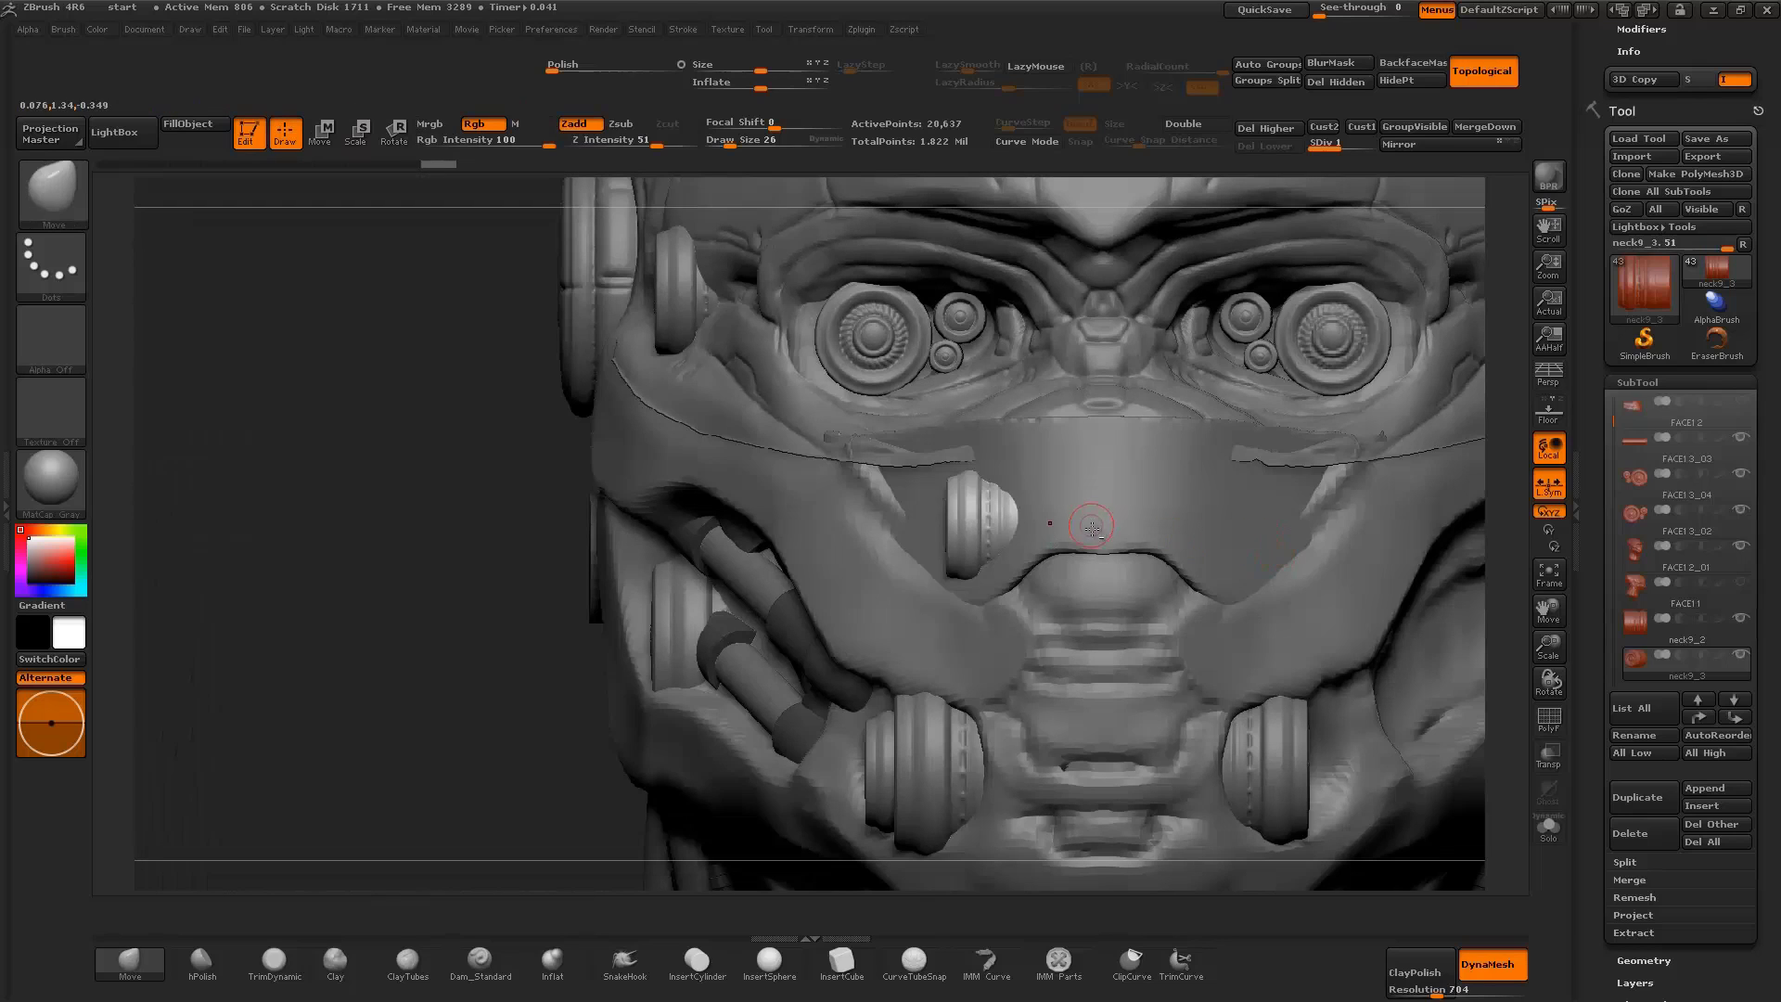
pyautogui.keyDown('alt'); pyautogui.click(1091, 524); pyautogui.keyUp('alt')
pyautogui.press('space')
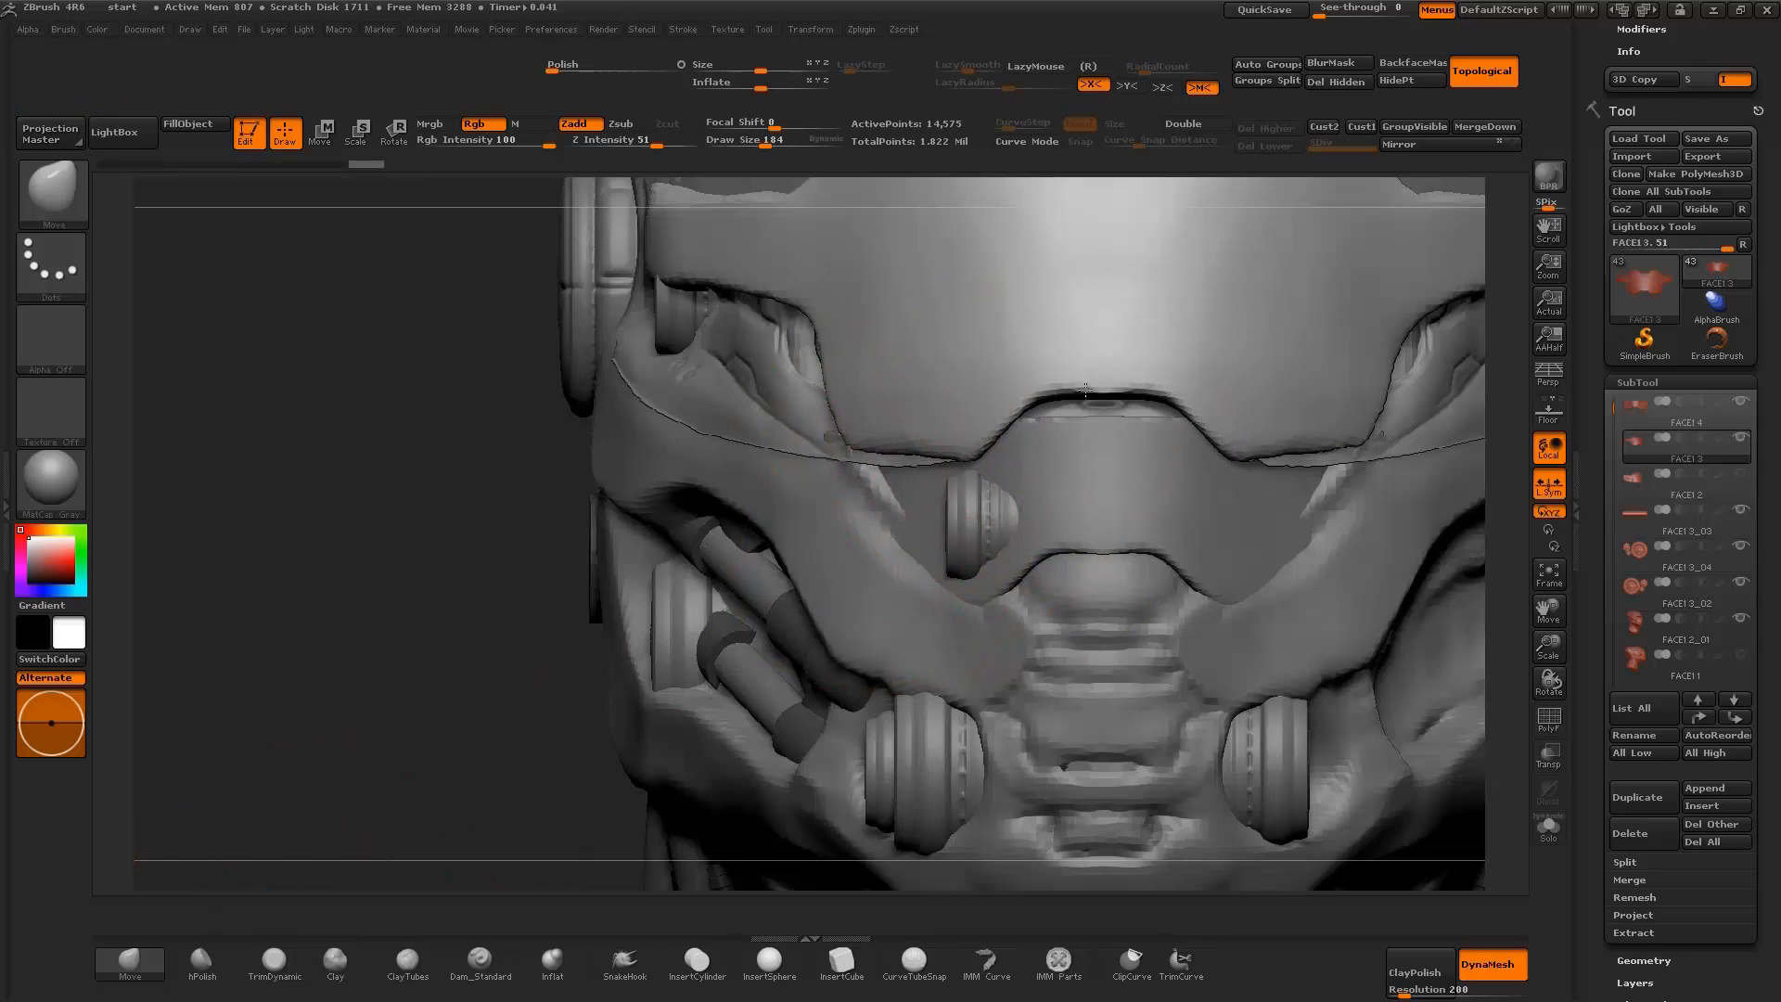
pyautogui.keyDown('alt'); pyautogui.click(976, 467); pyautogui.keyUp('alt')
# Lift the central plate's lower edge into an arch and smooth the ridges beside the nose
pyautogui.moveTo(1066, 392); pyautogui.dragTo(1075, 444)
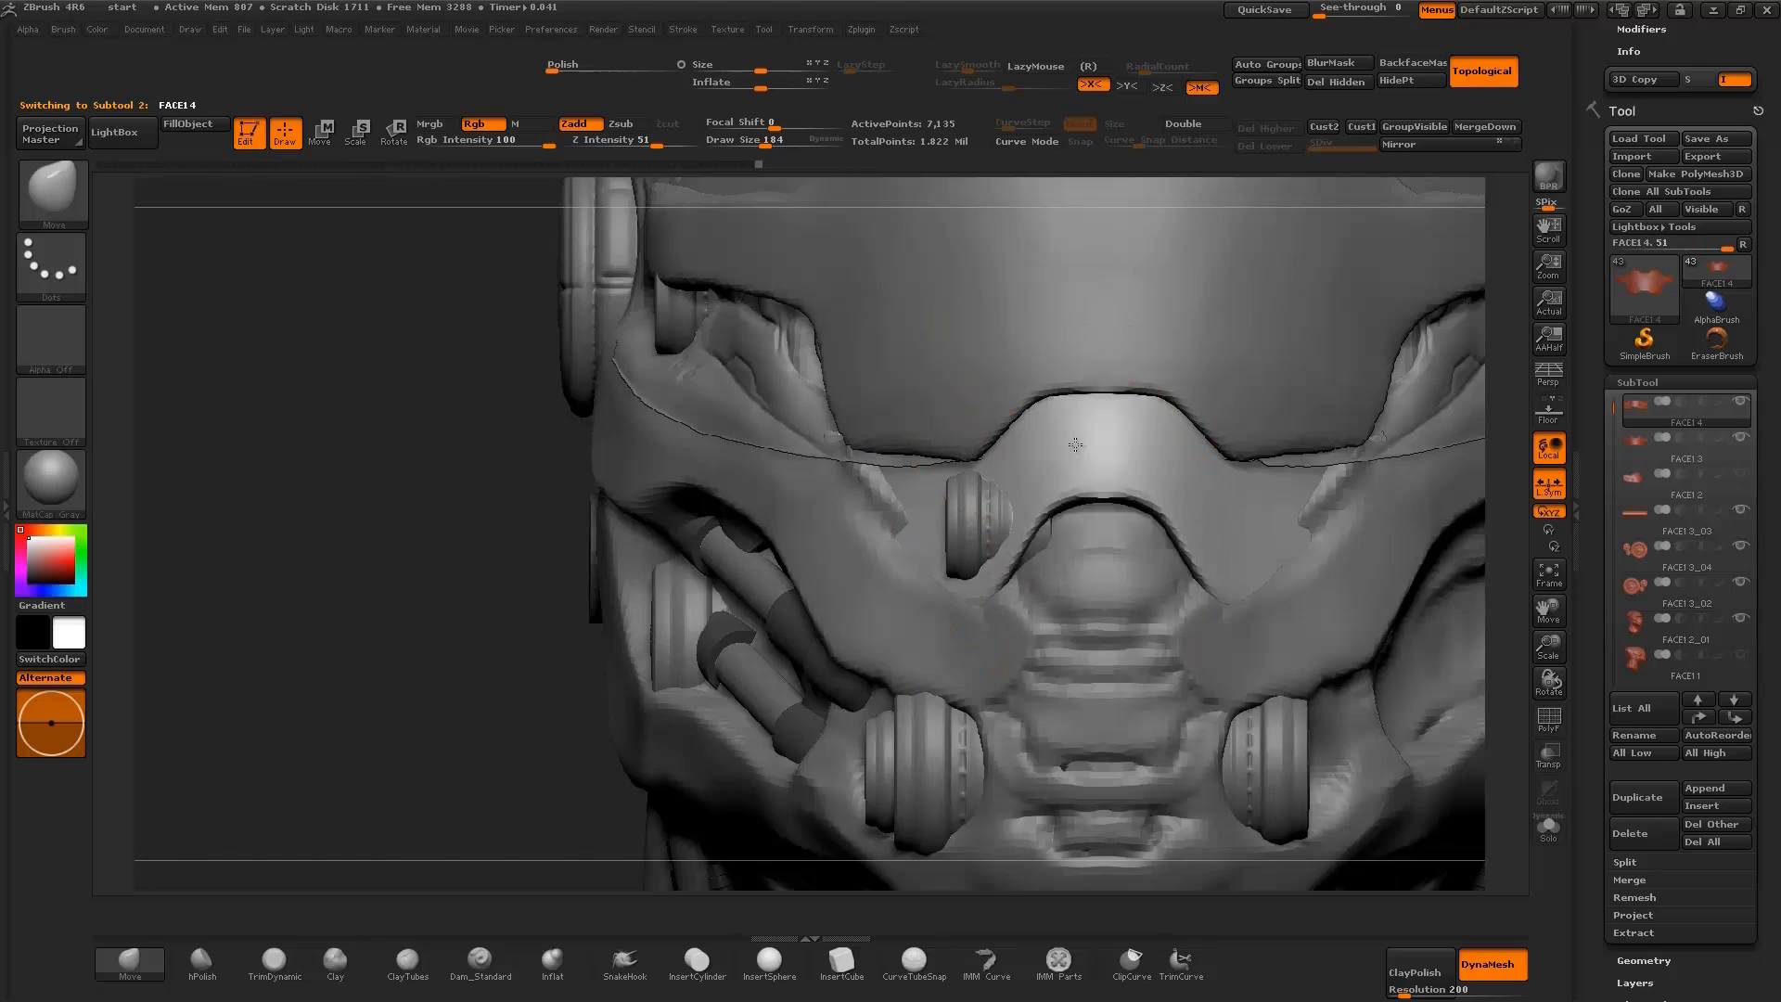
pyautogui.moveTo(791, 564)
pyautogui.mouseDown()
pyautogui.moveTo(736, 557)
pyautogui.moveTo(1333, 598)
pyautogui.mouseUp()
pyautogui.keyDown('alt'); pyautogui.click(1039, 482); pyautogui.keyUp('alt')
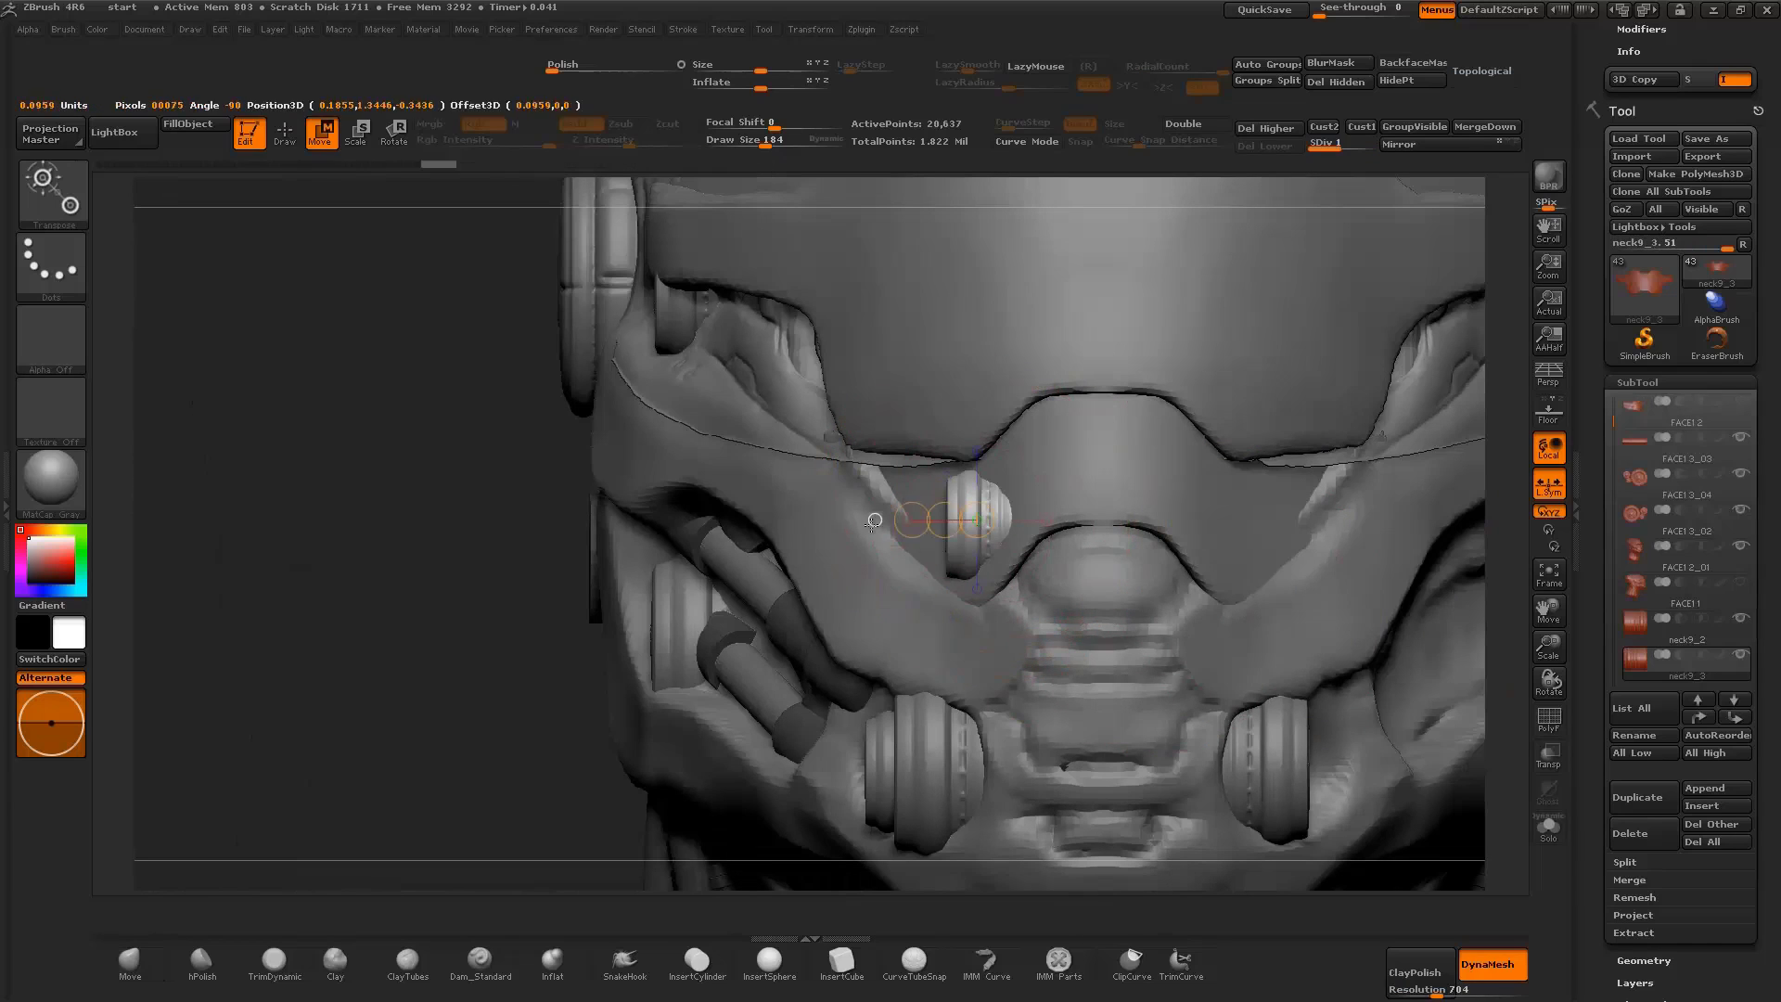
pyautogui.keyDown('alt'); pyautogui.click(985, 515); pyautogui.keyUp('alt')
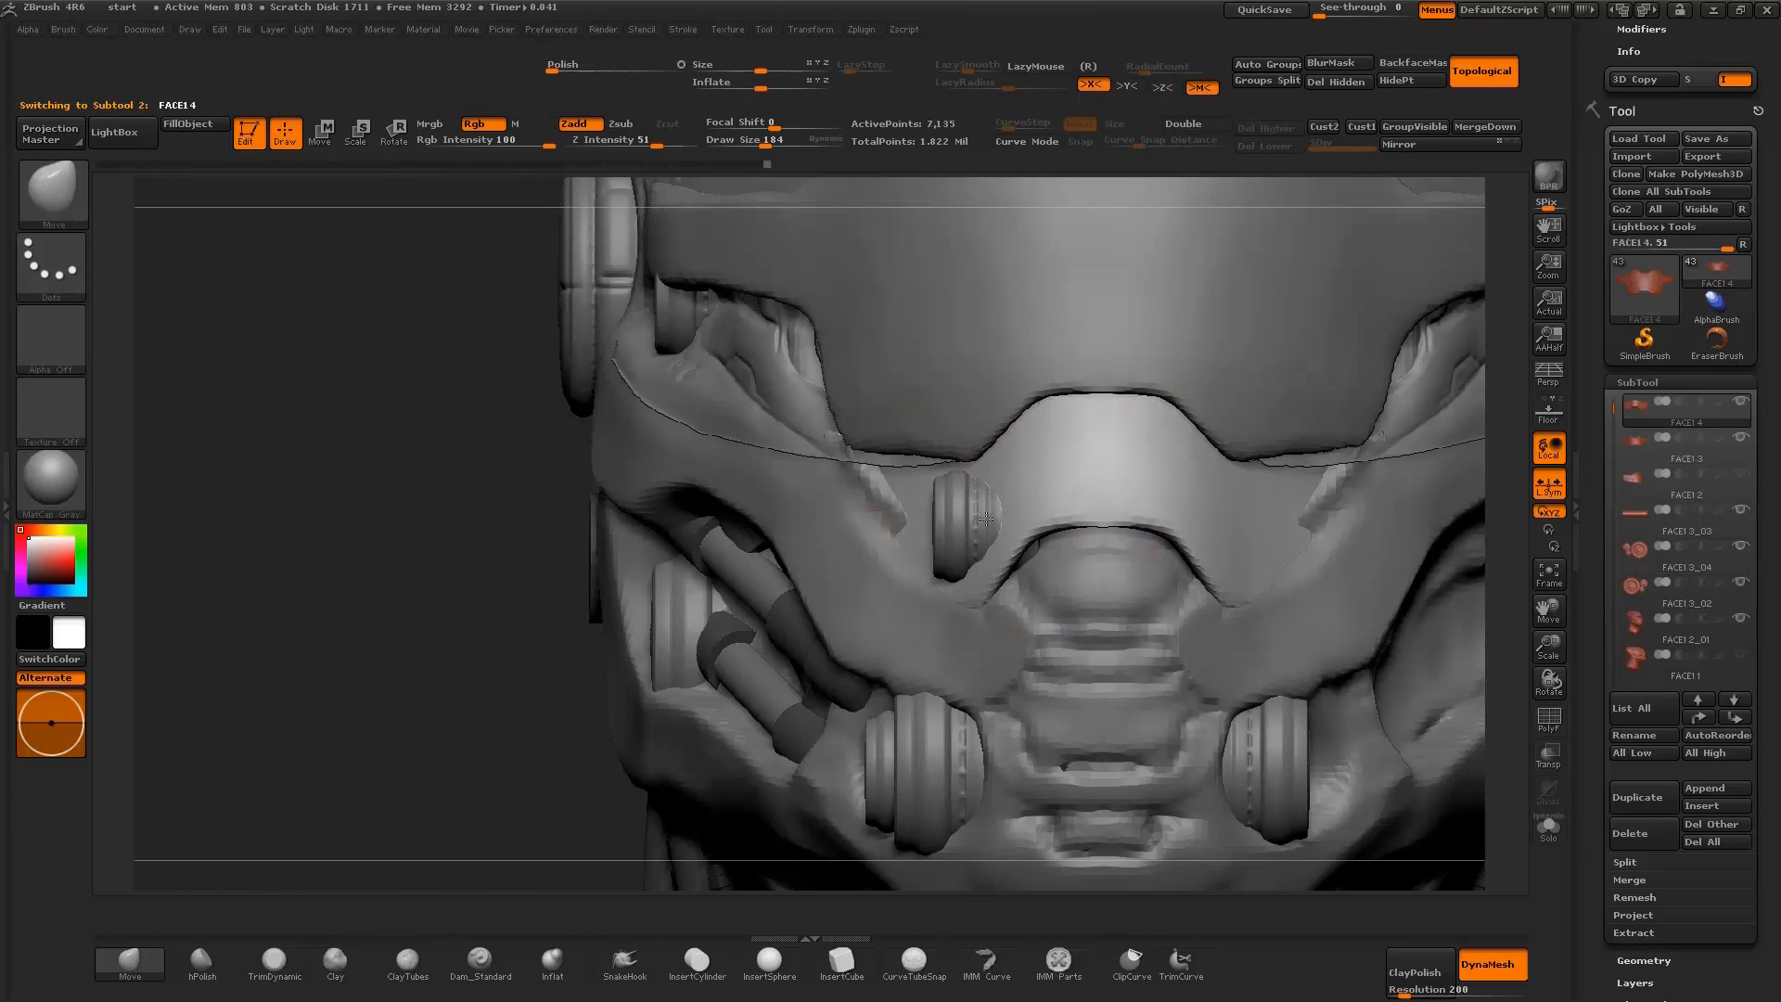
pyautogui.moveTo(629, 679); pyautogui.dragTo(917, 448)
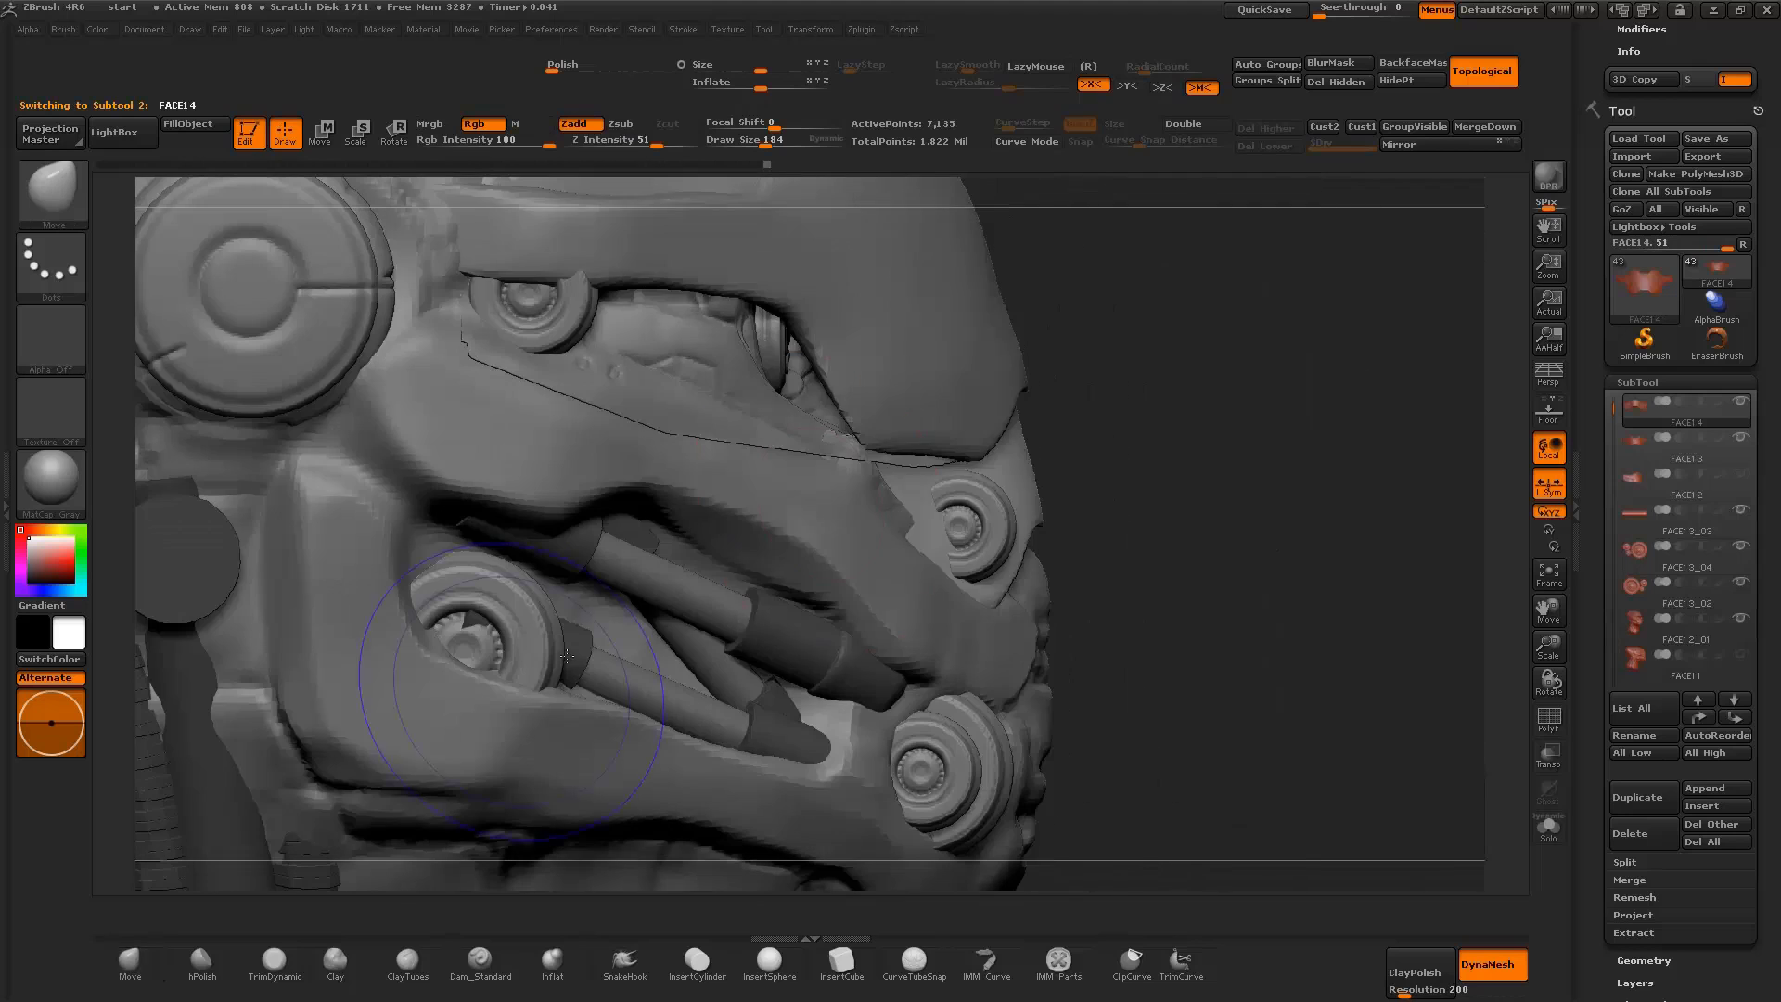
pyautogui.keyDown('alt'); pyautogui.click(917, 448); pyautogui.keyUp('alt')
pyautogui.moveTo(1130, 457); pyautogui.dragTo(1344, 541)
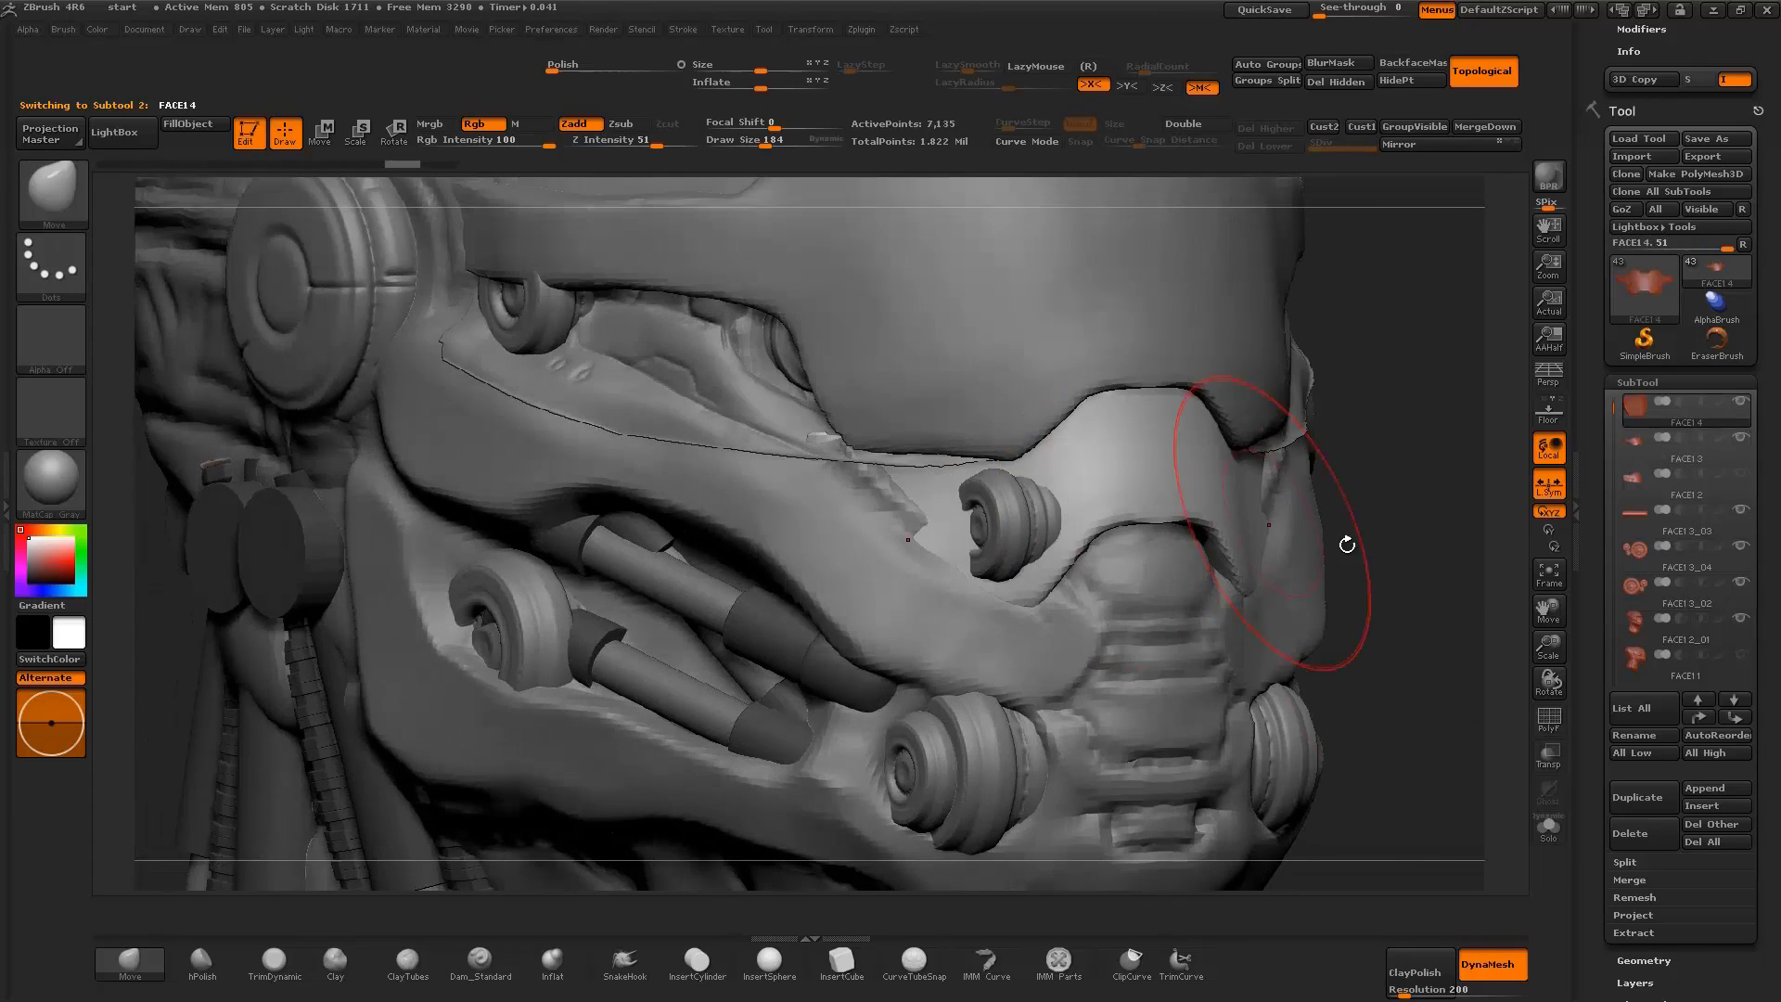
pyautogui.click(1548, 825)
# Solo FACE14 and trim its sides off with several ClipCurve cuts
pyautogui.click(1558, 832)
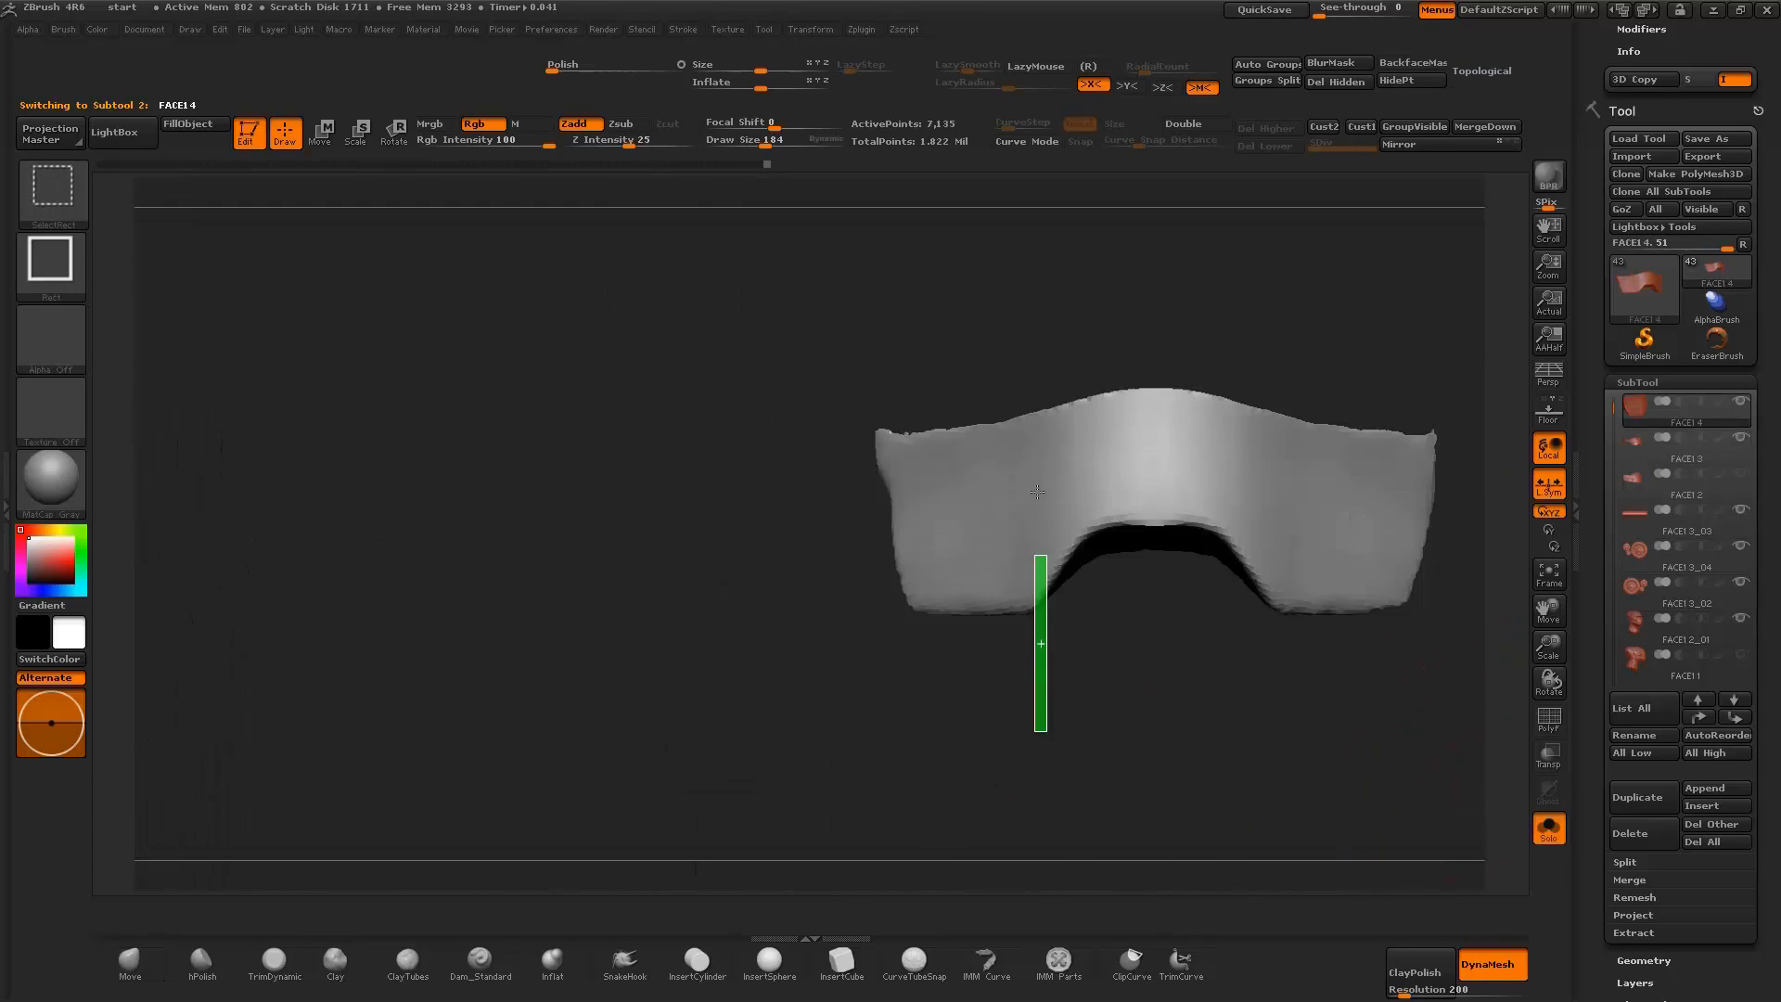
pyautogui.click(53, 190)
pyautogui.click(161, 206)
pyautogui.moveTo(1004, 705)
pyautogui.keyDown('ctrl'); pyautogui.keyDown('shift'); pyautogui.mouseDown()
pyautogui.moveTo(1006, 240)
pyautogui.moveTo(1024, 239)
pyautogui.mouseUp(); pyautogui.keyUp('shift'); pyautogui.keyUp('ctrl')
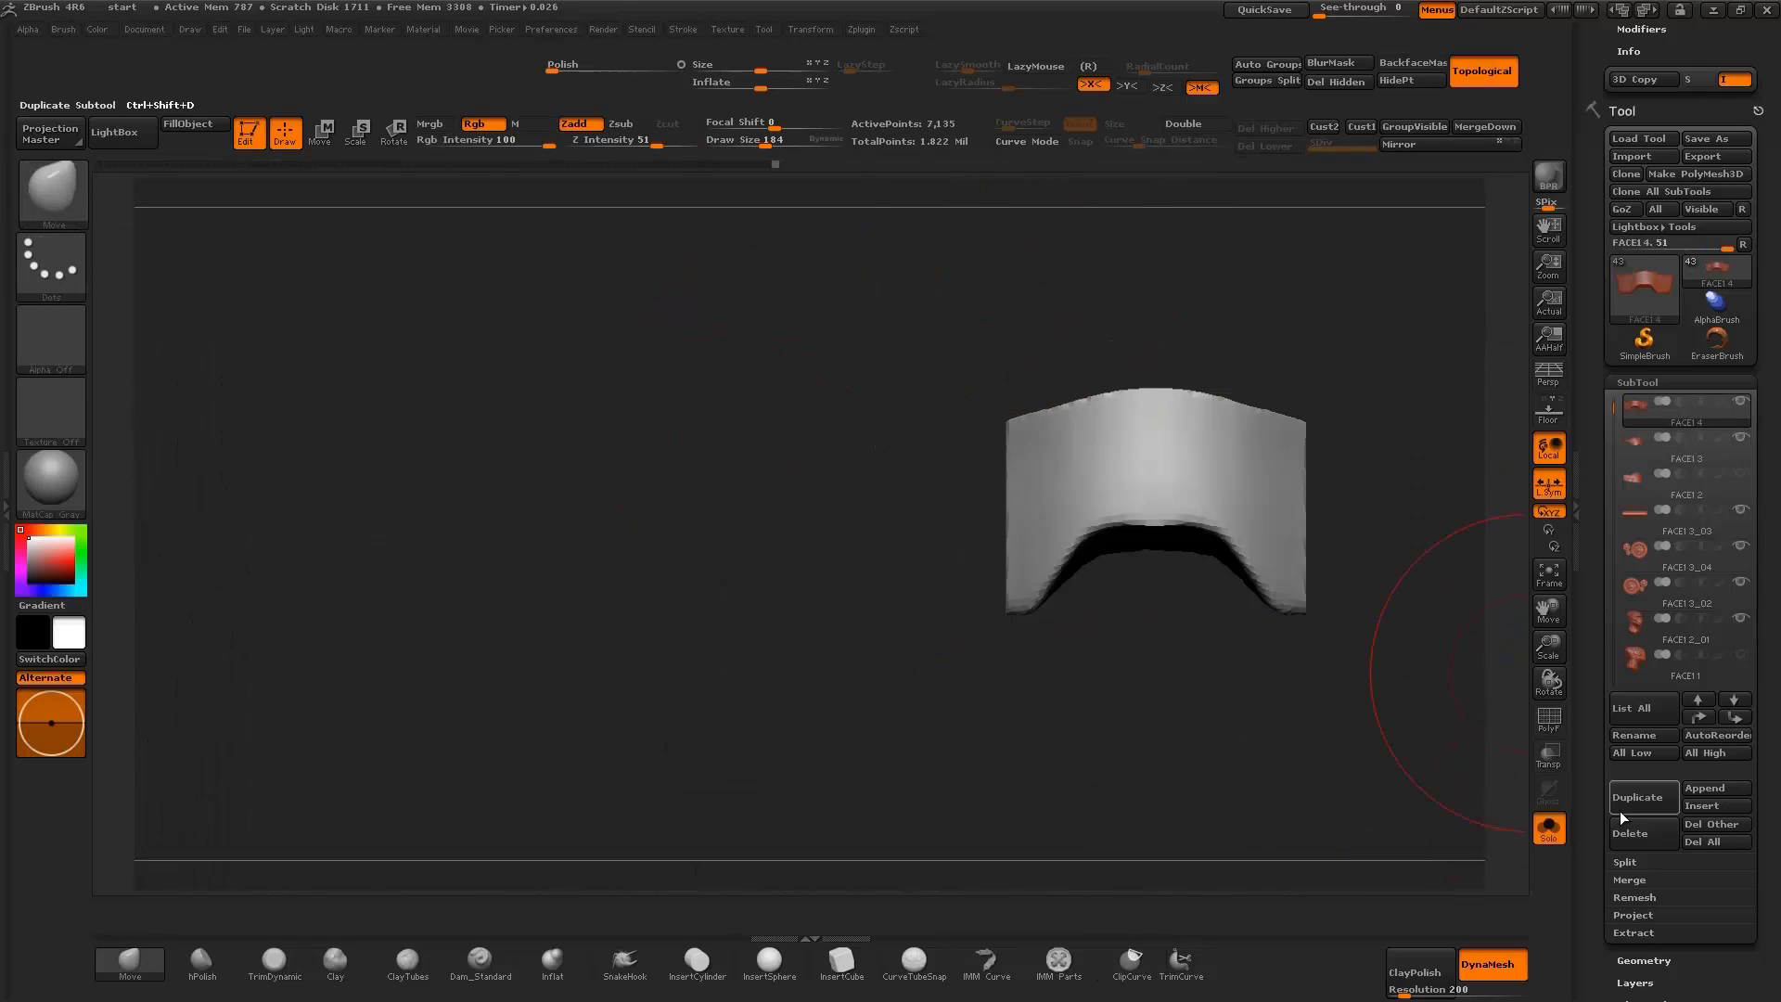
pyautogui.click(1548, 825)
pyautogui.moveTo(974, 715); pyautogui.dragTo(1521, 816)
pyautogui.click(1548, 833)
pyautogui.moveTo(1058, 715)
pyautogui.keyDown('ctrl'); pyautogui.keyDown('shift'); pyautogui.mouseDown()
pyautogui.moveTo(795, 365)
pyautogui.moveTo(791, 409)
pyautogui.mouseUp(); pyautogui.keyUp('shift'); pyautogui.keyUp('ctrl')
pyautogui.keyDown('ctrl'); pyautogui.keyDown('shift'); pyautogui.moveTo(841, 610); pyautogui.dragTo(893, 311); pyautogui.keyUp('shift'); pyautogui.keyUp('ctrl')
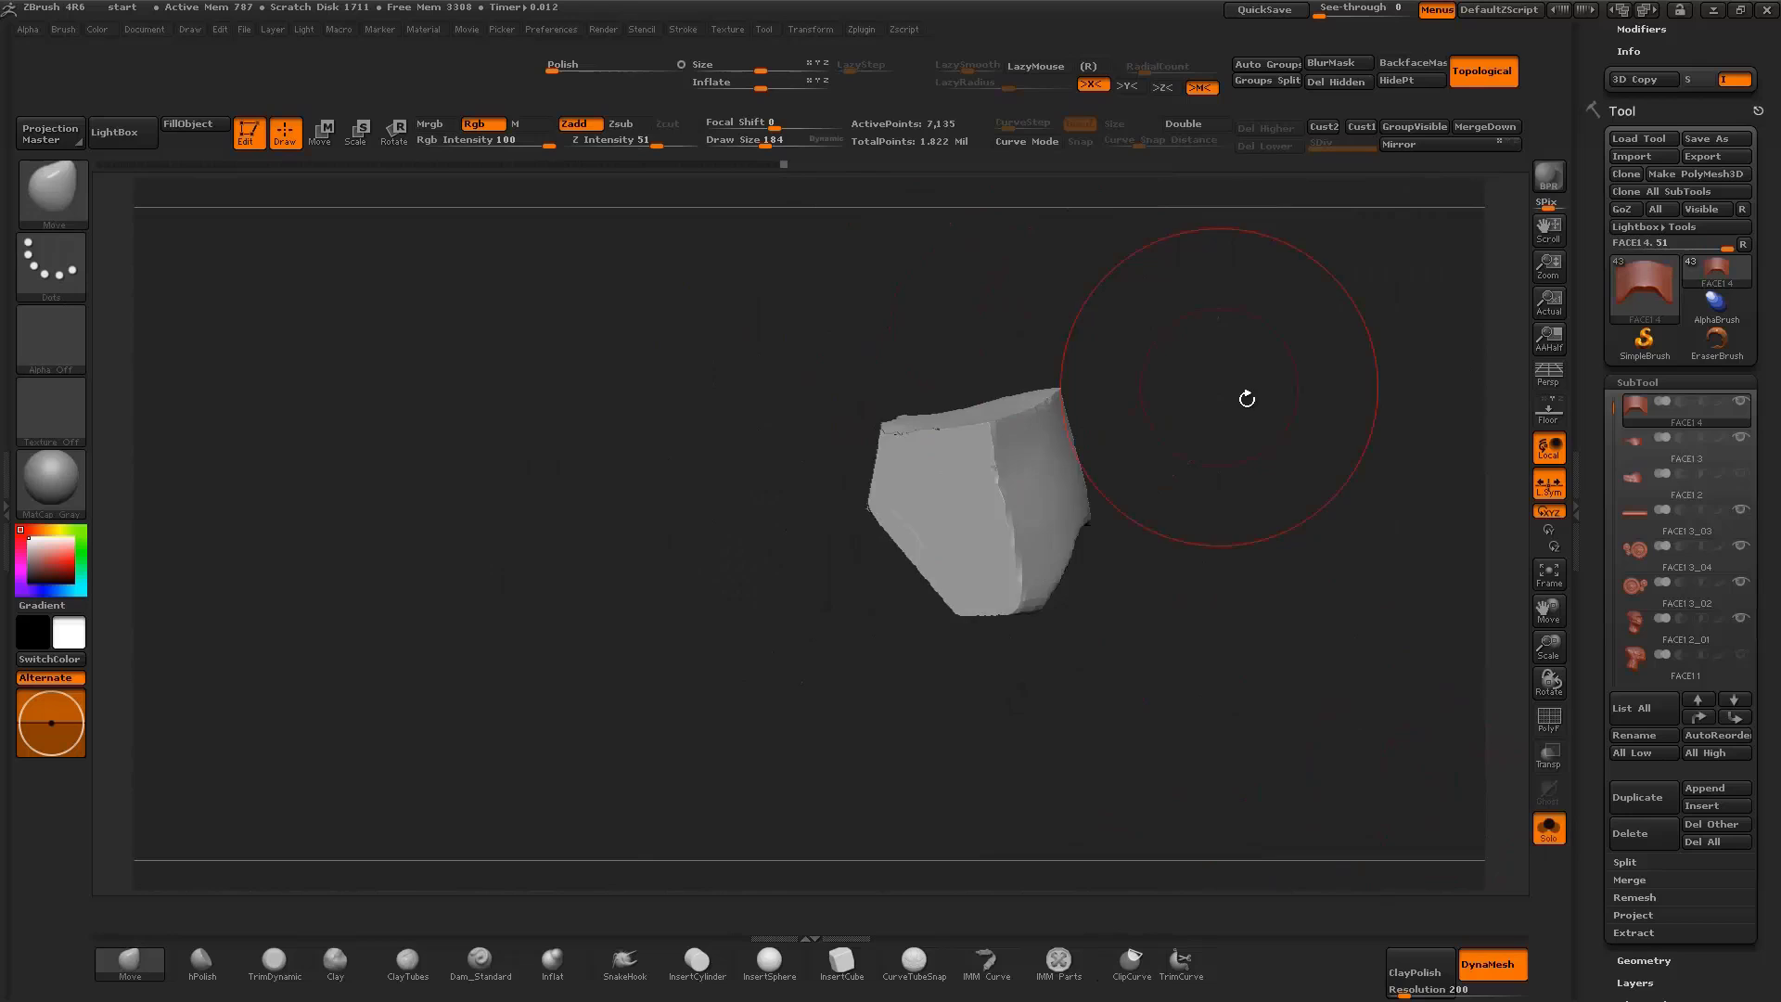
pyautogui.click(1548, 833)
pyautogui.moveTo(1459, 735)
pyautogui.mouseDown()
pyautogui.moveTo(1424, 614)
pyautogui.moveTo(1437, 620)
pyautogui.moveTo(1373, 620)
pyautogui.mouseUp()
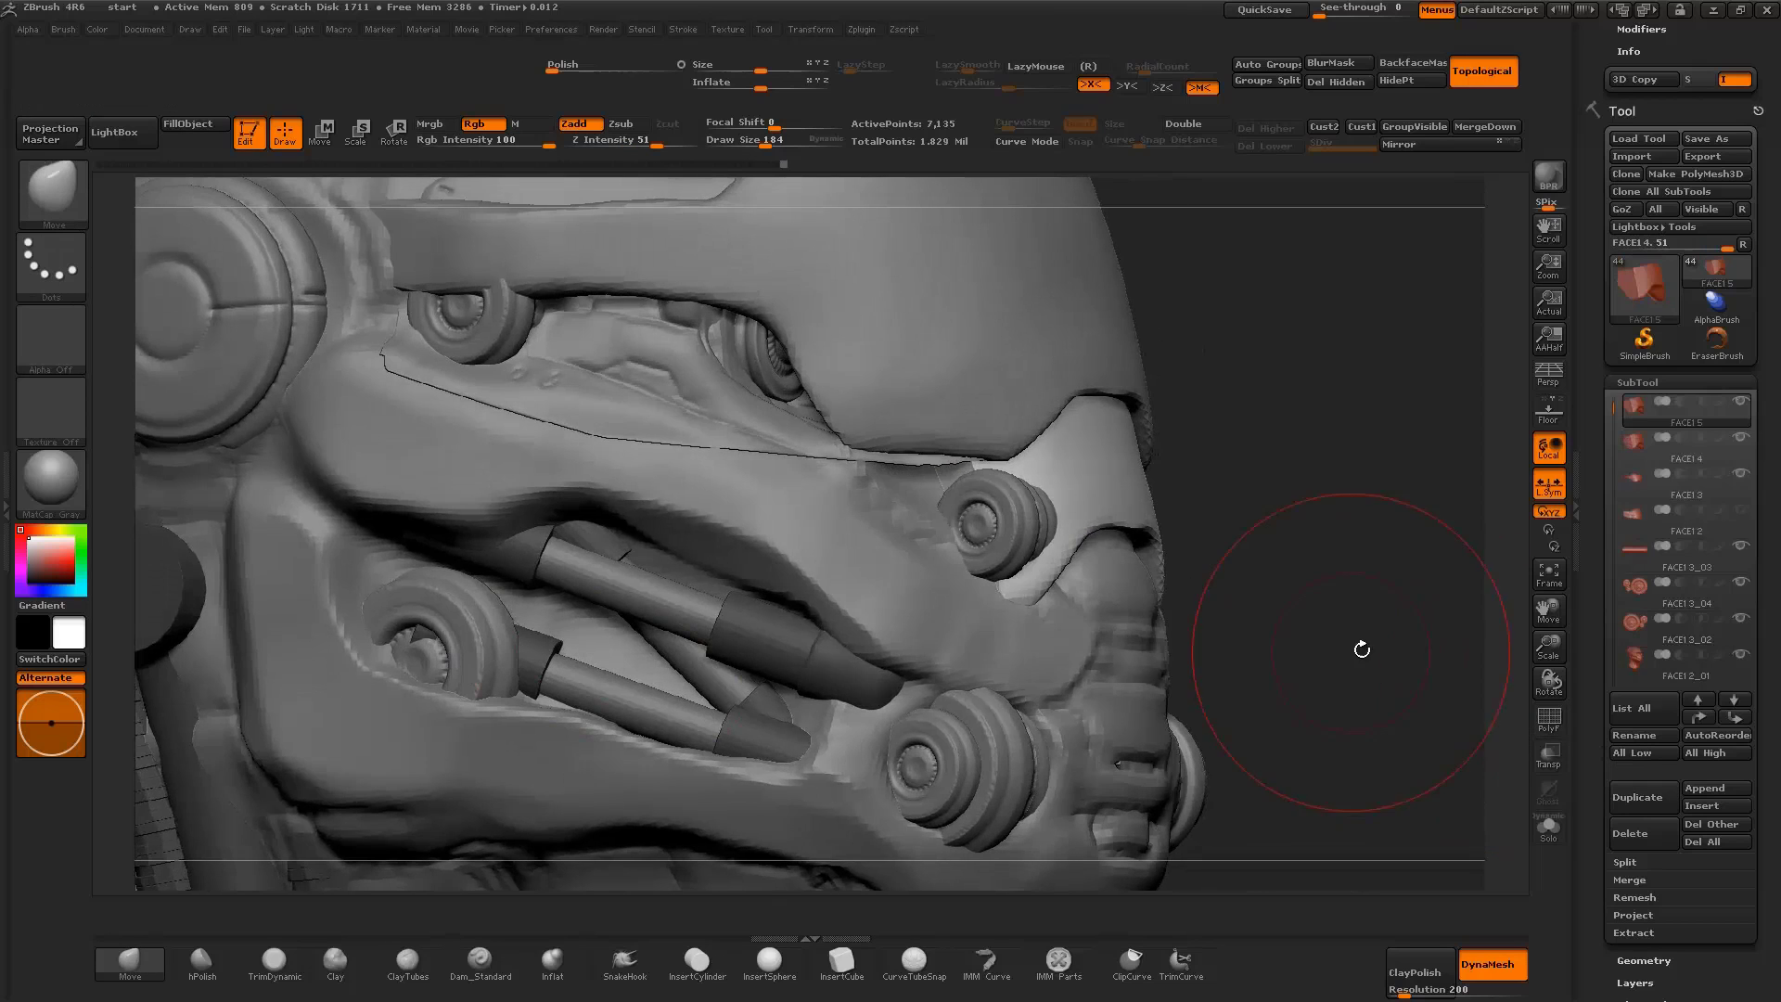
# Move and scale the cheek piece down and outward, and nudge the mouth guard, with Transpose
pyautogui.moveTo(1361, 649); pyautogui.dragTo(1098, 502)
pyautogui.press('w')
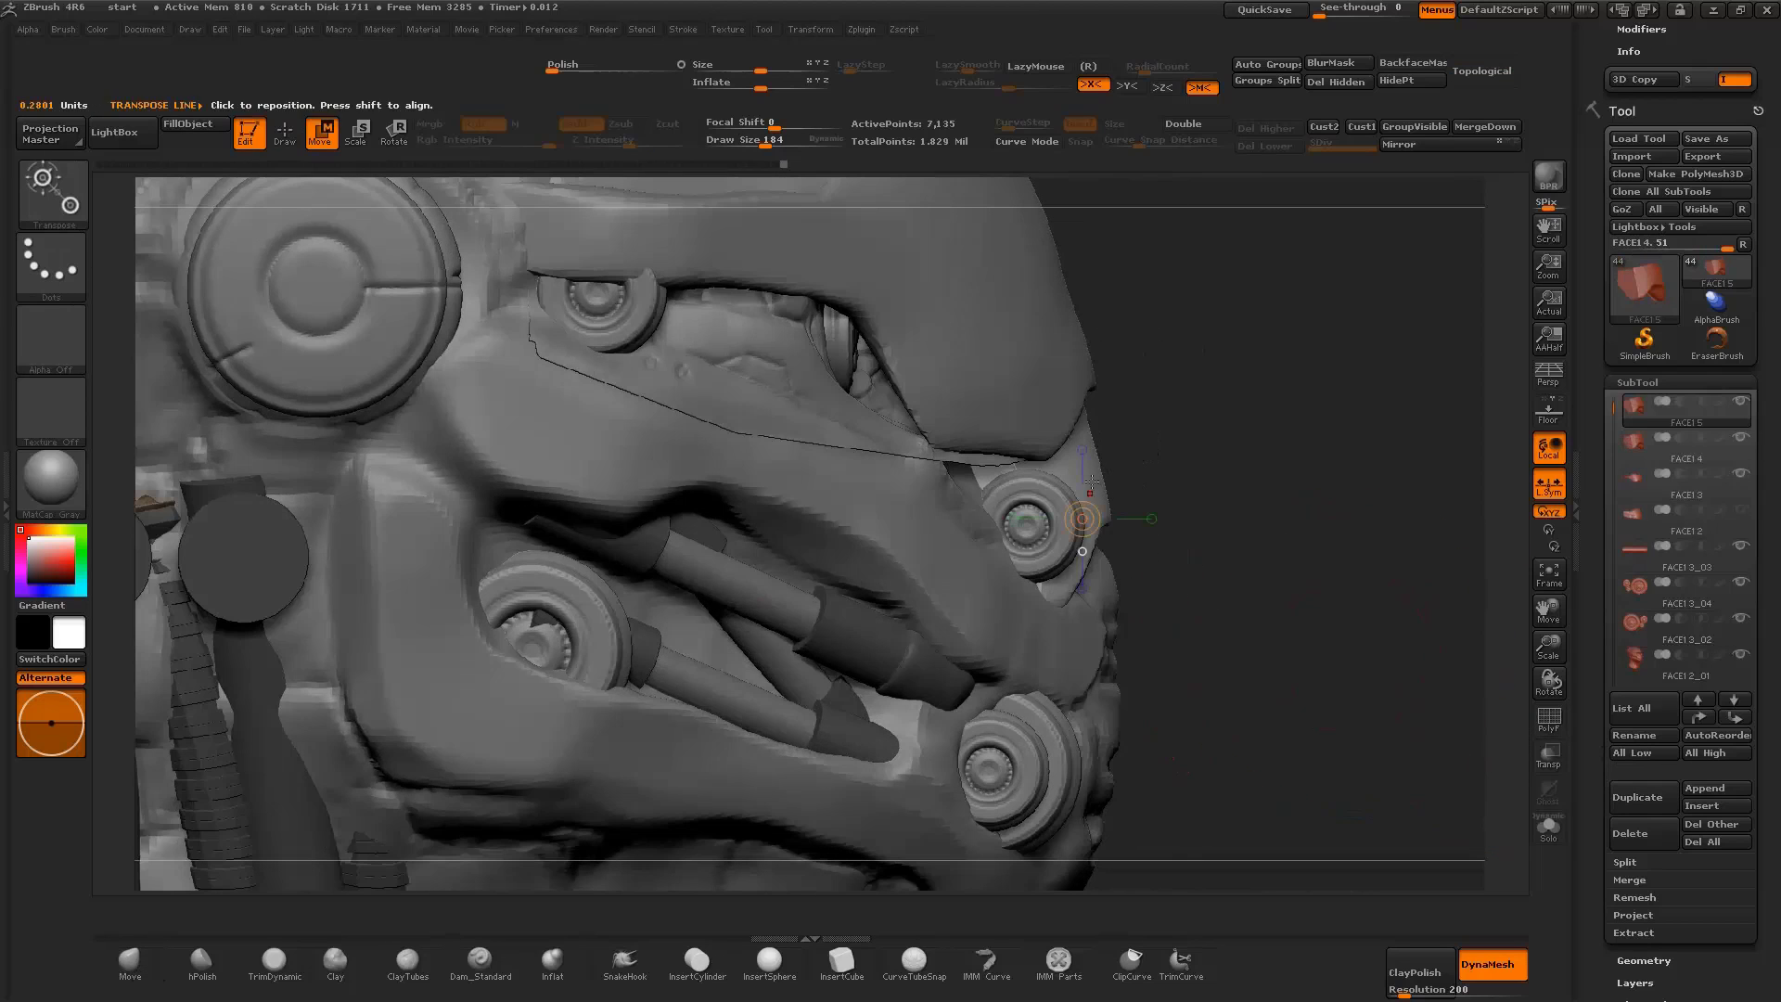
pyautogui.moveTo(1213, 538); pyautogui.dragTo(1229, 672)
pyautogui.press('e')
pyautogui.moveTo(1345, 632); pyautogui.dragTo(1218, 632)
pyautogui.press('w')
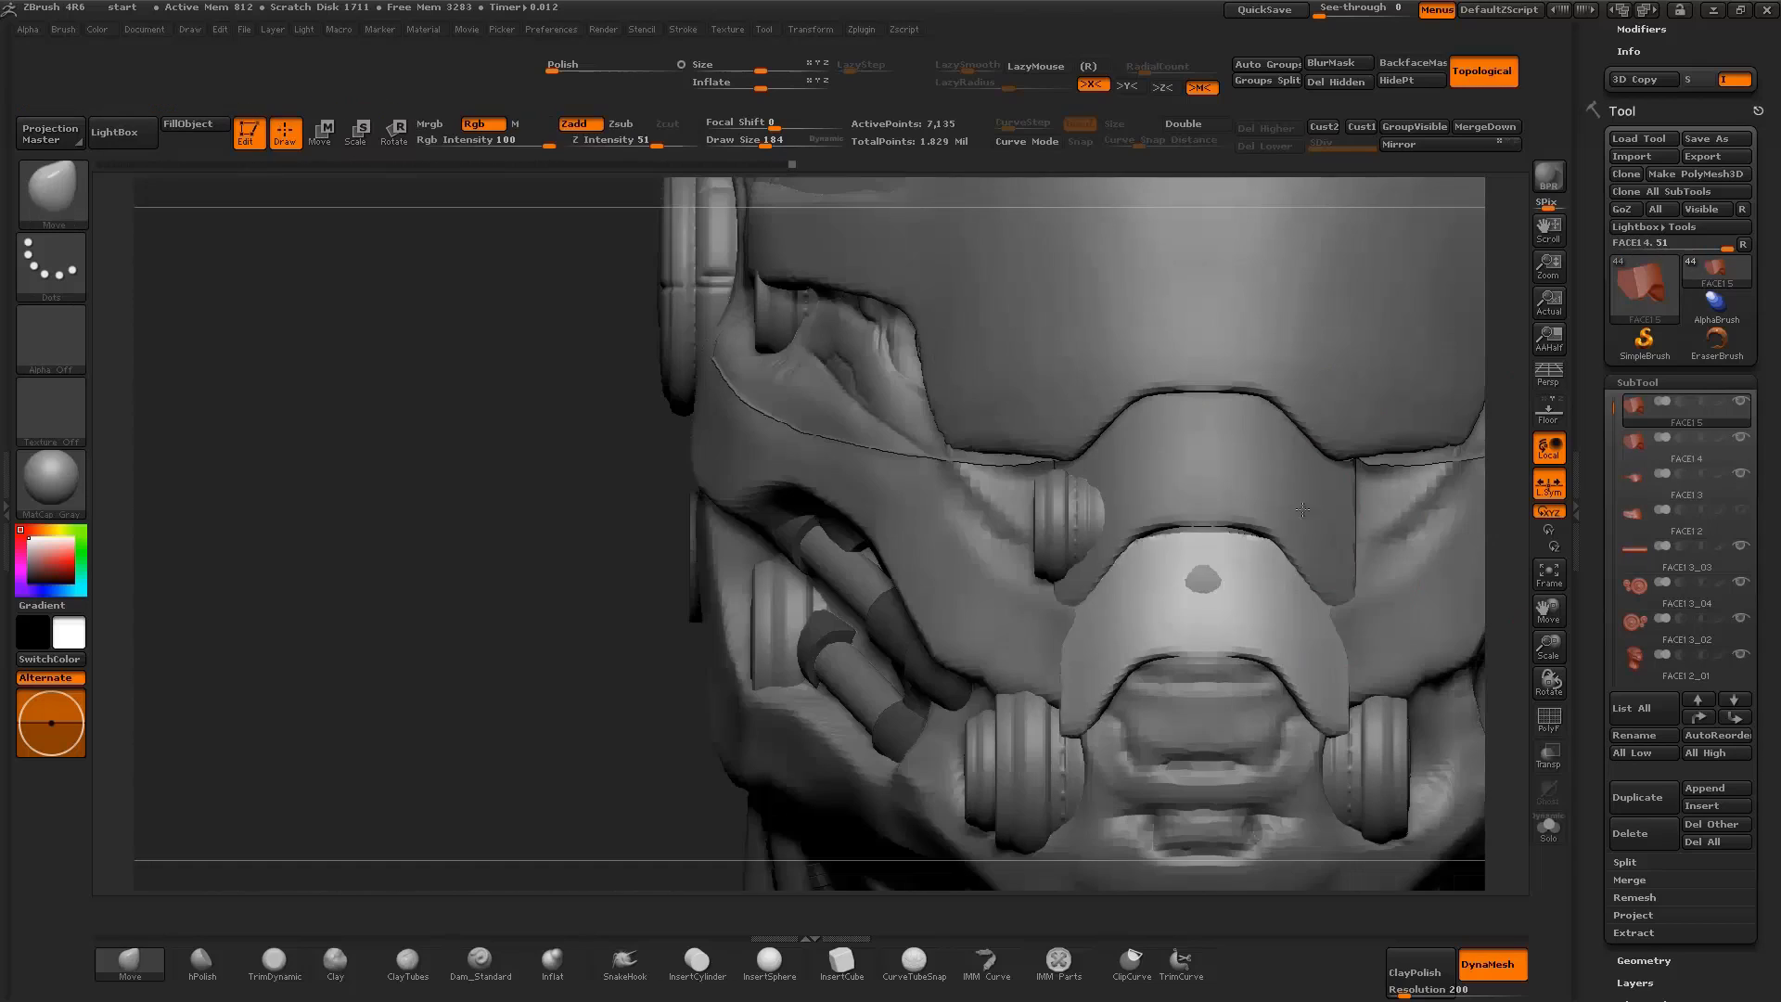
pyautogui.moveTo(1292, 556)
pyautogui.mouseDown()
pyautogui.moveTo(1337, 638)
pyautogui.moveTo(1339, 596)
pyautogui.mouseUp()
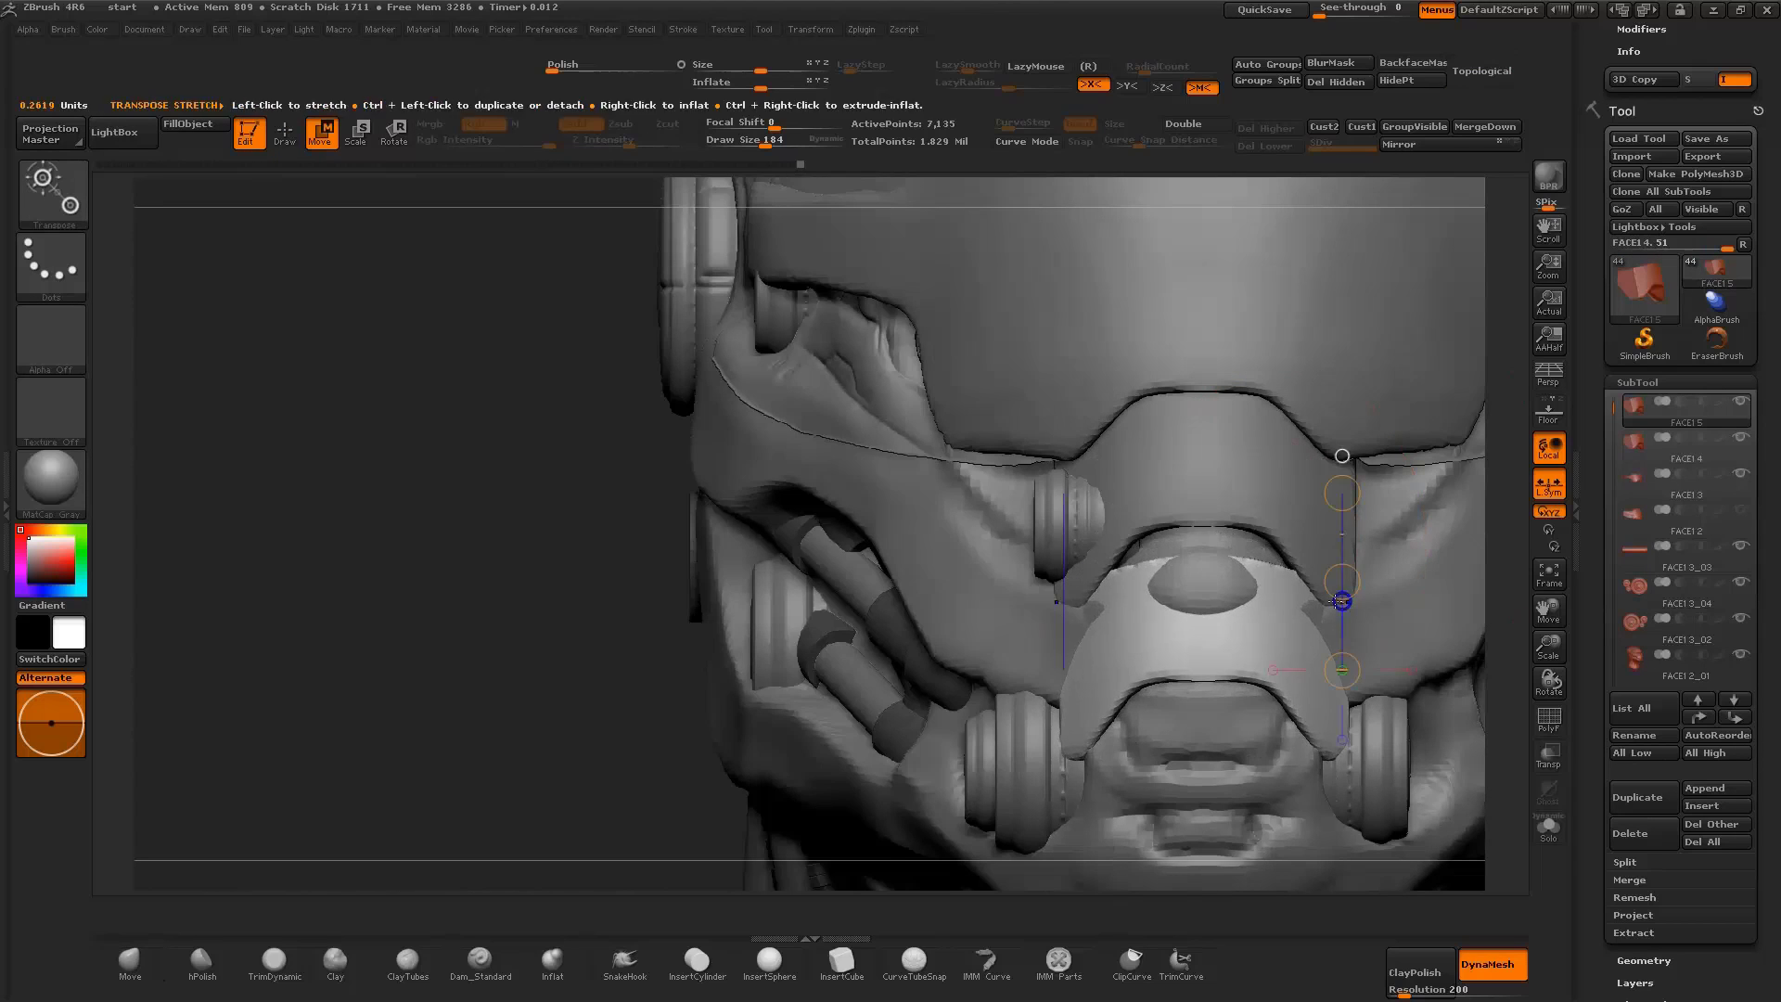
pyautogui.press('q')
# Select FACE12_01, then FACE15, from a side view of the mask
pyautogui.moveTo(482, 755)
pyautogui.mouseDown()
pyautogui.moveTo(649, 742)
pyautogui.moveTo(526, 722)
pyautogui.moveTo(597, 702)
pyautogui.mouseUp()
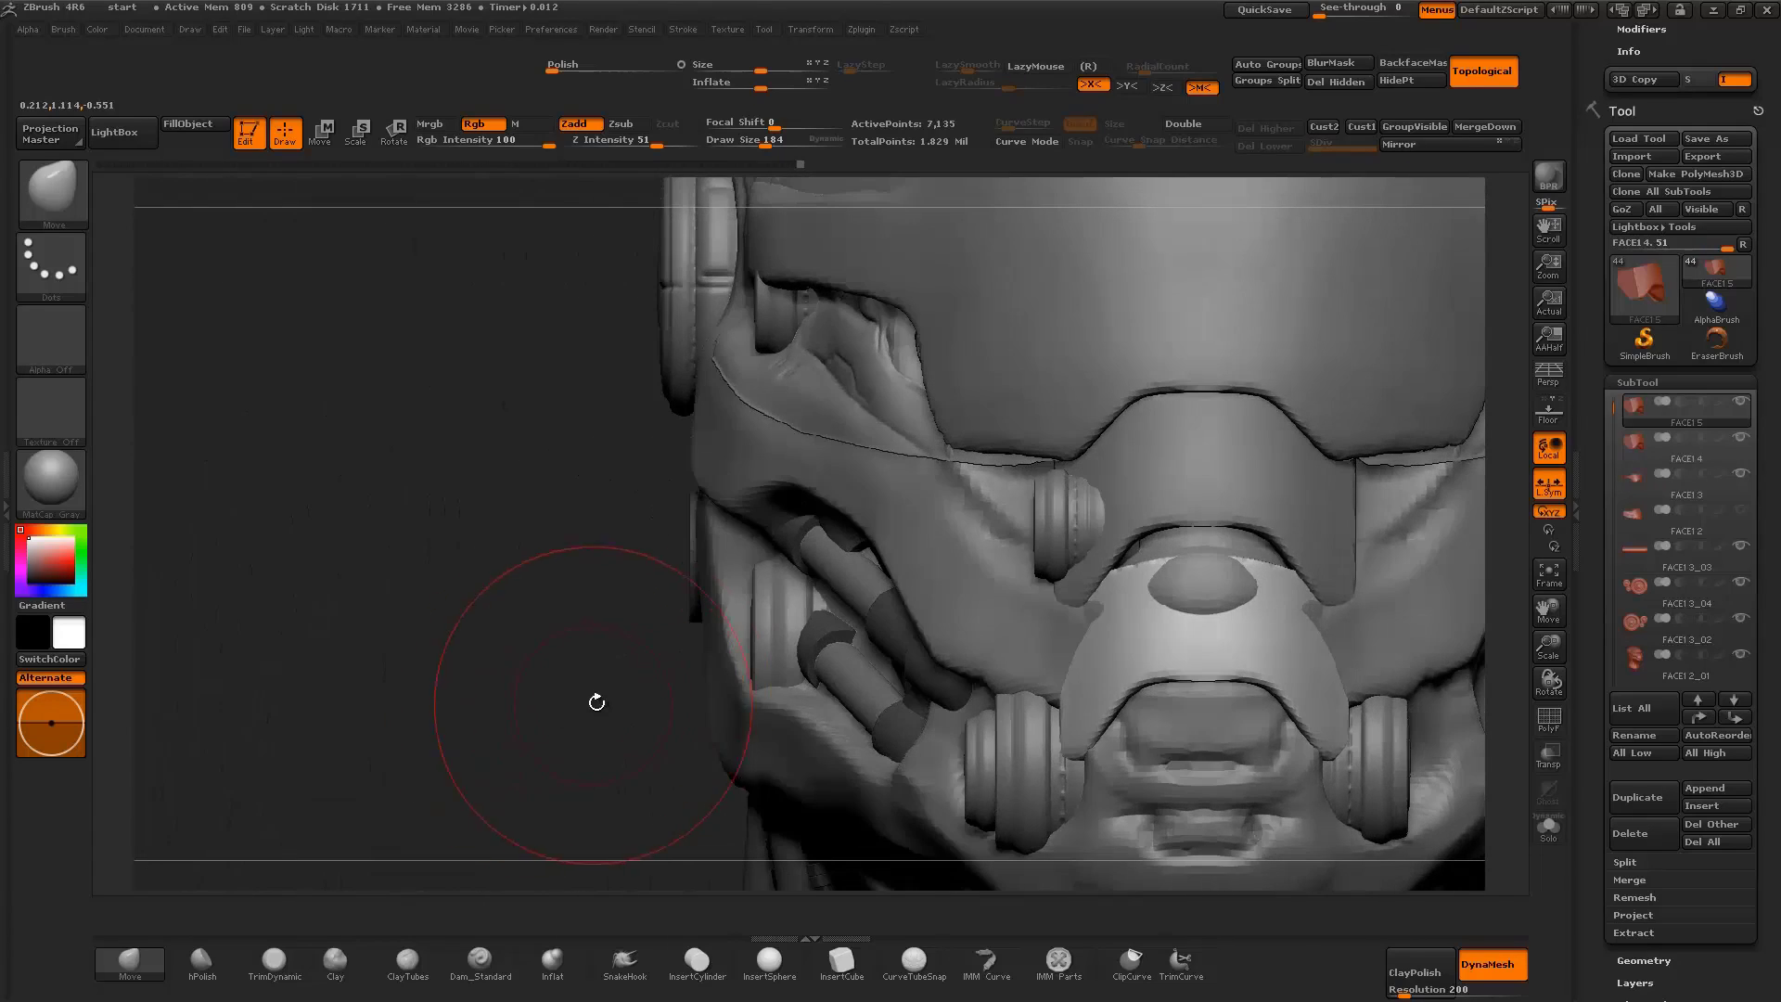
pyautogui.keyDown('alt'); pyautogui.click(984, 637); pyautogui.keyUp('alt')
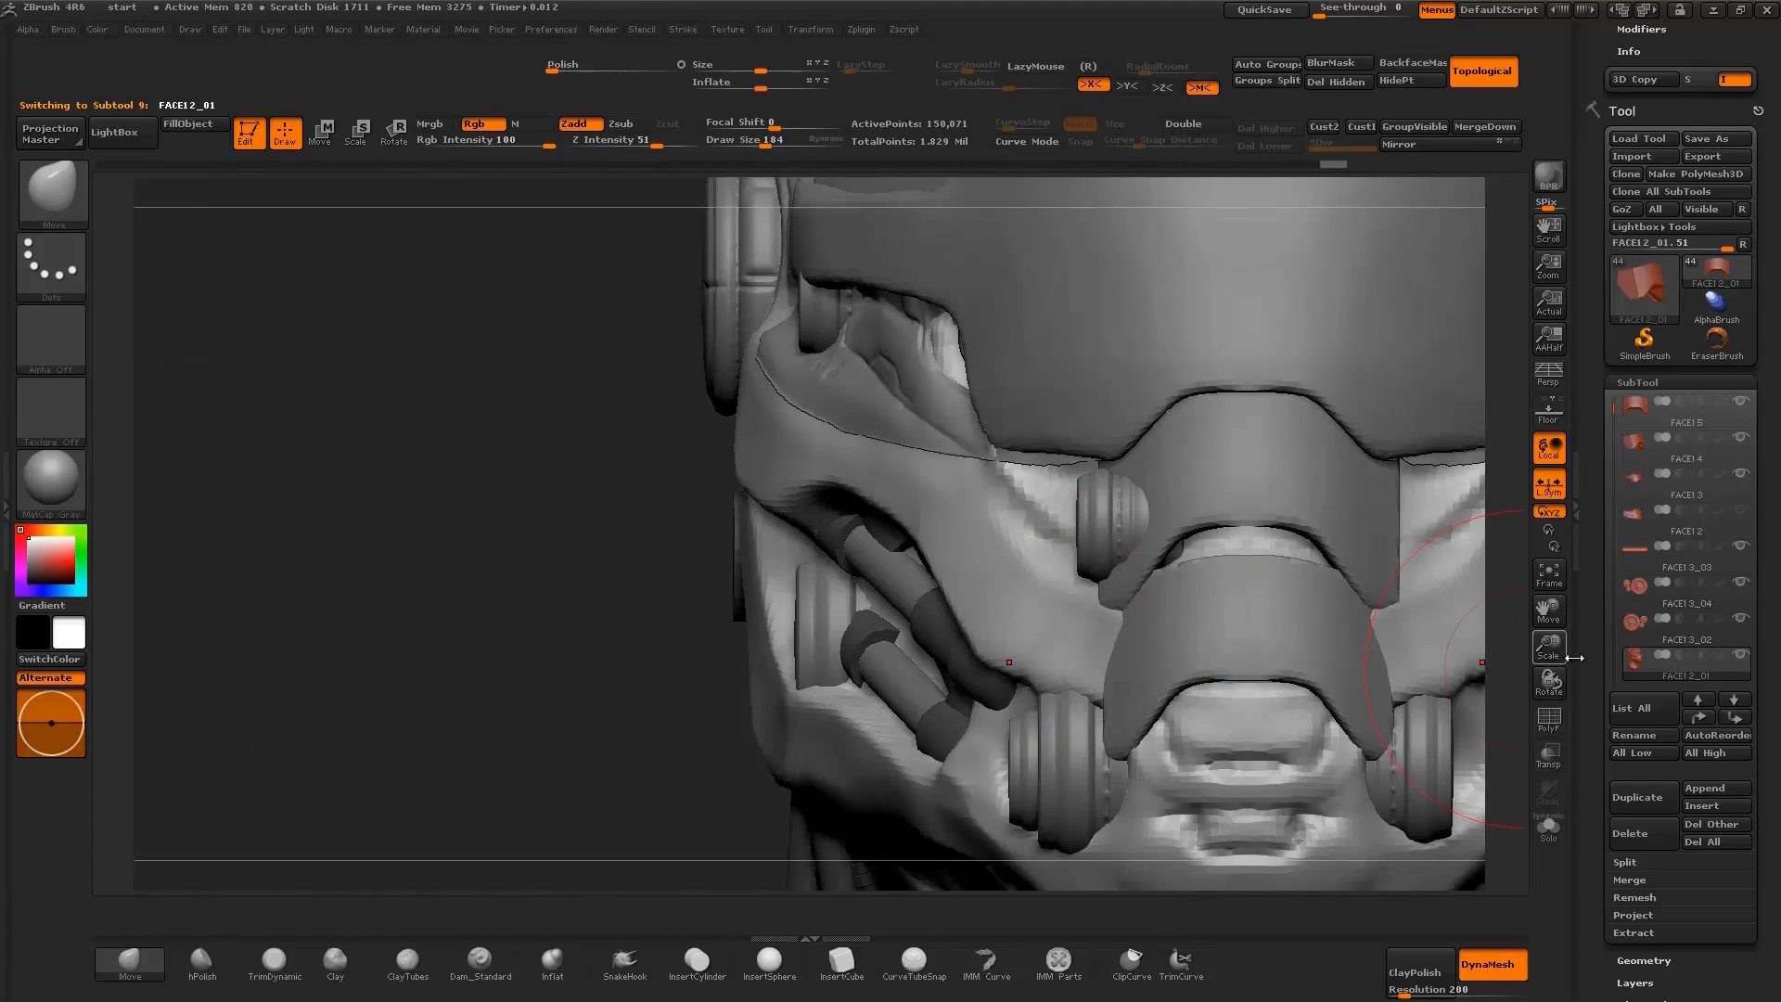
pyautogui.moveTo(1547, 649); pyautogui.dragTo(974, 705)
pyautogui.moveTo(1548, 649); pyautogui.dragTo(1546, 700)
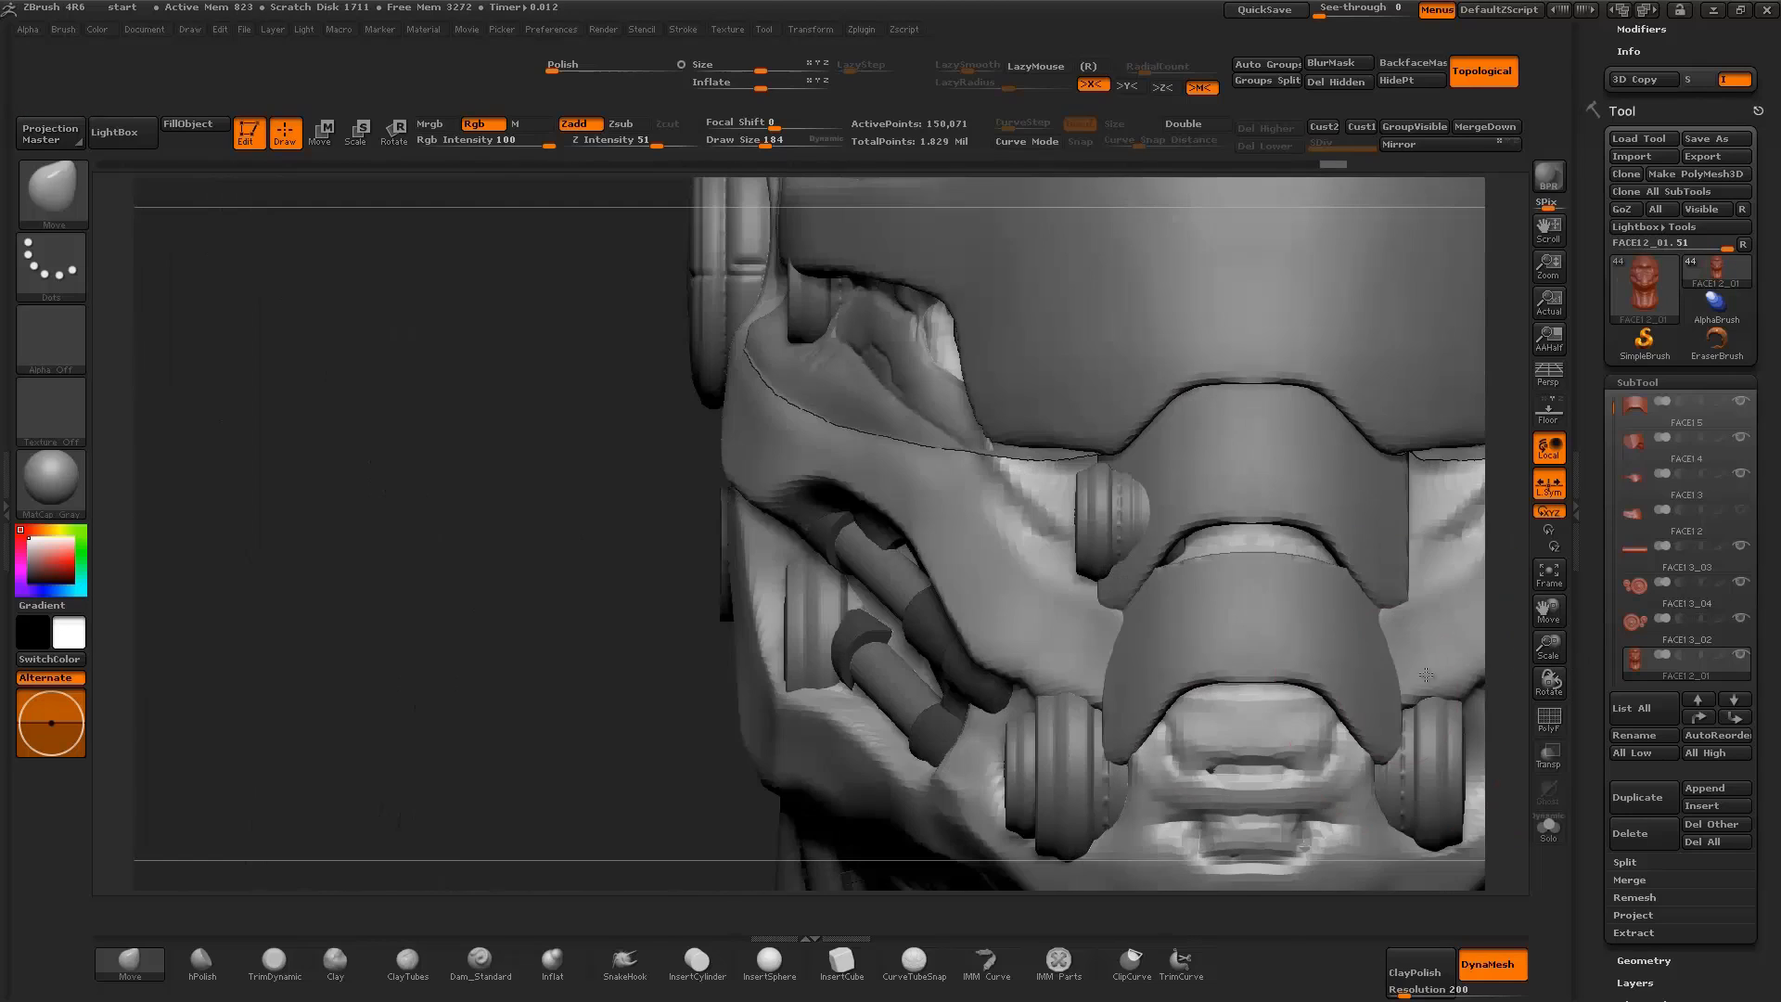
pyautogui.keyDown('alt'); pyautogui.click(1130, 730); pyautogui.keyUp('alt')
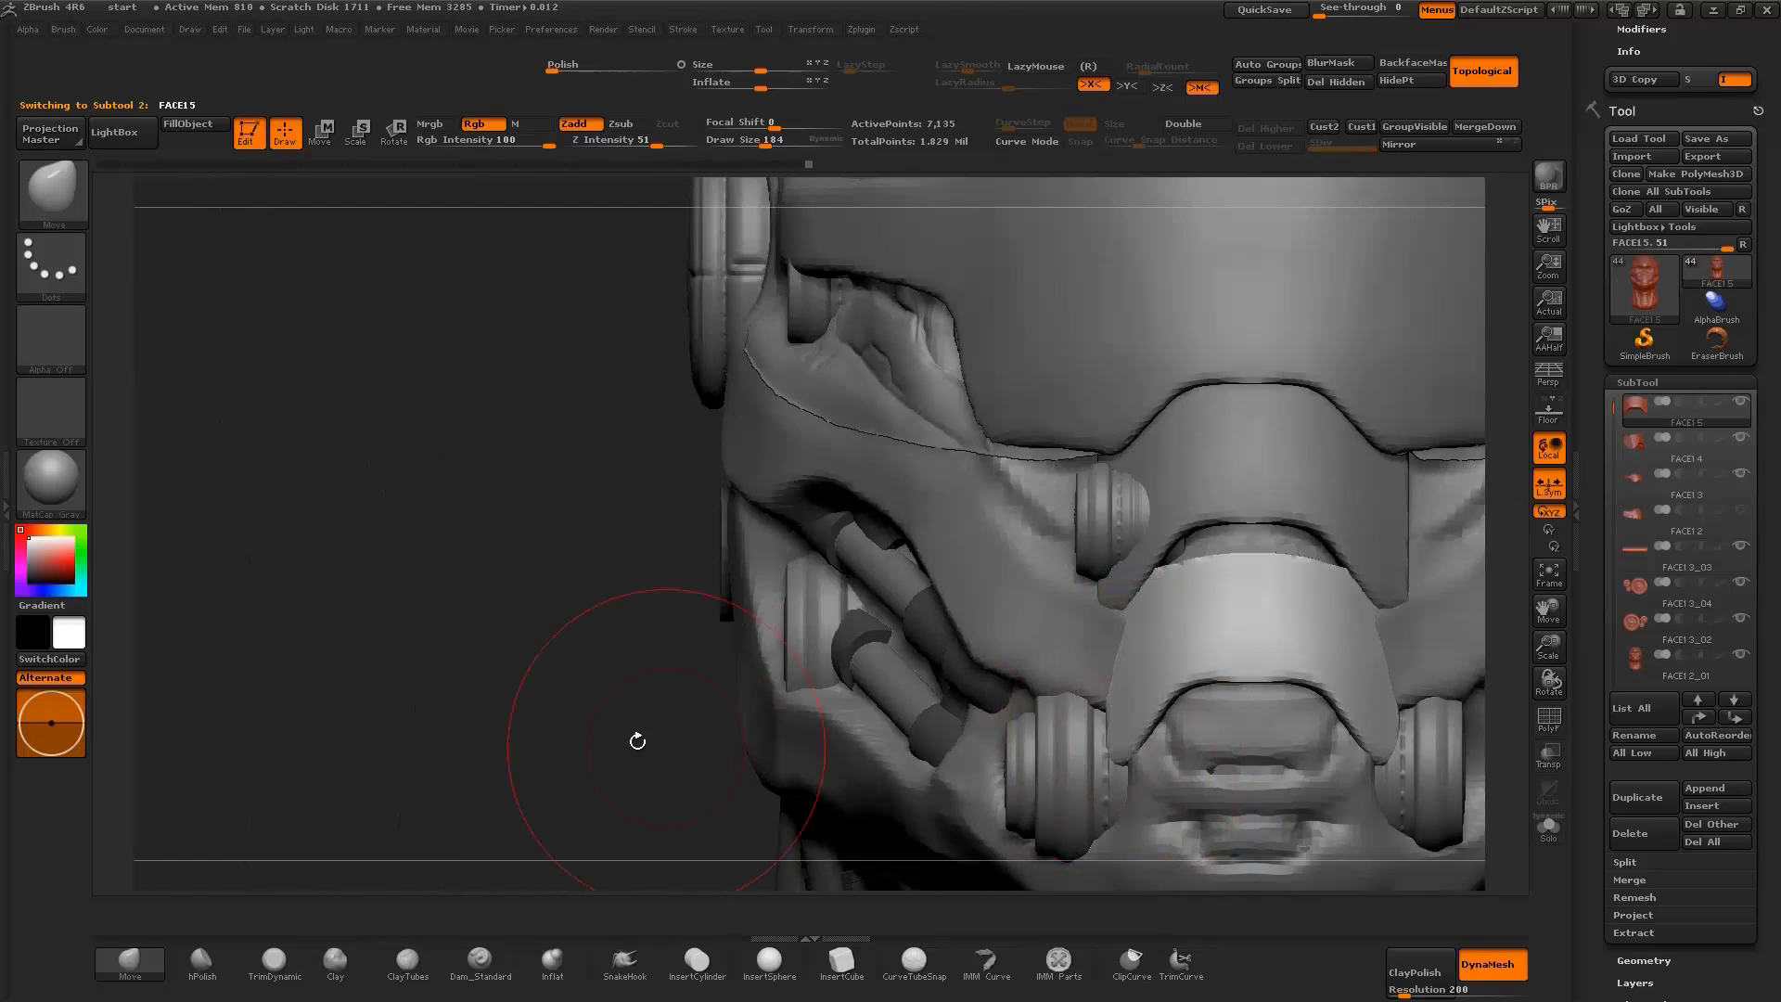
# Inspect FACE15 from several angles, then duplicate it into FACE16 and enter Transpose Move
pyautogui.moveTo(638, 740); pyautogui.dragTo(1119, 724)
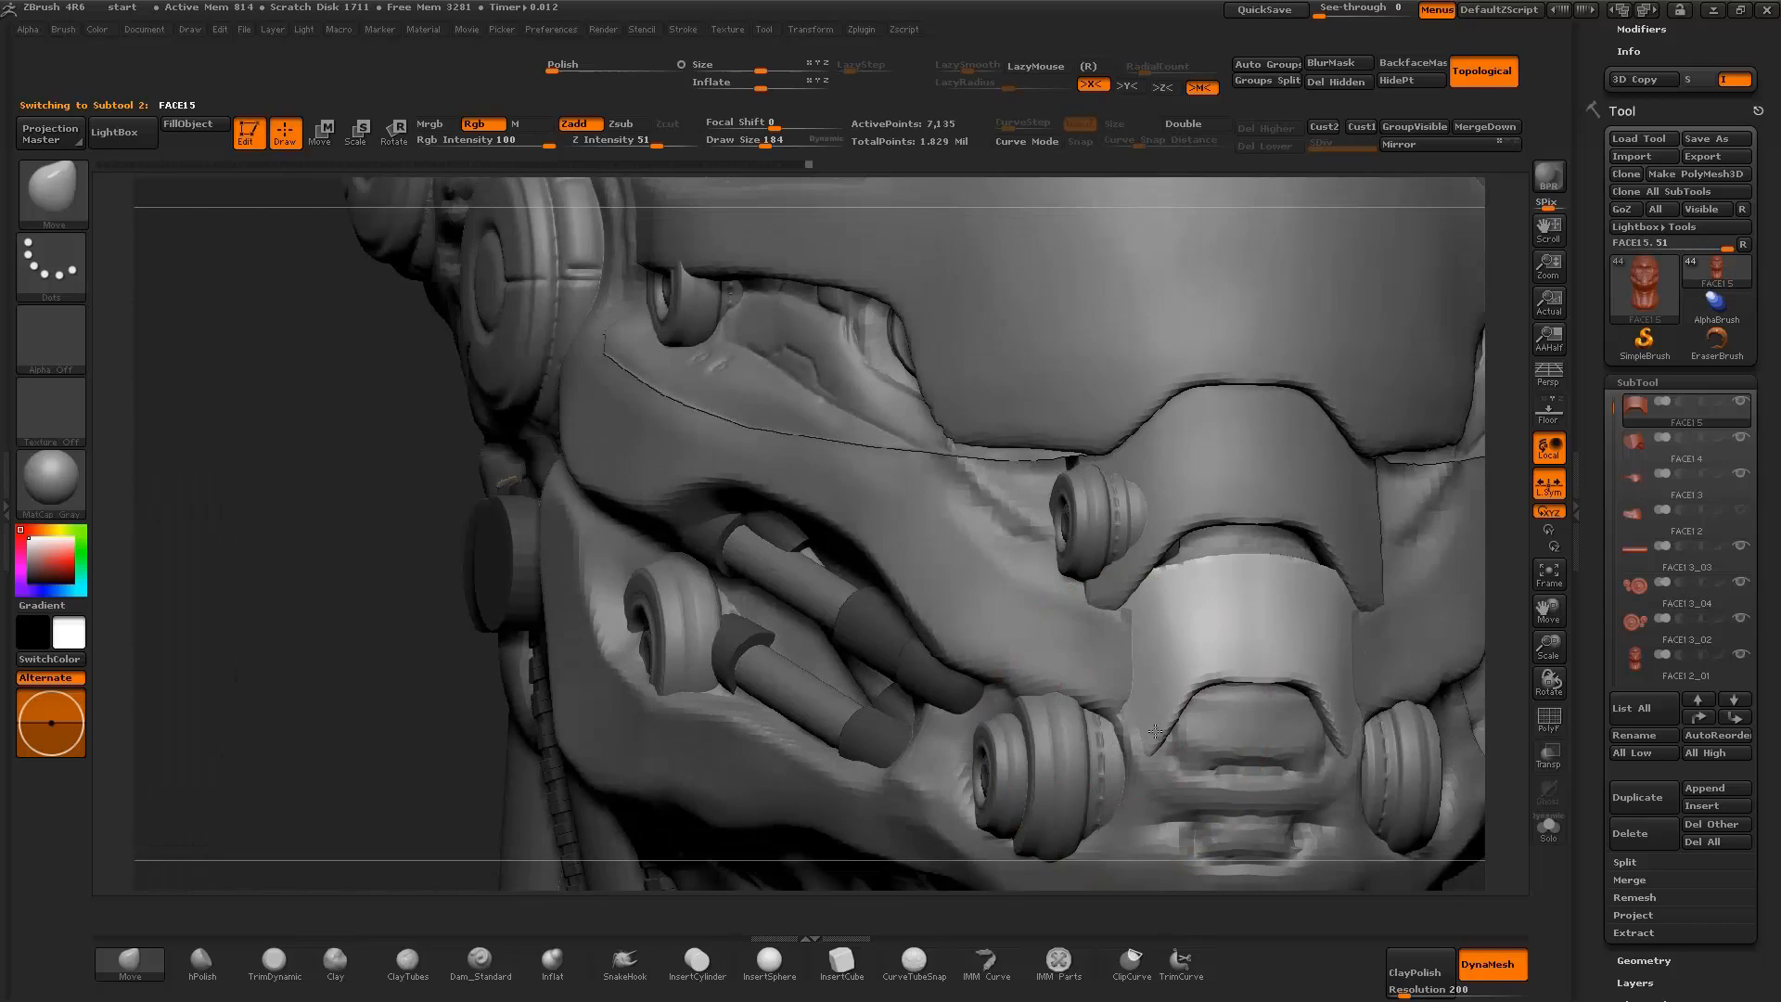
pyautogui.moveTo(435, 711); pyautogui.dragTo(1039, 571)
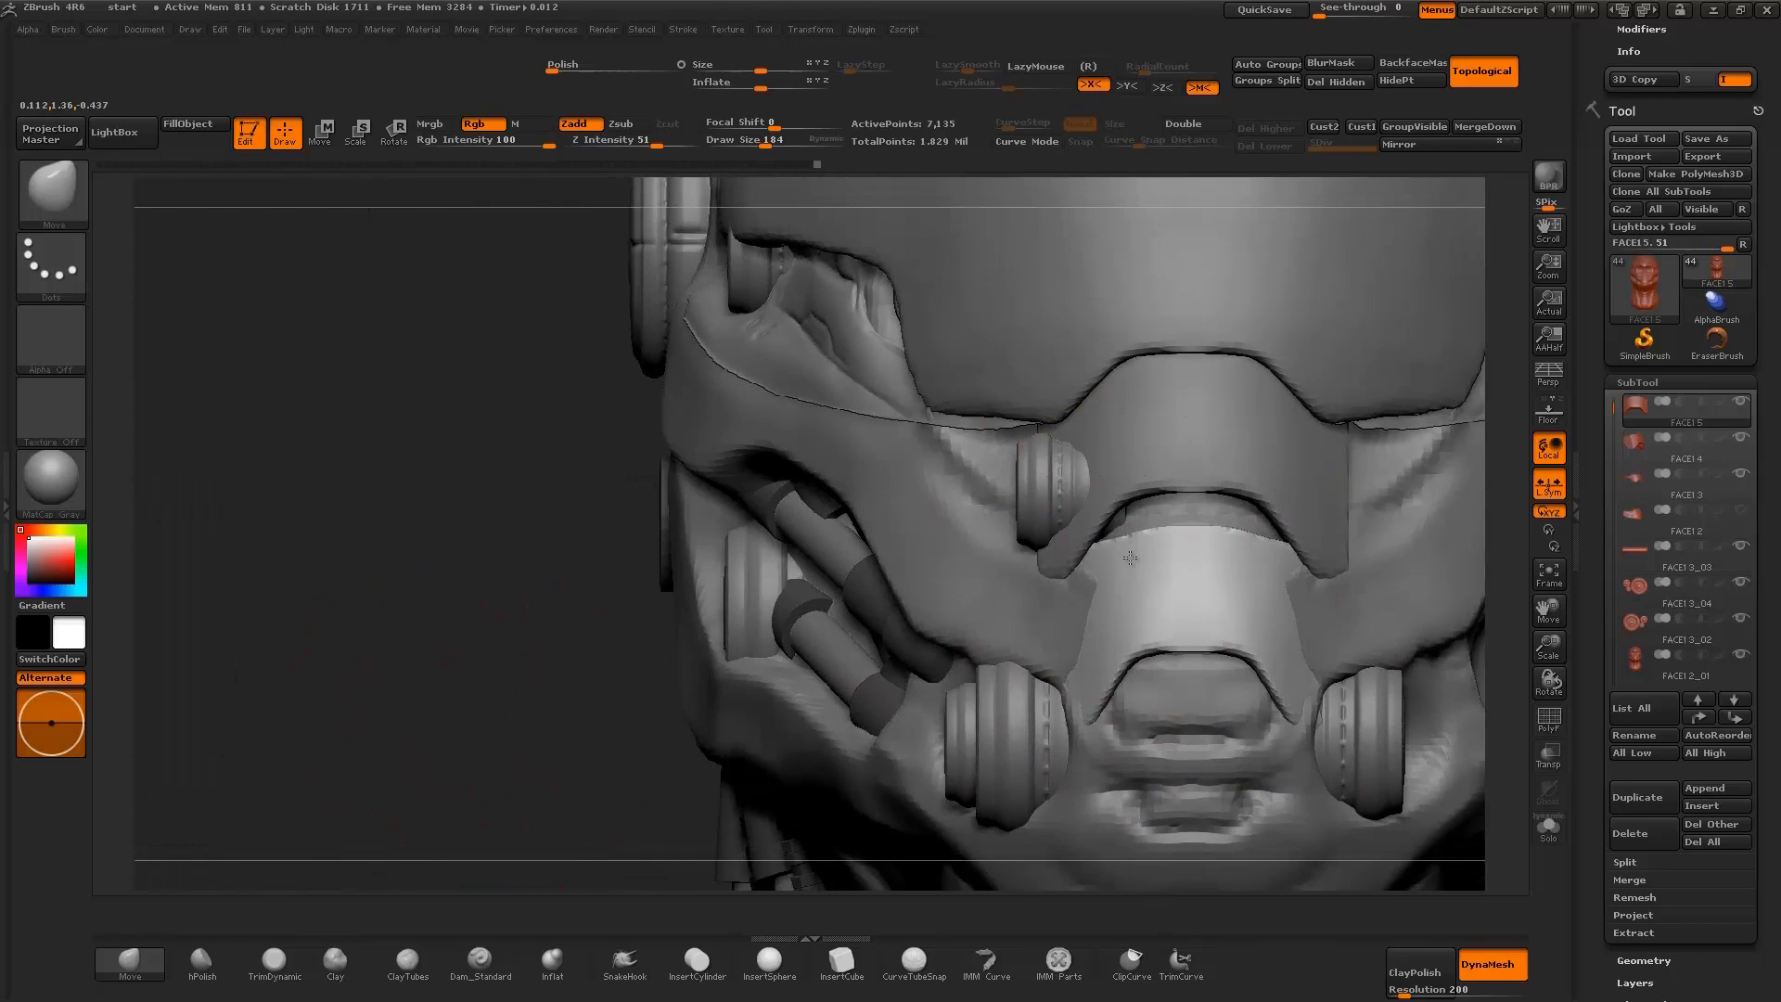
pyautogui.moveTo(550, 723)
pyautogui.mouseDown()
pyautogui.moveTo(994, 557)
pyautogui.moveTo(1471, 643)
pyautogui.moveTo(1168, 621)
pyautogui.moveTo(1224, 633)
pyautogui.mouseUp()
pyautogui.moveTo(1549, 623); pyautogui.dragTo(1547, 668)
pyautogui.moveTo(770, 692)
pyautogui.mouseDown()
pyautogui.moveTo(1159, 649)
pyautogui.moveTo(1418, 663)
pyautogui.moveTo(1525, 714)
pyautogui.mouseUp()
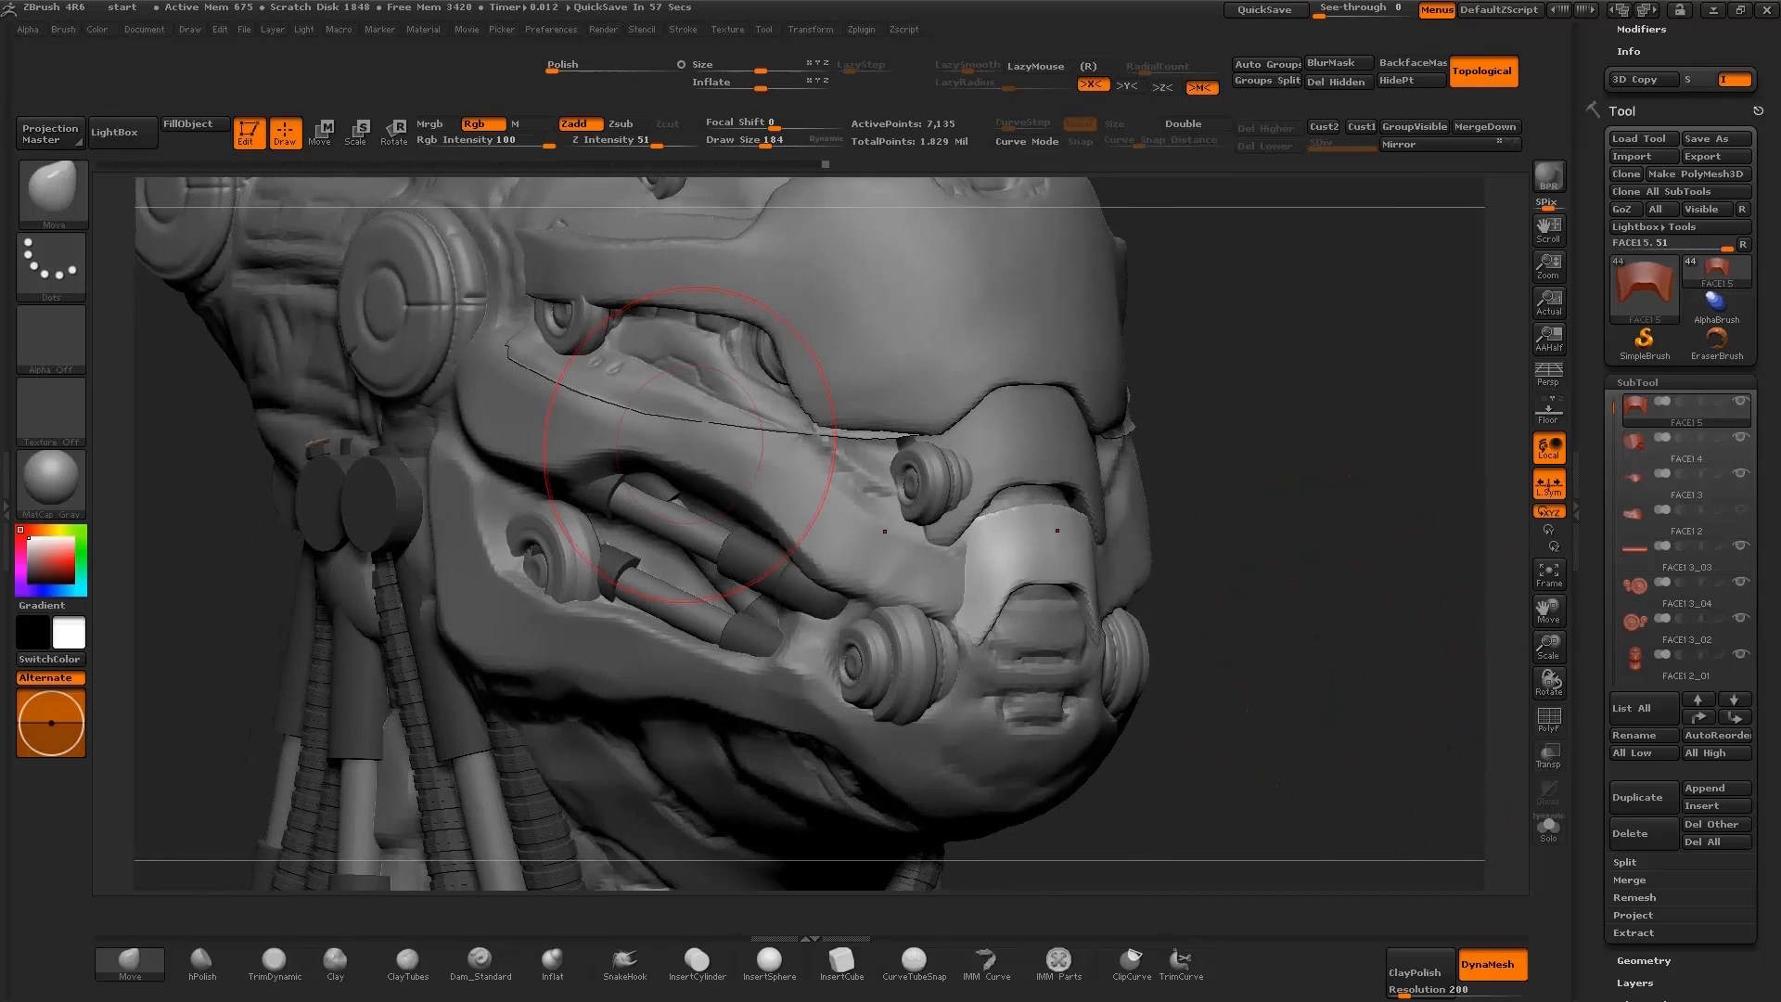
pyautogui.moveTo(1254, 587); pyautogui.dragTo(1301, 604)
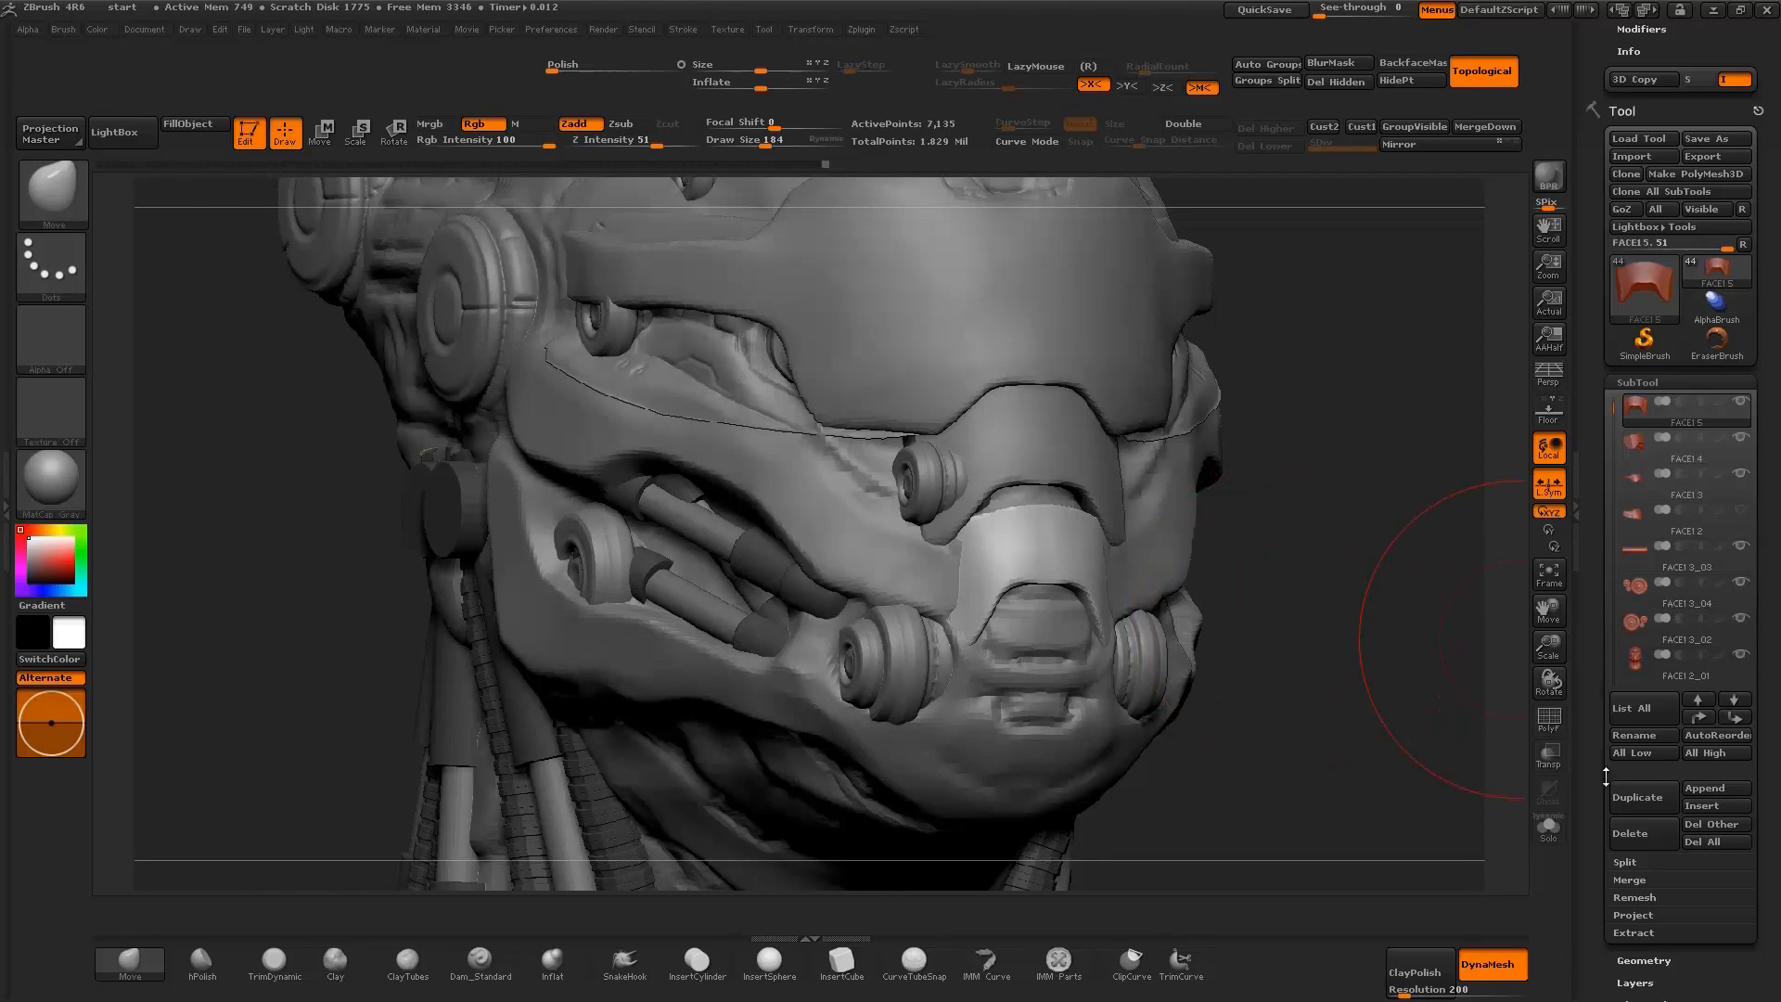
pyautogui.click(1639, 798)
pyautogui.press('w')
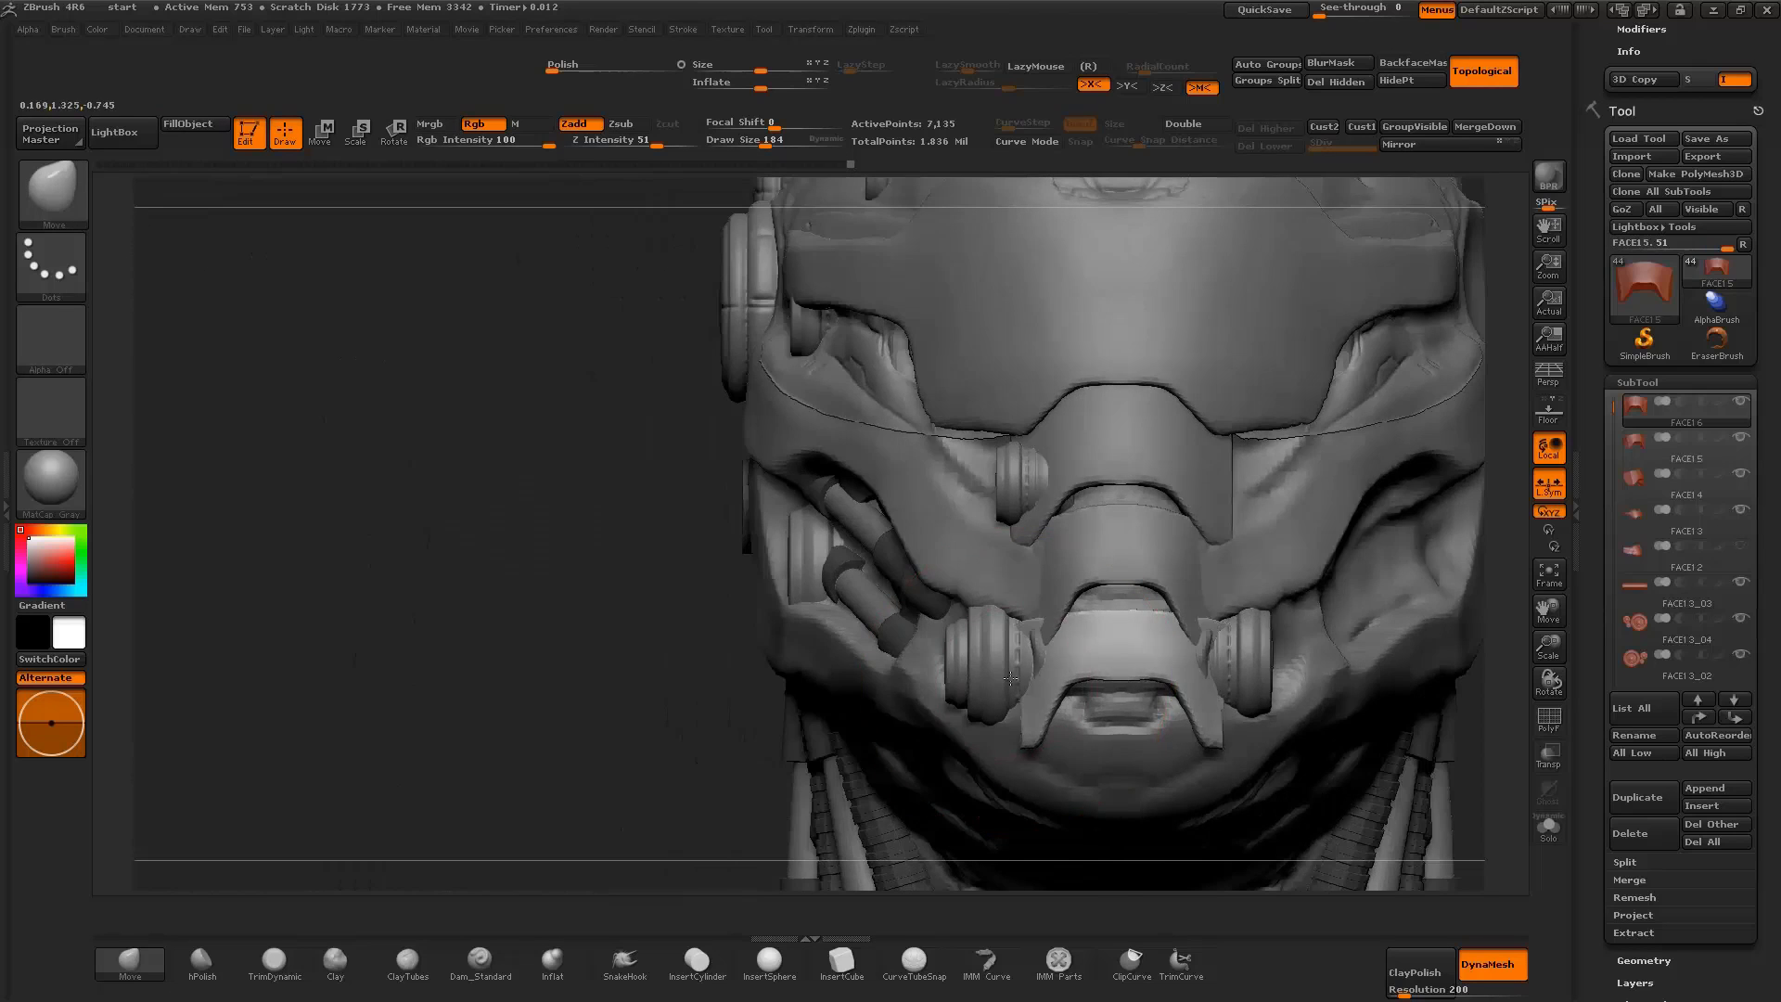
# Make FACE12_01, then FACE16, active and reduce the brush Draw Size to 137
pyautogui.keyDown('alt'); pyautogui.click(1120, 687); pyautogui.keyUp('alt')
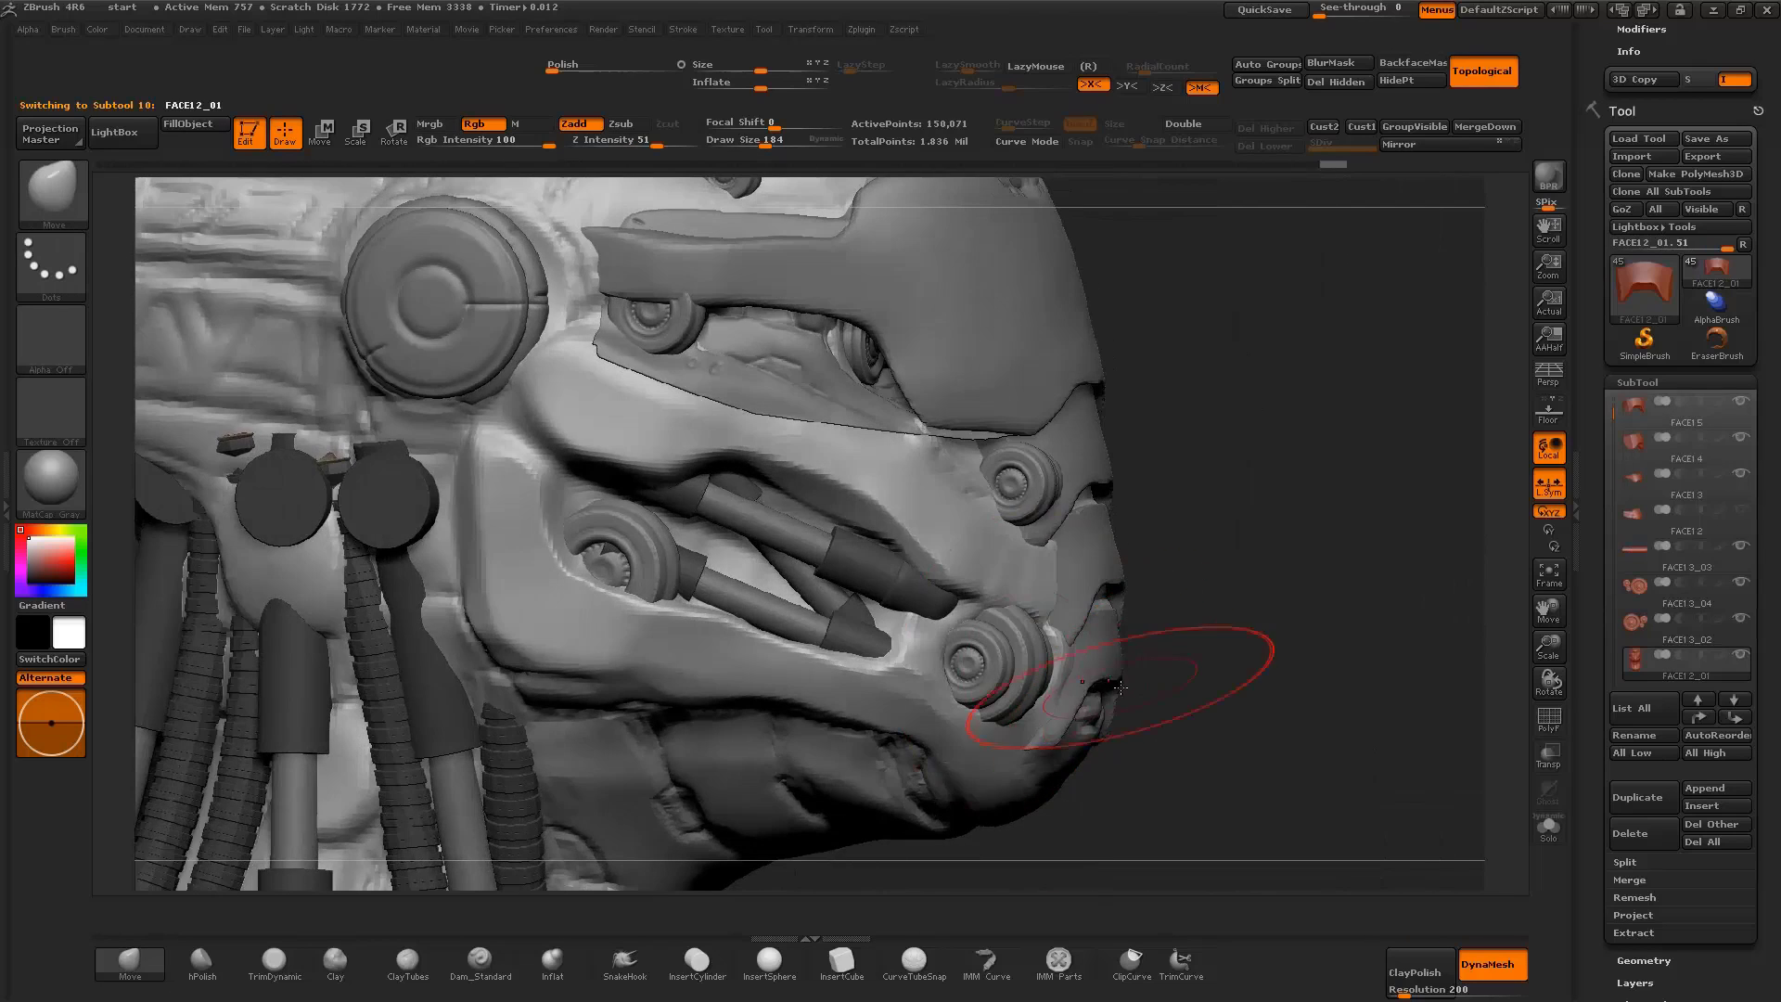
pyautogui.moveTo(1222, 668); pyautogui.dragTo(1057, 662)
pyautogui.moveTo(645, 671); pyautogui.dragTo(1039, 735)
pyautogui.keyDown('alt'); pyautogui.click(1115, 720); pyautogui.keyUp('alt')
pyautogui.press('space')
pyautogui.click(1043, 738)
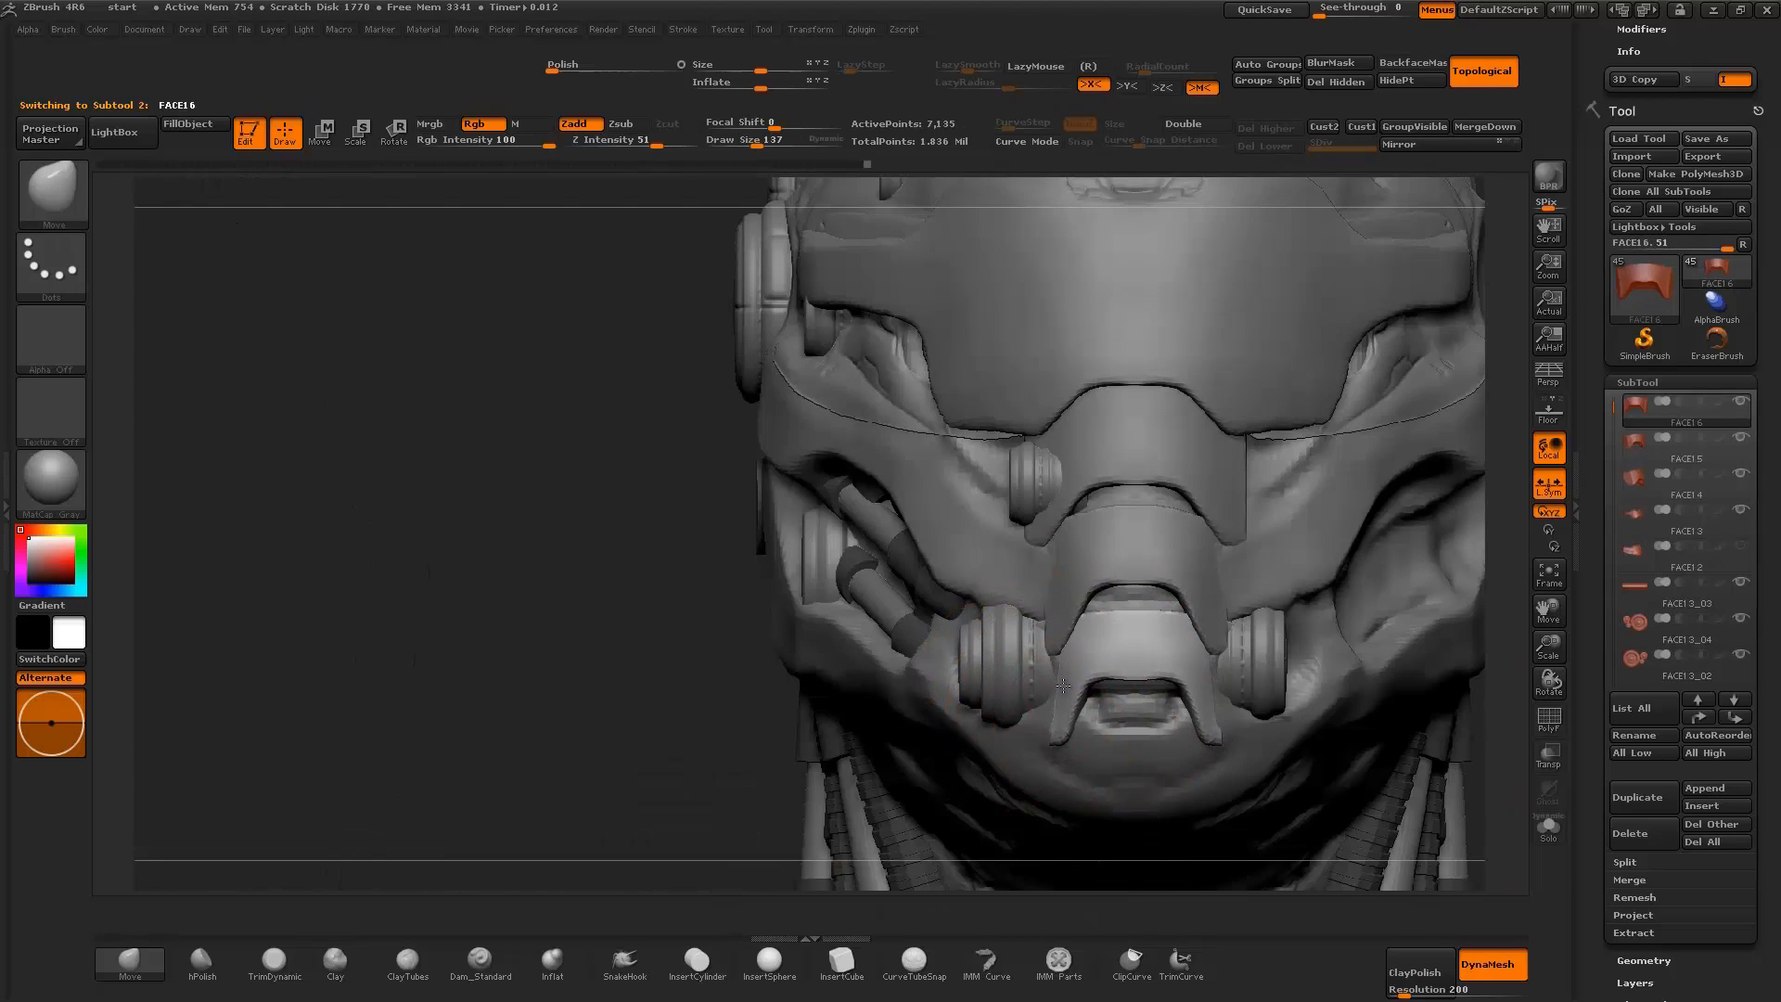
# Switch through FACE15, FACE13 and FACE14 to locate each nose plate on the head
pyautogui.keyDown('alt'); pyautogui.click(1096, 581); pyautogui.keyUp('alt')
pyautogui.moveTo(1475, 626); pyautogui.dragTo(1149, 429)
pyautogui.click(1458, 644)
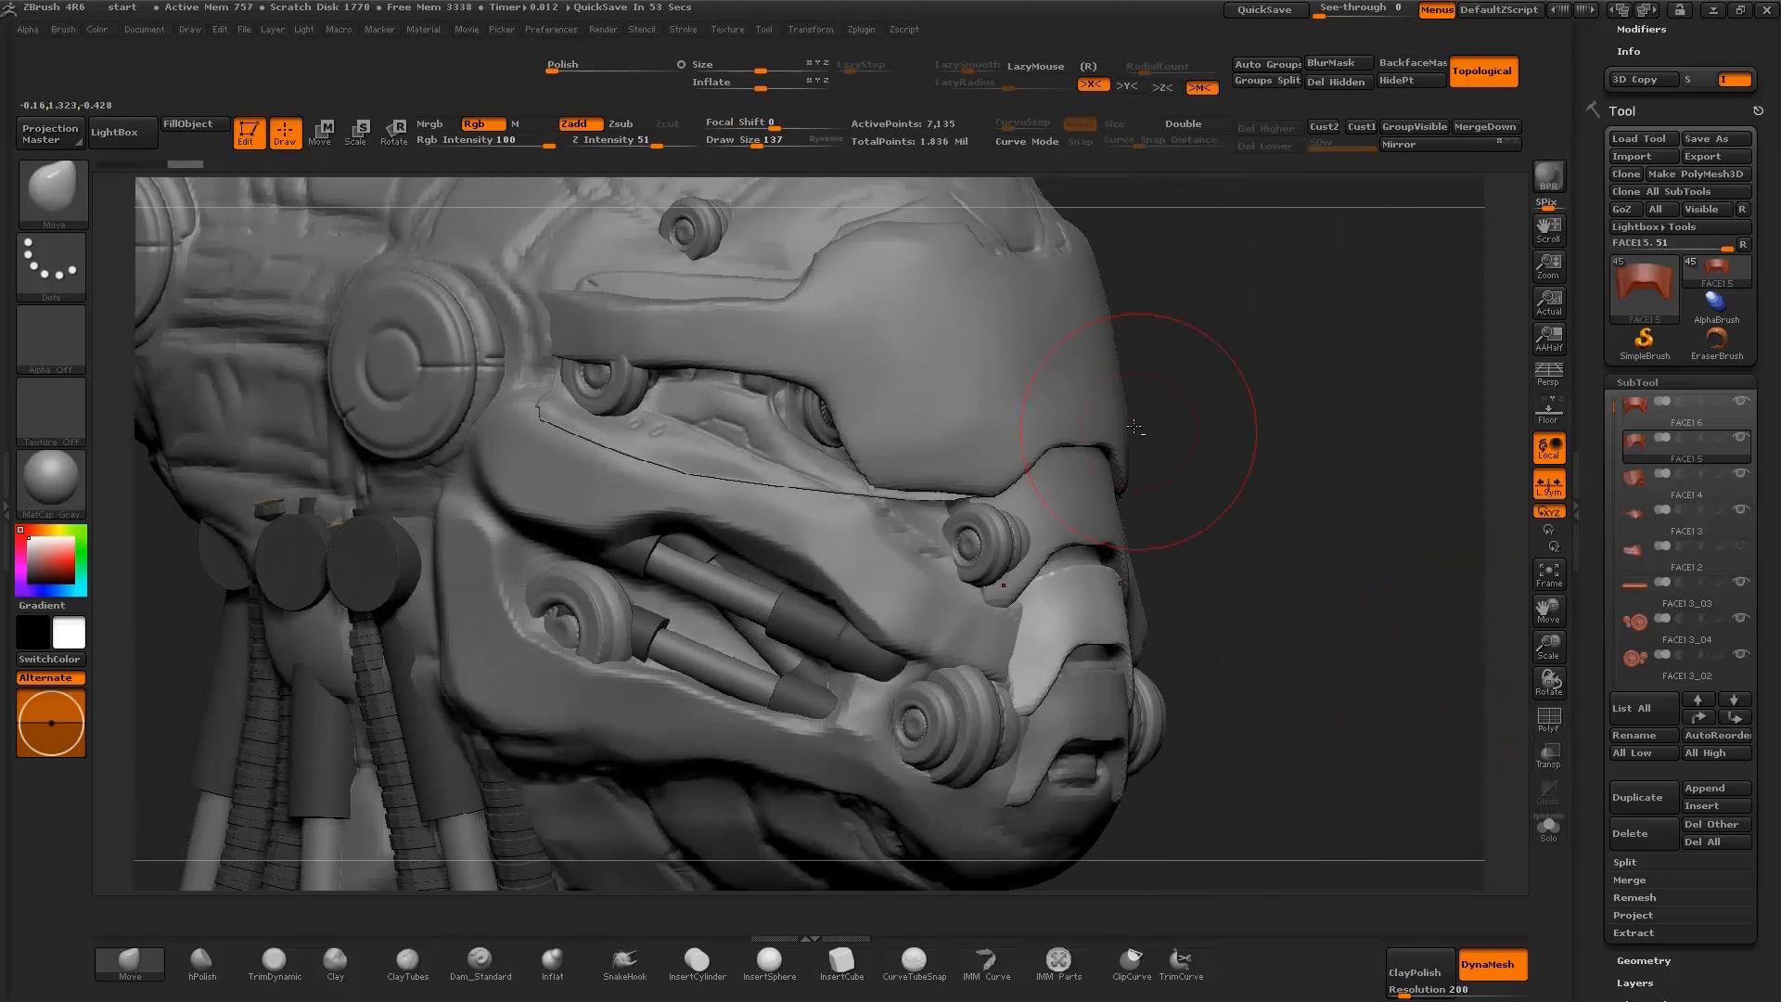
pyautogui.keyDown('alt'); pyautogui.click(1069, 409); pyautogui.keyUp('alt')
pyautogui.click(1647, 478)
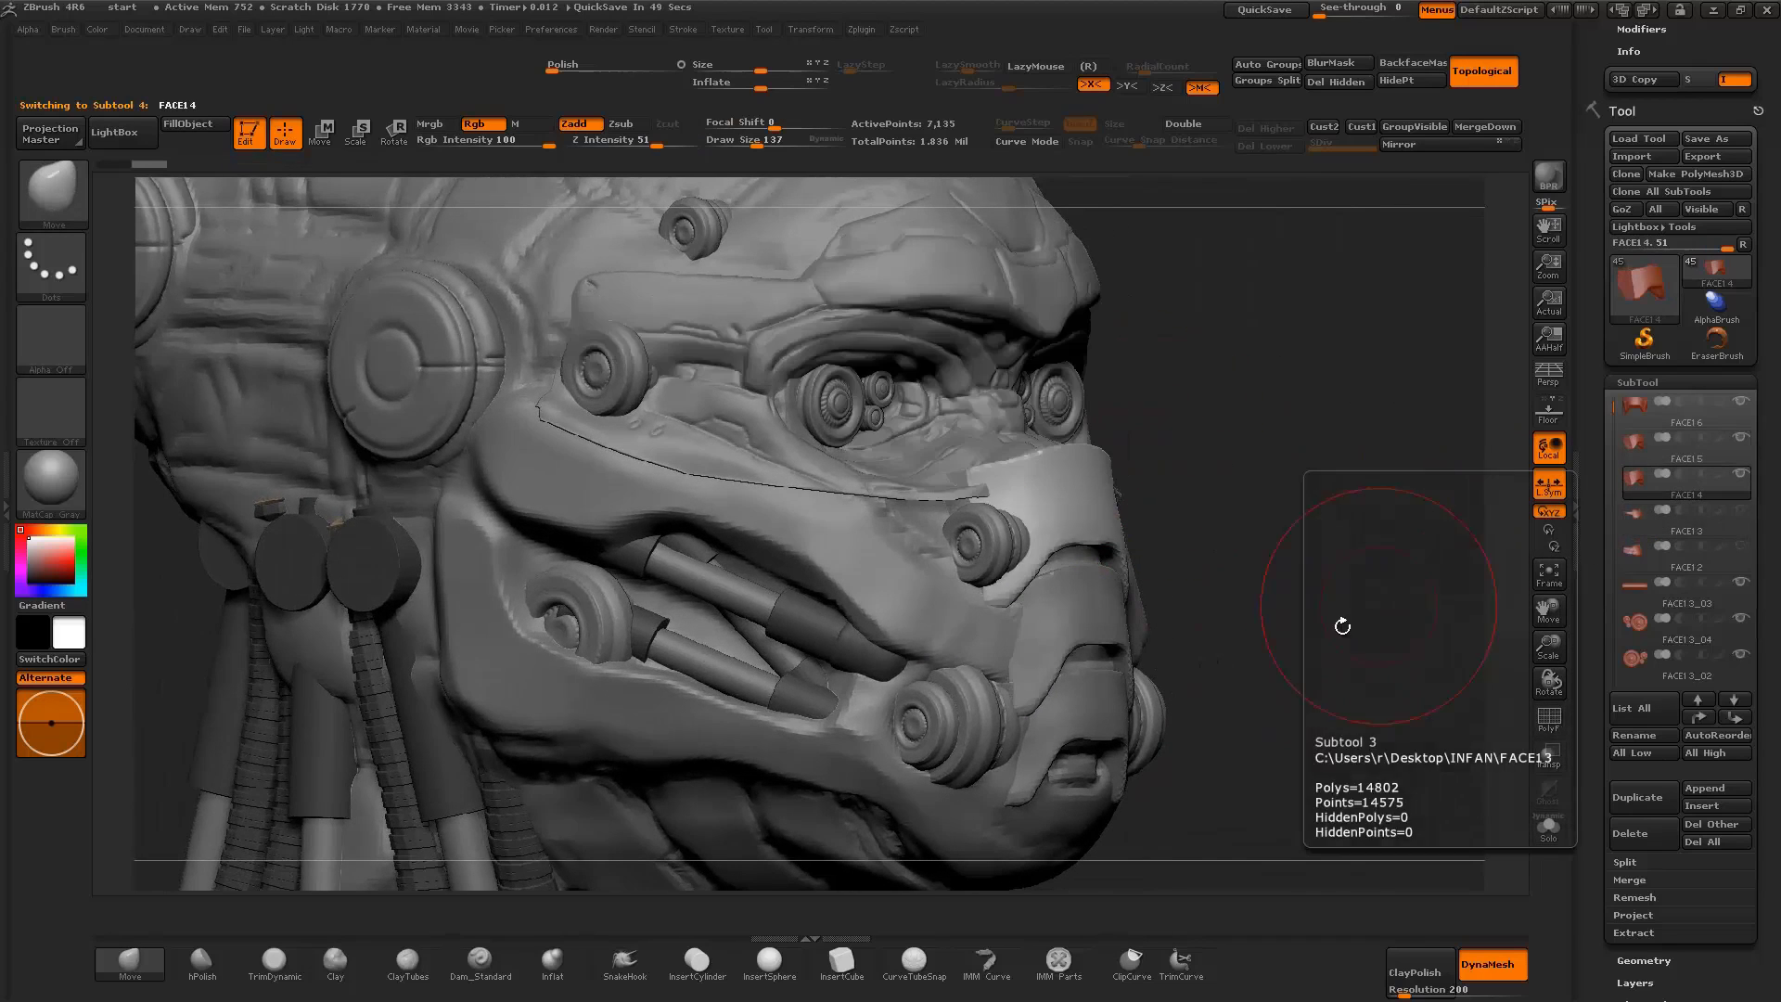
pyautogui.moveTo(1415, 588); pyautogui.dragTo(1349, 609)
pyautogui.moveTo(1215, 589); pyautogui.dragTo(952, 591)
pyautogui.keyDown('alt'); pyautogui.click(992, 492); pyautogui.keyUp('alt')
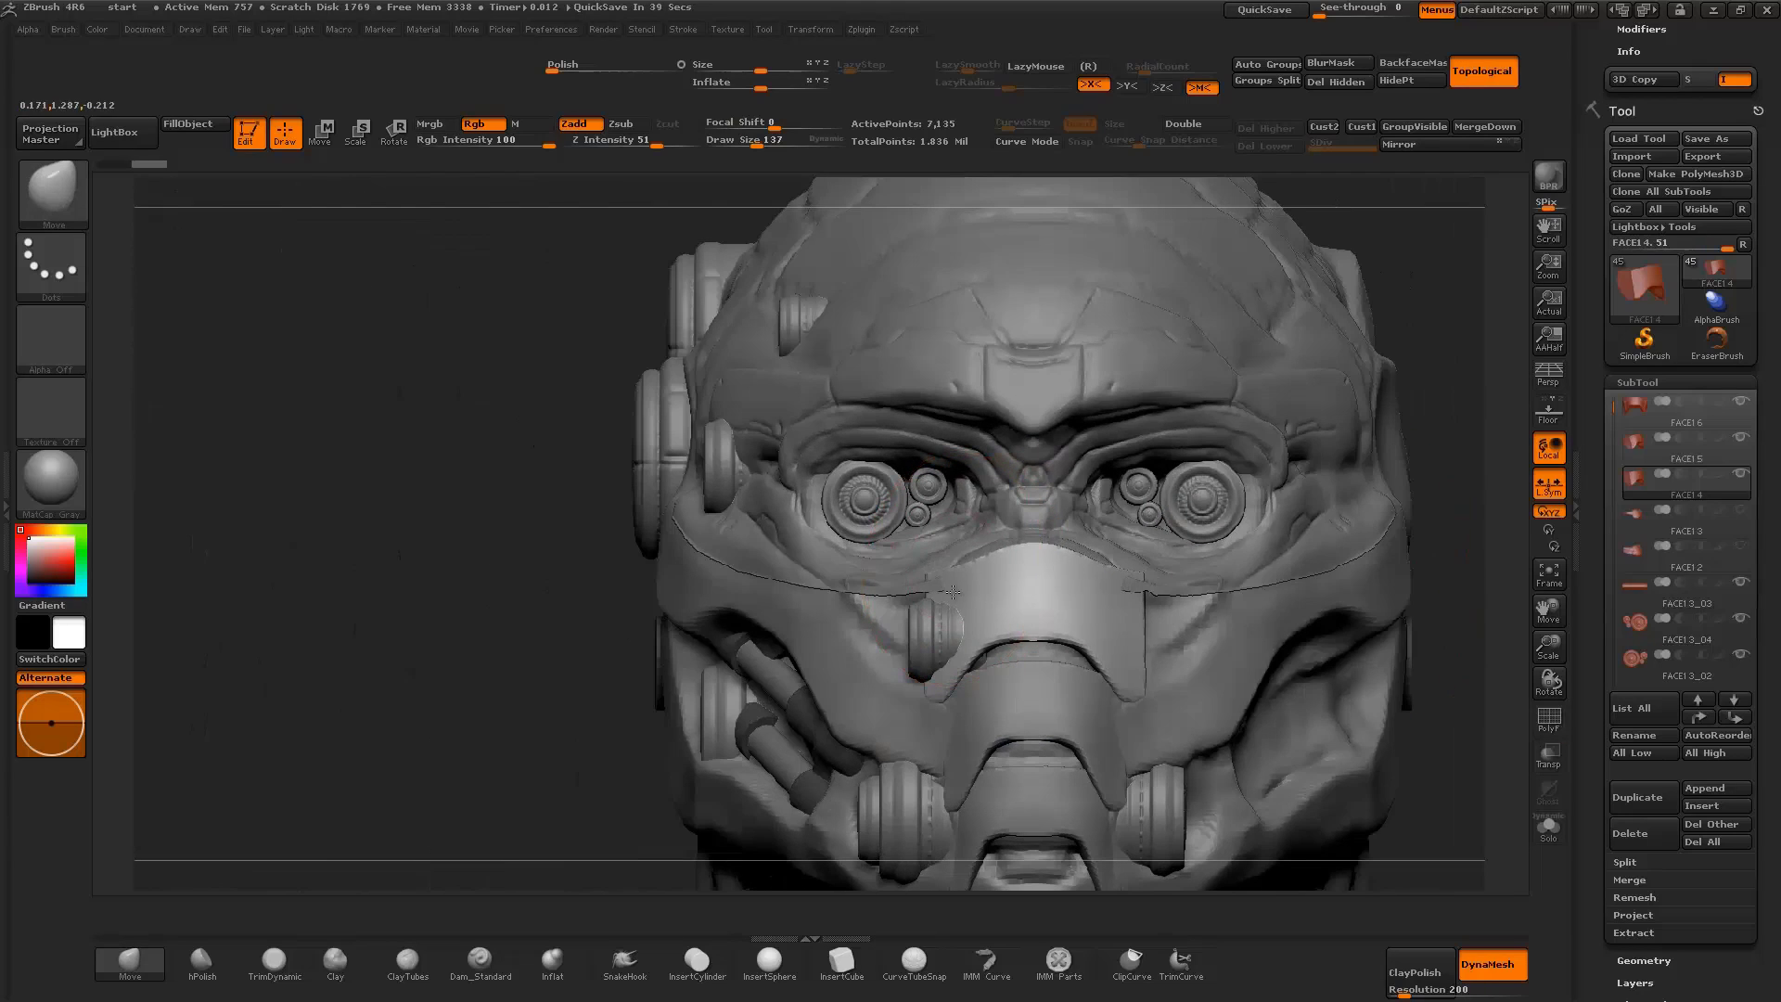
# Duplicate the face plate as FACE15_01 and move the copy outward from the face
pyautogui.click(1619, 810)
pyautogui.keyDown('shift'); pyautogui.moveTo(1447, 705); pyautogui.dragTo(1206, 705); pyautogui.keyUp('shift')
pyautogui.press('w')
pyautogui.moveTo(962, 767); pyautogui.dragTo(1069, 717)
# ClipCurve-trim the copy's upper edge along an angled line beneath the nose plate
pyautogui.keyDown('ctrl'); pyautogui.keyDown('shift'); pyautogui.moveTo(754, 588); pyautogui.dragTo(1251, 510); pyautogui.keyUp('shift'); pyautogui.keyUp('ctrl')
pyautogui.moveTo(629, 589)
pyautogui.keyDown('ctrl'); pyautogui.keyDown('shift'); pyautogui.mouseDown()
pyautogui.moveTo(1033, 544)
pyautogui.moveTo(928, 552)
pyautogui.mouseUp(); pyautogui.keyUp('shift'); pyautogui.keyUp('ctrl')
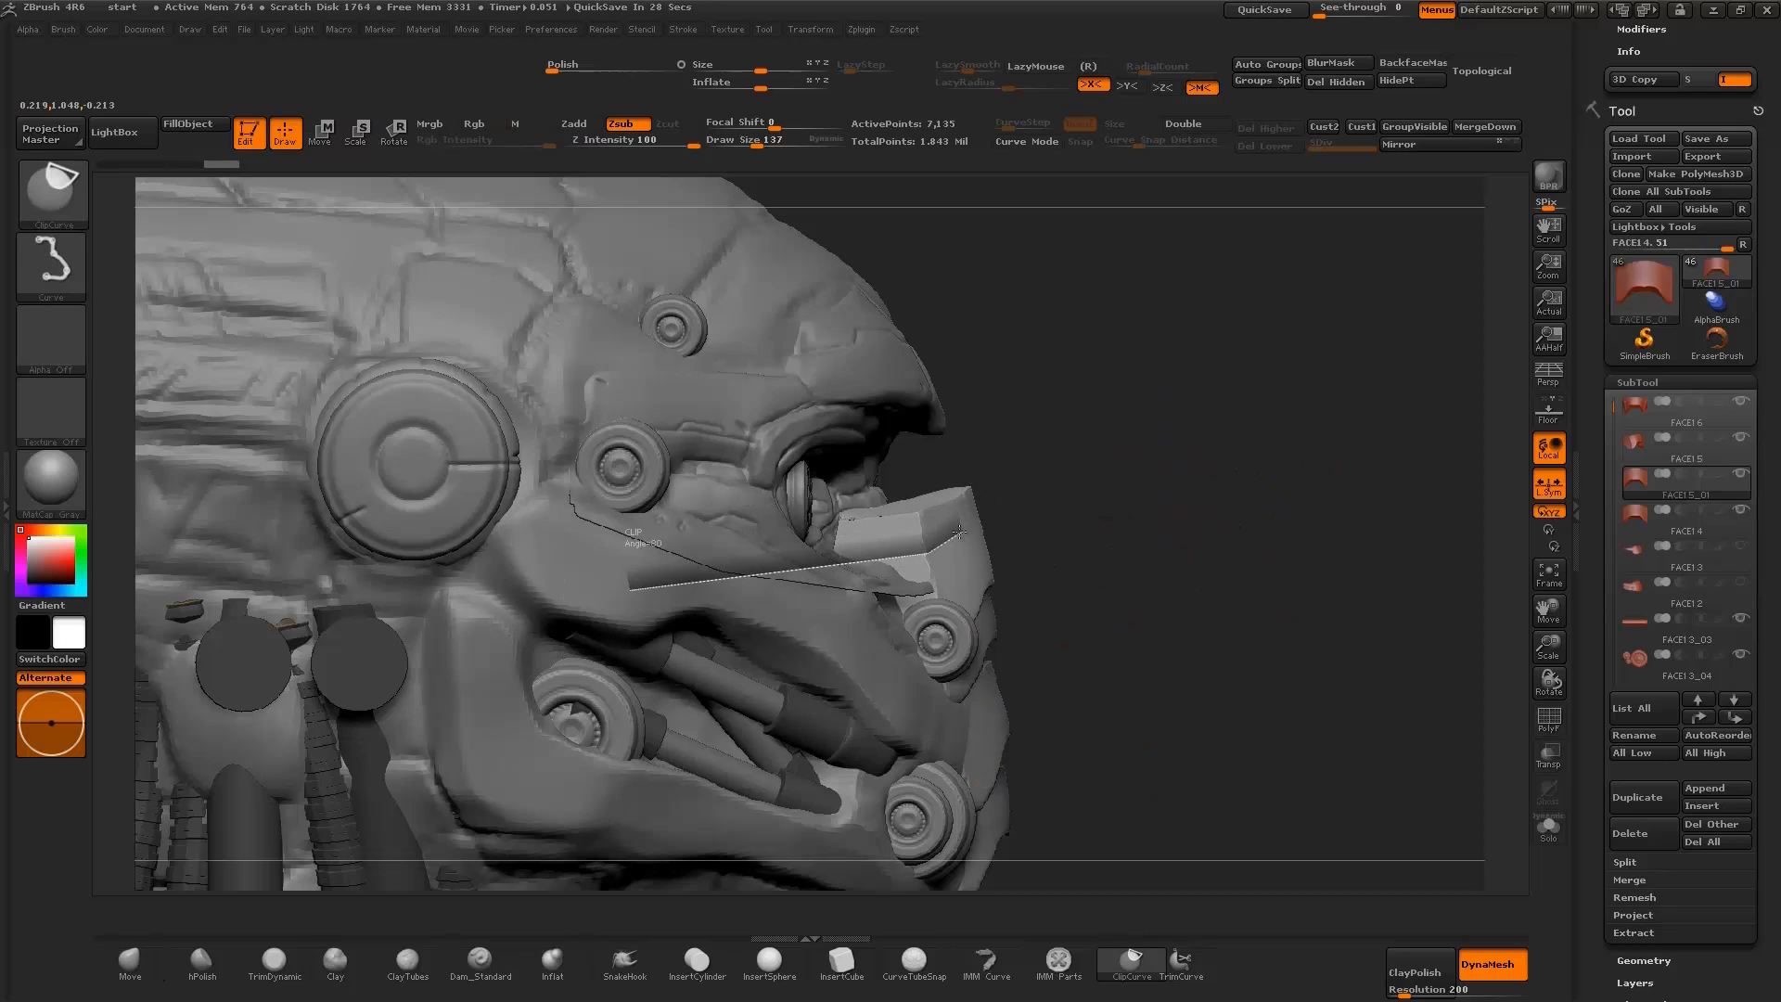
pyautogui.keyDown('ctrl'); pyautogui.keyDown('shift'); pyautogui.moveTo(1104, 534); pyautogui.dragTo(1104, 533); pyautogui.keyUp('shift'); pyautogui.keyUp('ctrl')
pyautogui.moveTo(1104, 534); pyautogui.dragTo(943, 547)
pyautogui.moveTo(1205, 556)
pyautogui.mouseDown()
pyautogui.moveTo(1490, 628)
pyautogui.moveTo(1096, 568)
pyautogui.moveTo(1120, 588)
pyautogui.moveTo(1227, 577)
pyautogui.mouseUp()
pyautogui.press('w')
# Rescale and reposition the FACE15_01 nose guard snugly against the face
pyautogui.press('q')
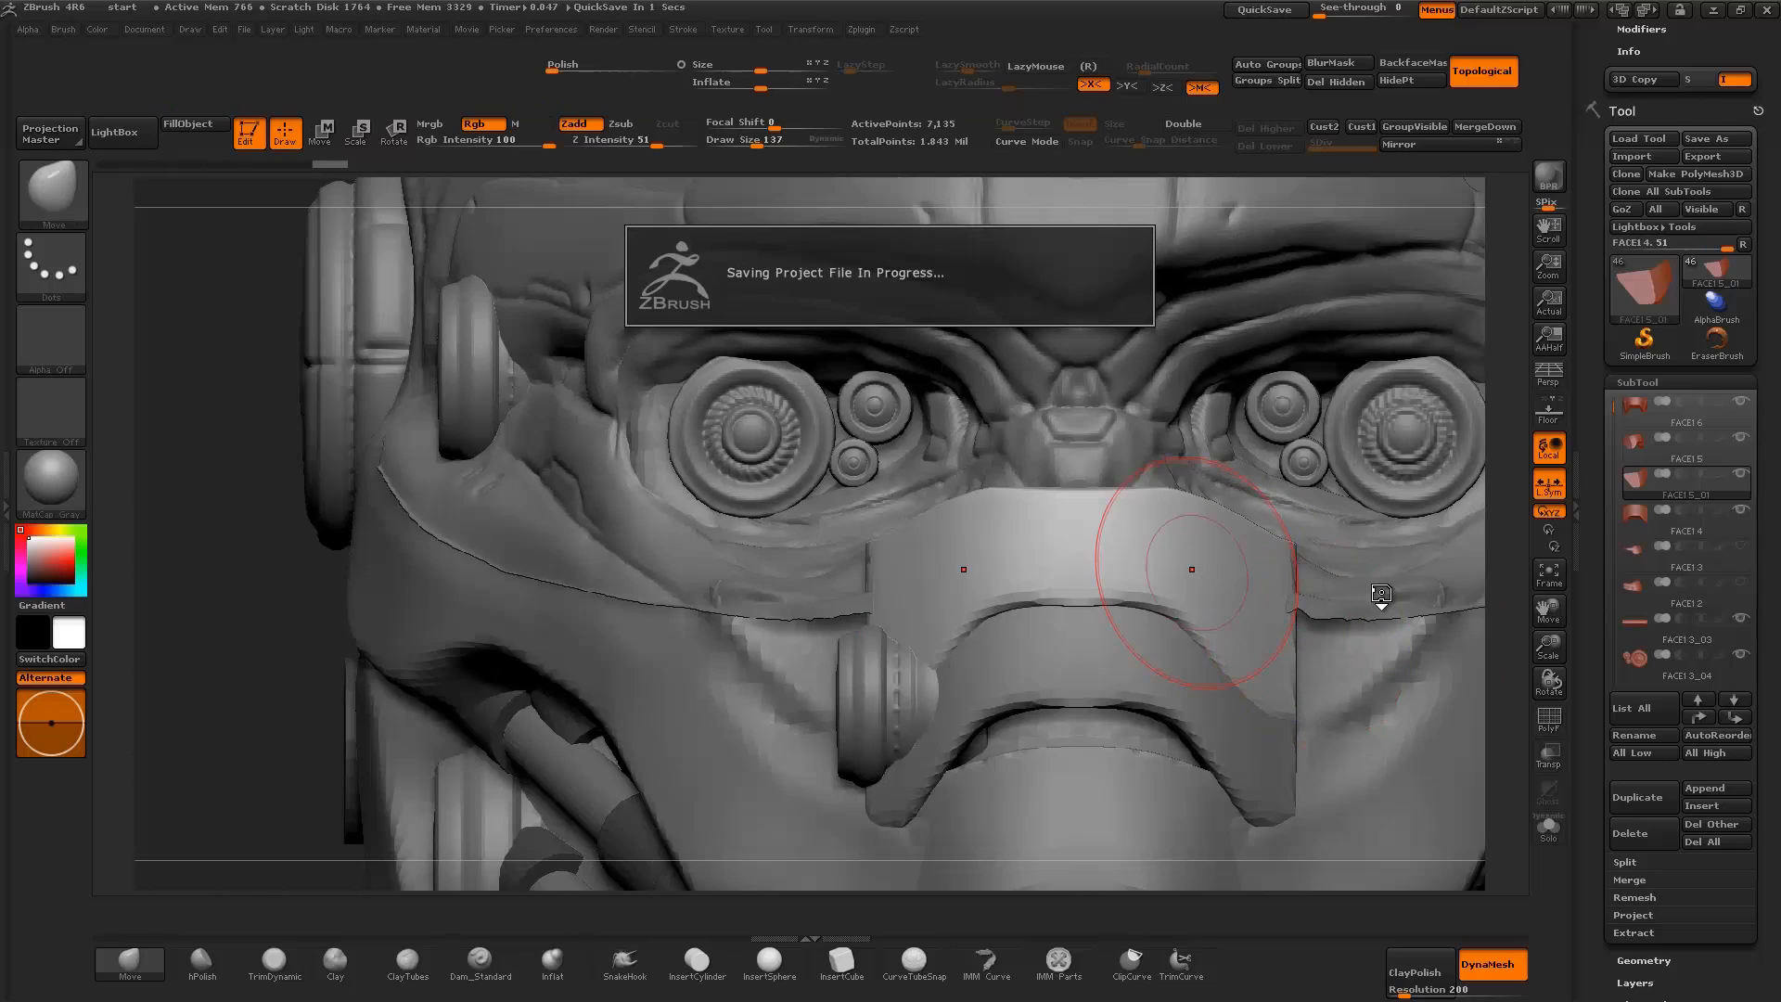
pyautogui.moveTo(1514, 623); pyautogui.dragTo(1545, 646)
pyautogui.press('e')
pyautogui.press('w')
pyautogui.moveTo(991, 585); pyautogui.dragTo(1003, 579)
pyautogui.moveTo(1373, 575); pyautogui.dragTo(1503, 584)
# Select FACE14 and set the Move brush to size 171 to push its shape
pyautogui.keyDown('alt'); pyautogui.click(1020, 649); pyautogui.keyUp('alt')
pyautogui.moveTo(905, 683); pyautogui.dragTo(1159, 683)
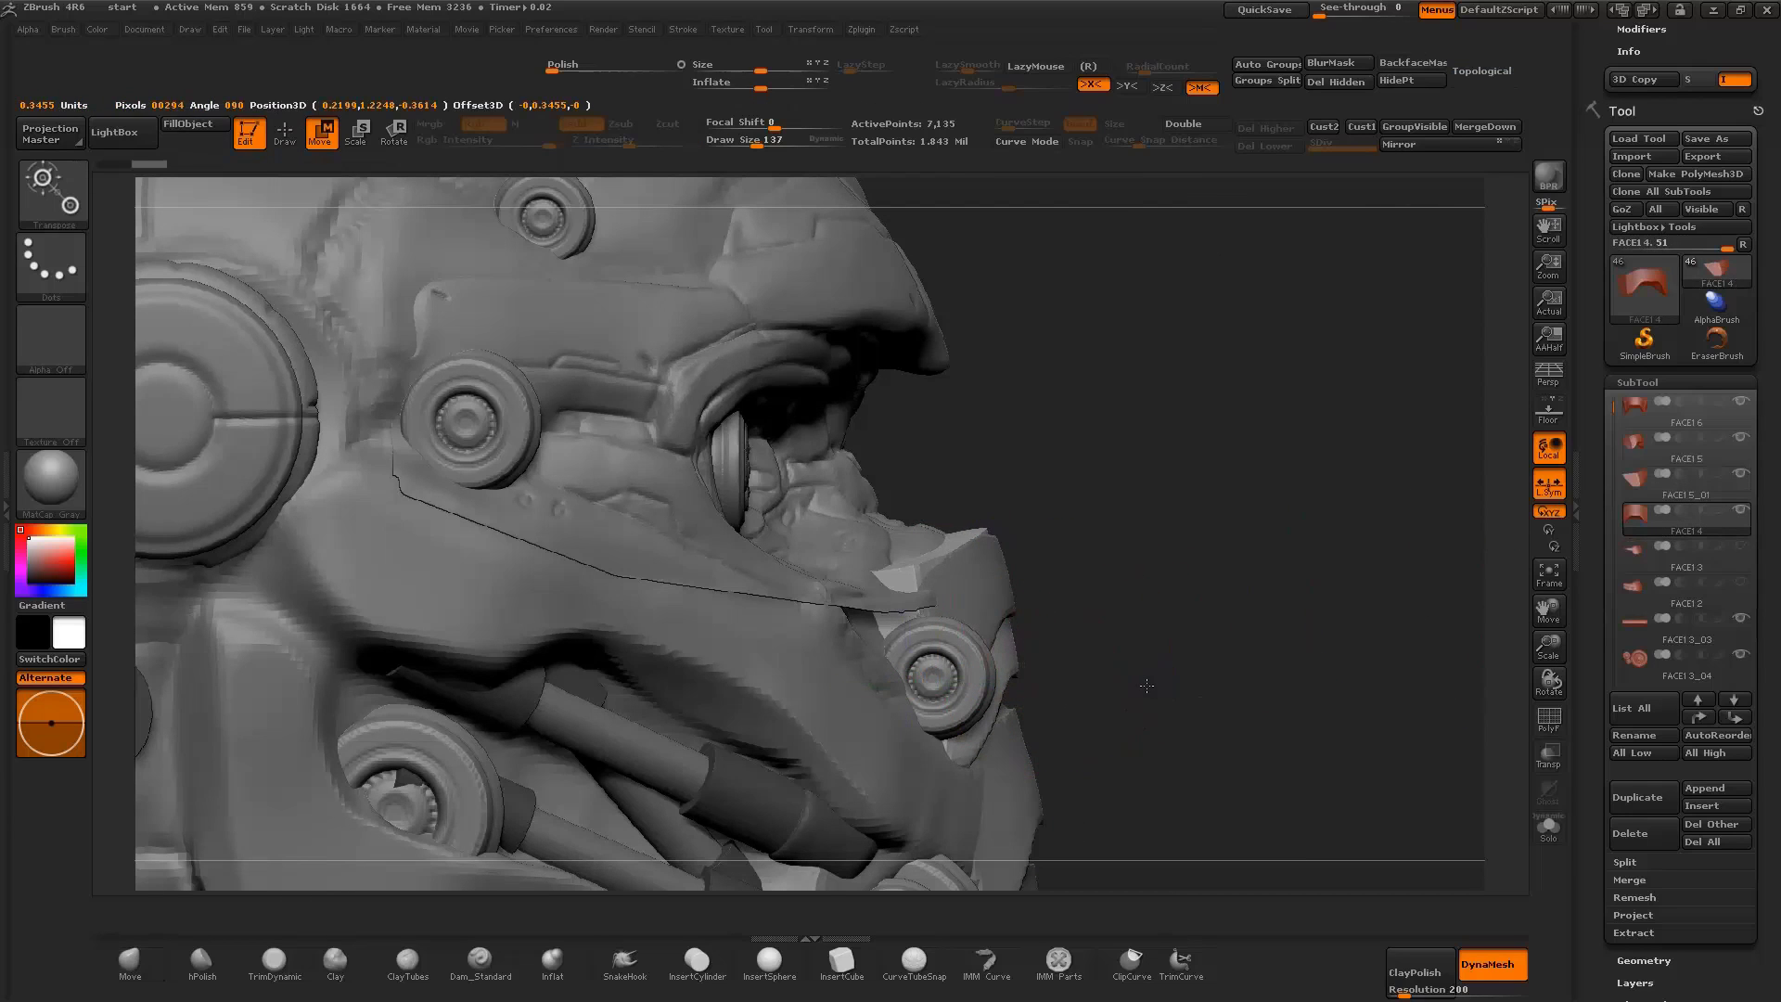
pyautogui.click(130, 960)
pyautogui.press('space')
pyautogui.moveTo(927, 529); pyautogui.dragTo(983, 529)
pyautogui.moveTo(1141, 686)
pyautogui.mouseDown()
pyautogui.moveTo(1122, 547)
pyautogui.moveTo(1038, 556)
pyautogui.moveTo(1004, 605)
pyautogui.moveTo(1391, 556)
pyautogui.moveTo(844, 599)
pyautogui.mouseUp()
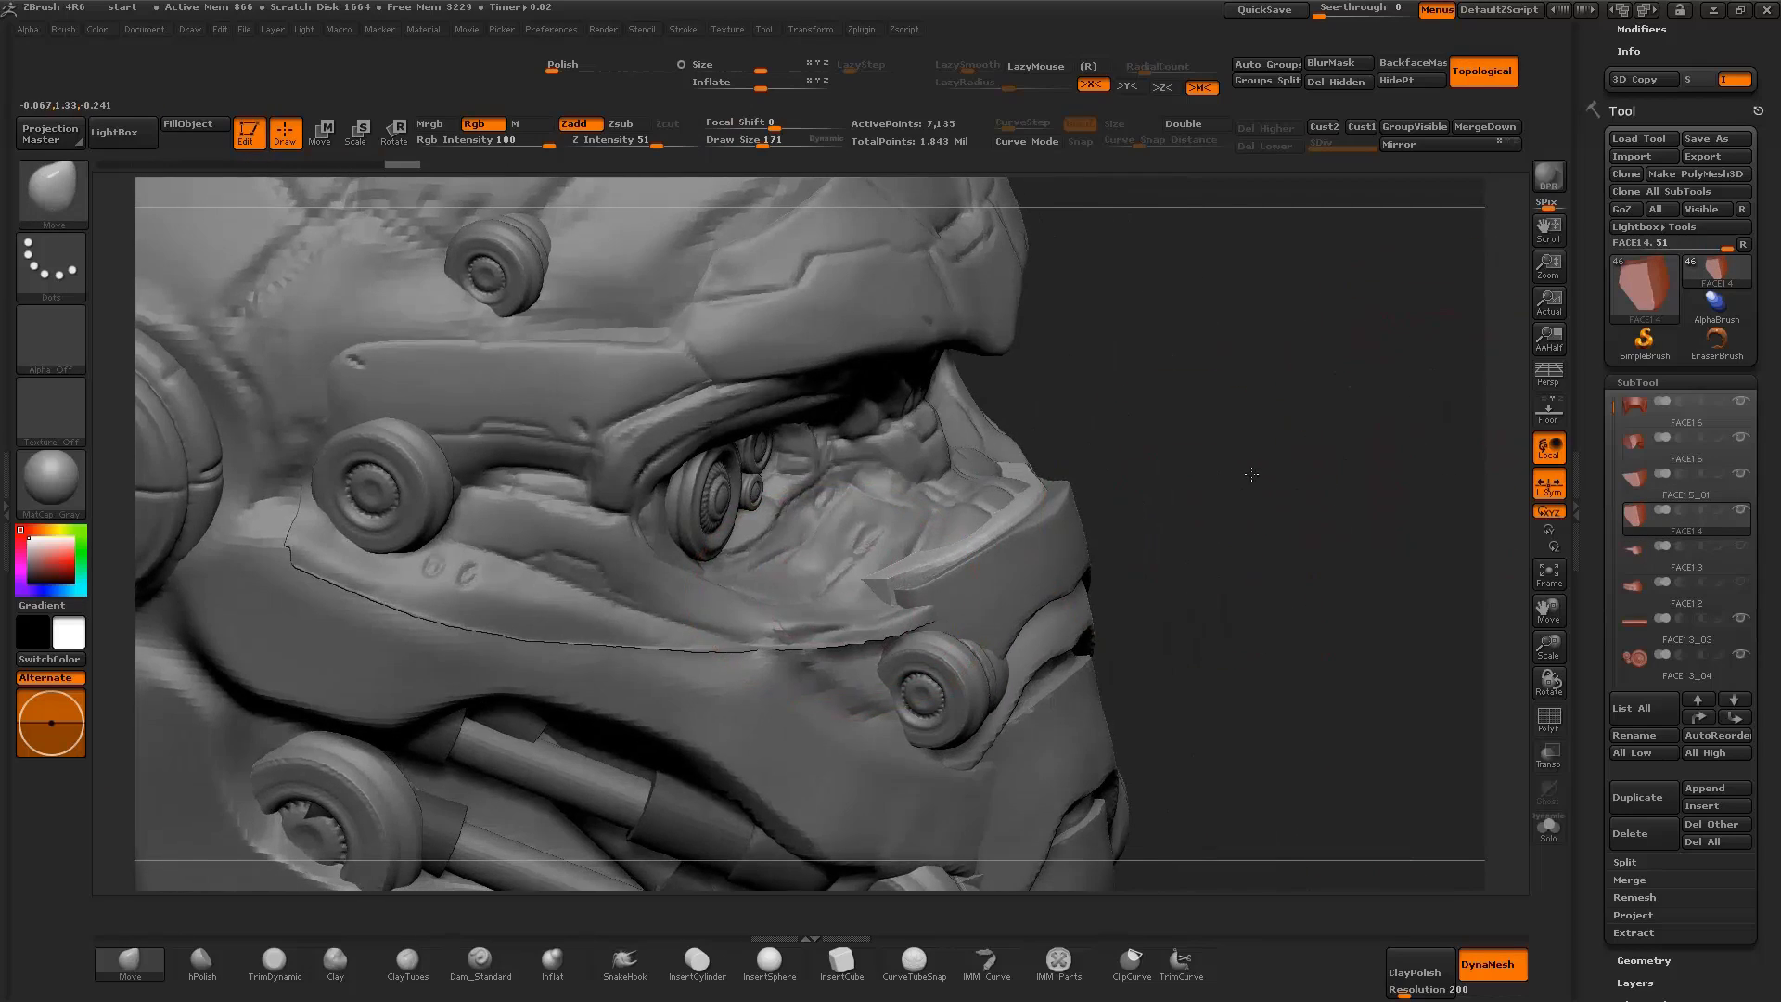
# Check FACE14 in Solo from front and three-quarter views, then make FACE15_01 active
pyautogui.keyDown('shift'); pyautogui.moveTo(1258, 483); pyautogui.dragTo(1391, 474); pyautogui.keyUp('shift')
pyautogui.moveTo(307, 703)
pyautogui.mouseDown()
pyautogui.moveTo(1113, 556)
pyautogui.moveTo(1252, 575)
pyautogui.mouseUp()
pyautogui.click(1549, 827)
pyautogui.click(1549, 827)
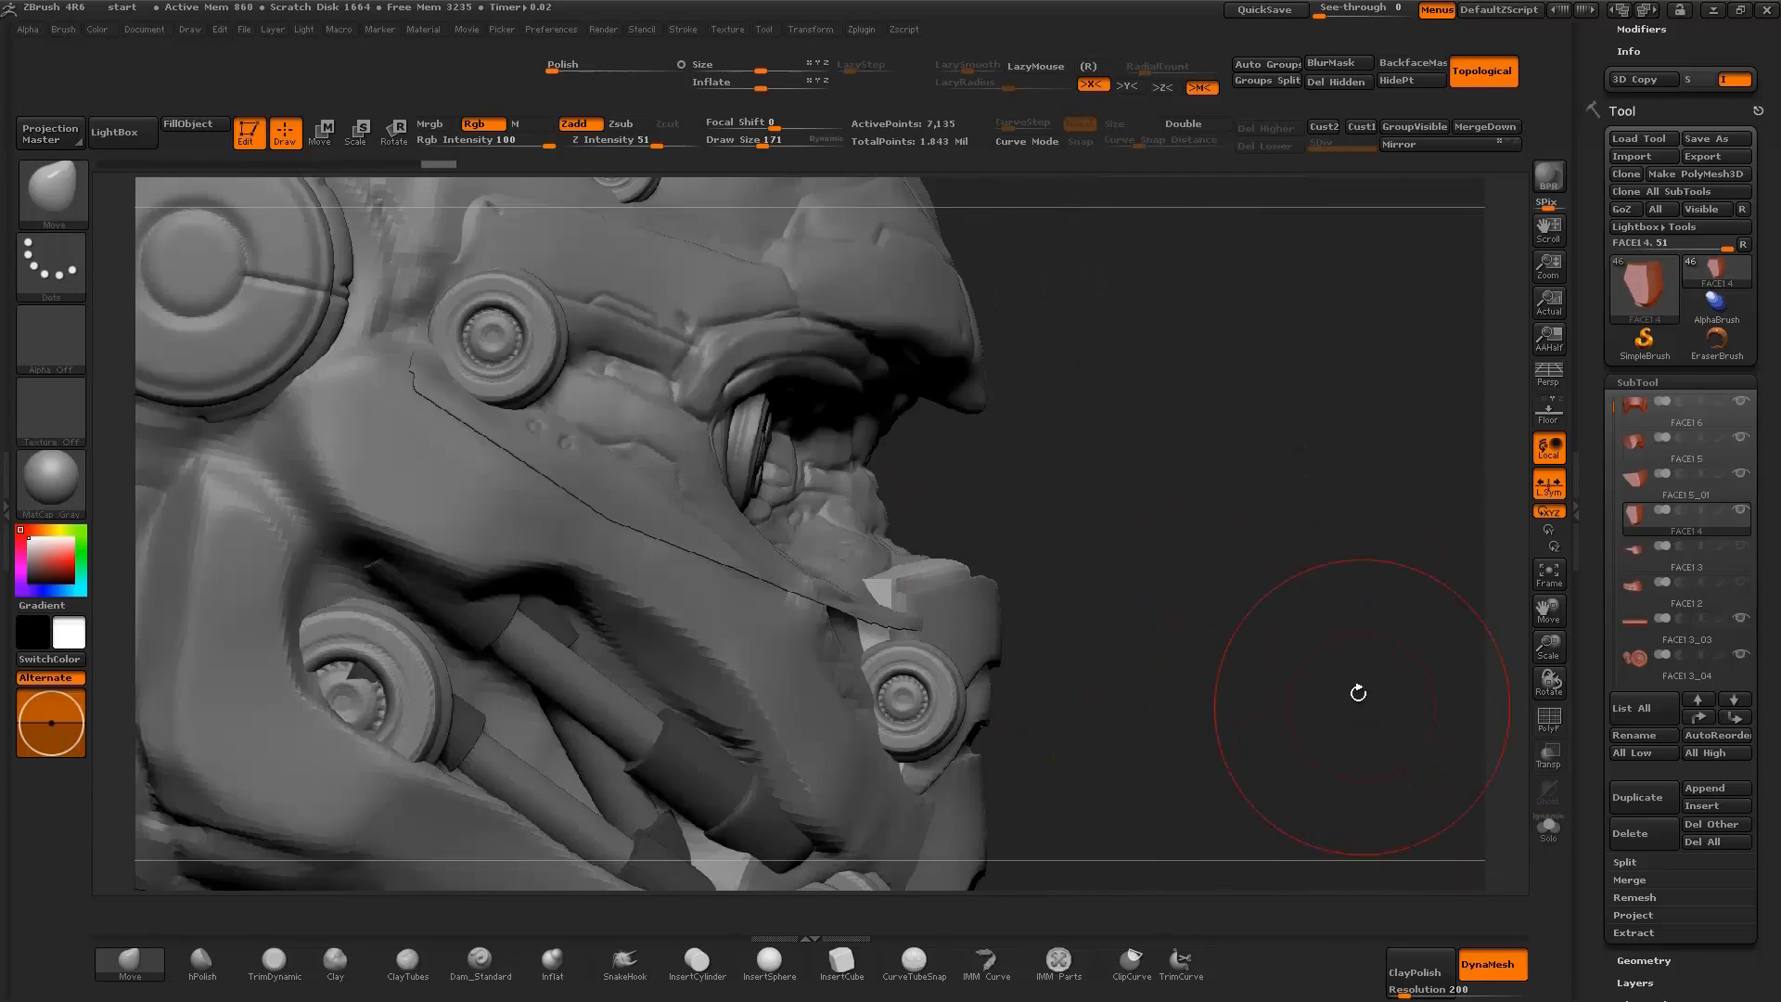
pyautogui.keyDown('shift'); pyautogui.moveTo(1360, 687); pyautogui.dragTo(819, 610); pyautogui.keyUp('shift')
pyautogui.moveTo(1219, 615); pyautogui.dragTo(1317, 668)
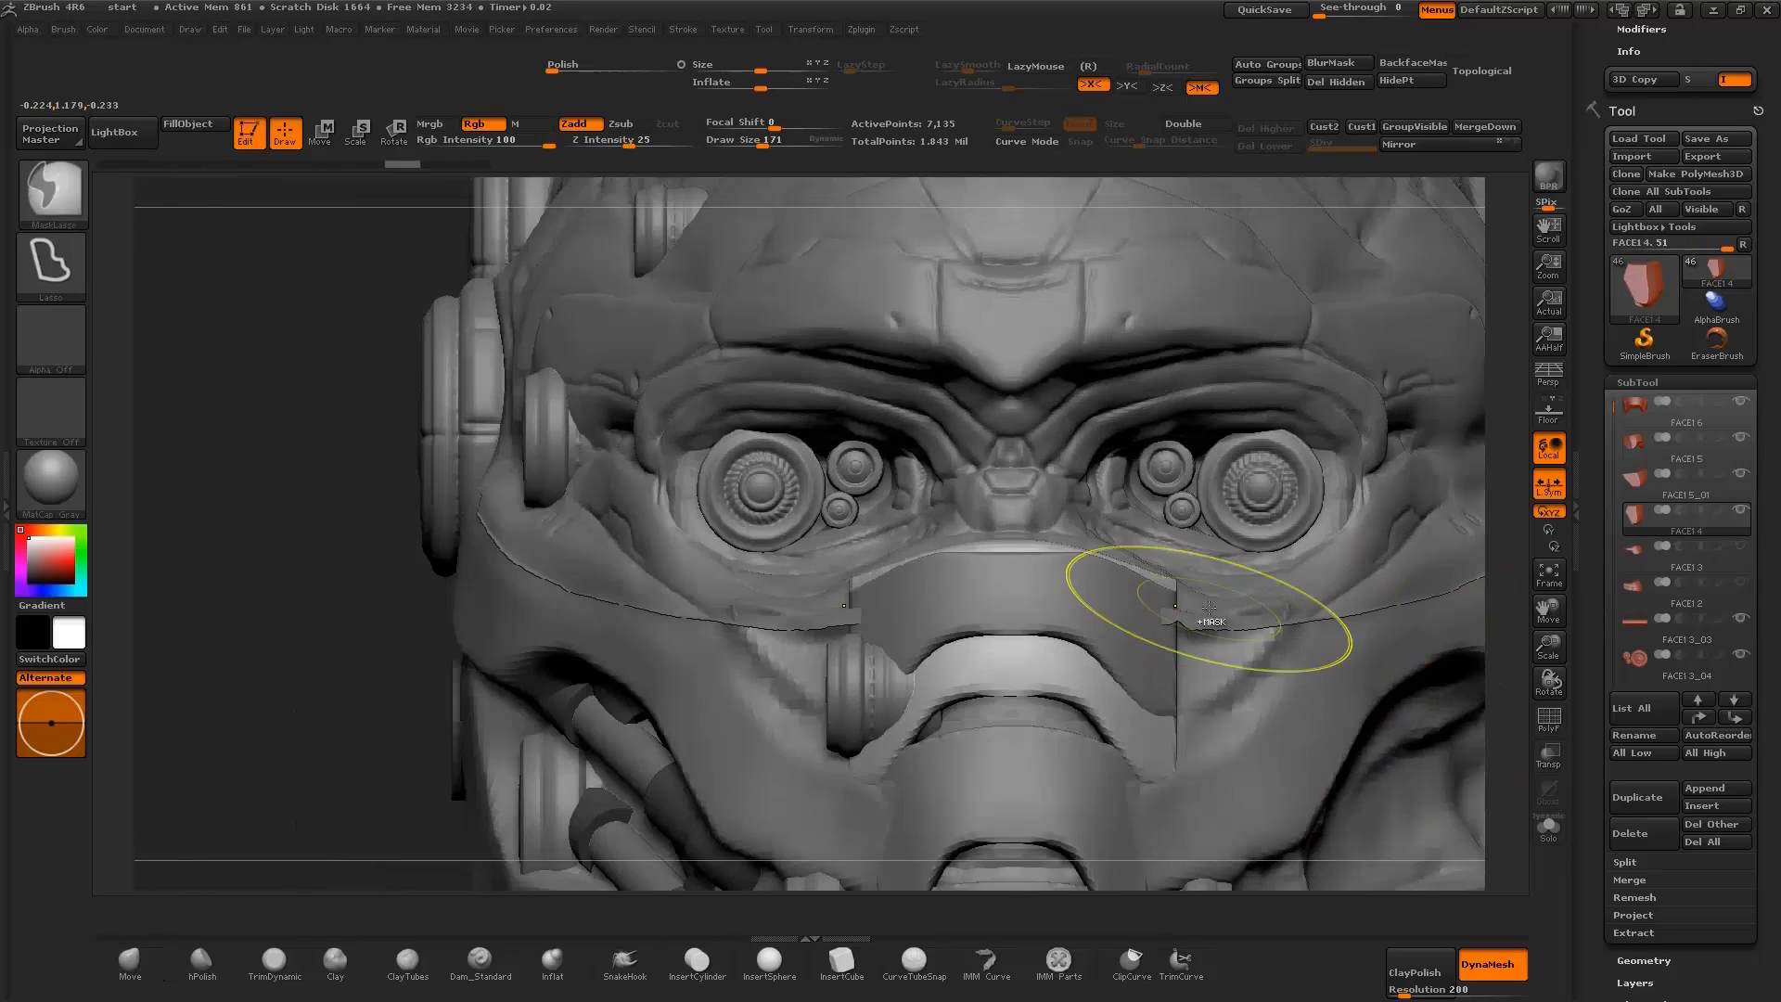
pyautogui.keyDown('alt'); pyautogui.click(908, 601); pyautogui.keyUp('alt')
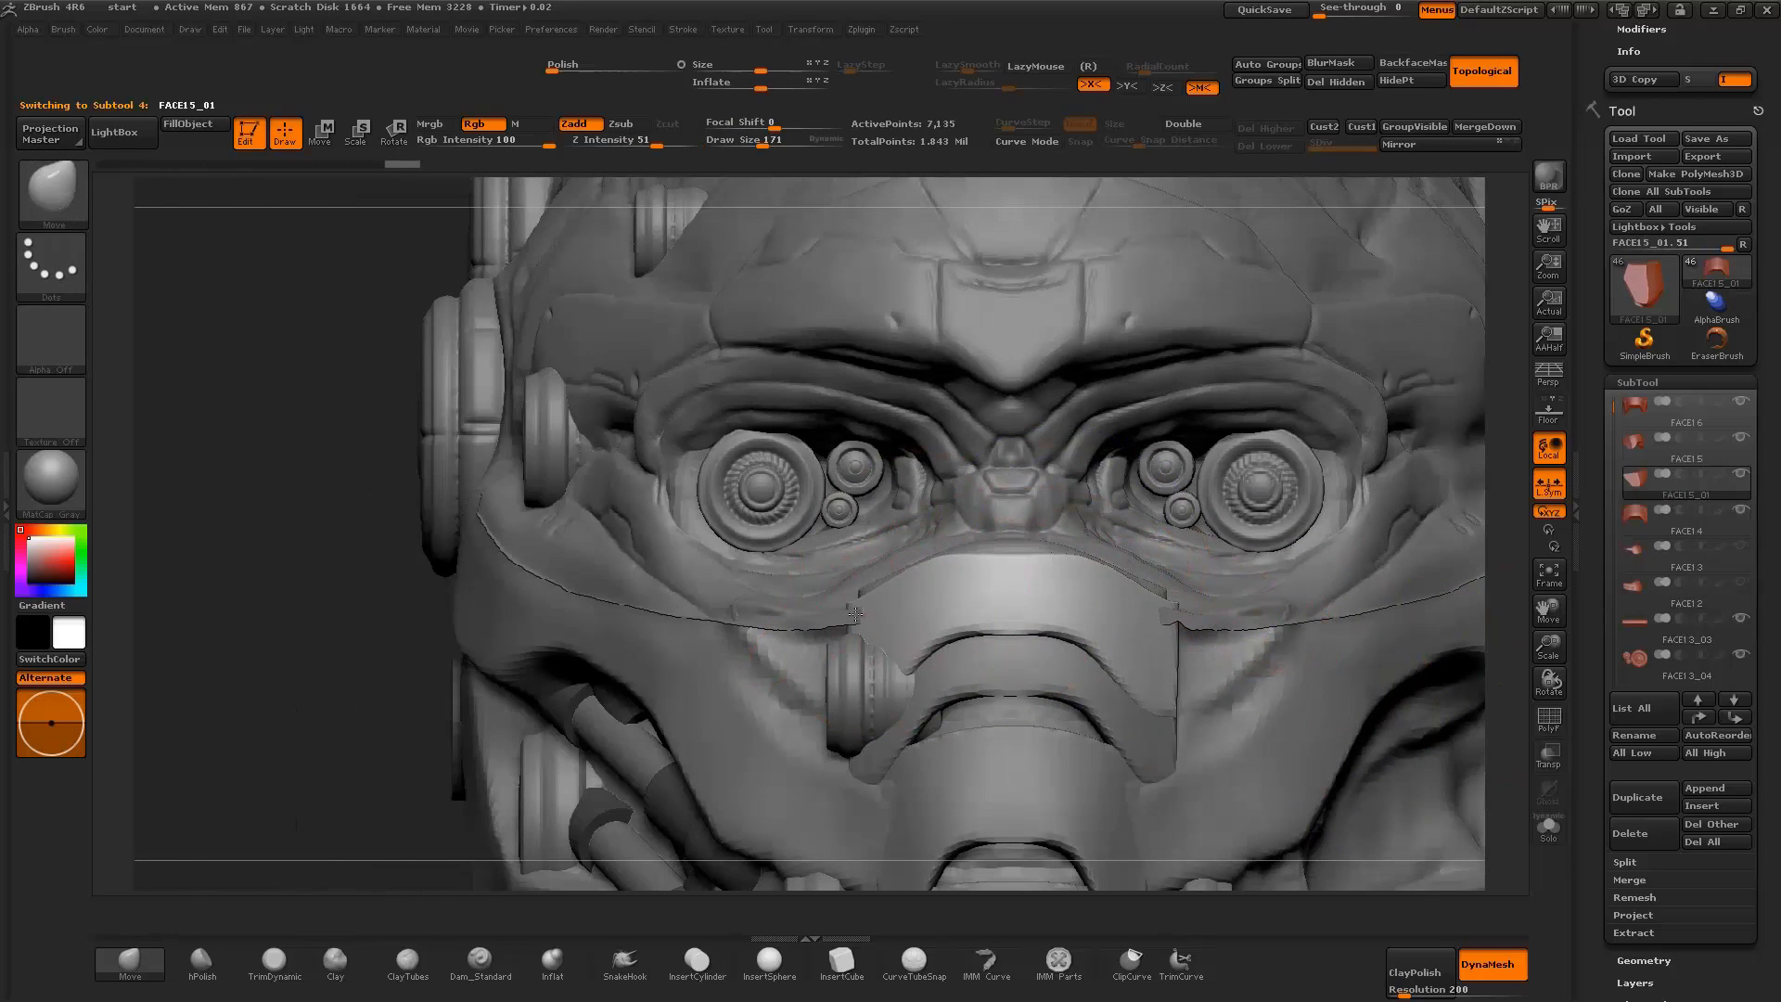
# Inspect the visor and FACE13_03 subtools, then make FACE15_01 active
pyautogui.moveTo(1145, 618); pyautogui.dragTo(835, 603)
pyautogui.keyDown('alt'); pyautogui.click(821, 599); pyautogui.keyUp('alt')
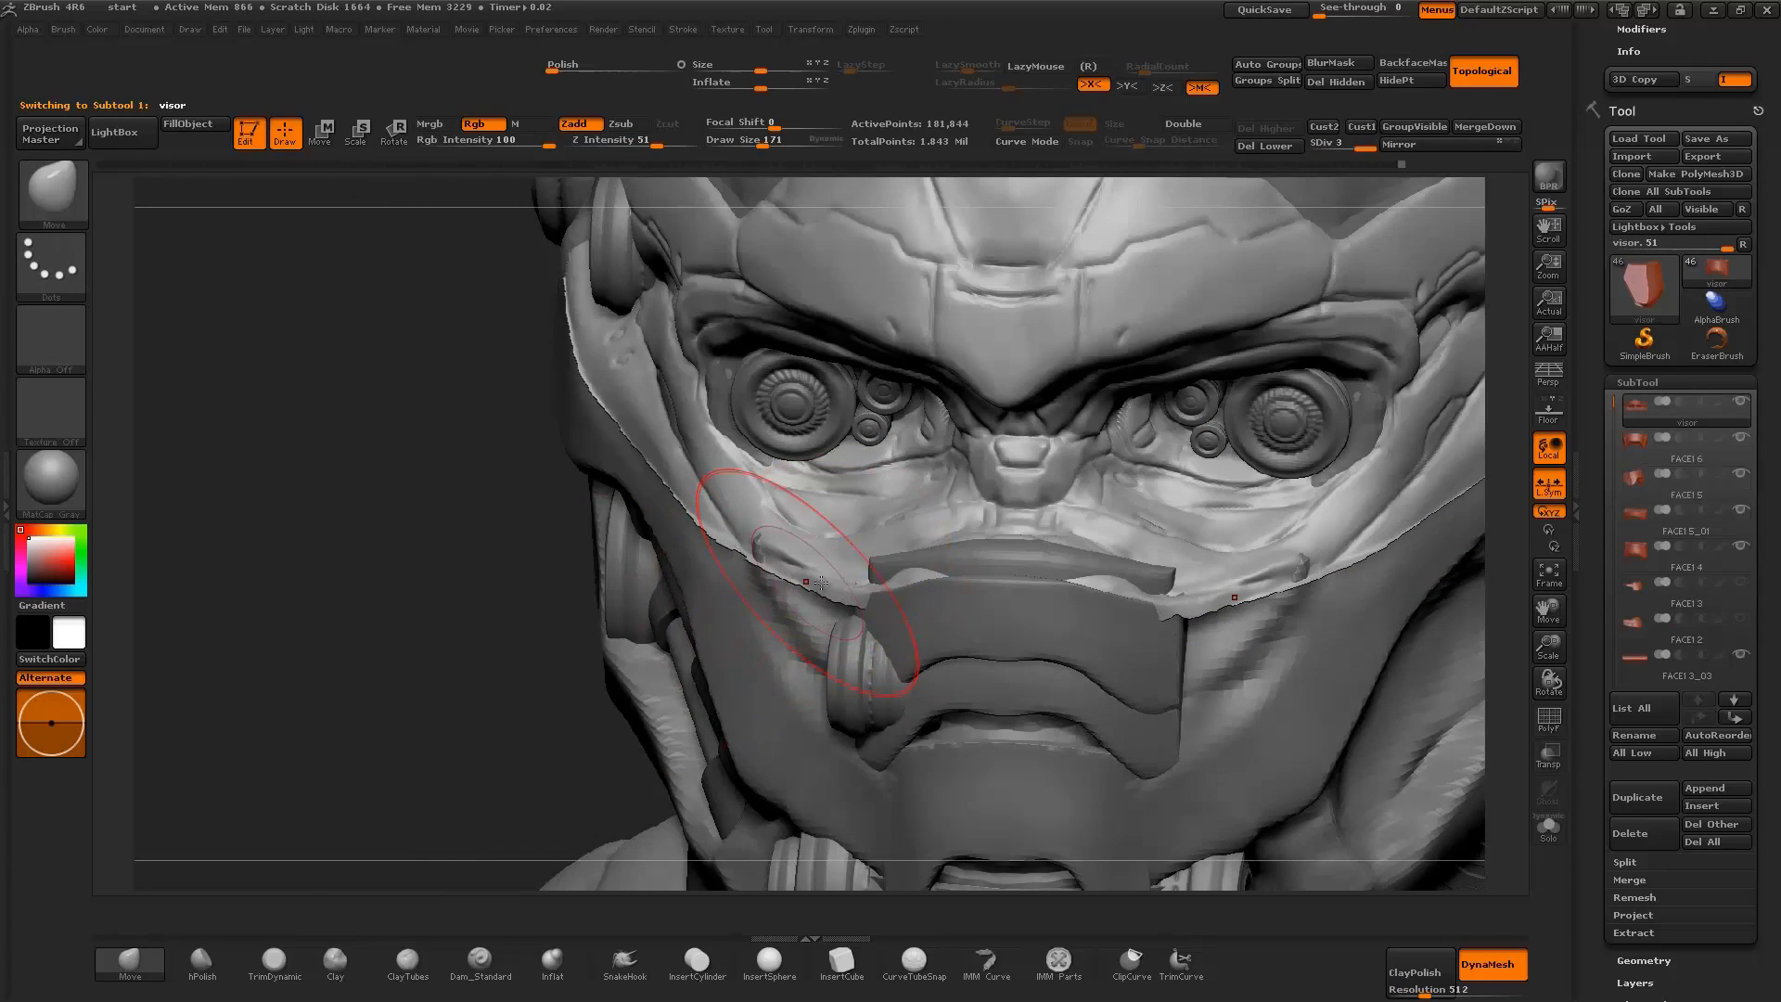
pyautogui.moveTo(548, 683)
pyautogui.mouseDown()
pyautogui.moveTo(994, 575)
pyautogui.moveTo(1364, 566)
pyautogui.moveTo(1335, 612)
pyautogui.moveTo(1366, 695)
pyautogui.mouseUp()
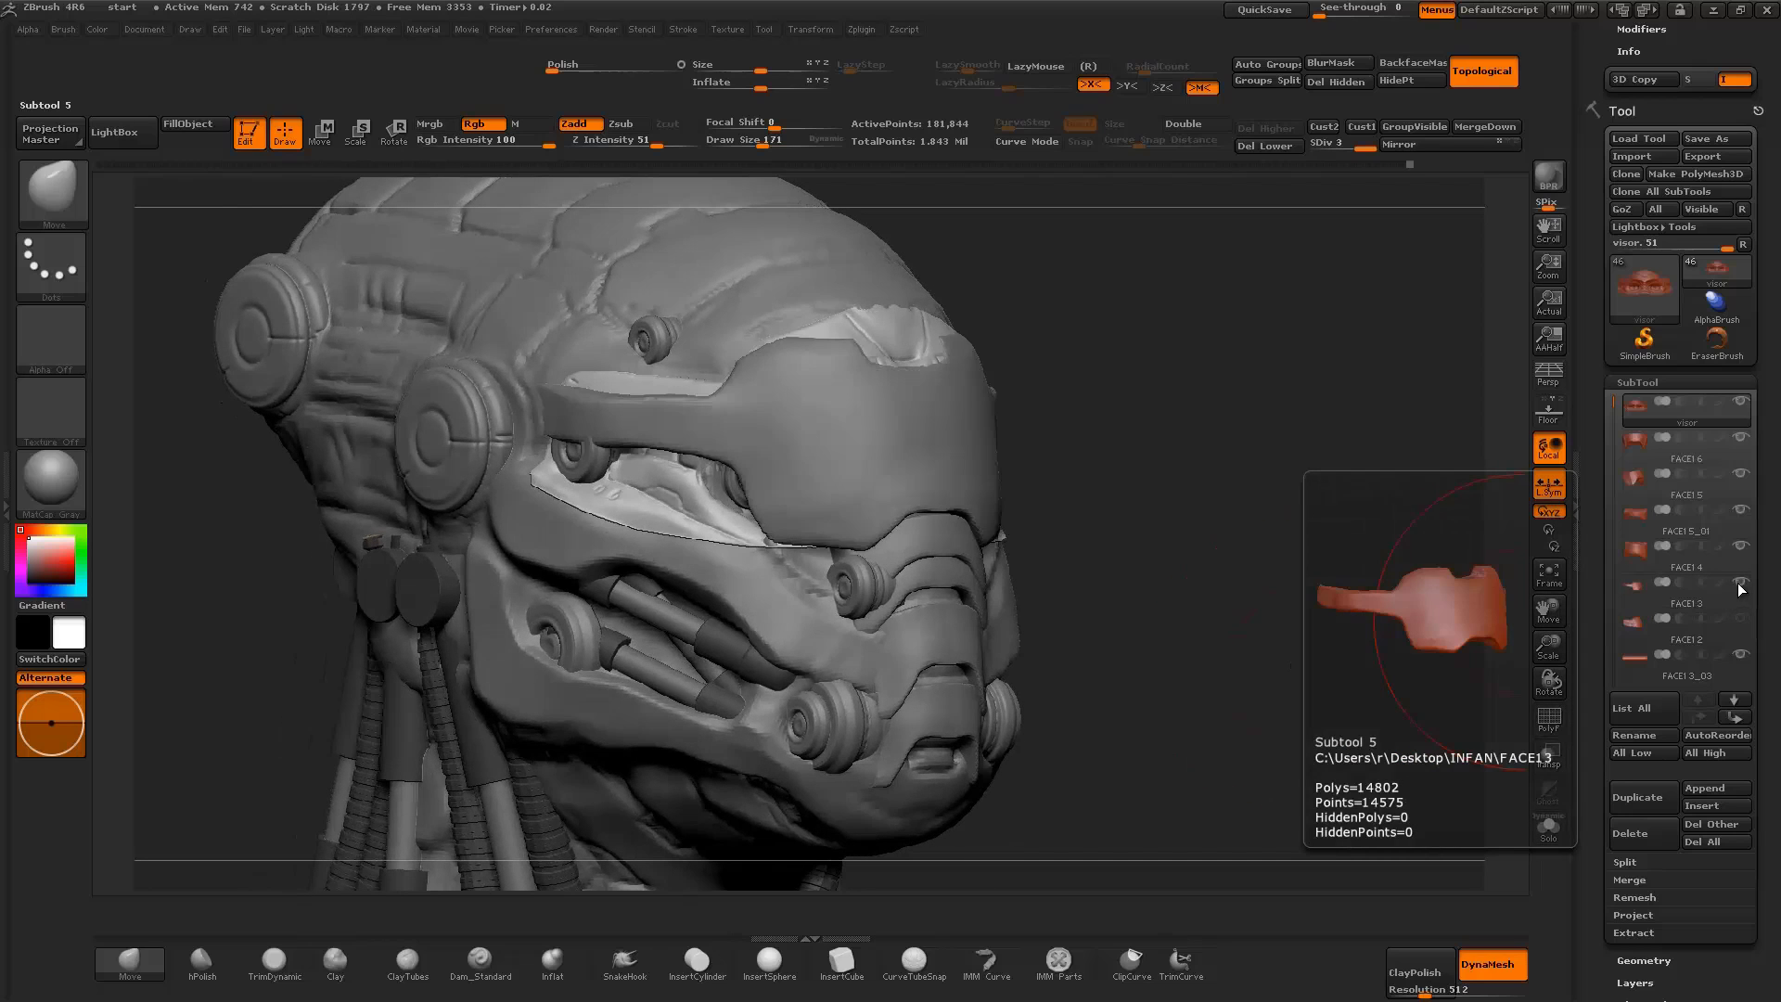
pyautogui.click(1634, 654)
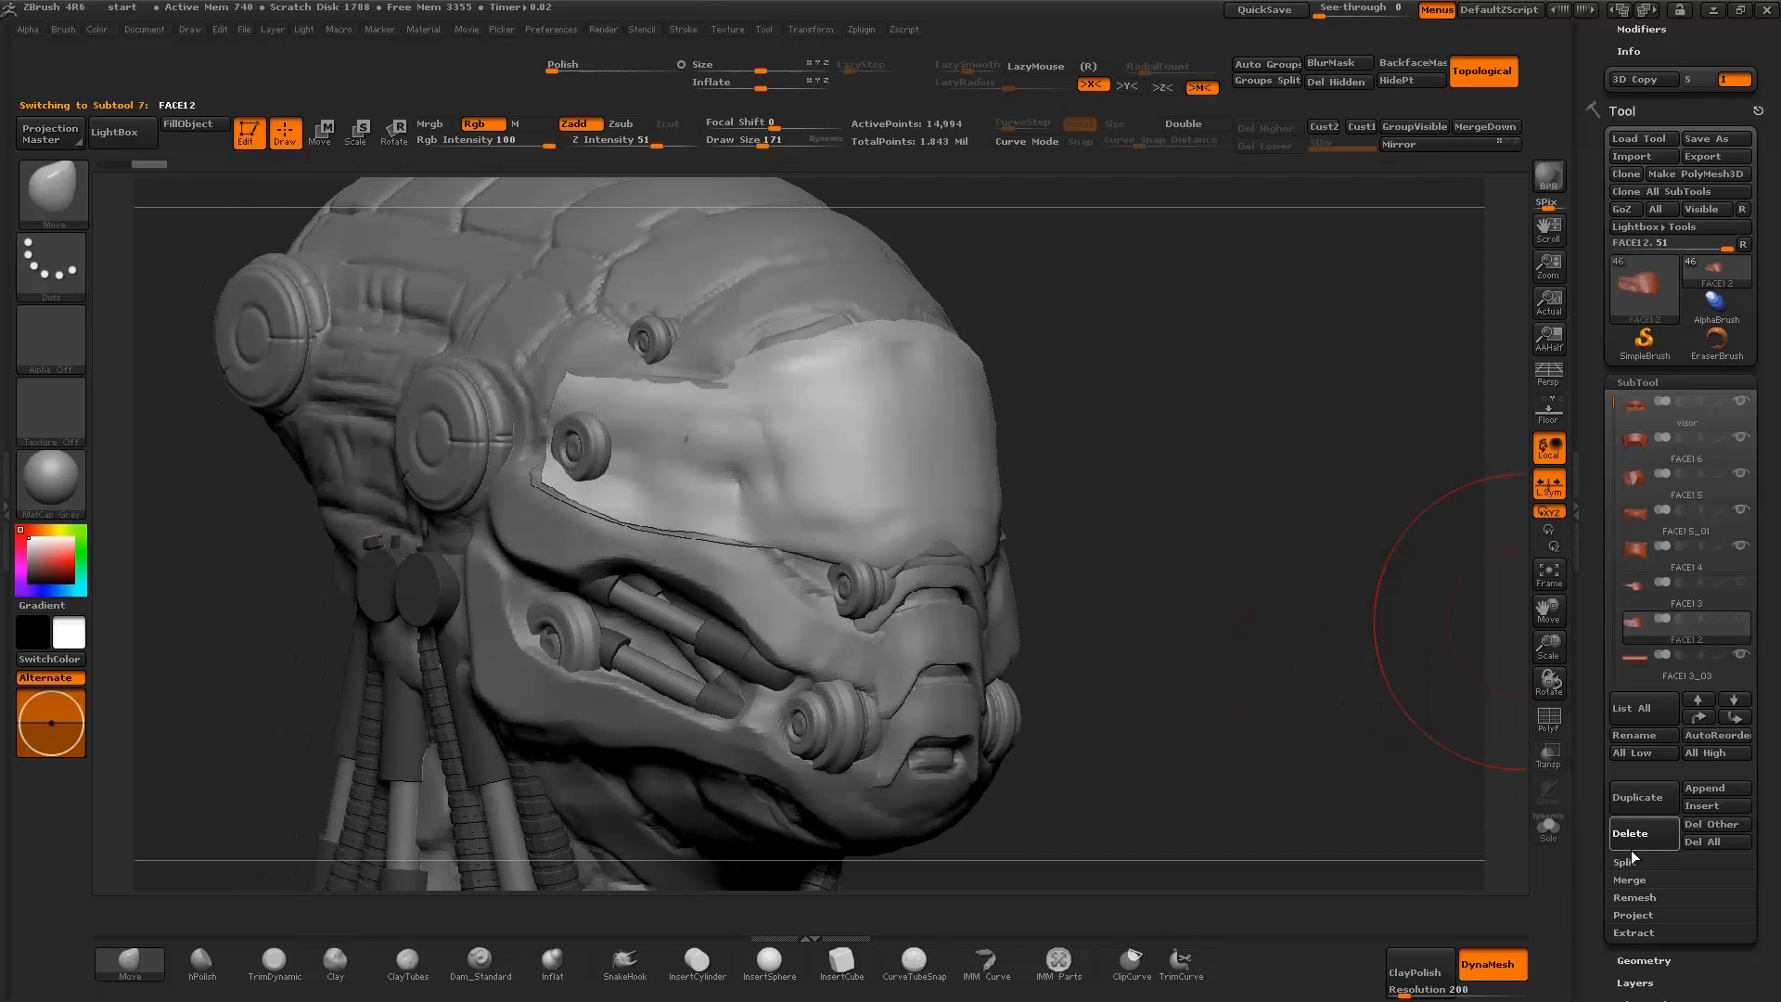
pyautogui.moveTo(1427, 664); pyautogui.dragTo(1419, 651)
pyautogui.moveTo(1674, 409)
pyautogui.moveTo(1475, 687); pyautogui.dragTo(450, 450)
pyautogui.keyDown('alt'); pyautogui.click(975, 569); pyautogui.keyUp('alt')
pyautogui.moveTo(1074, 585); pyautogui.dragTo(1099, 670)
# Duplicate FACE15_01 as FACE17 and set up a Move/Rotate transpose on the jaw
pyautogui.click(1633, 798)
pyautogui.moveTo(1549, 682)
pyautogui.mouseDown()
pyautogui.moveTo(881, 739)
pyautogui.moveTo(1238, 735)
pyautogui.moveTo(1373, 694)
pyautogui.moveTo(1073, 751)
pyautogui.mouseUp()
pyautogui.press('w')
pyautogui.press('r')
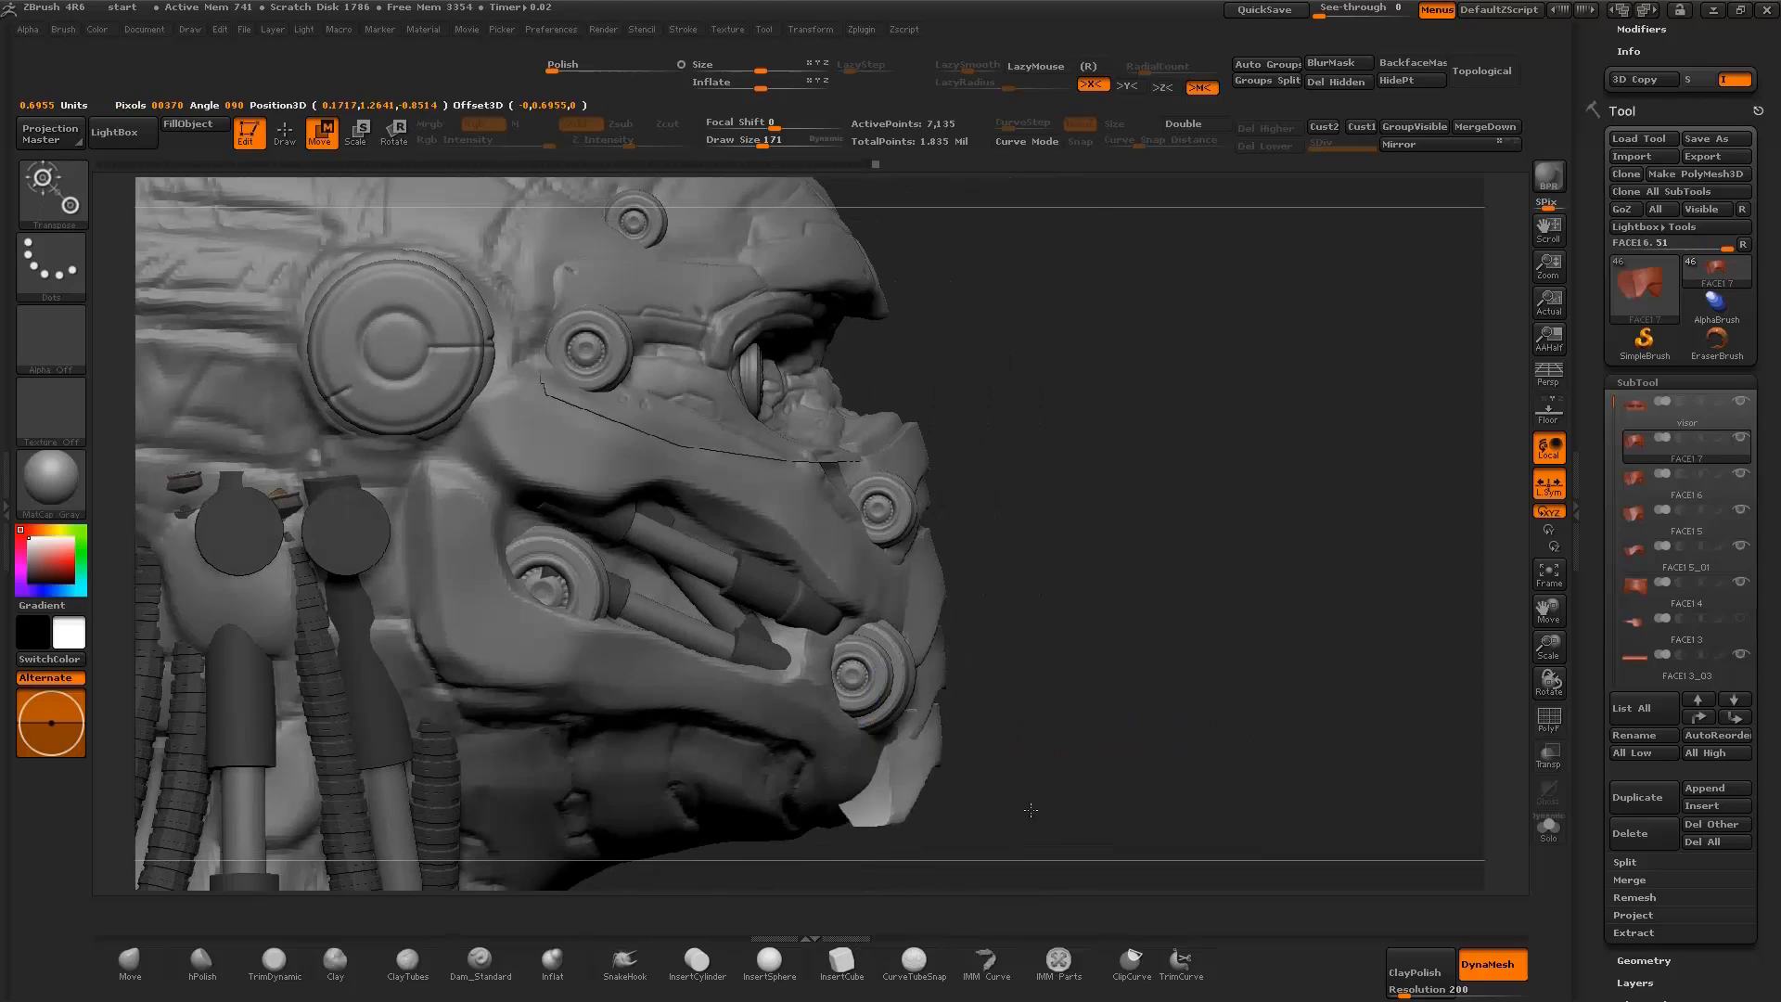
# Rotate and position the FACE17 jaw piece under the chin using transpose
pyautogui.moveTo(1220, 667); pyautogui.dragTo(1178, 642)
pyautogui.moveTo(1399, 730)
pyautogui.mouseDown()
pyautogui.moveTo(1023, 736)
pyautogui.moveTo(1131, 715)
pyautogui.moveTo(1170, 668)
pyautogui.mouseUp()
pyautogui.press('q')
pyautogui.press('b')
pyautogui.press('m')
pyautogui.press('t')
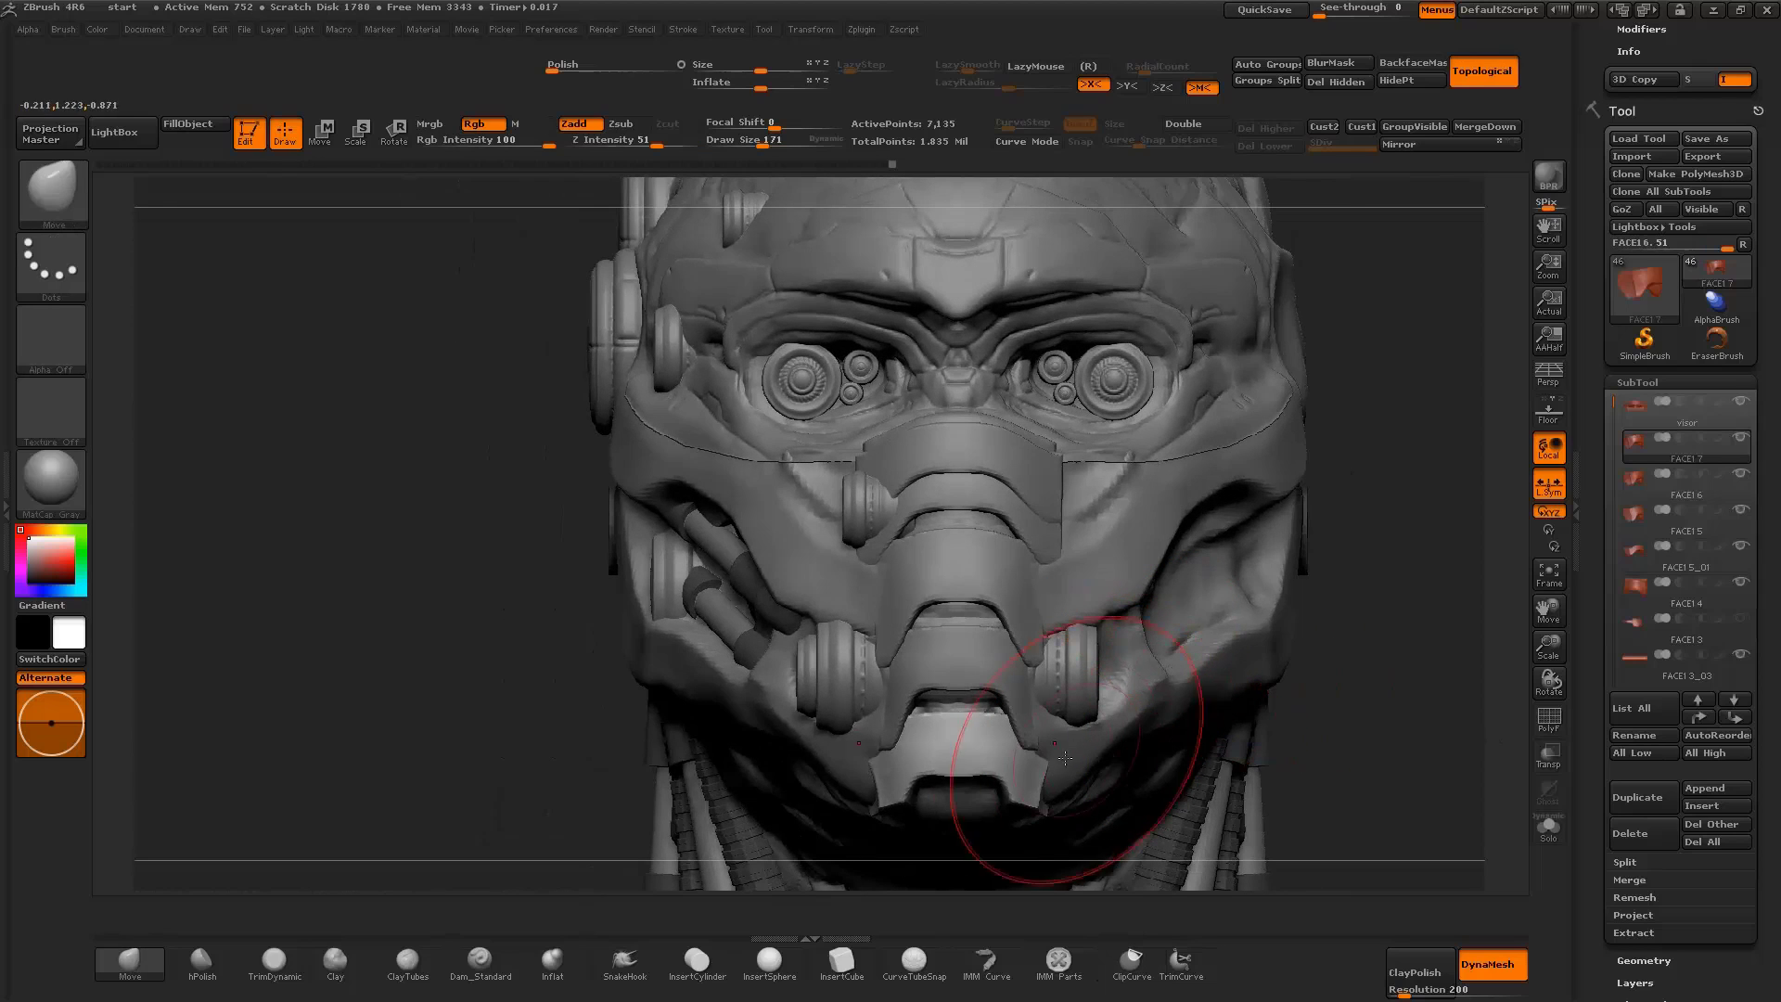
pyautogui.moveTo(875, 777)
pyautogui.mouseDown()
pyautogui.moveTo(1074, 706)
pyautogui.moveTo(867, 727)
pyautogui.mouseUp()
pyautogui.press('w')
pyautogui.press('q')
pyautogui.moveTo(1403, 684)
pyautogui.mouseDown()
pyautogui.moveTo(1355, 664)
pyautogui.moveTo(1391, 686)
pyautogui.moveTo(1372, 742)
pyautogui.moveTo(1113, 816)
pyautogui.mouseUp()
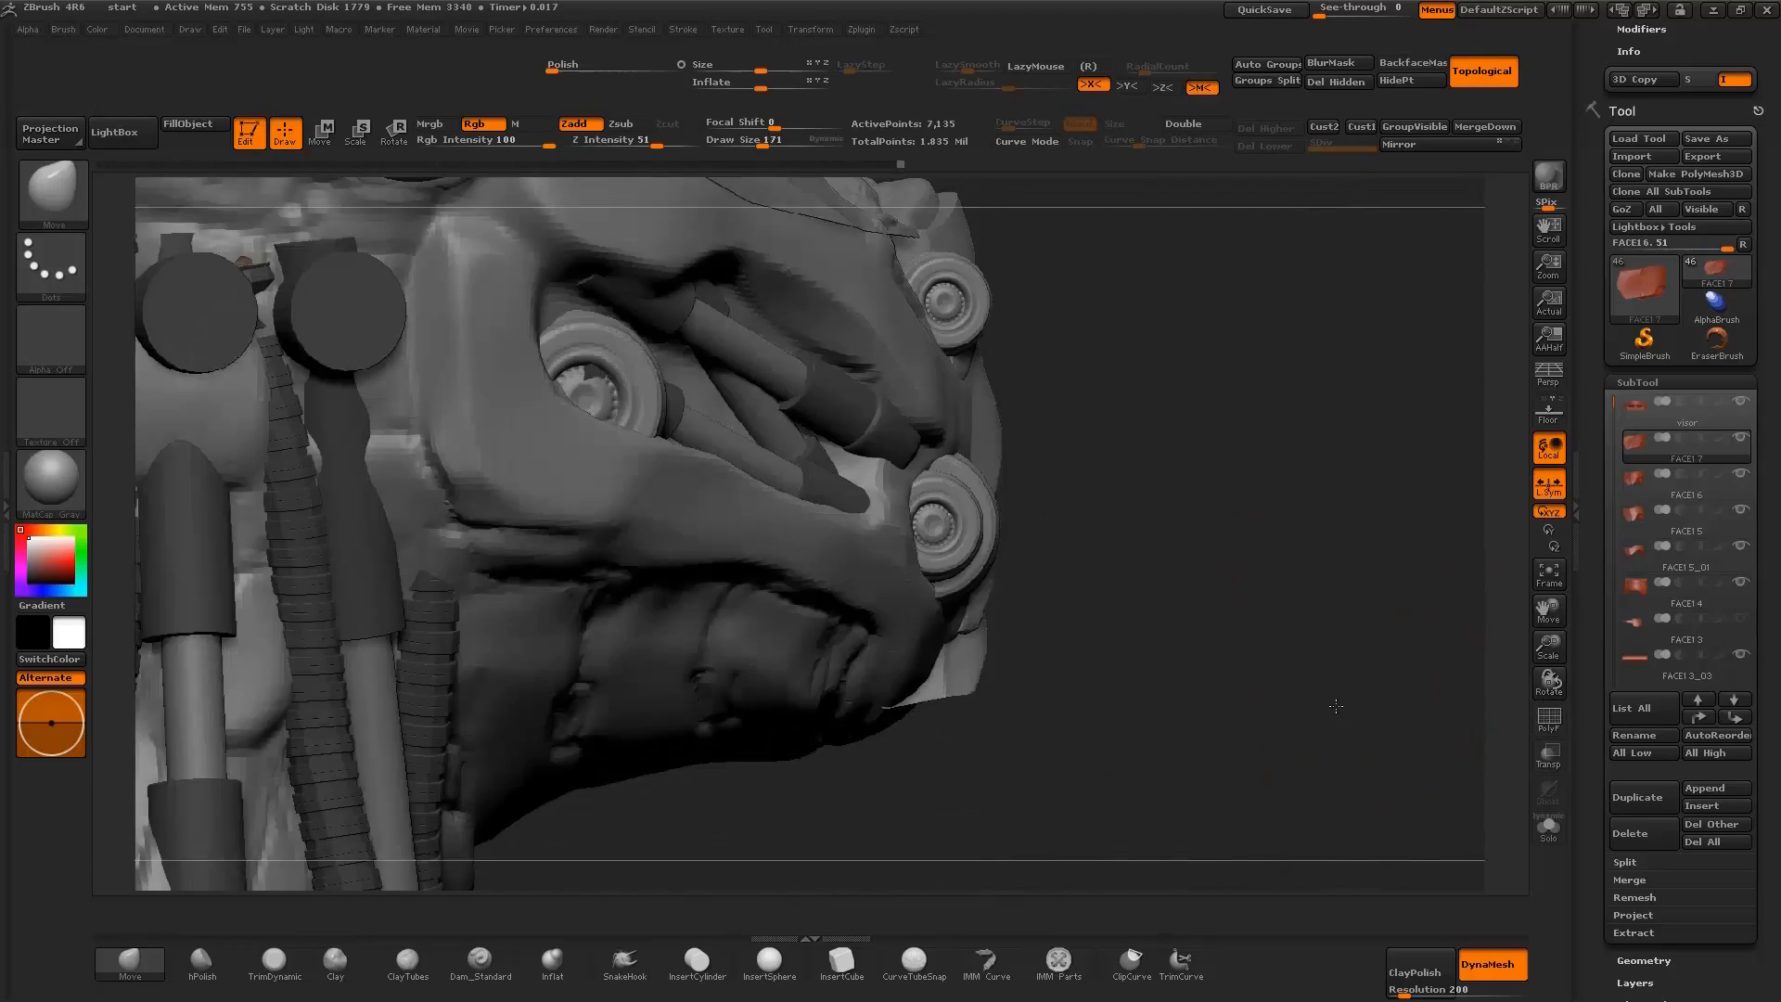
# Solo the jaw piece and cut its edge with ClipCurve lines
pyautogui.keyDown('ctrl'); pyautogui.keyDown('shift'); pyautogui.moveTo(1113, 579); pyautogui.dragTo(862, 755); pyautogui.keyUp('shift'); pyautogui.keyUp('ctrl')
pyautogui.moveTo(1345, 649); pyautogui.dragTo(1252, 594)
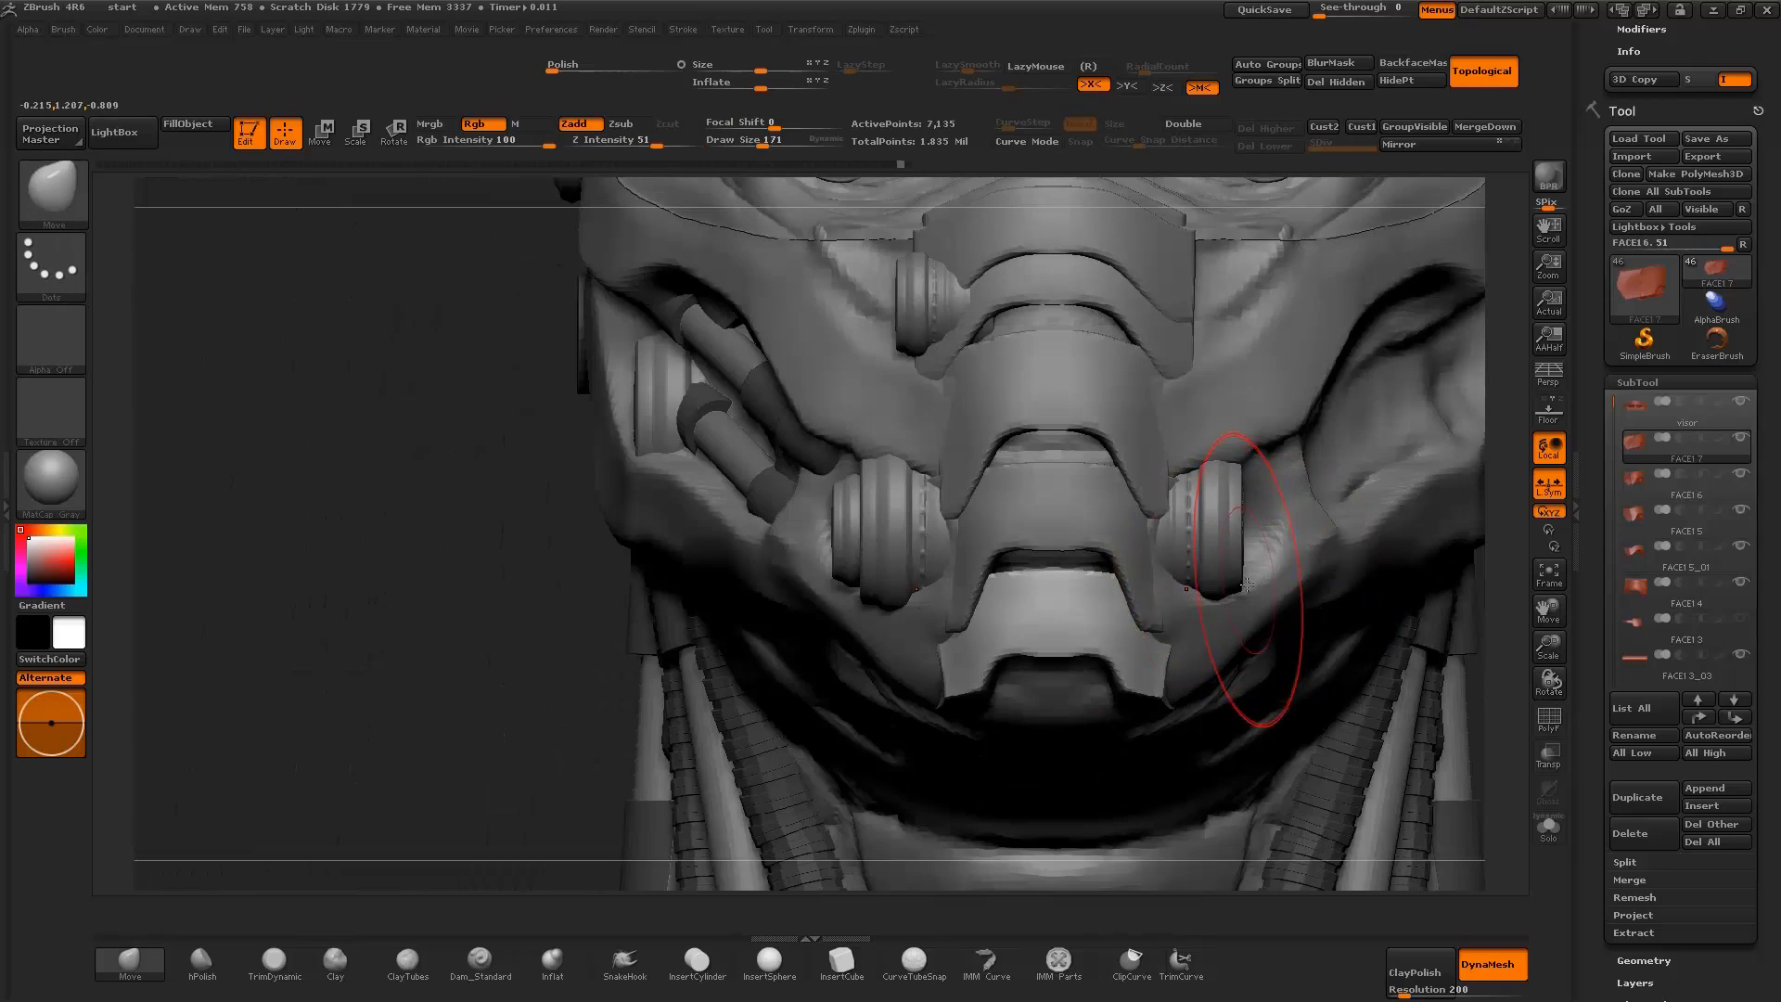
pyautogui.click(1549, 828)
pyautogui.press('f')
pyautogui.keyDown('ctrl'); pyautogui.keyDown('shift'); pyautogui.moveTo(1154, 766); pyautogui.dragTo(1139, 626); pyautogui.keyUp('shift'); pyautogui.keyUp('ctrl')
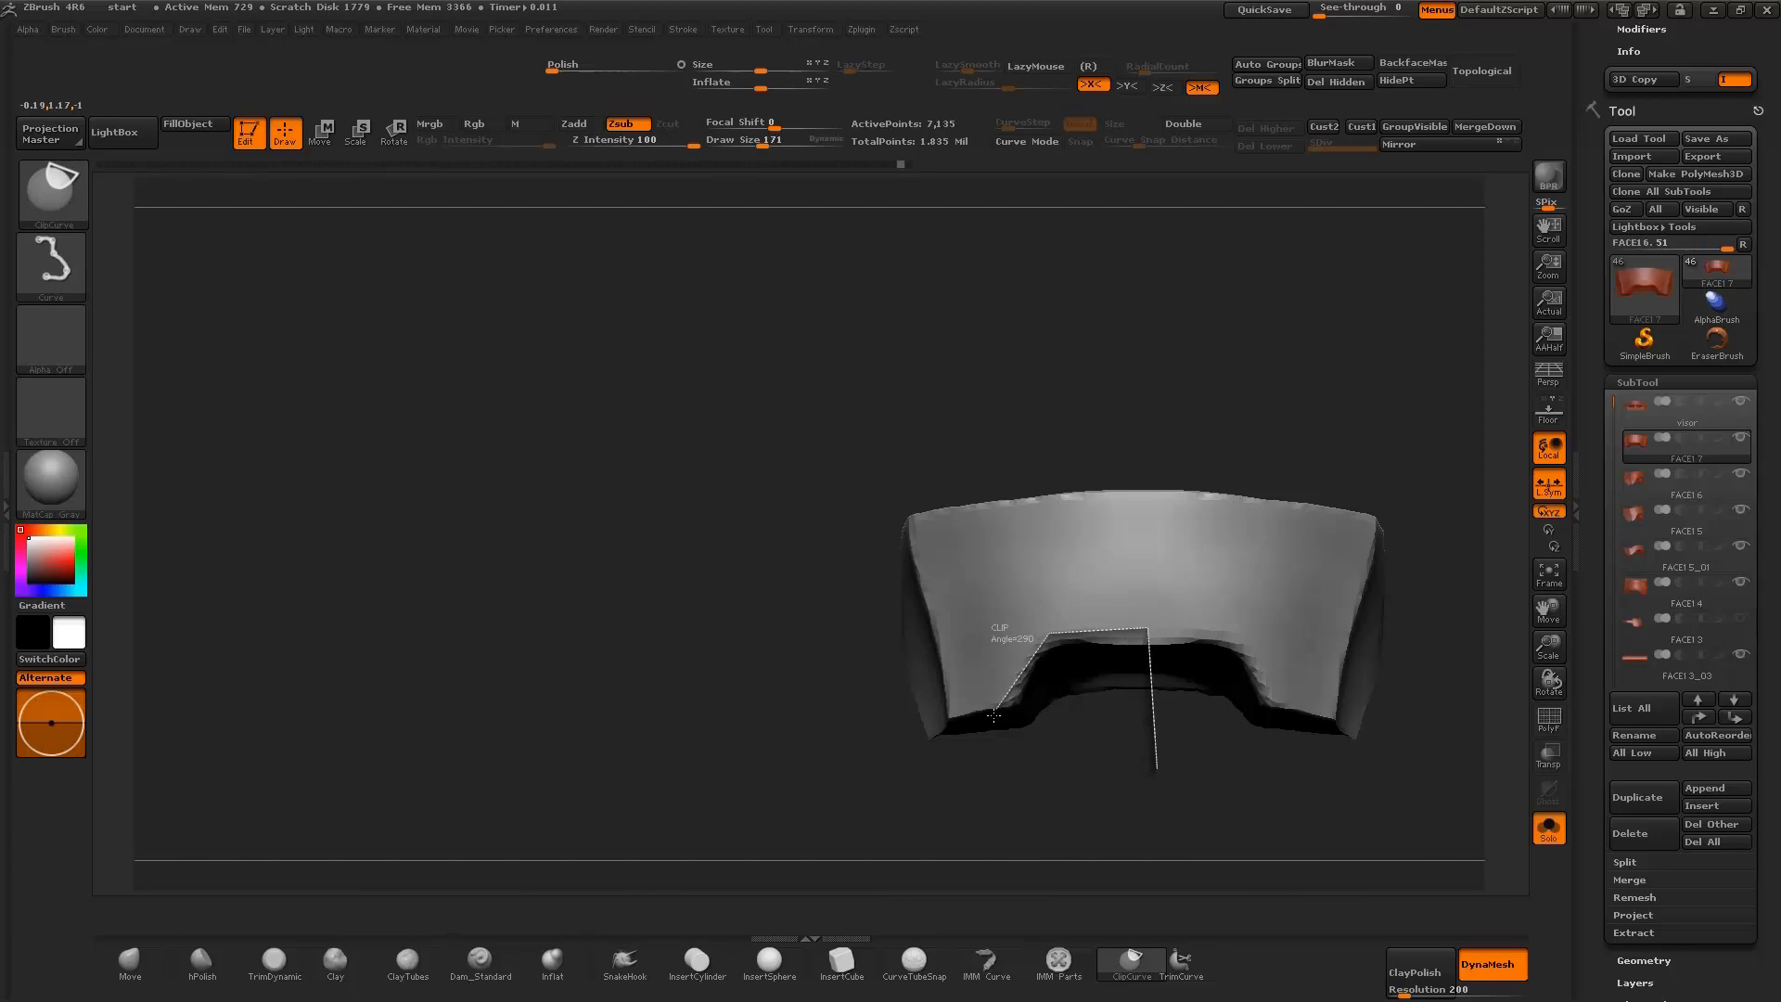
pyautogui.keyDown('ctrl'); pyautogui.keyDown('shift'); pyautogui.moveTo(912, 725); pyautogui.dragTo(912, 725); pyautogui.keyUp('shift'); pyautogui.keyUp('ctrl')
pyautogui.click(1549, 828)
# Clip away the jaw piece below a second line, leaving a 3,158-point chin piece
pyautogui.moveTo(1471, 835)
pyautogui.mouseDown()
pyautogui.moveTo(1119, 725)
pyautogui.moveTo(640, 684)
pyautogui.mouseUp()
pyautogui.moveTo(1204, 707)
pyautogui.mouseDown()
pyautogui.moveTo(1020, 704)
pyautogui.moveTo(1252, 705)
pyautogui.mouseUp()
pyautogui.moveTo(1548, 677); pyautogui.dragTo(968, 652)
pyautogui.moveTo(1555, 649); pyautogui.dragTo(1350, 738)
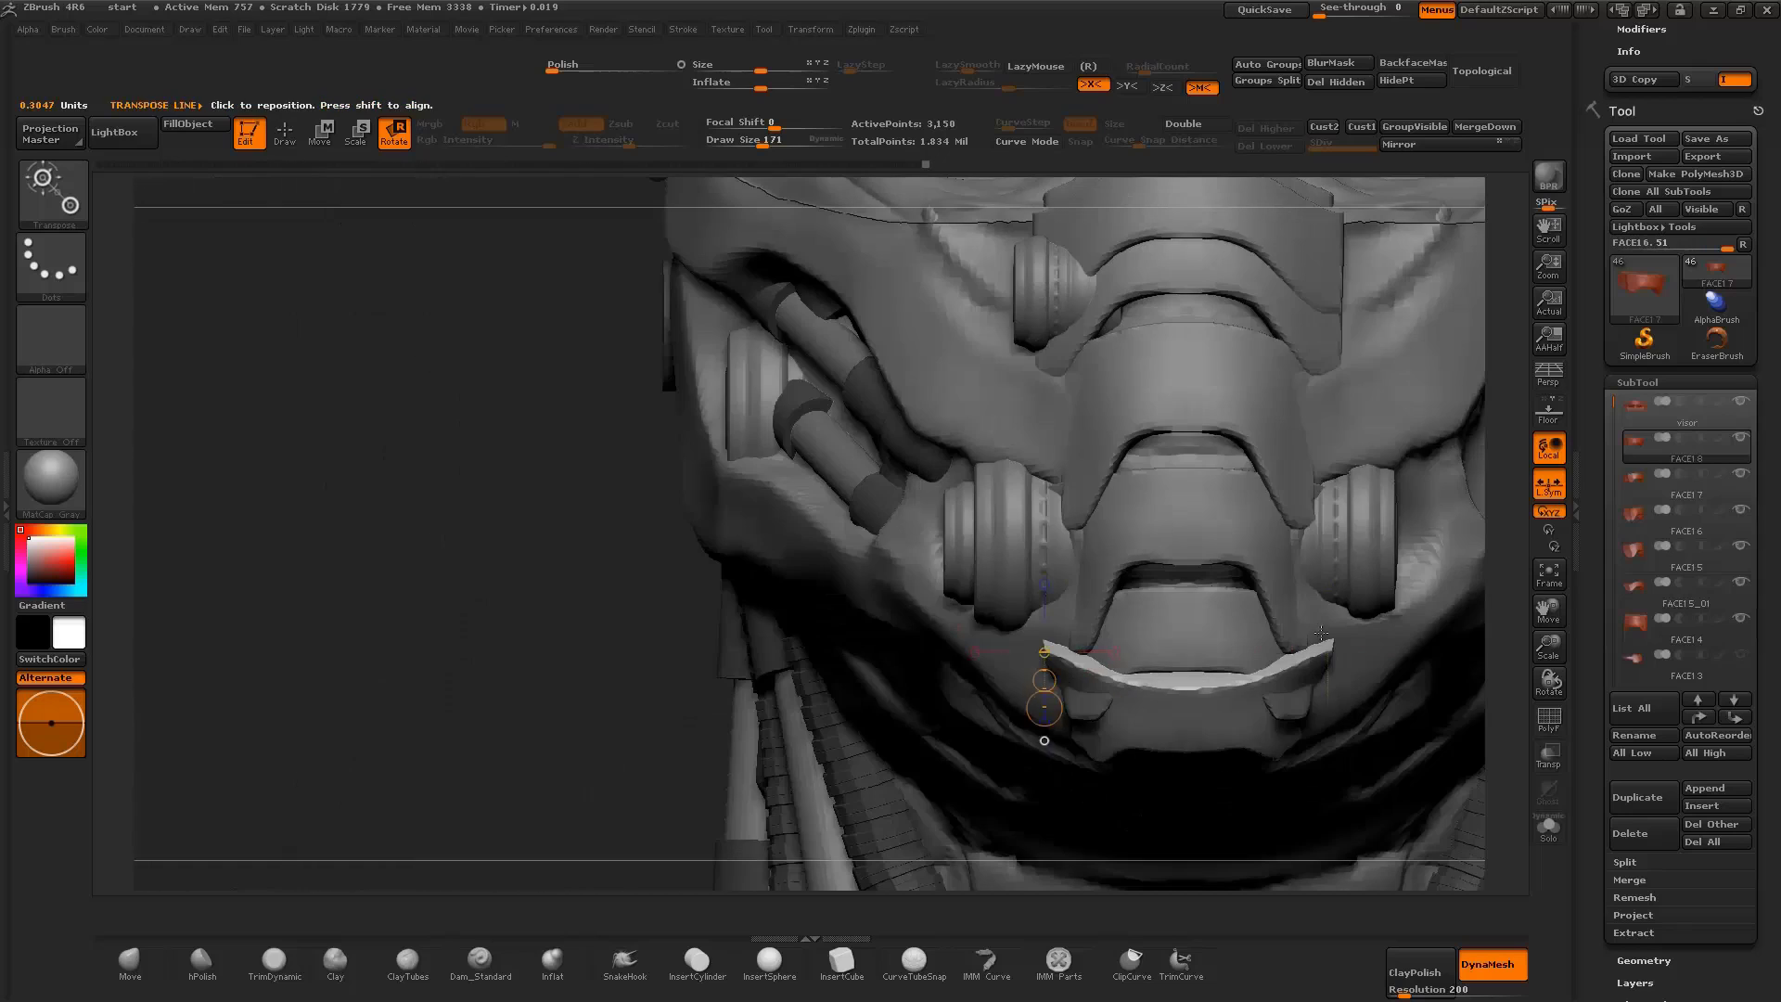
# Move the FACE18 copy down beneath the chin with the Move transpose
pyautogui.click(130, 960)
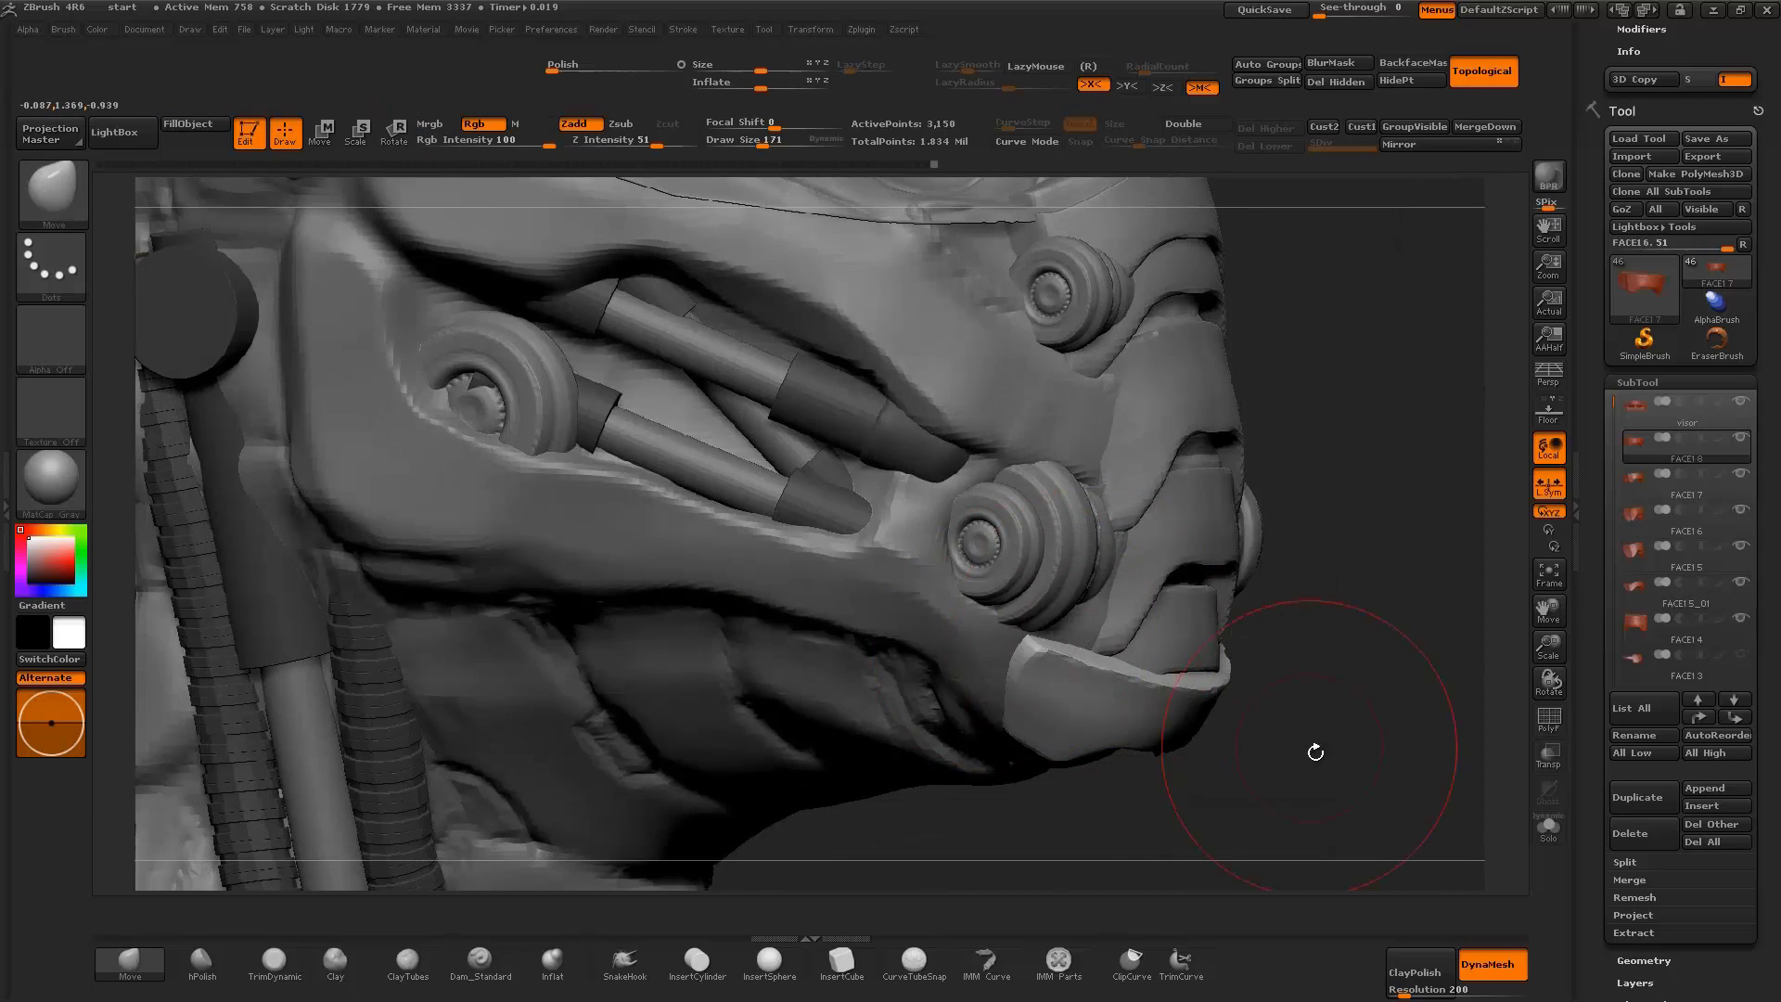
pyautogui.moveTo(1315, 752); pyautogui.dragTo(1107, 733)
pyautogui.moveTo(1512, 755); pyautogui.dragTo(1130, 720)
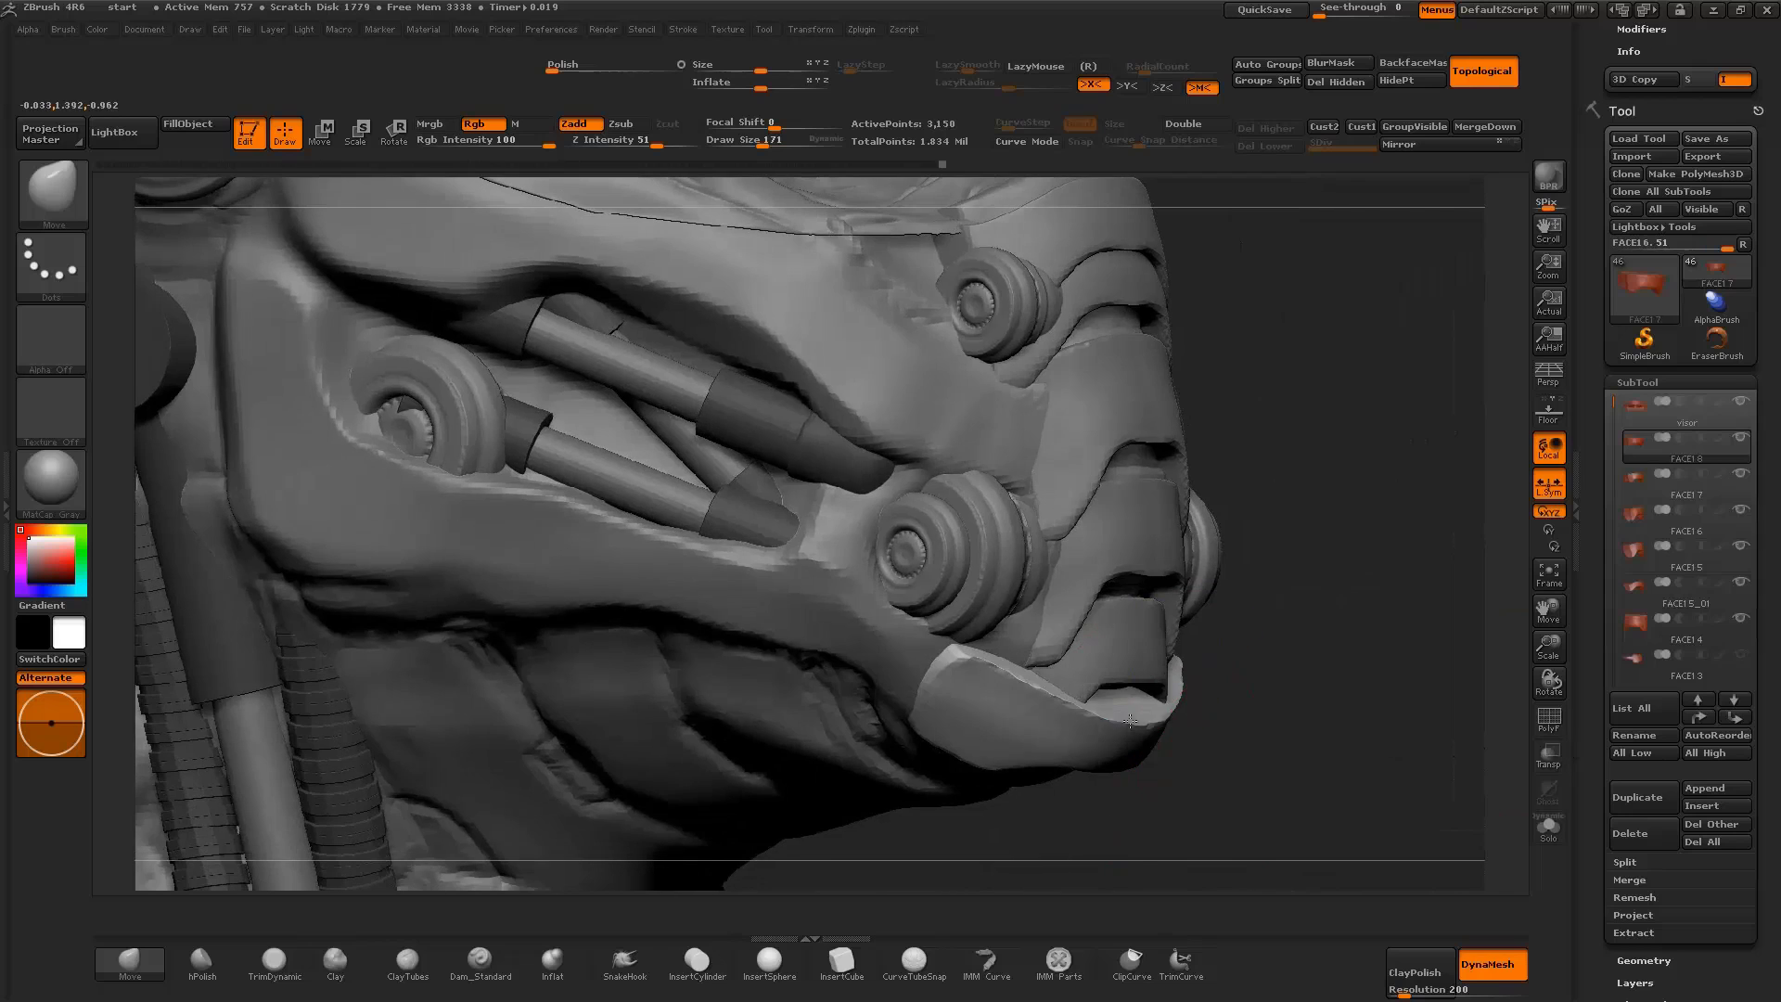
pyautogui.moveTo(1299, 742)
pyautogui.mouseDown()
pyautogui.moveTo(1206, 723)
pyautogui.moveTo(1373, 649)
pyautogui.moveTo(1299, 704)
pyautogui.mouseUp()
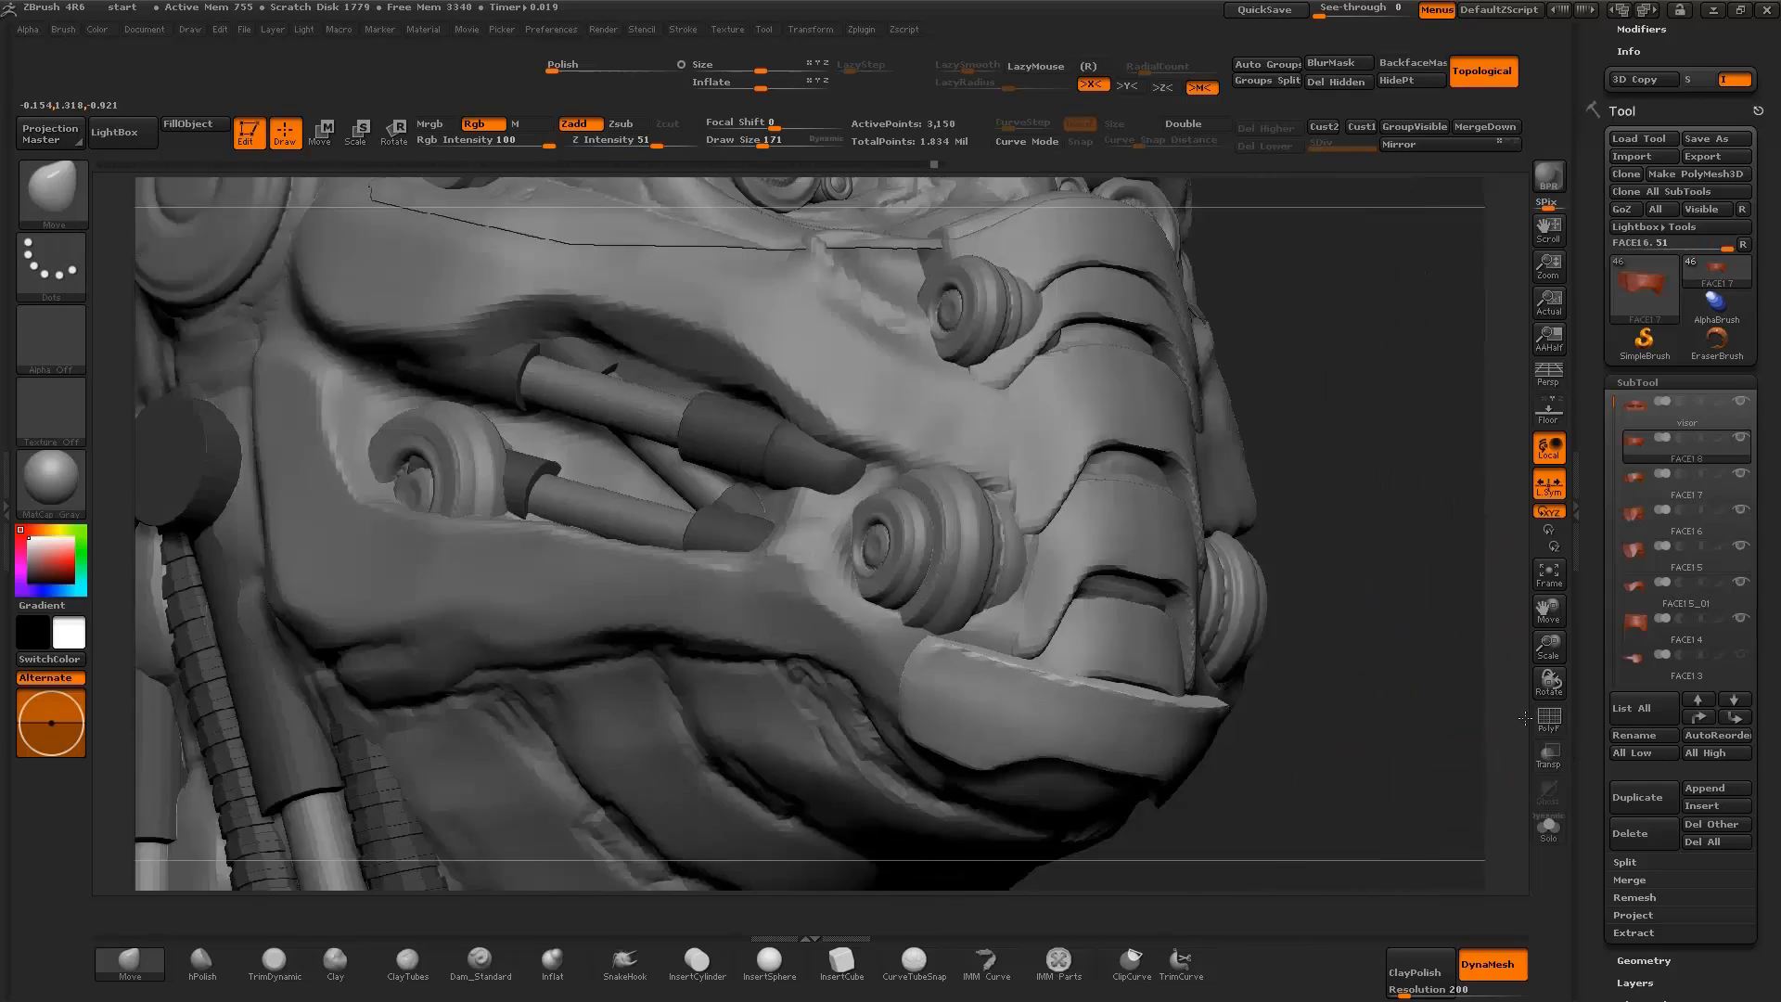
pyautogui.press('w')
pyautogui.moveTo(1022, 664); pyautogui.dragTo(1225, 719)
pyautogui.moveTo(1104, 691)
pyautogui.mouseDown()
pyautogui.moveTo(1020, 788)
pyautogui.moveTo(1114, 729)
pyautogui.moveTo(1196, 709)
pyautogui.mouseUp()
pyautogui.press('q')
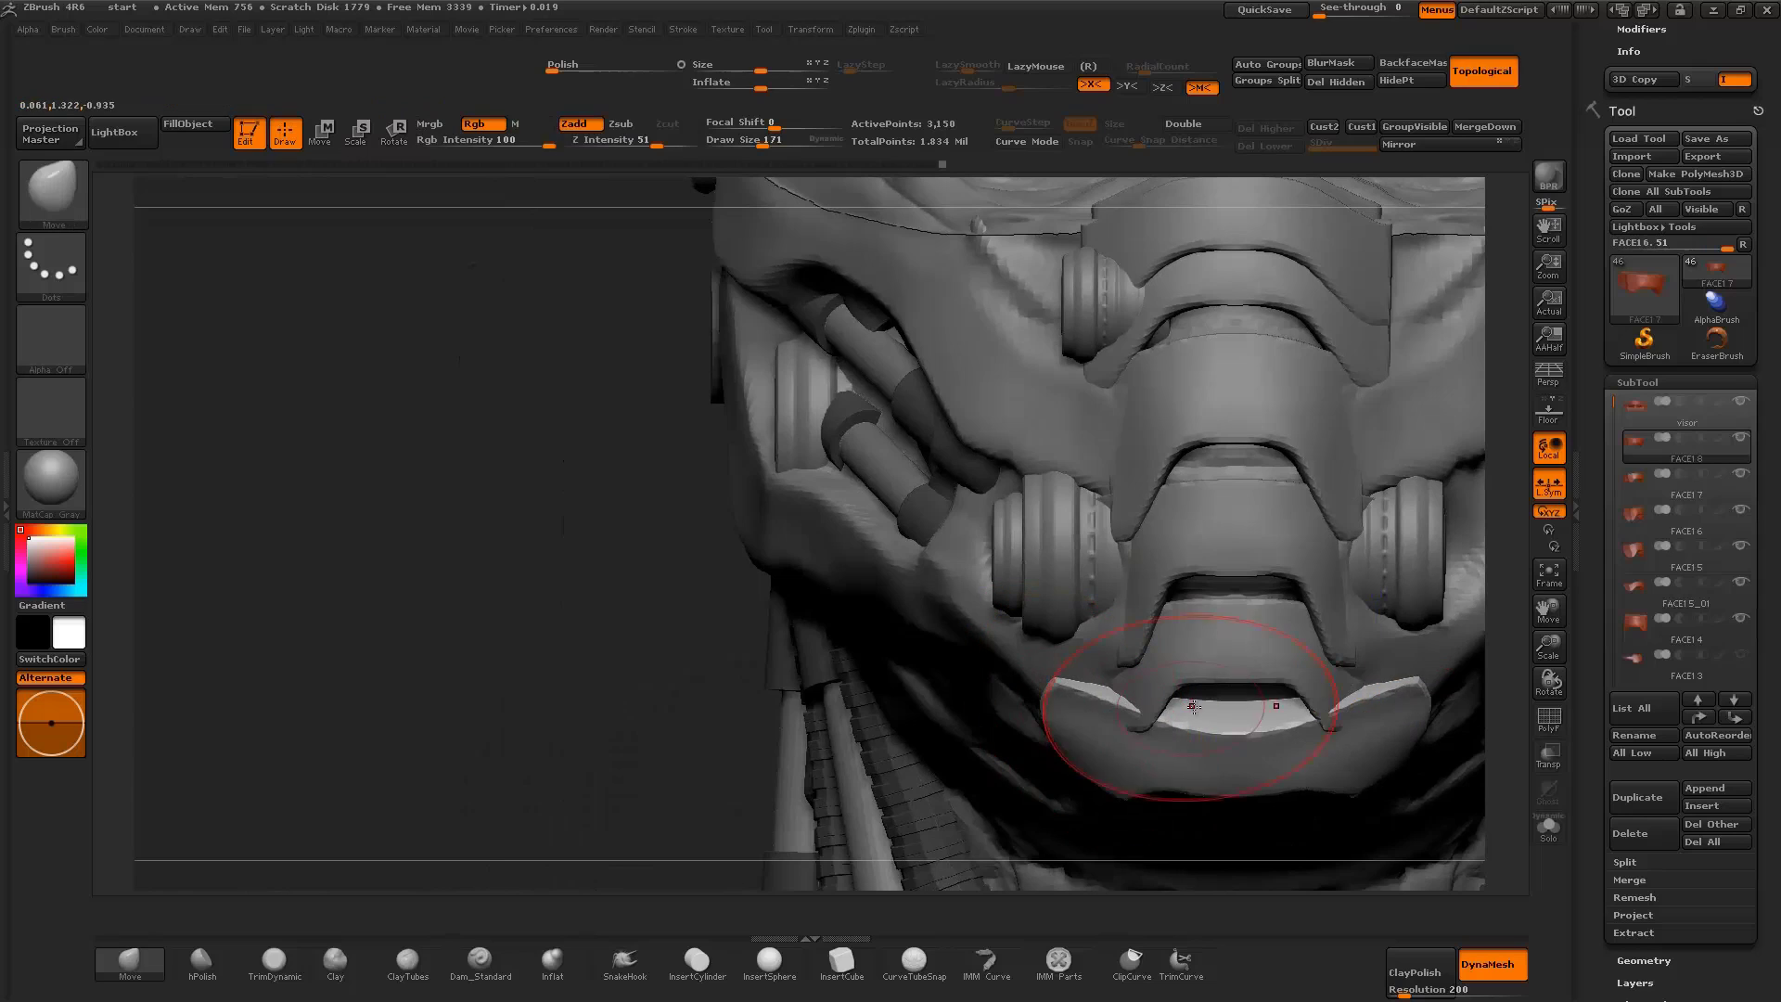
# Shape it into a curved chin guard, then set Draw Size 132 and pick hPolish
pyautogui.moveTo(1547, 685)
pyautogui.mouseDown()
pyautogui.moveTo(1452, 746)
pyautogui.moveTo(1331, 688)
pyautogui.moveTo(1178, 658)
pyautogui.moveTo(1088, 737)
pyautogui.mouseUp()
pyautogui.moveTo(1382, 669); pyautogui.dragTo(1216, 680)
pyautogui.rightClick(1216, 680)
pyautogui.click(201, 959)
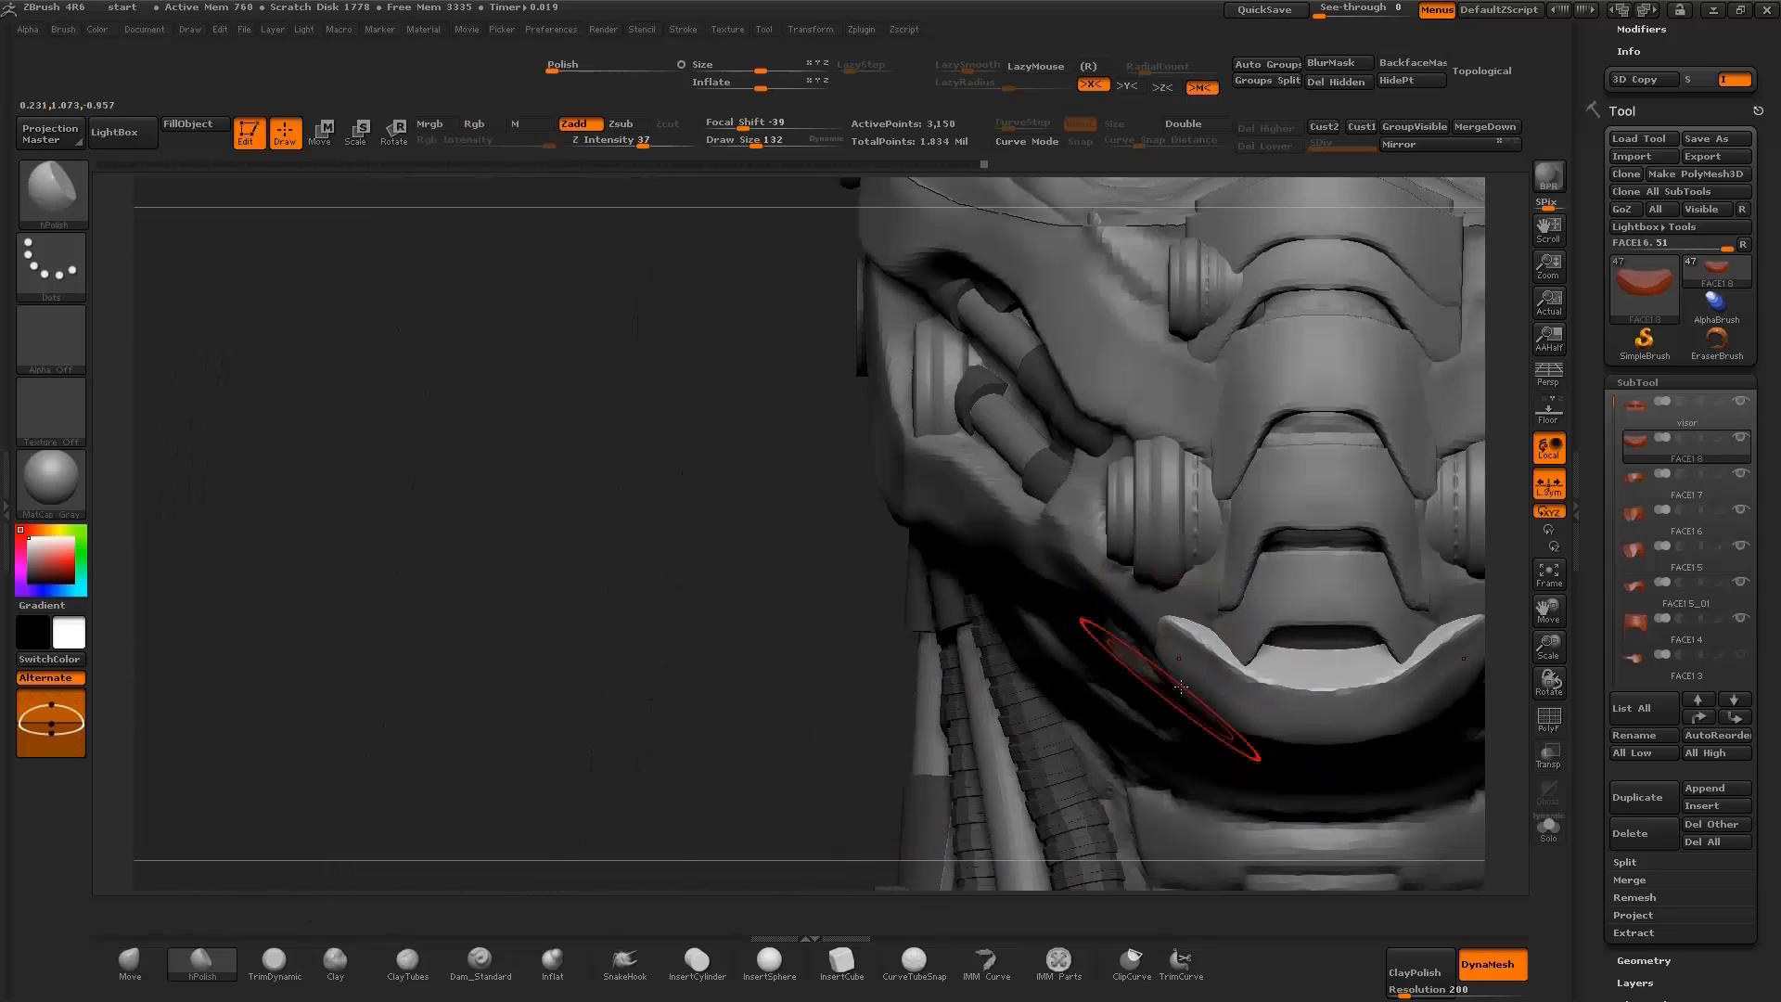
# Solo the plate and clip one end off along a straight ClipCurve line, leaving 2,872 points
pyautogui.moveTo(1340, 728); pyautogui.dragTo(1162, 671)
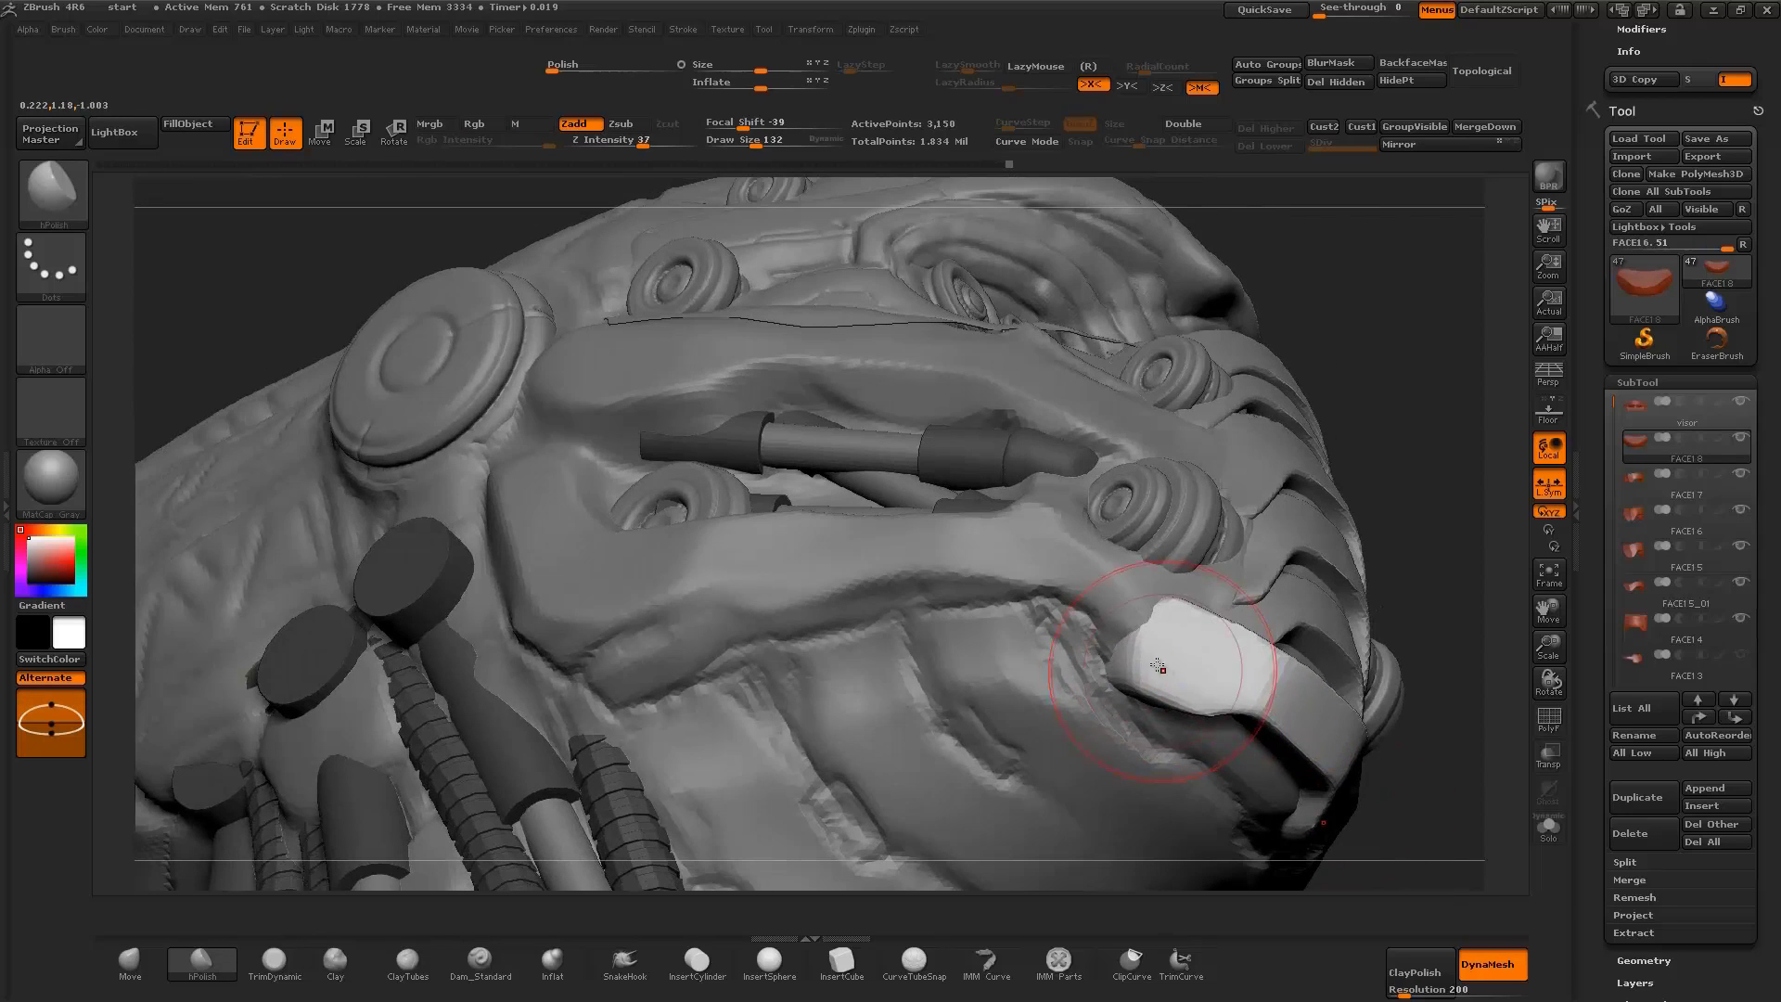
pyautogui.moveTo(1432, 754)
pyautogui.mouseDown()
pyautogui.moveTo(954, 720)
pyautogui.moveTo(984, 658)
pyautogui.mouseUp()
pyautogui.moveTo(1205, 649); pyautogui.dragTo(928, 640)
pyautogui.click(1548, 828)
pyautogui.keyDown('ctrl'); pyautogui.keyDown('shift'); pyautogui.moveTo(1265, 536); pyautogui.dragTo(1259, 649); pyautogui.keyUp('shift'); pyautogui.keyUp('ctrl')
pyautogui.hotkey('ctrl', 'z')
pyautogui.keyDown('ctrl'); pyautogui.keyDown('shift'); pyautogui.moveTo(1101, 535); pyautogui.dragTo(1180, 572); pyautogui.keyUp('shift'); pyautogui.keyUp('ctrl')
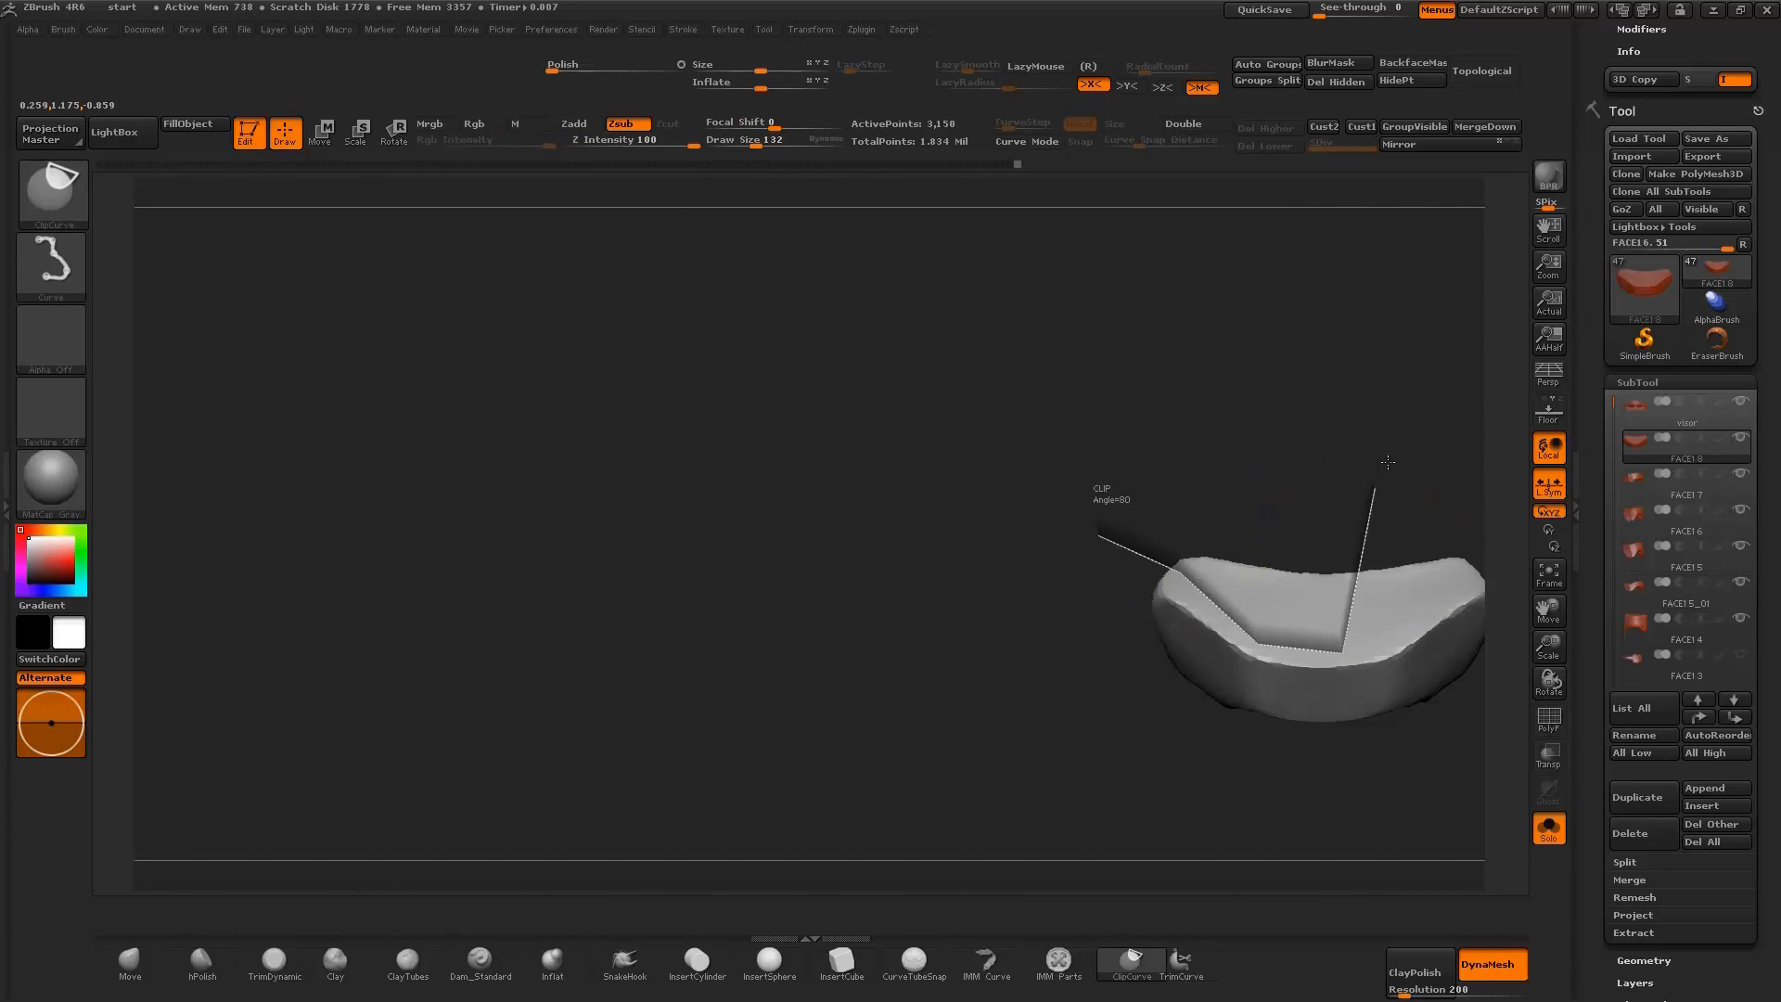
pyautogui.keyDown('ctrl'); pyautogui.keyDown('shift'); pyautogui.moveTo(1386, 468); pyautogui.dragTo(1386, 468); pyautogui.keyUp('shift'); pyautogui.keyUp('ctrl')
pyautogui.click(1548, 828)
pyautogui.moveTo(1152, 727)
pyautogui.mouseDown()
pyautogui.moveTo(736, 600)
pyautogui.moveTo(797, 677)
pyautogui.moveTo(974, 715)
pyautogui.mouseUp()
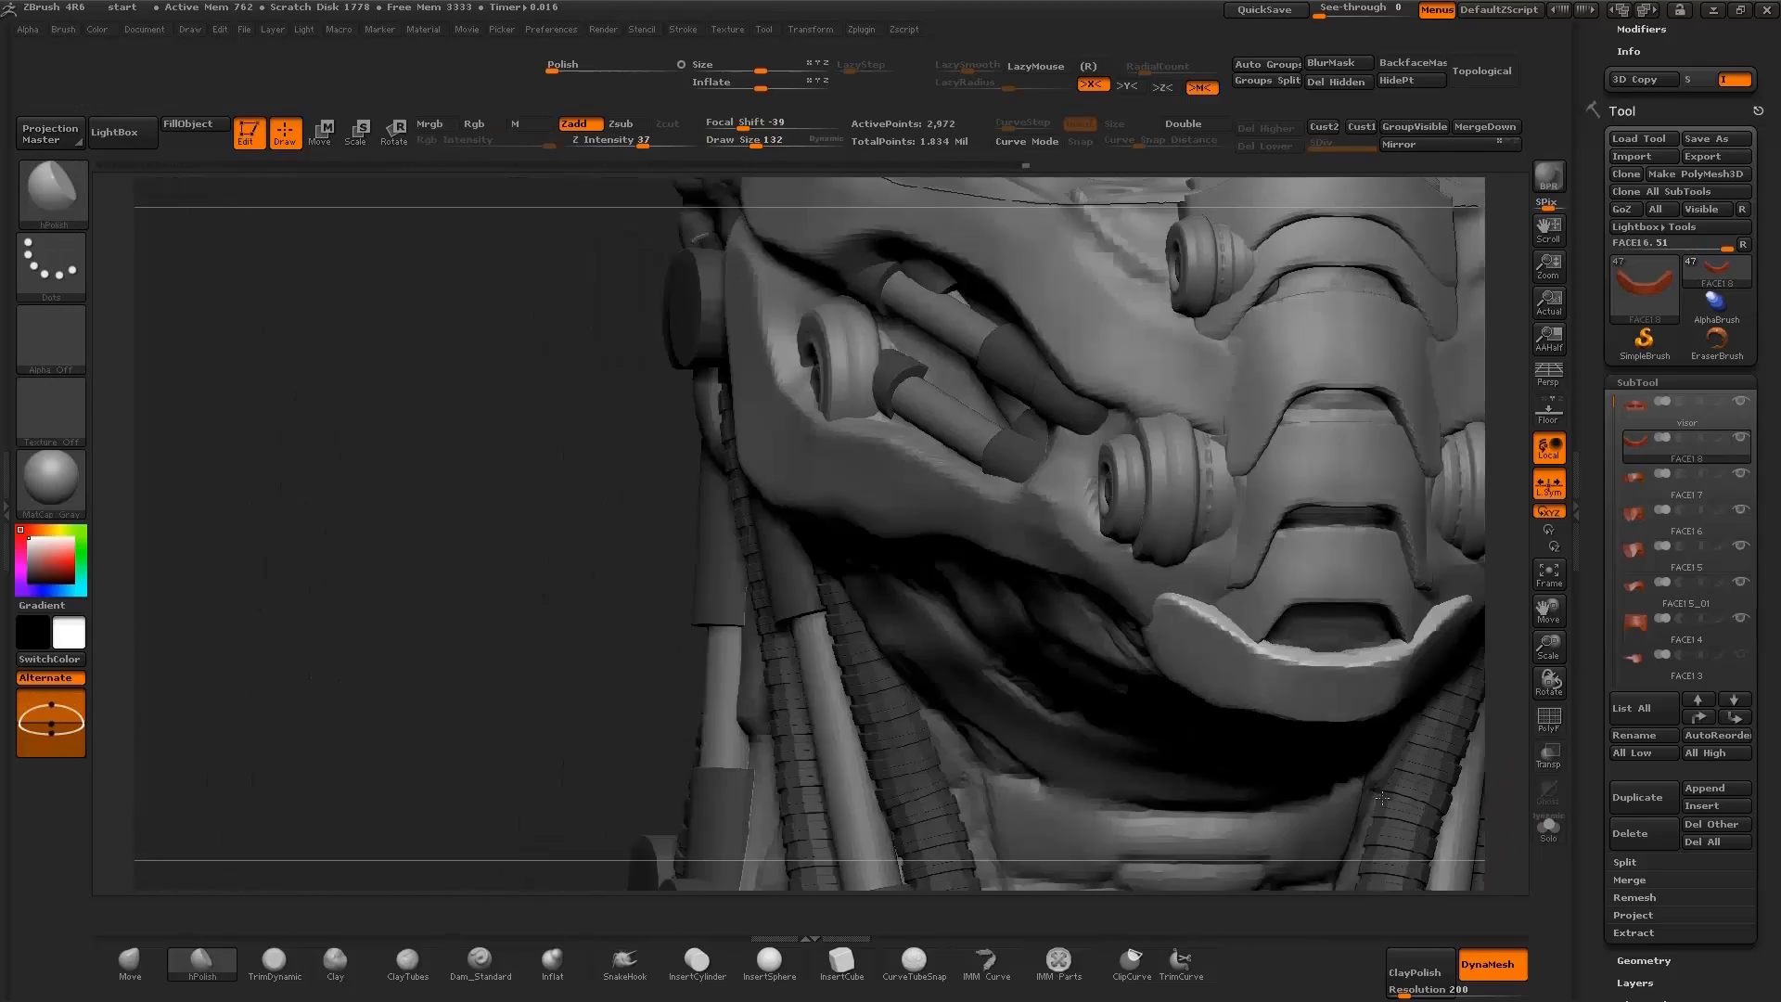
pyautogui.moveTo(1382, 797)
pyautogui.mouseDown()
pyautogui.moveTo(1152, 696)
pyautogui.moveTo(1391, 703)
pyautogui.moveTo(1484, 639)
pyautogui.moveTo(1498, 672)
pyautogui.moveTo(1532, 631)
pyautogui.moveTo(1005, 784)
pyautogui.mouseUp()
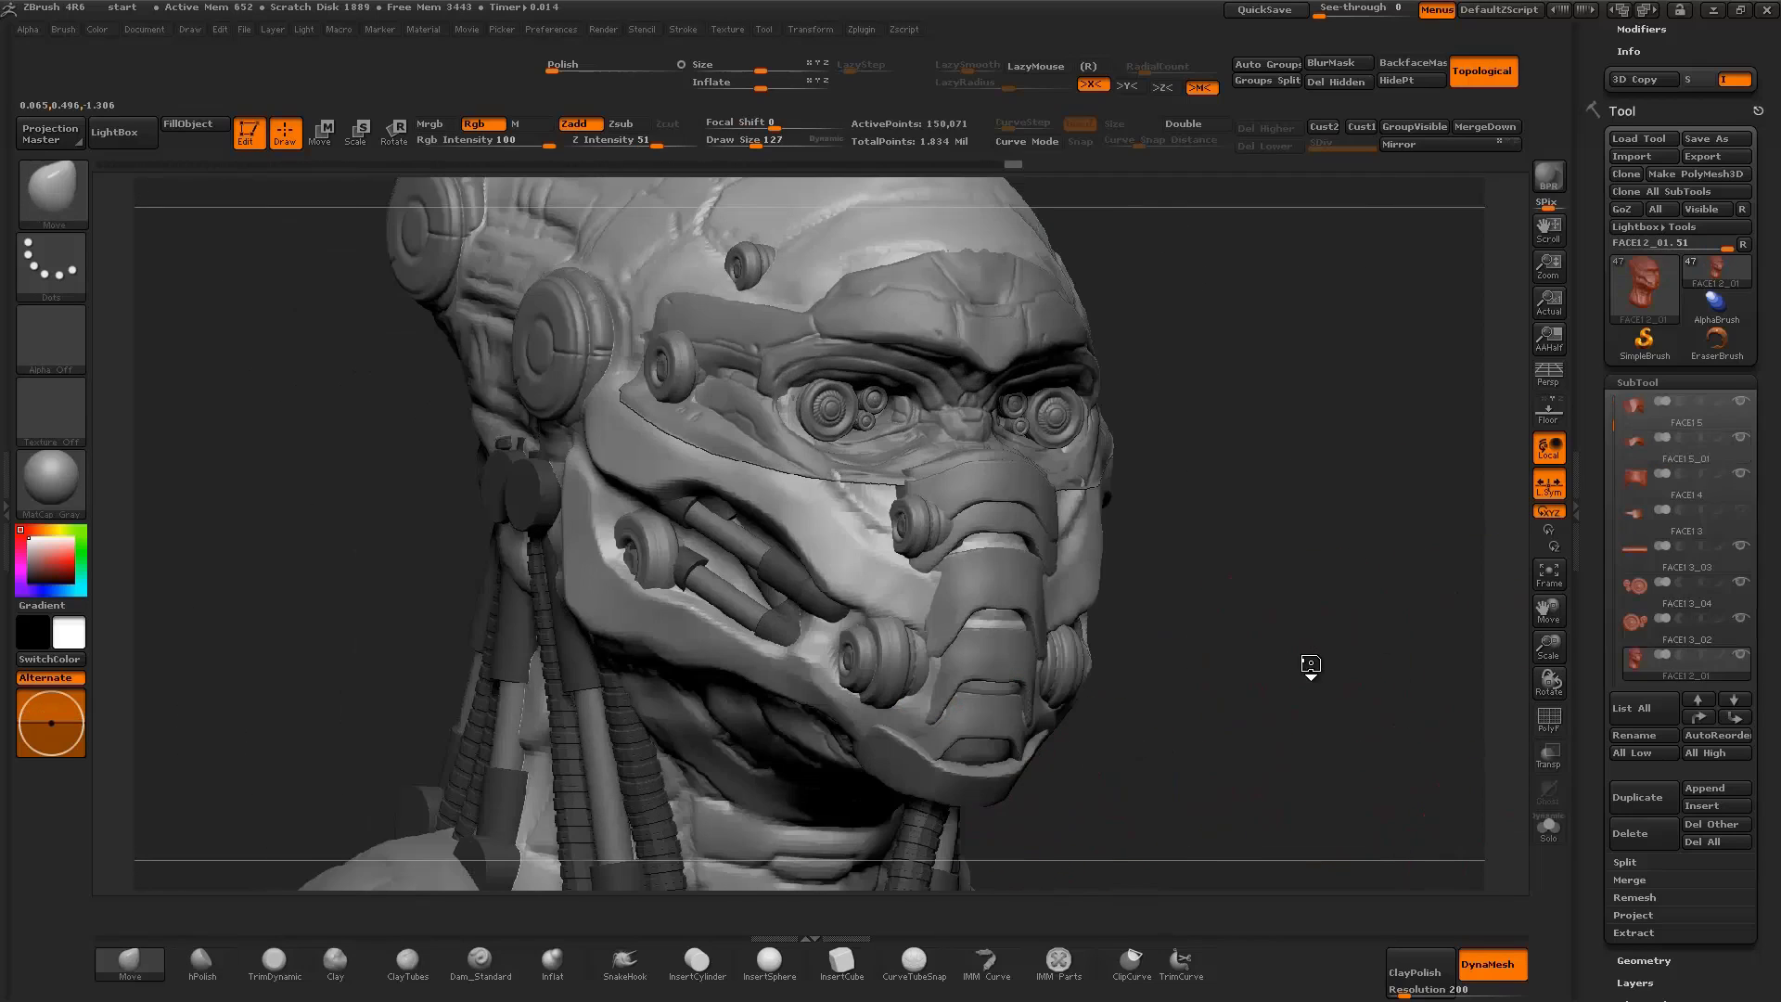
# Solo visor16, trim its lower edge with a straight ClipCurve cut, then view the full head
pyautogui.moveTo(1349, 680); pyautogui.dragTo(1067, 742)
pyautogui.keyDown('alt'); pyautogui.click(914, 470); pyautogui.keyUp('alt')
pyautogui.click(1548, 828)
pyautogui.moveTo(1422, 776); pyautogui.dragTo(1219, 701)
pyautogui.keyDown('ctrl'); pyautogui.keyDown('shift'); pyautogui.moveTo(1066, 725); pyautogui.dragTo(907, 629); pyautogui.keyUp('shift'); pyautogui.keyUp('ctrl')
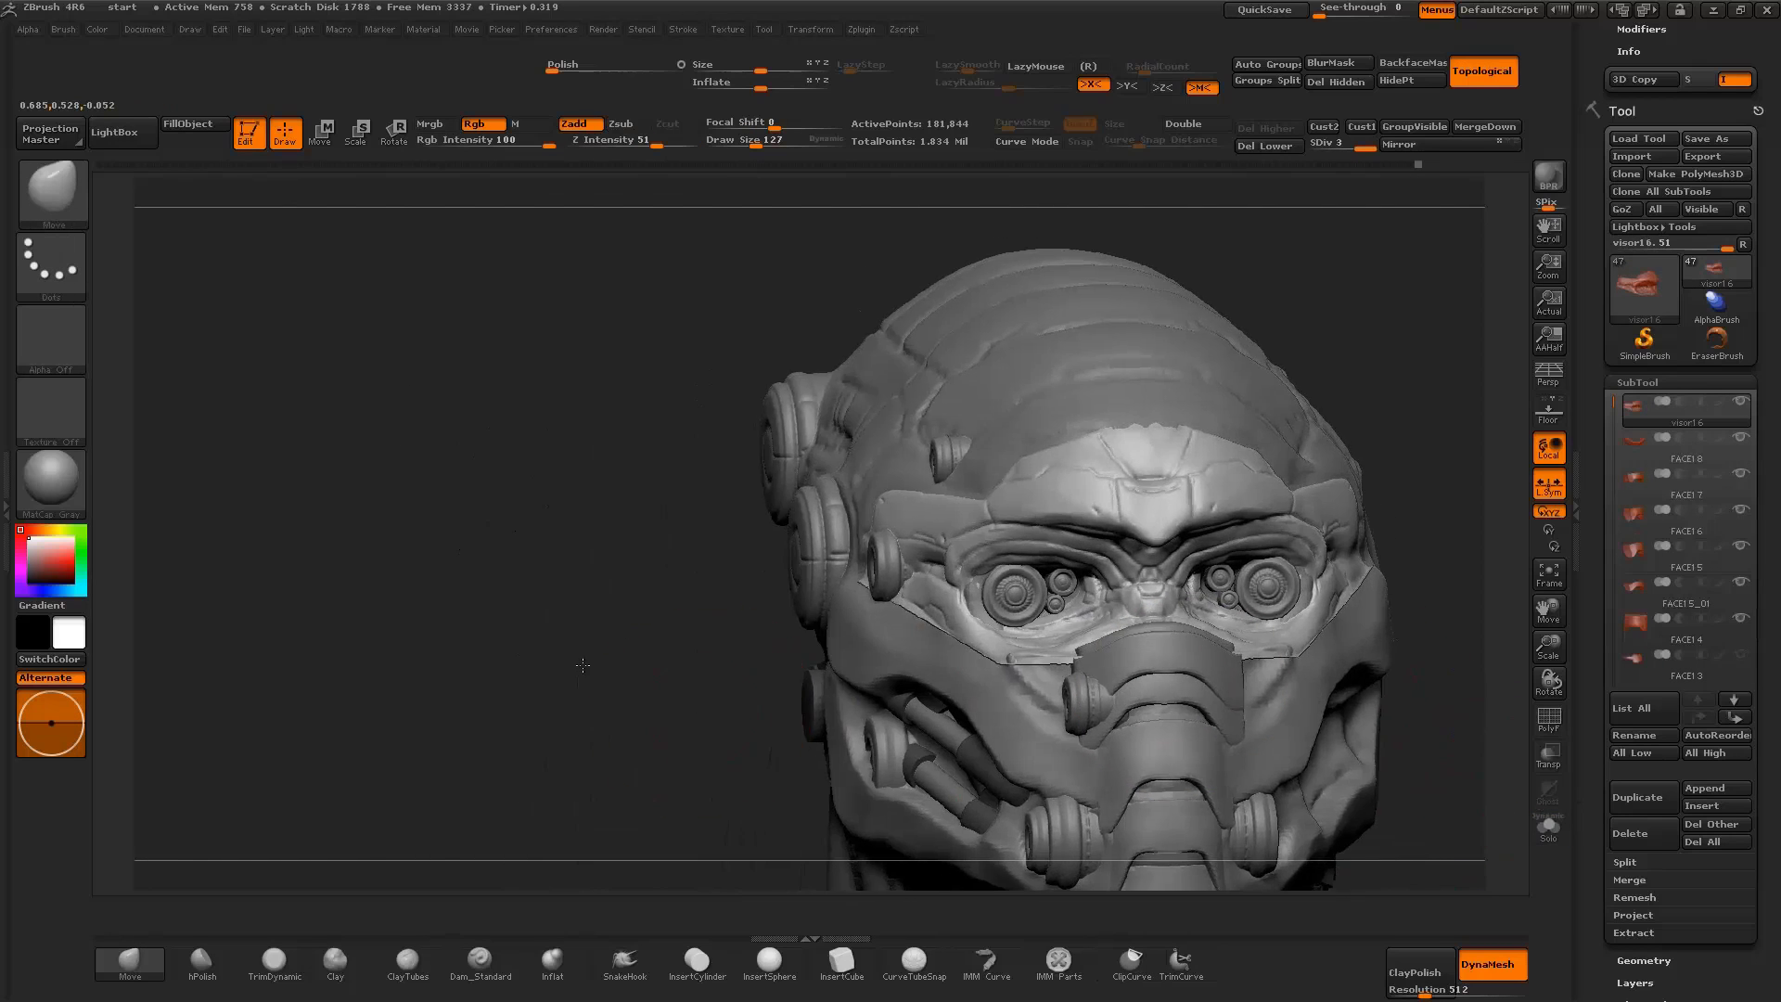
pyautogui.moveTo(556, 636); pyautogui.dragTo(1315, 692)
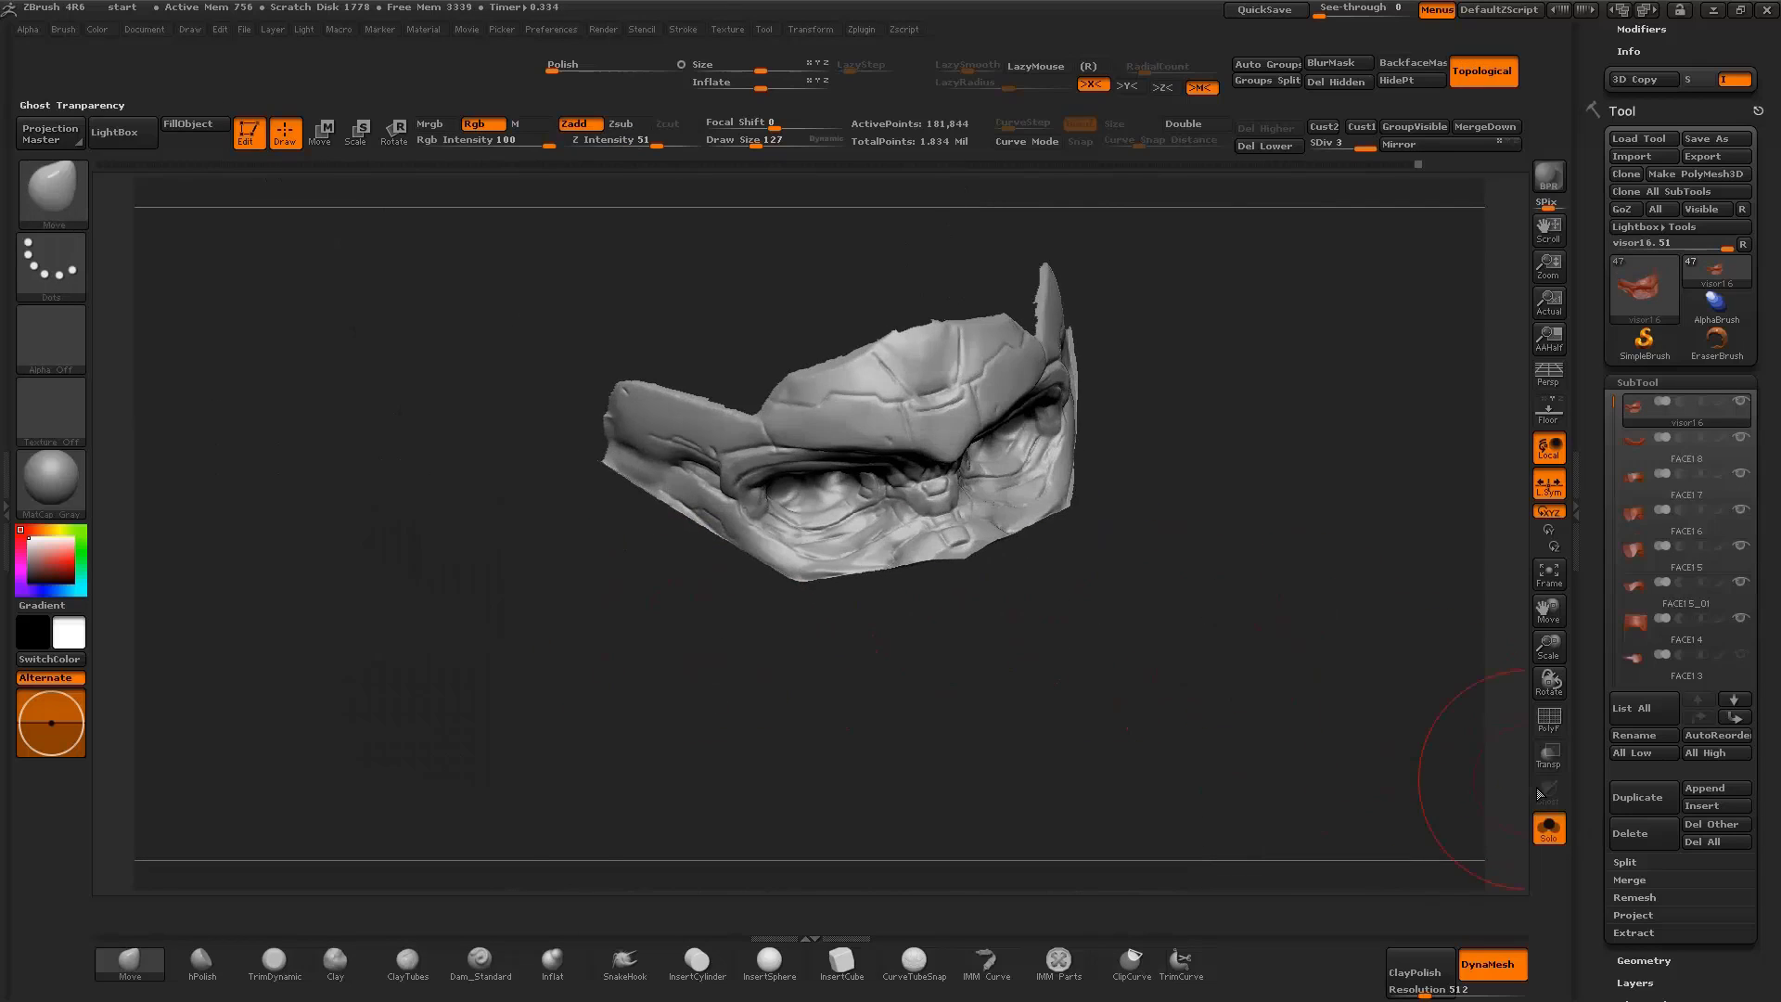
pyautogui.click(1548, 828)
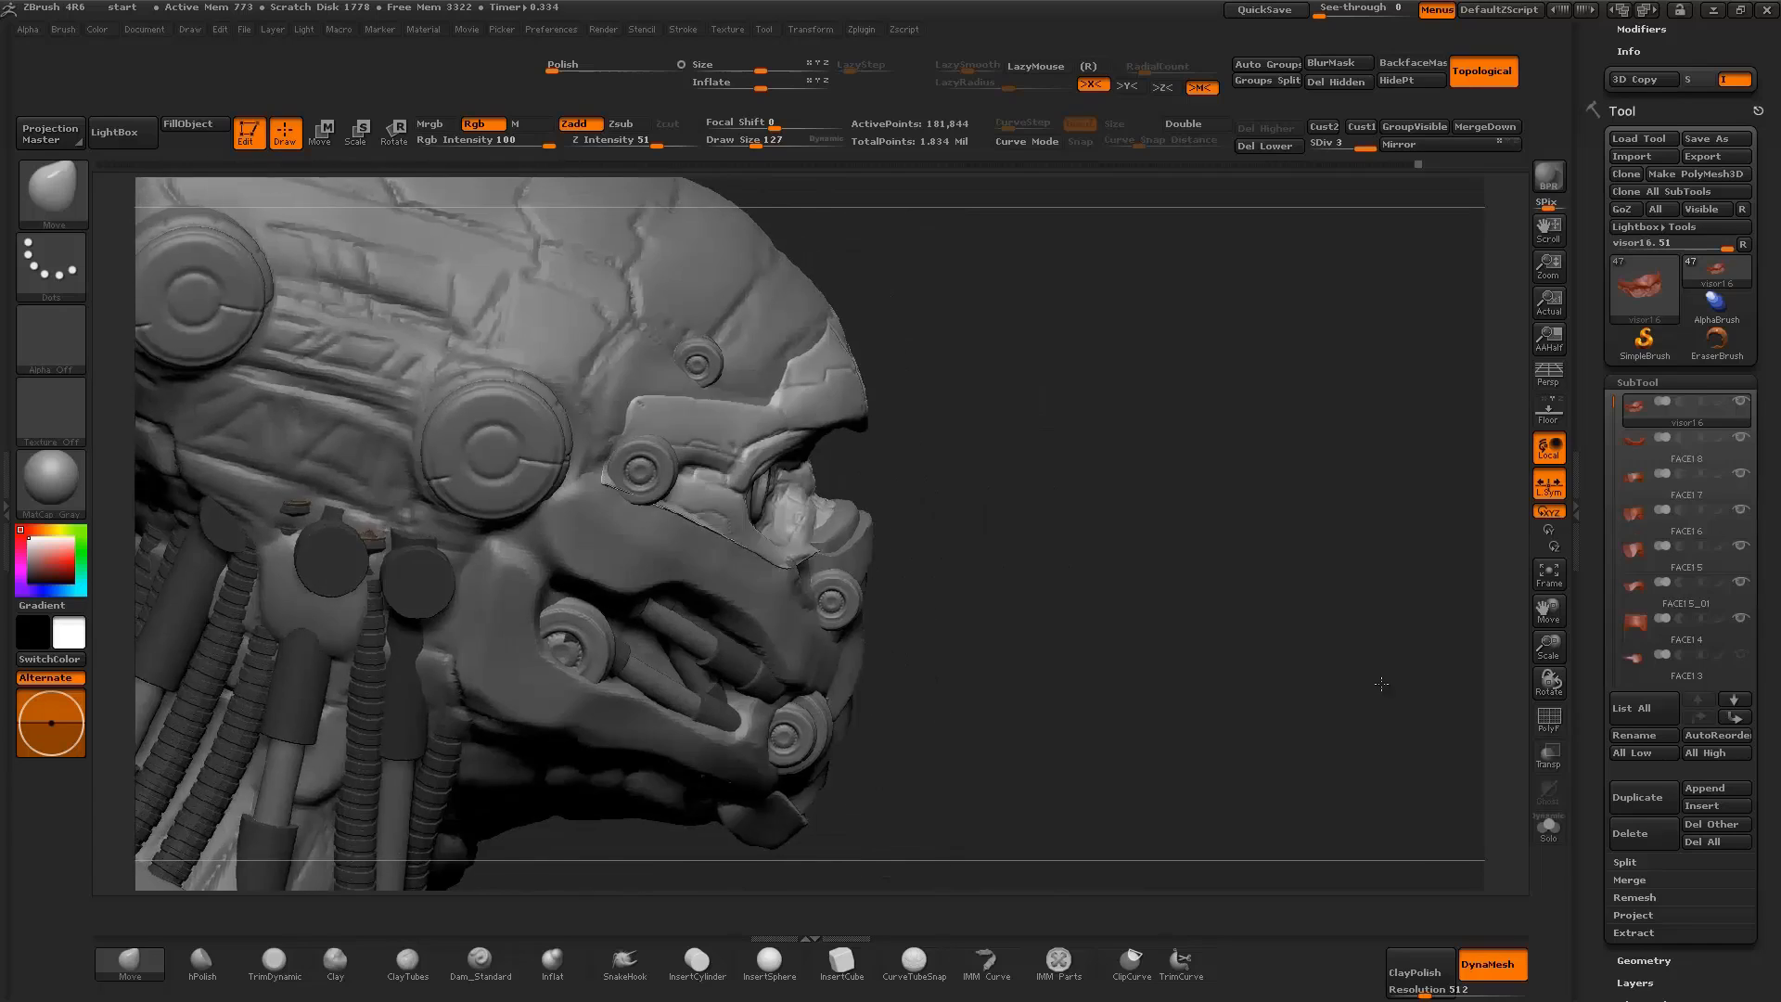
pyautogui.moveTo(1450, 755); pyautogui.dragTo(1377, 680)
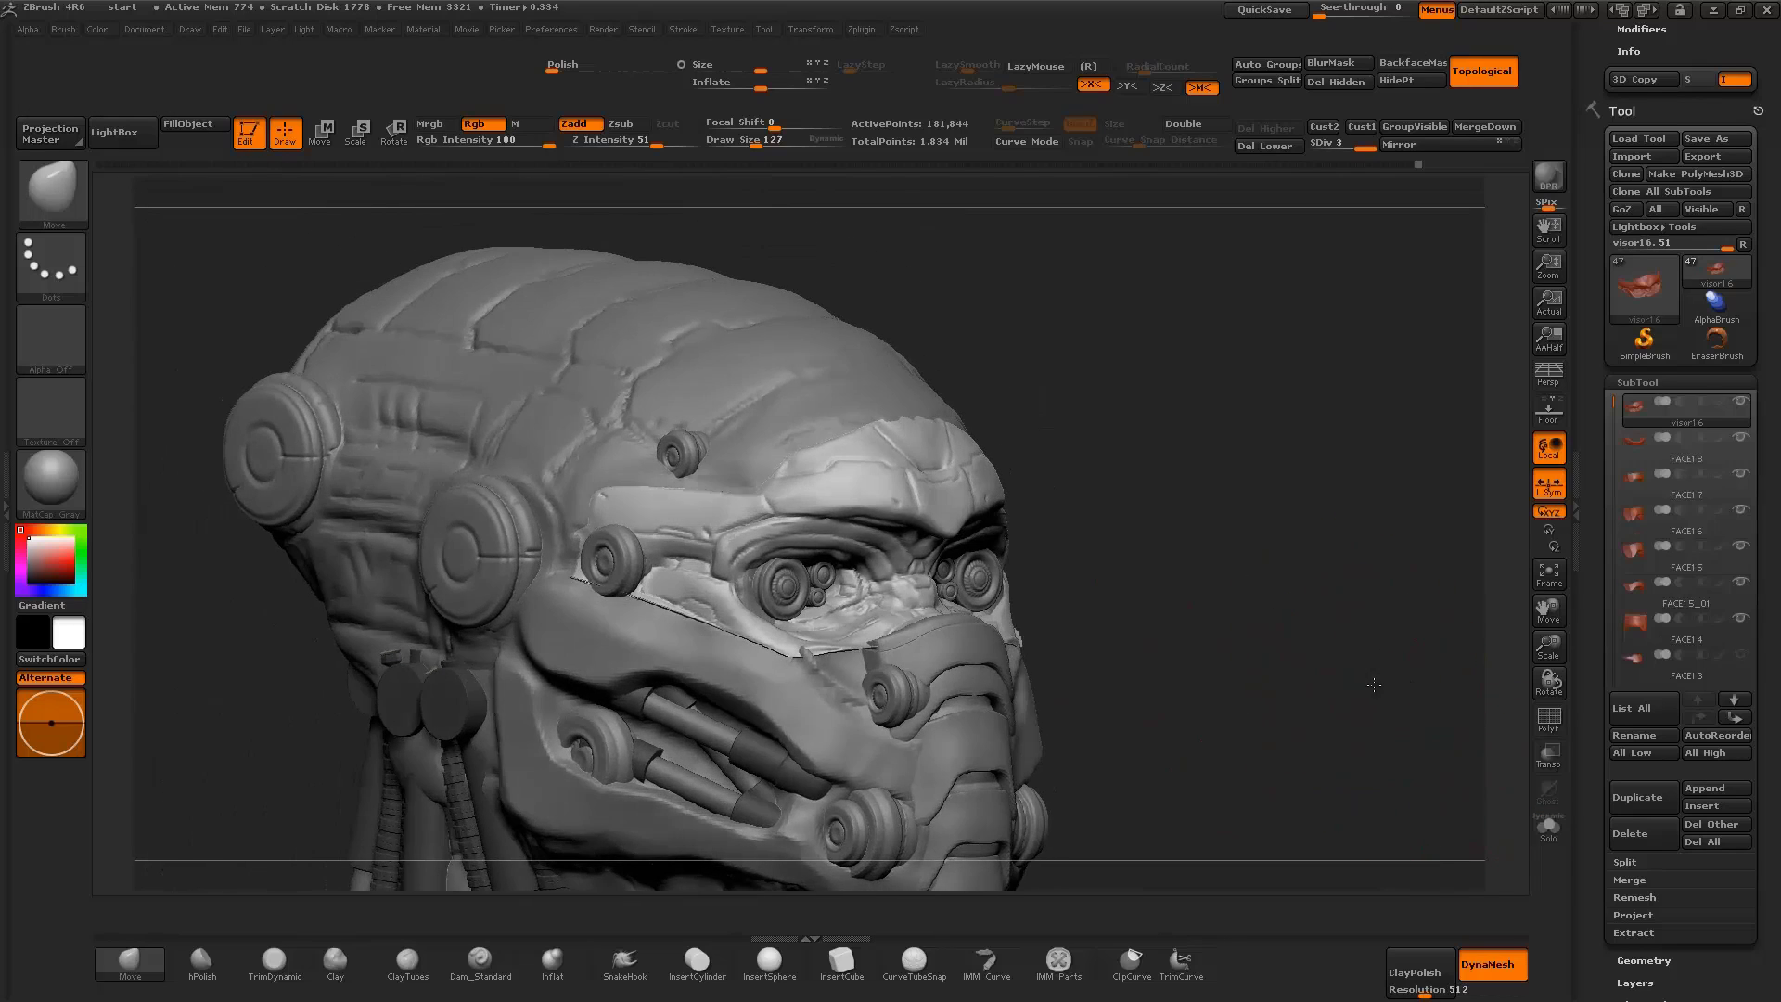
pyautogui.moveTo(1548, 644); pyautogui.dragTo(1409, 703)
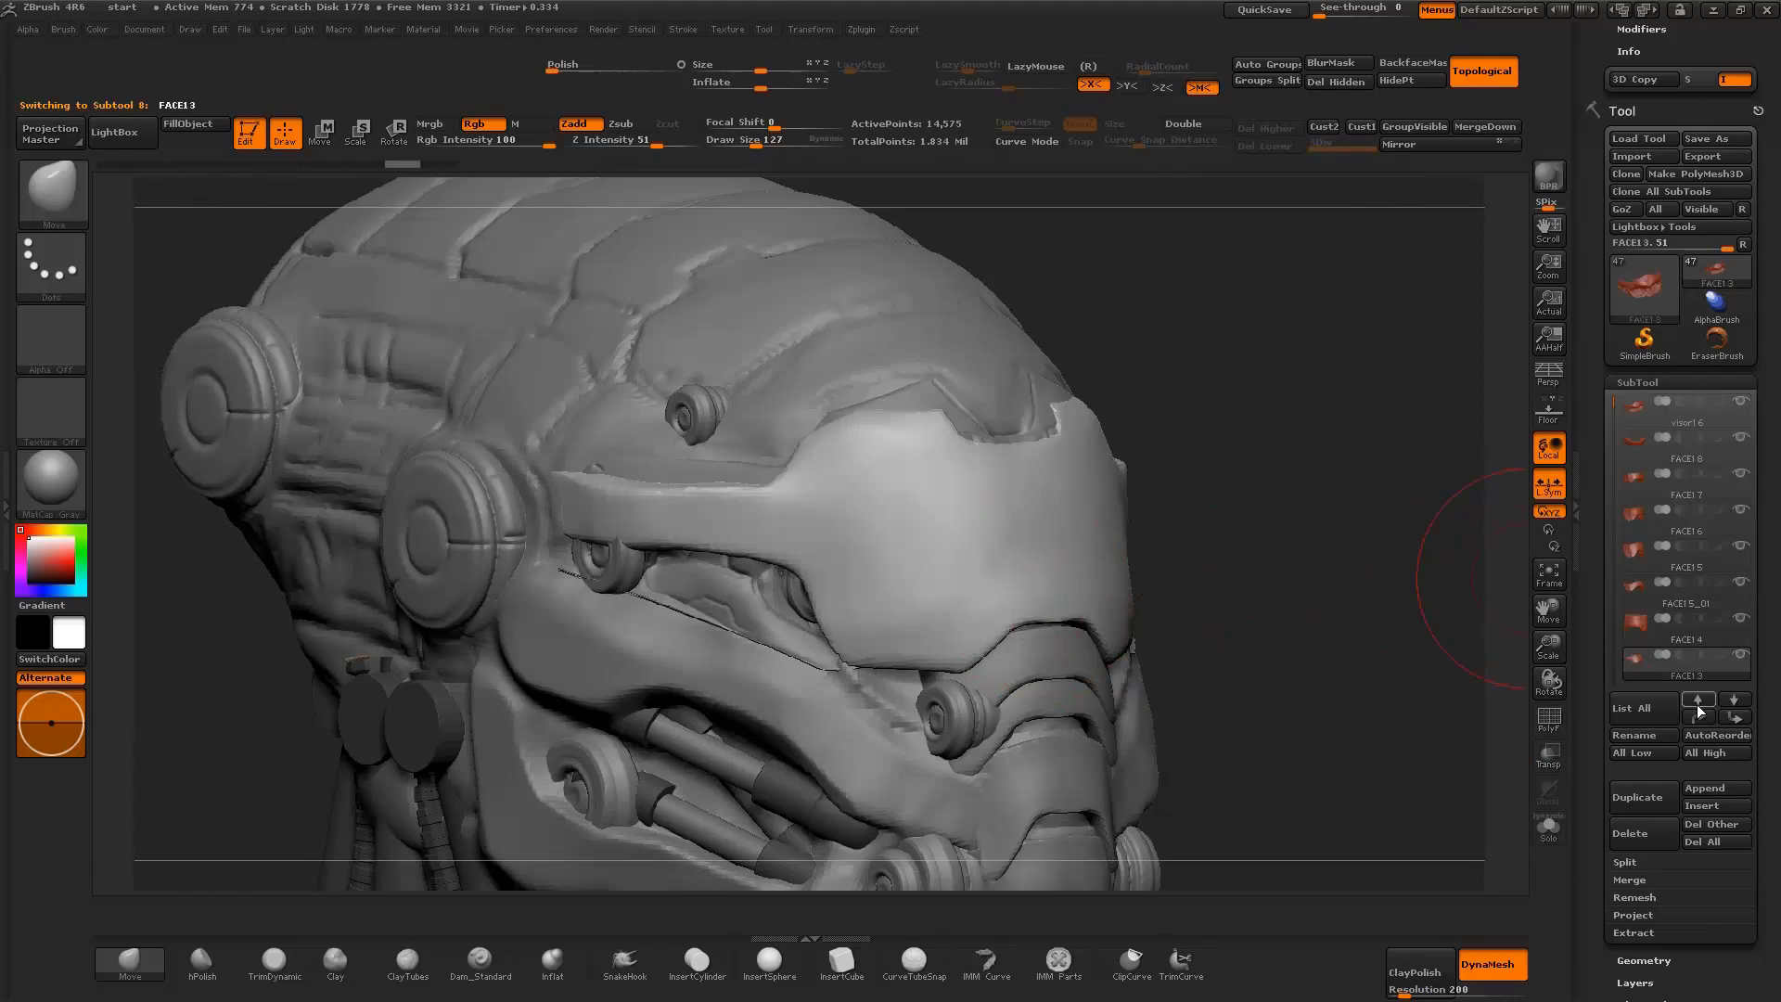
# Duplicate the neck9_3 cylinder as neck9_17 and move the copy down the jaw
pyautogui.press('shift')
pyautogui.moveTo(1372, 636)
pyautogui.mouseDown()
pyautogui.moveTo(1322, 651)
pyautogui.moveTo(946, 529)
pyautogui.mouseUp()
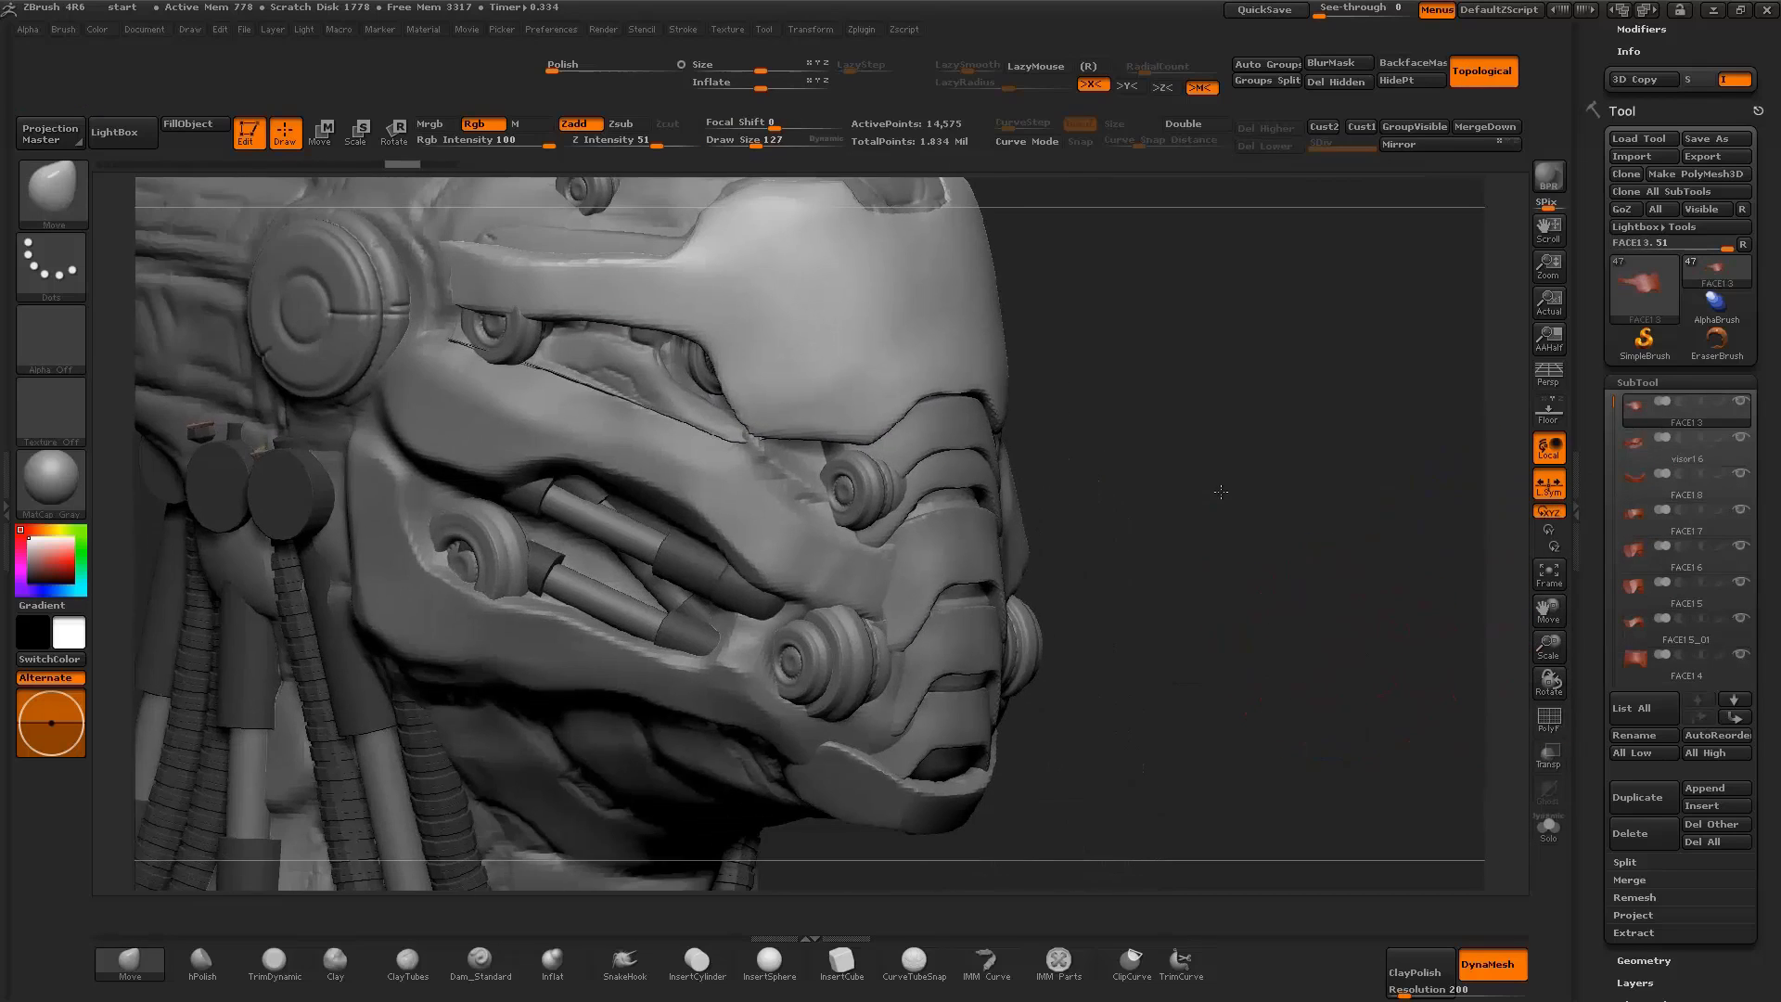
pyautogui.keyDown('alt'); pyautogui.click(861, 497); pyautogui.keyUp('alt')
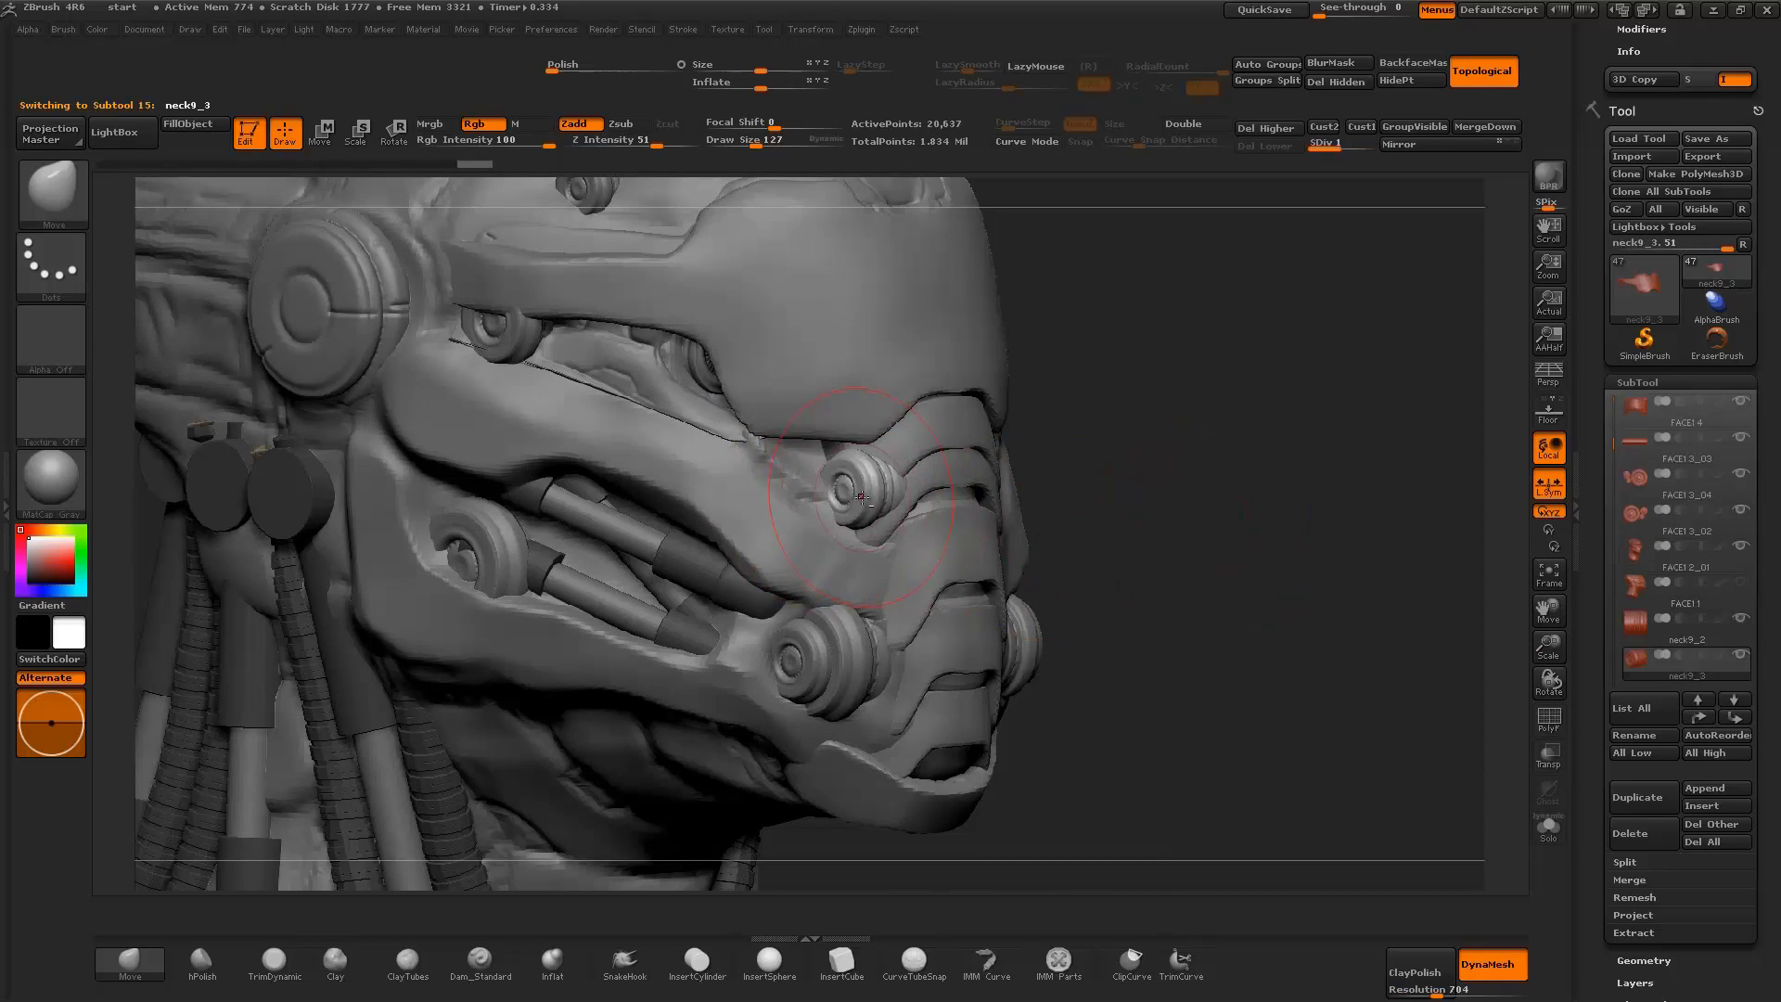
pyautogui.click(1634, 801)
pyautogui.moveTo(1344, 705); pyautogui.dragTo(1283, 624)
pyautogui.press('w')
pyautogui.moveTo(847, 496)
pyautogui.mouseDown()
pyautogui.moveTo(1125, 497)
pyautogui.moveTo(1140, 640)
pyautogui.moveTo(889, 753)
pyautogui.mouseUp()
# Scale the copy to sit at the chin guard's corner, then select FACE13_02
pyautogui.moveTo(1041, 760)
pyautogui.keyDown('shift'); pyautogui.mouseDown()
pyautogui.moveTo(895, 753)
pyautogui.moveTo(1181, 755)
pyautogui.moveTo(906, 747)
pyautogui.mouseUp(); pyautogui.keyUp('shift')
pyautogui.press('e')
pyautogui.press('q')
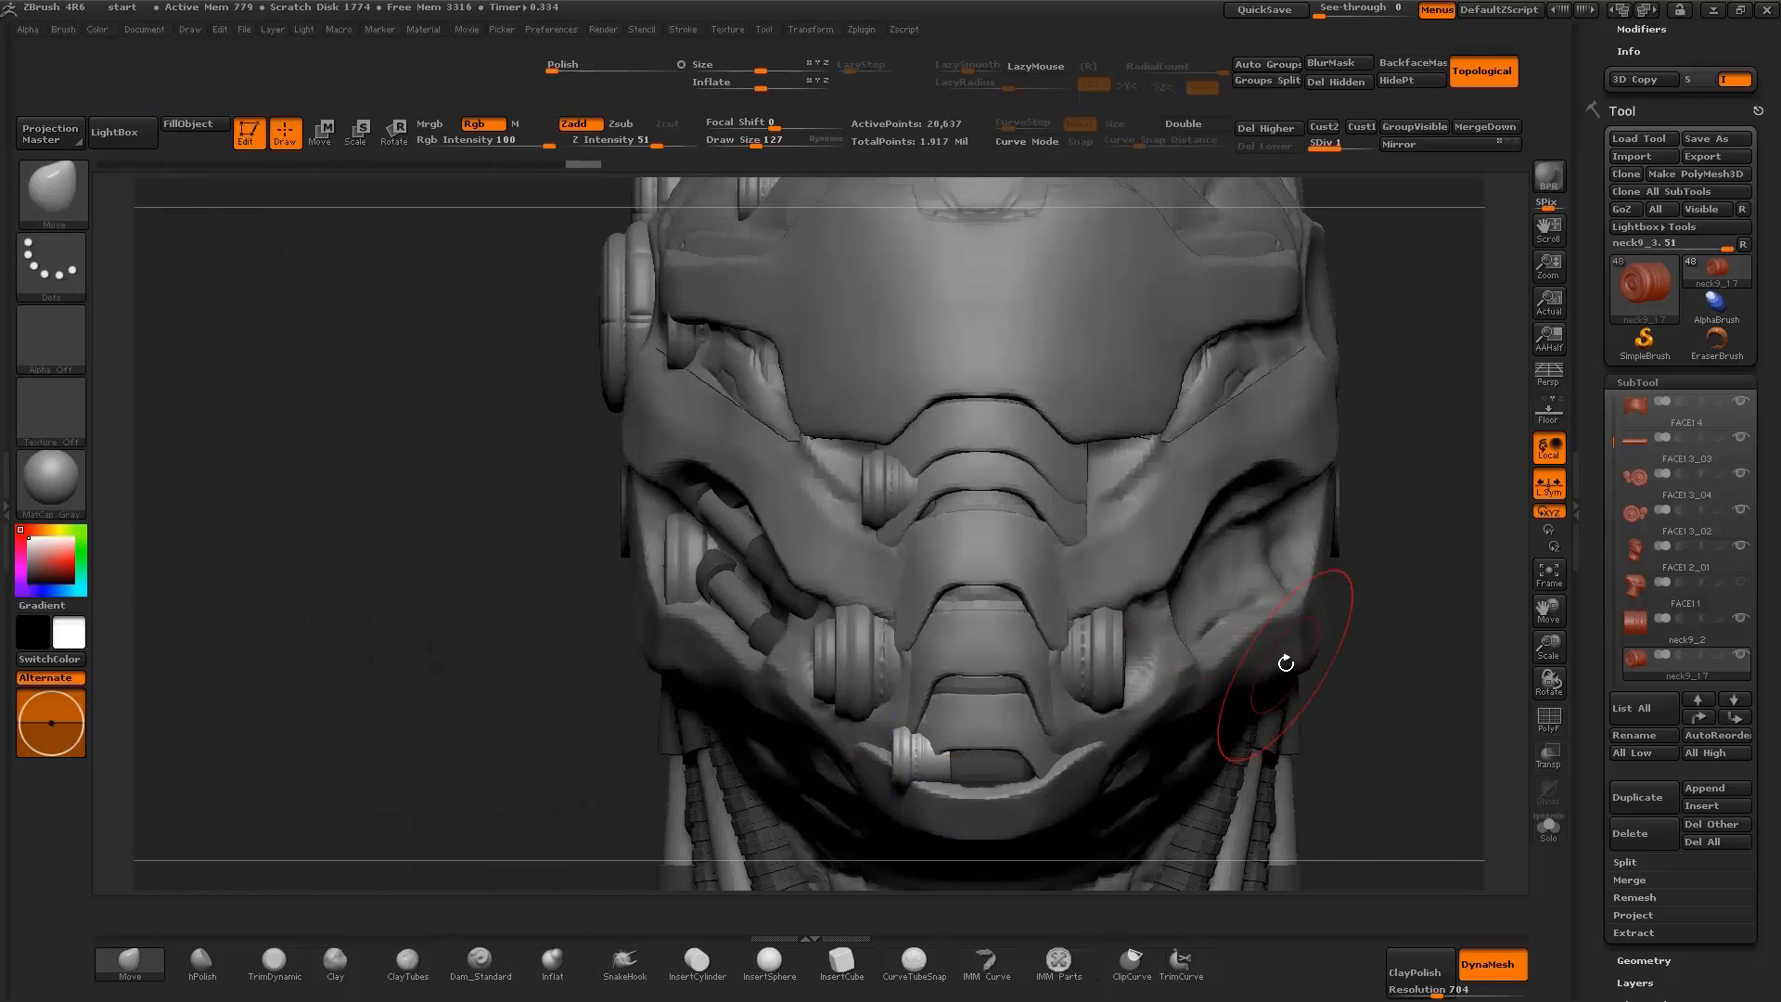
pyautogui.moveTo(1292, 676); pyautogui.dragTo(1066, 588)
pyautogui.keyDown('alt'); pyautogui.click(839, 542); pyautogui.keyUp('alt')
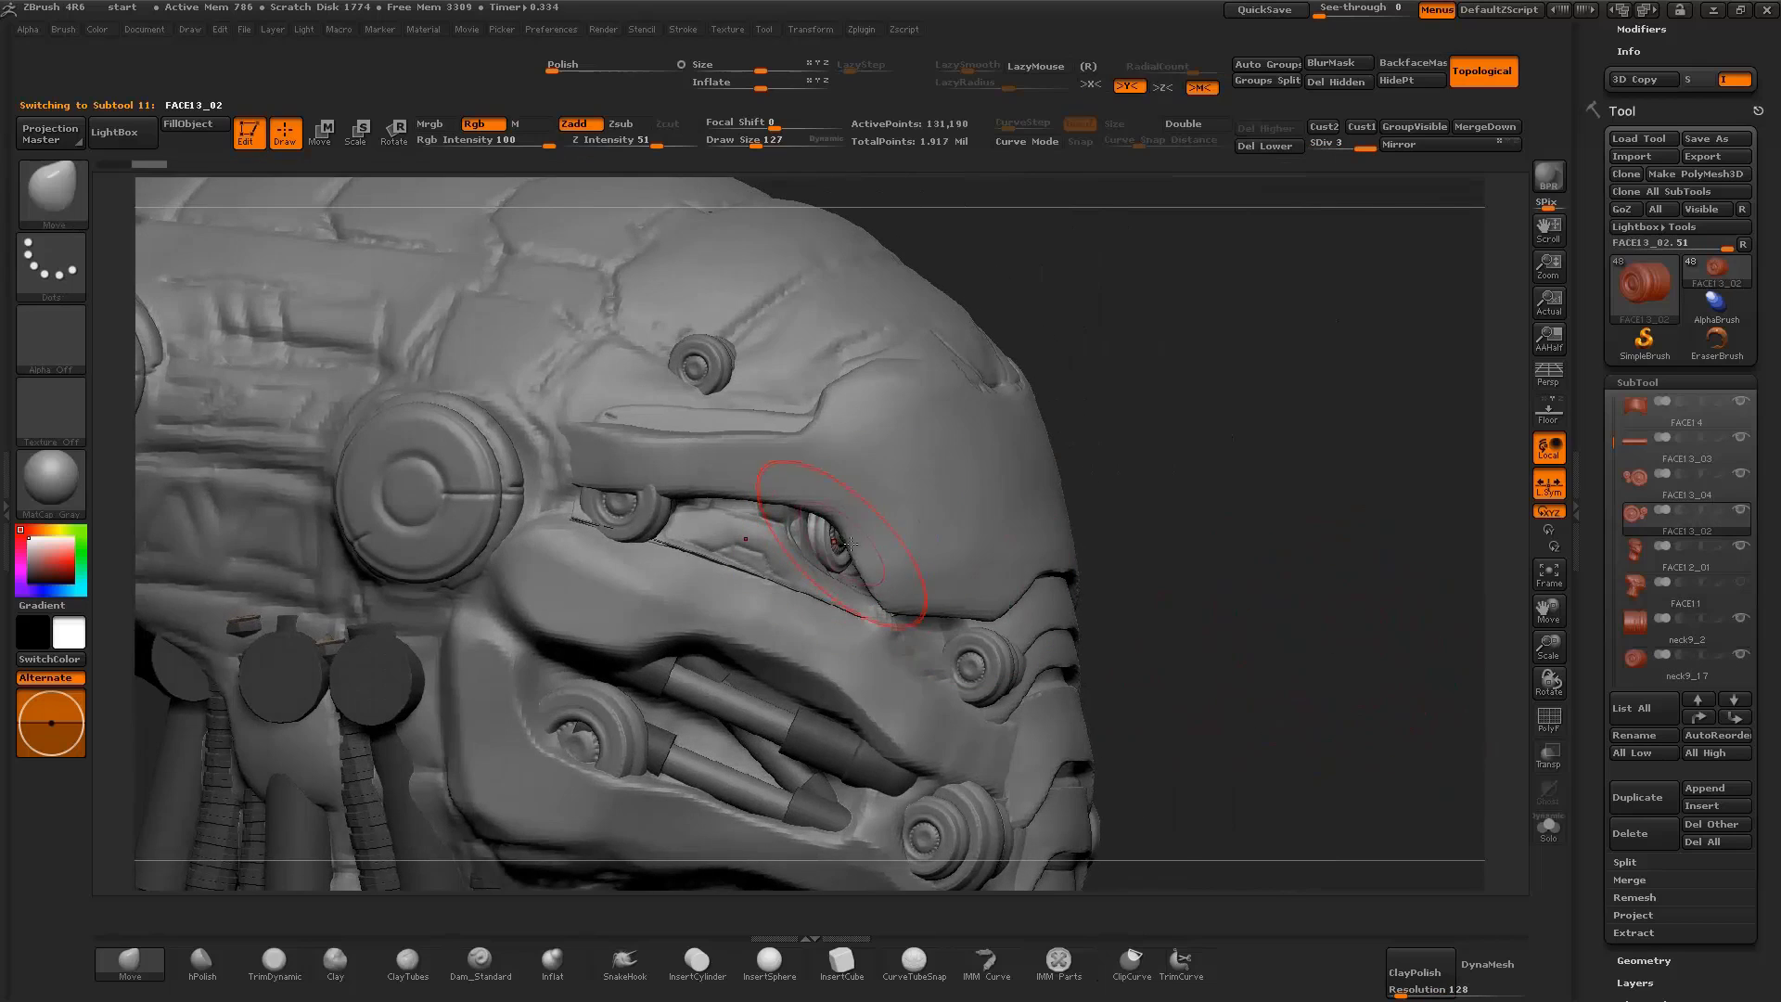
# Use Transpose to move and shrink the ring disc into the eye socket
pyautogui.press('f')
pyautogui.click(1549, 825)
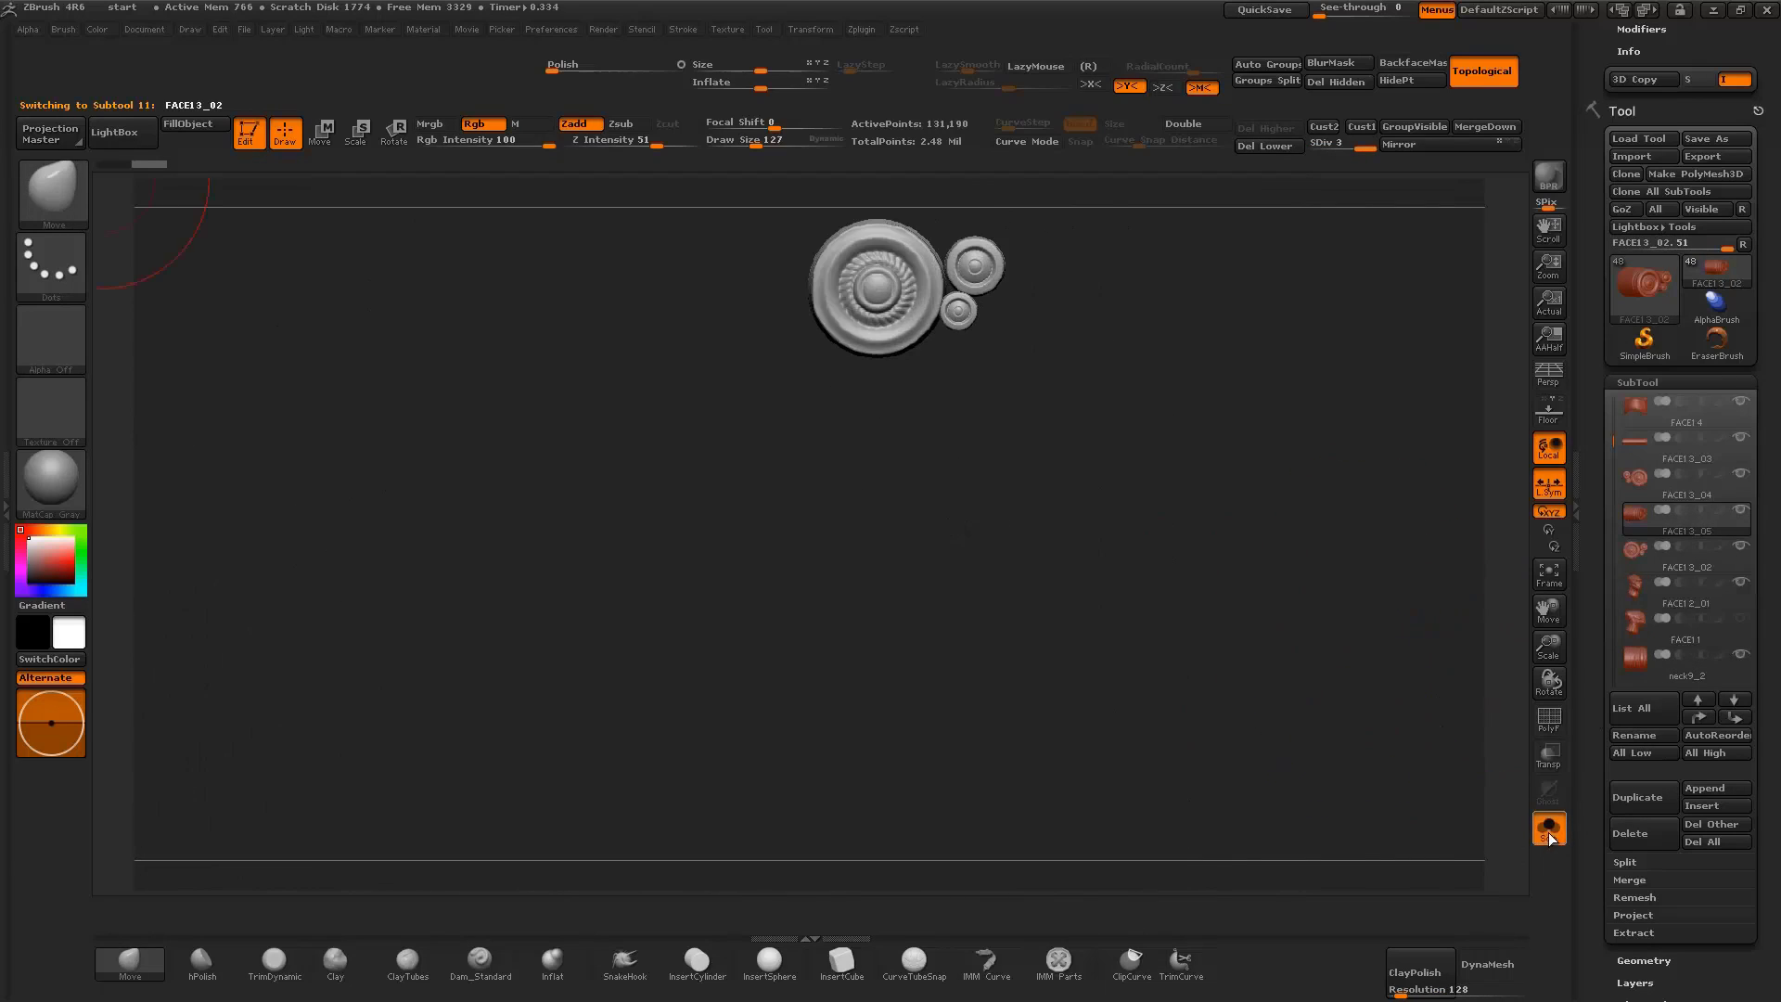
pyautogui.click(1551, 826)
pyautogui.press('w')
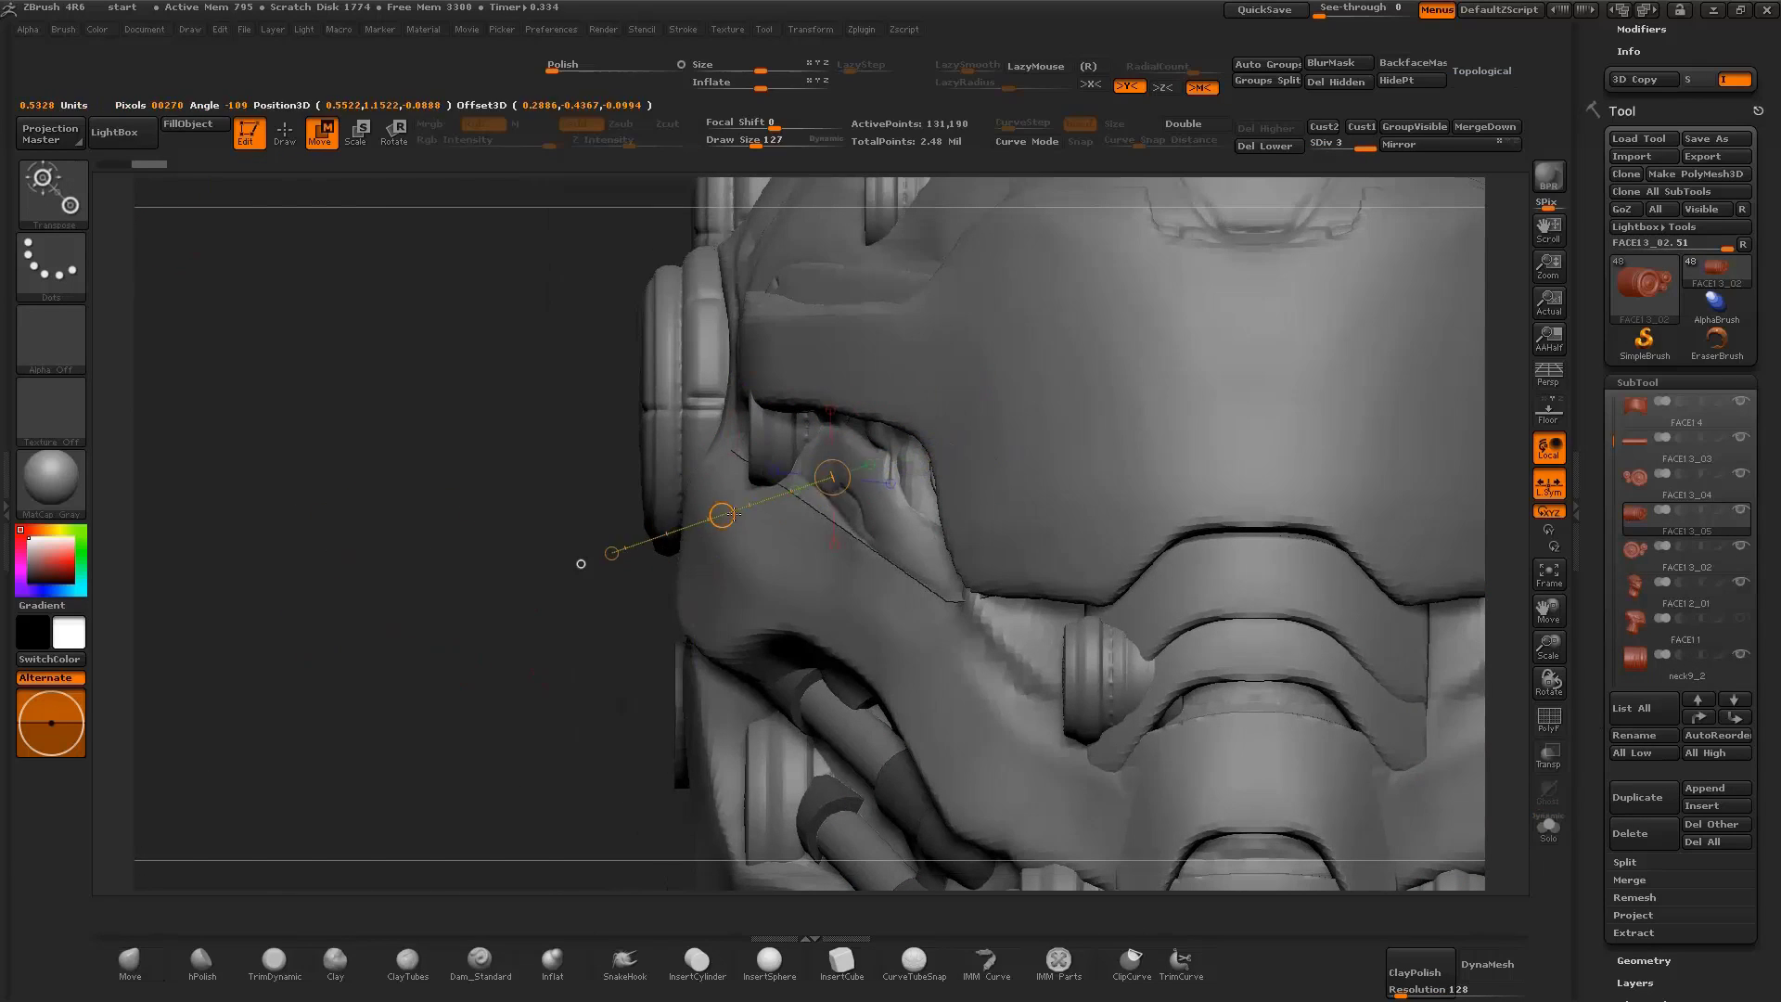
pyautogui.moveTo(852, 491); pyautogui.dragTo(614, 553)
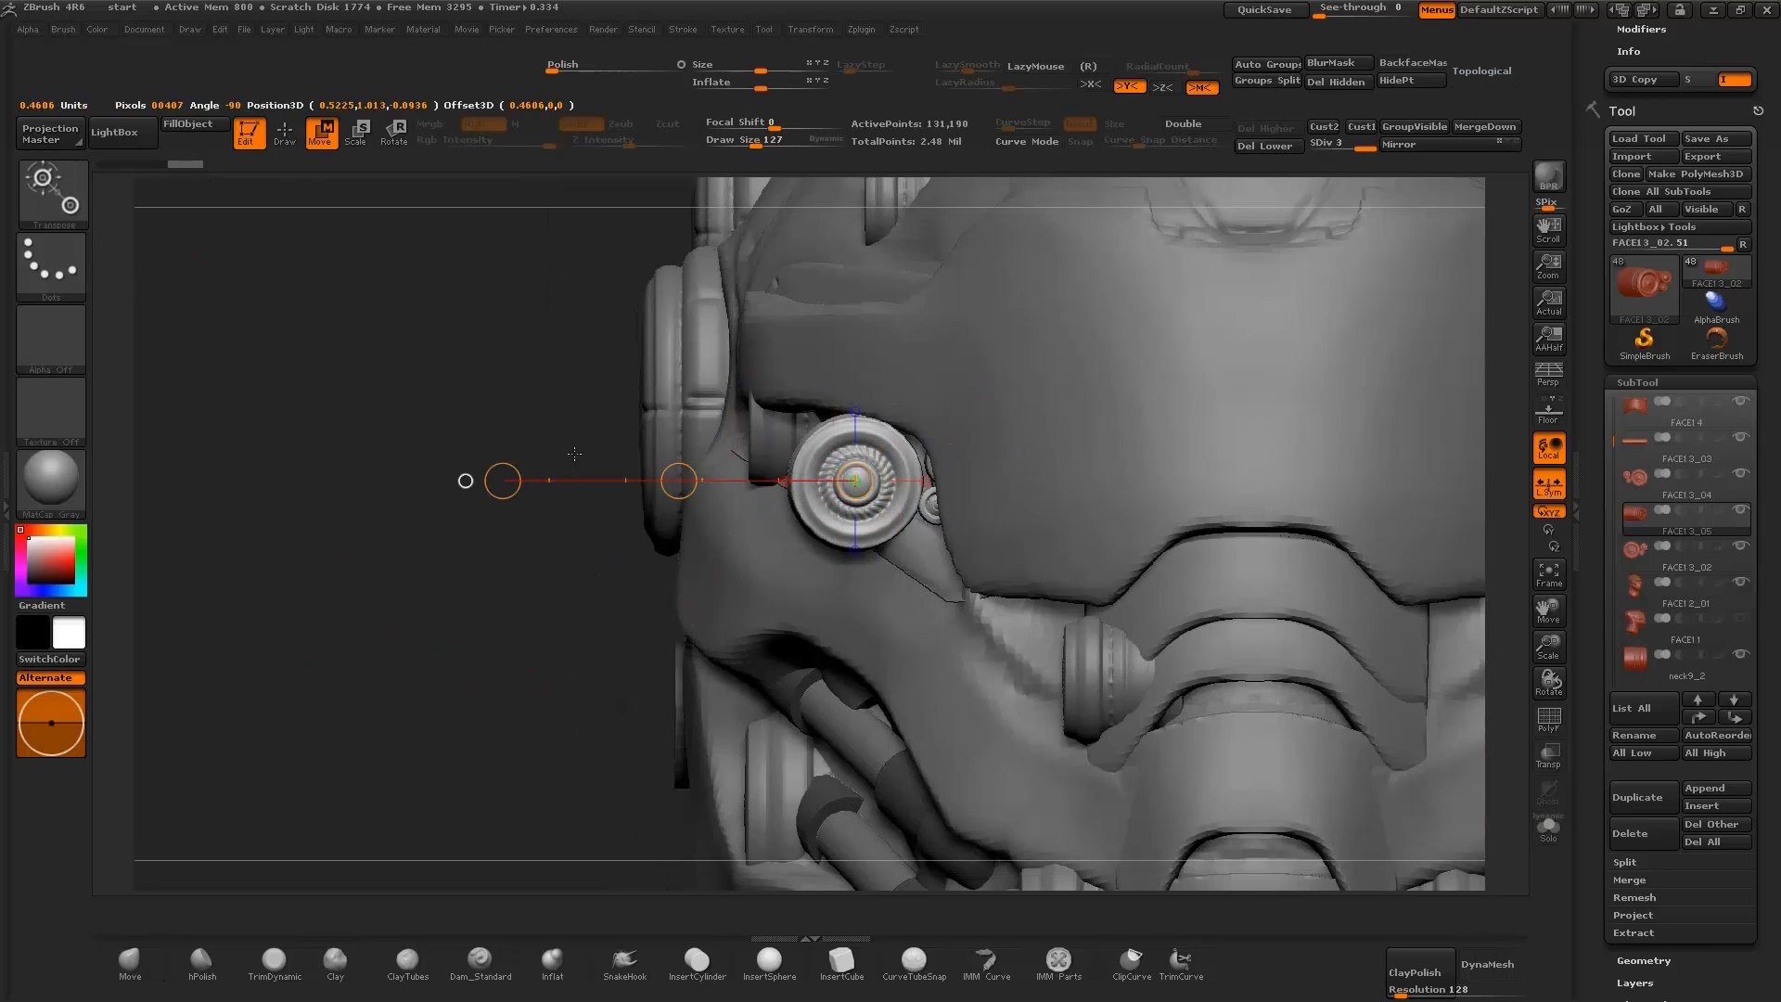
pyautogui.press('e')
pyautogui.moveTo(553, 480); pyautogui.dragTo(622, 522)
pyautogui.press('q')
# Move and taper the cylinder into the eye socket, then undo the transform
pyautogui.moveTo(1548, 646)
pyautogui.mouseDown()
pyautogui.moveTo(1544, 686)
pyautogui.moveTo(1493, 691)
pyautogui.moveTo(1549, 666)
pyautogui.moveTo(1001, 543)
pyautogui.mouseUp()
pyautogui.press('w')
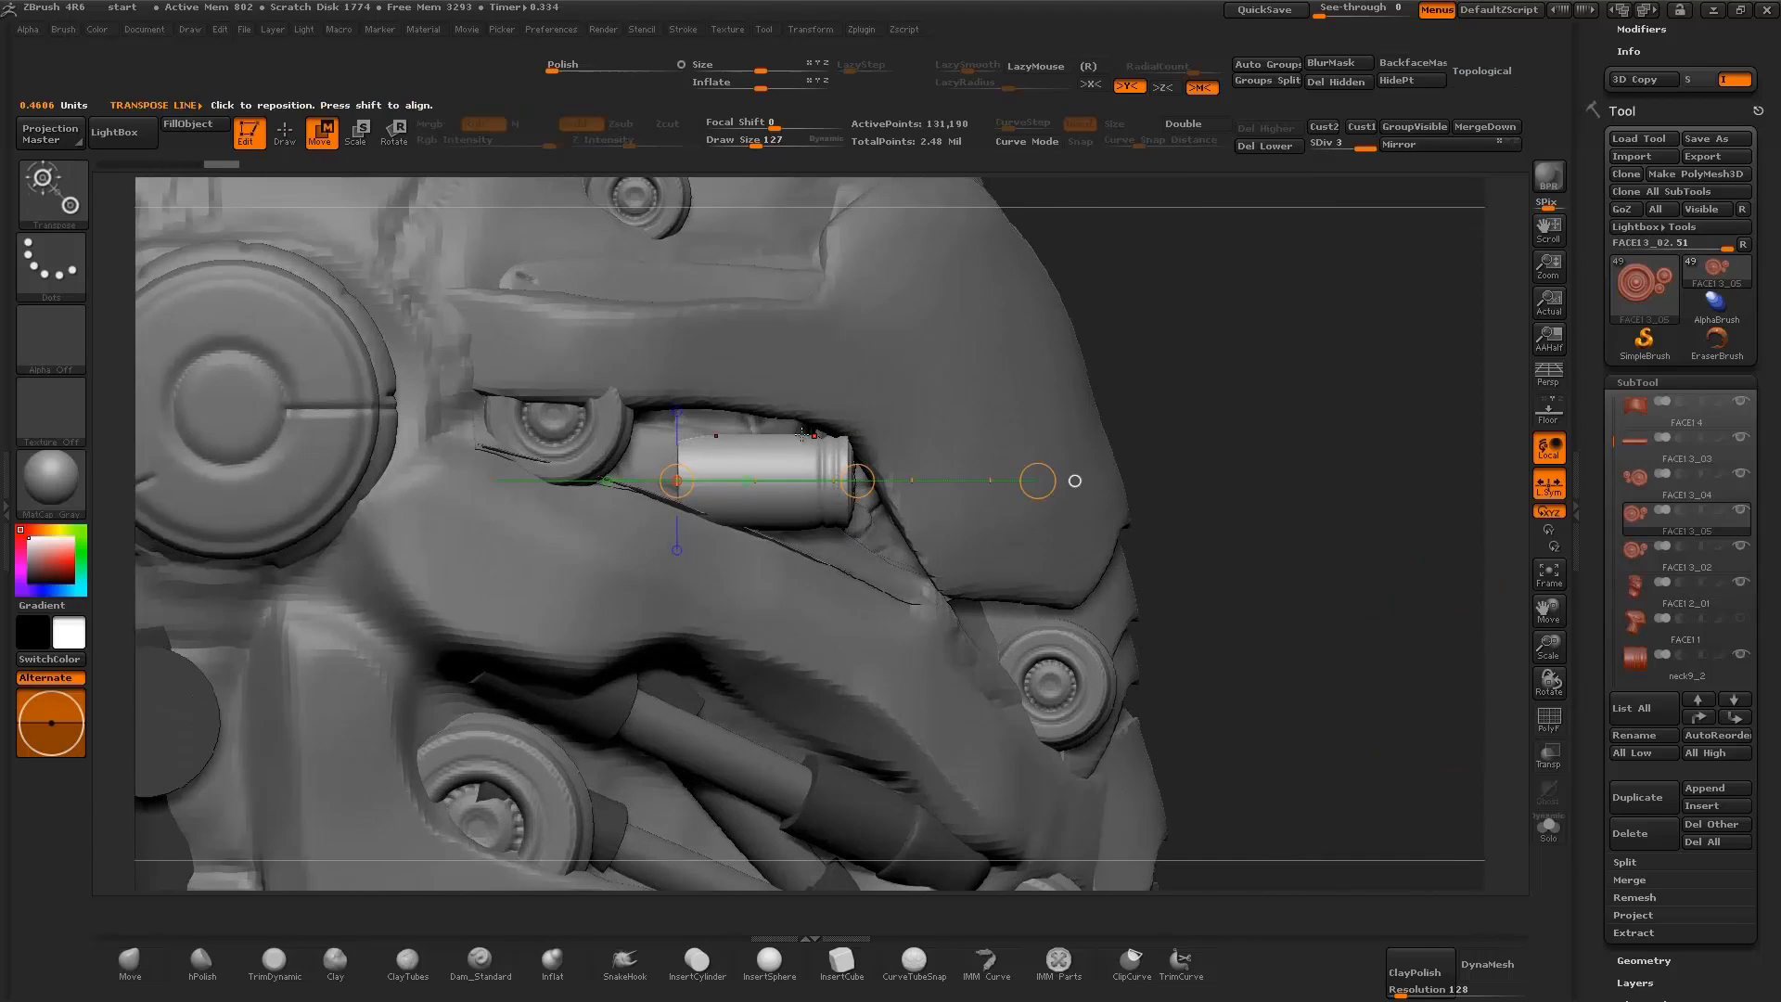
pyautogui.moveTo(963, 454); pyautogui.dragTo(931, 419)
pyautogui.hotkey('ctrl', 'z')
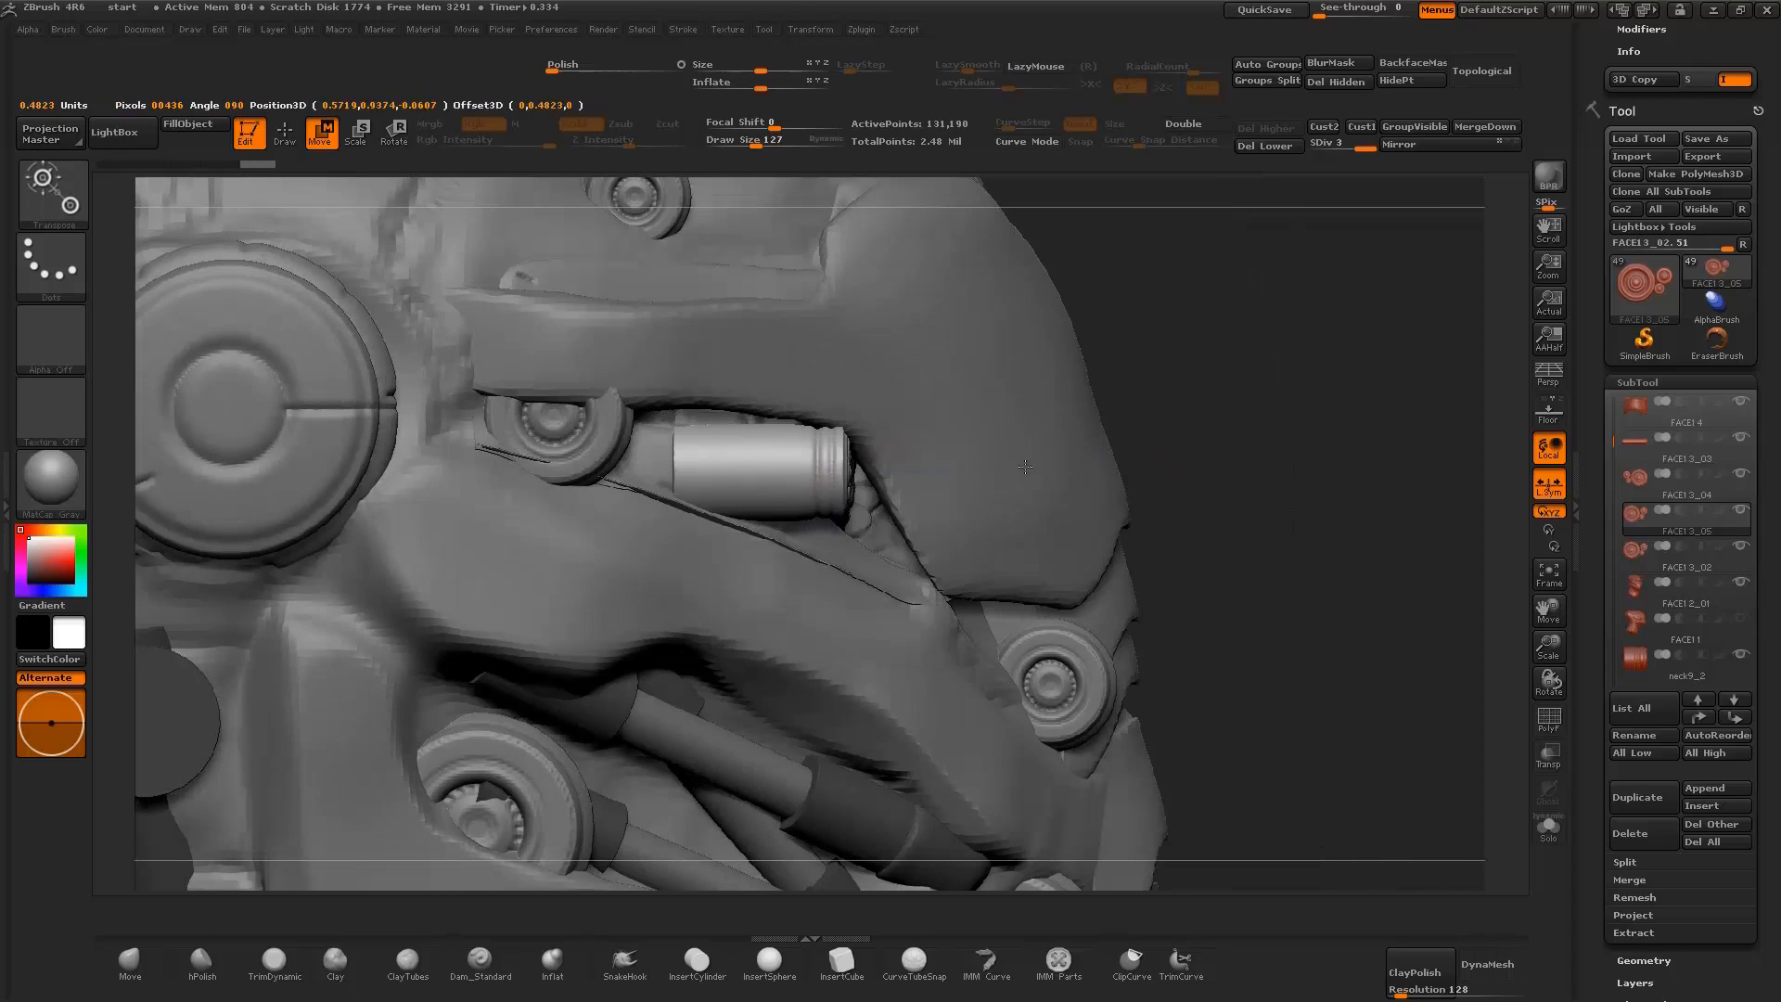
pyautogui.moveTo(1024, 466)
pyautogui.mouseDown()
pyautogui.moveTo(1241, 510)
pyautogui.moveTo(1329, 567)
pyautogui.moveTo(1363, 556)
pyautogui.moveTo(1521, 603)
pyautogui.mouseUp()
# Rectangle-mask part of the soloed cylinder, then clear the mask and return to the Move brush
pyautogui.click(1548, 829)
pyautogui.keyDown('ctrl'); pyautogui.moveTo(549, 362); pyautogui.dragTo(773, 640); pyautogui.keyUp('ctrl')
pyautogui.click(50, 264)
pyautogui.click(512, 290)
pyautogui.keyDown('ctrl'); pyautogui.moveTo(522, 590); pyautogui.dragTo(756, 312); pyautogui.keyUp('ctrl')
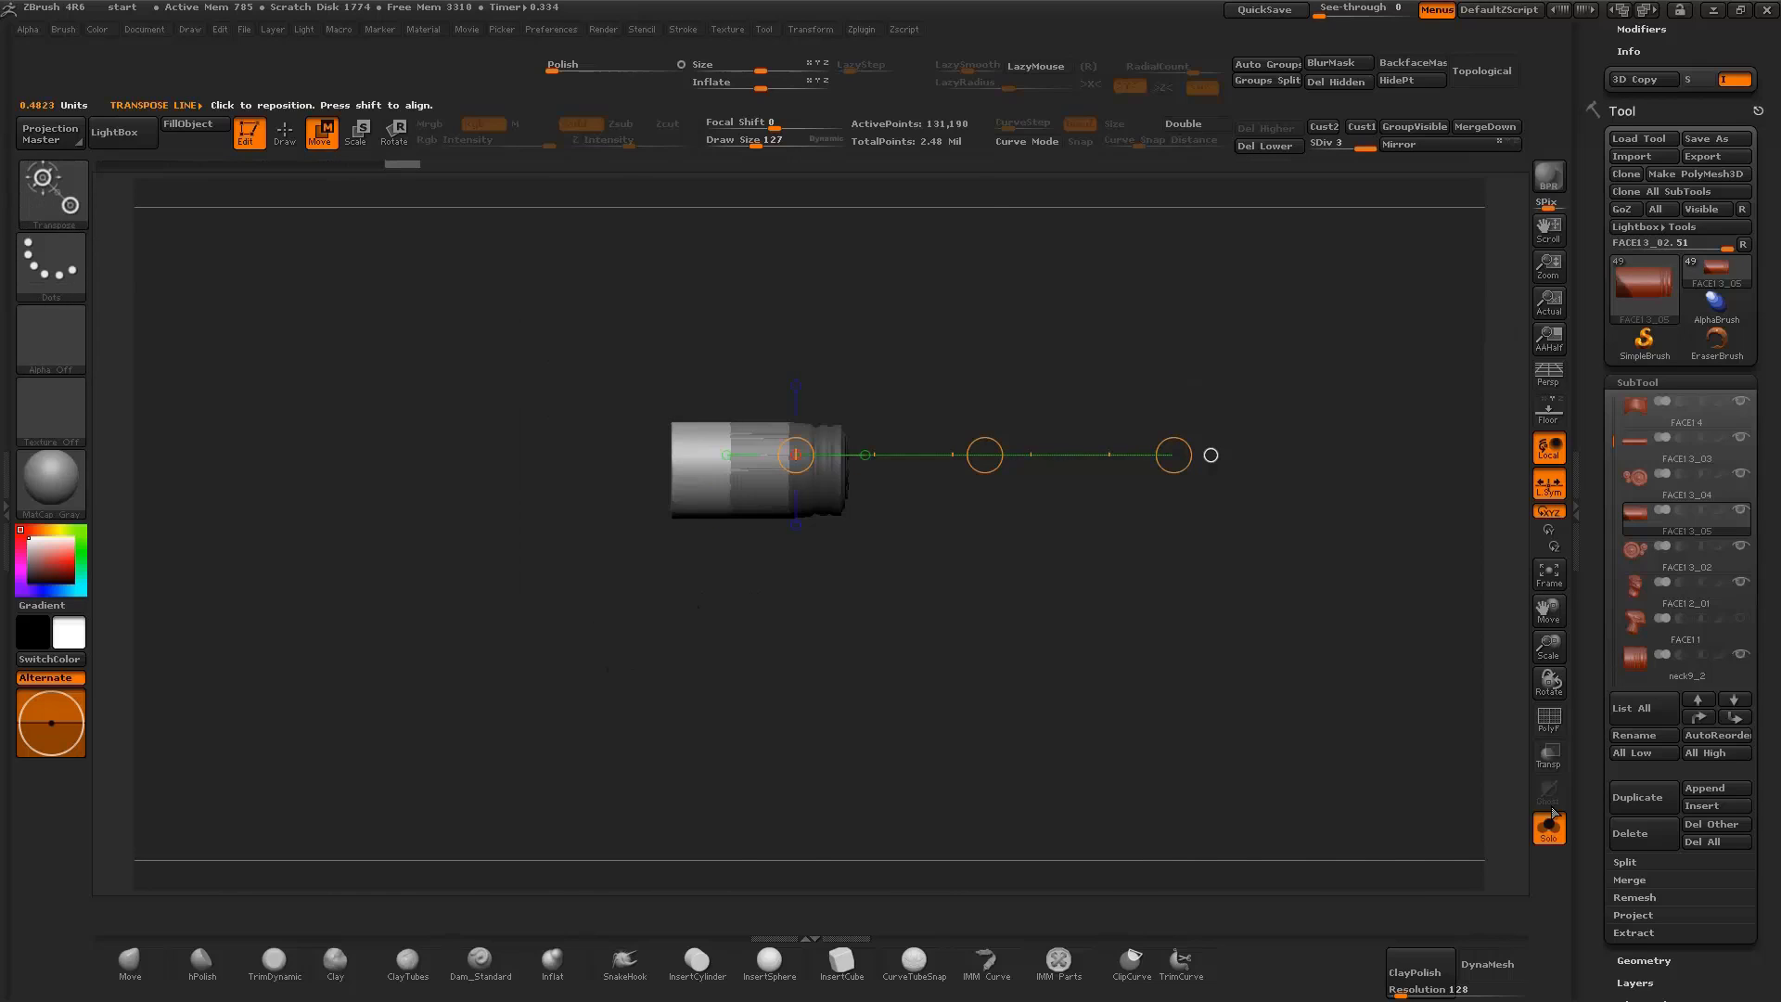
pyautogui.hotkey('ctrl', 'shift', 's')
pyautogui.press('b')
pyautogui.press('m')
# Set up Dam_Standard with a curve stroke at brush size 42 for grooving the cylinder
pyautogui.press('v')
pyautogui.keyDown('ctrl'); pyautogui.moveTo(1344, 448); pyautogui.dragTo(1347, 453); pyautogui.keyUp('ctrl')
pyautogui.moveTo(1346, 452)
pyautogui.mouseDown()
pyautogui.moveTo(1280, 556)
pyautogui.moveTo(1319, 513)
pyautogui.mouseUp()
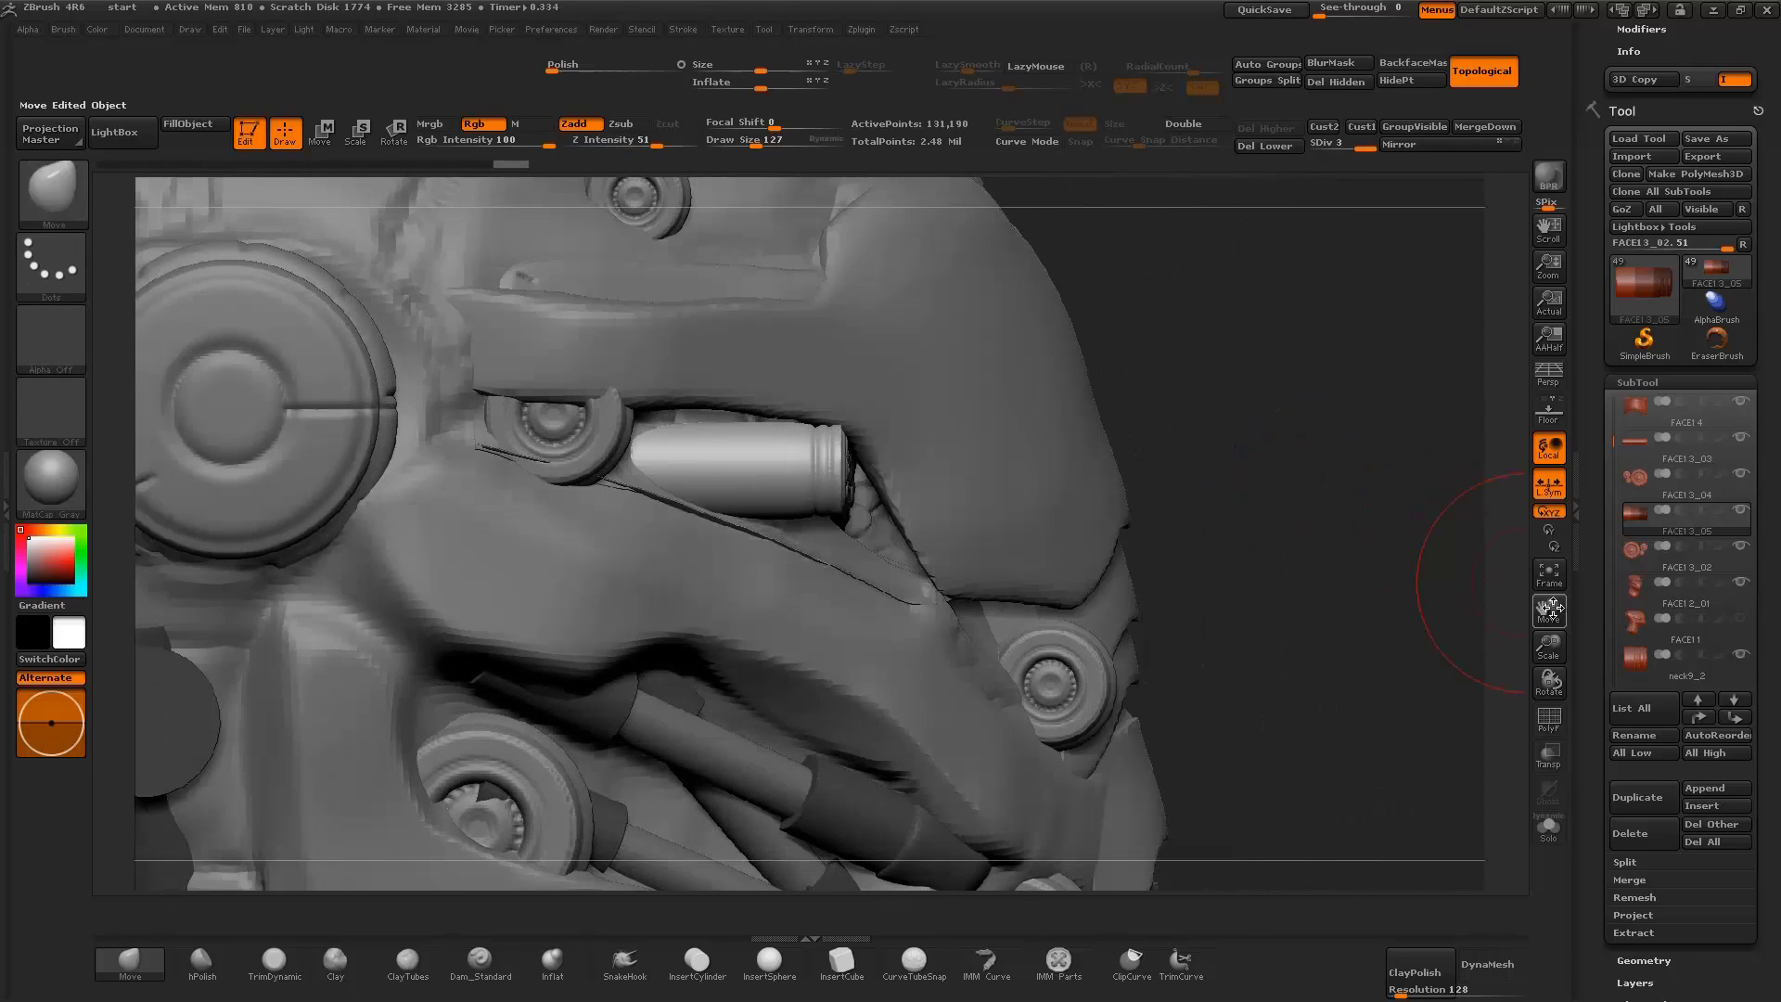
pyautogui.moveTo(1548, 682); pyautogui.dragTo(1551, 693)
pyautogui.click(1549, 825)
pyautogui.moveTo(1475, 798)
pyautogui.mouseDown()
pyautogui.moveTo(1326, 690)
pyautogui.moveTo(1447, 594)
pyautogui.moveTo(1113, 650)
pyautogui.mouseUp()
pyautogui.keyDown('ctrl'); pyautogui.keyDown('shift'); pyautogui.click(817, 627); pyautogui.keyUp('shift'); pyautogui.keyUp('ctrl')
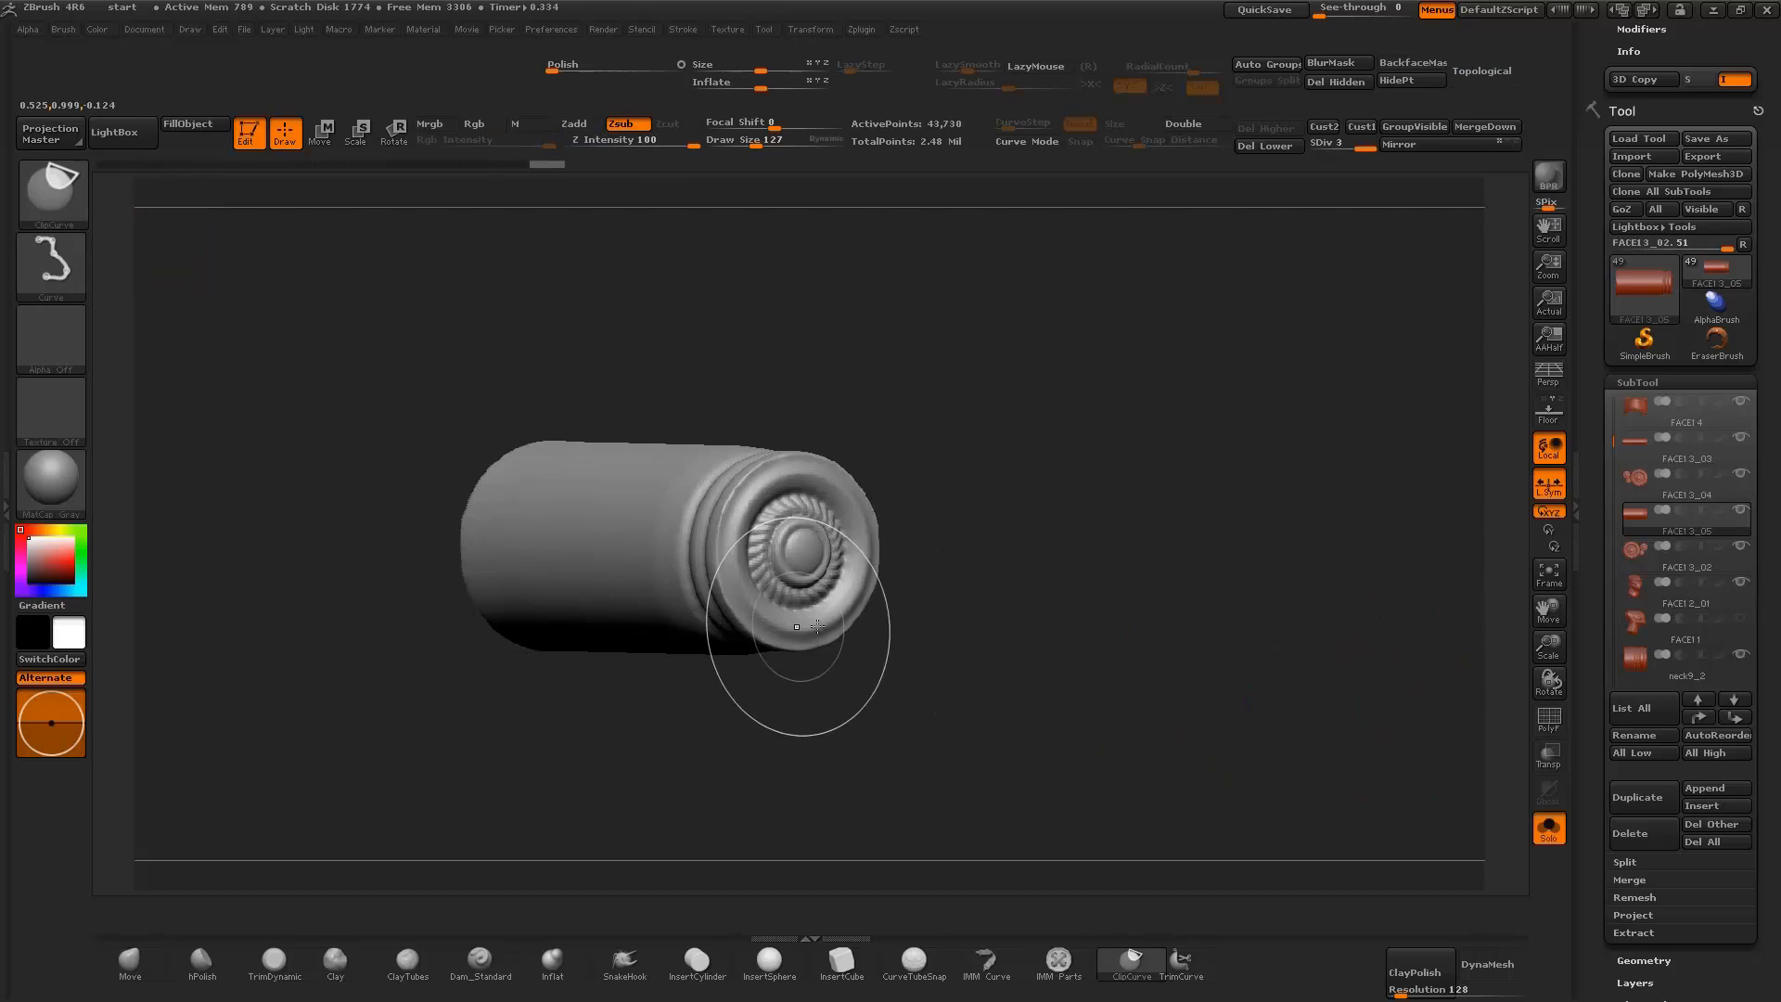
pyautogui.click(480, 960)
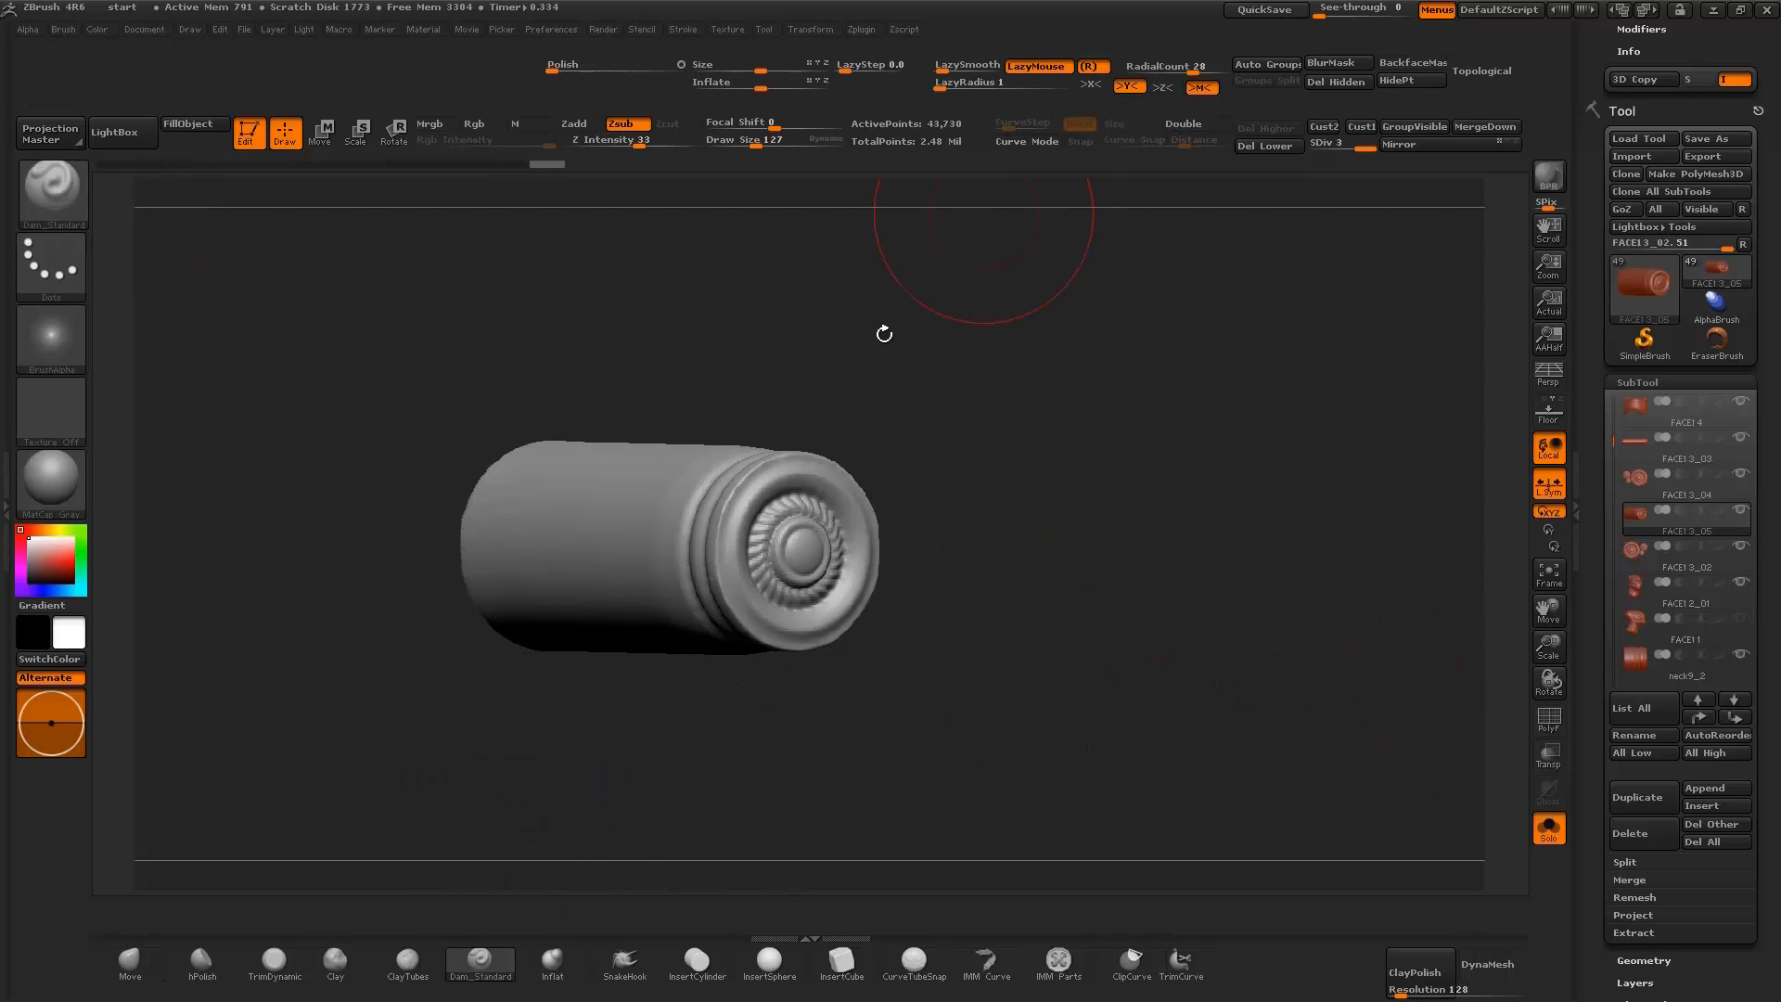
pyautogui.moveTo(900, 418); pyautogui.dragTo(955, 410)
pyautogui.press('space')
pyautogui.moveTo(1039, 468); pyautogui.dragTo(956, 468)
# Switch back to the Move brush and inspect the cylinder's wireframe from several angles
pyautogui.click(1548, 825)
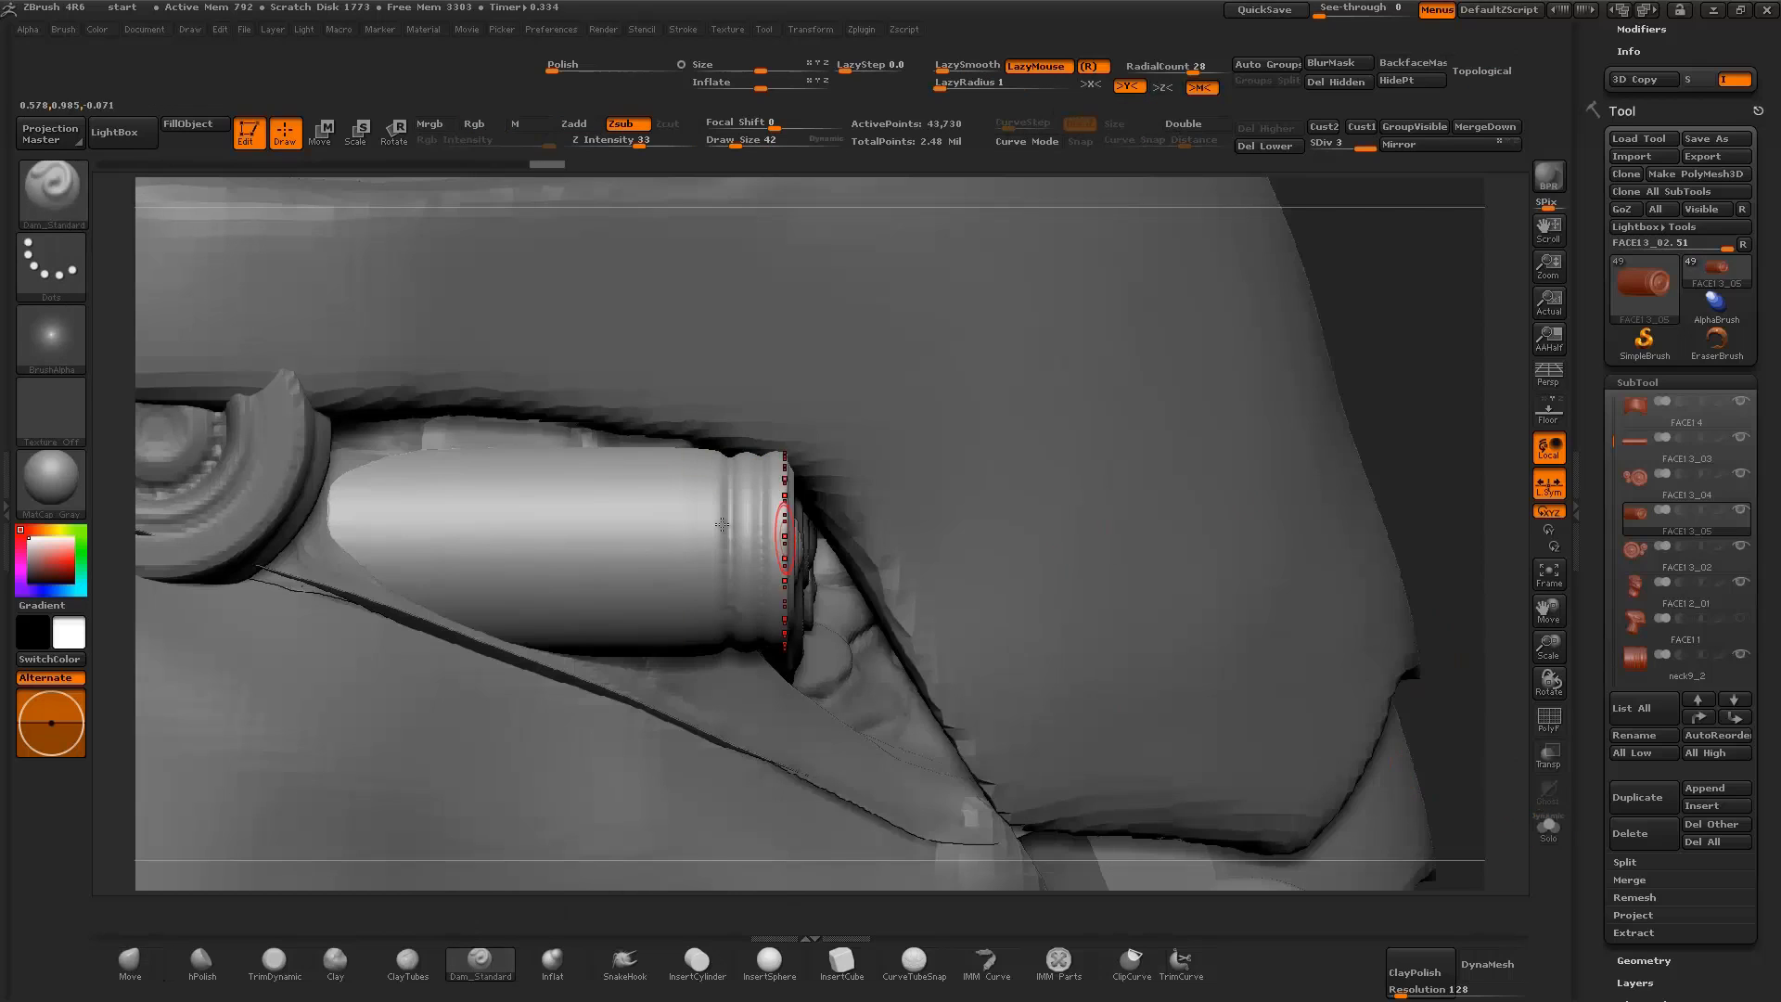
pyautogui.click(1548, 825)
pyautogui.moveTo(1515, 743); pyautogui.dragTo(1512, 742)
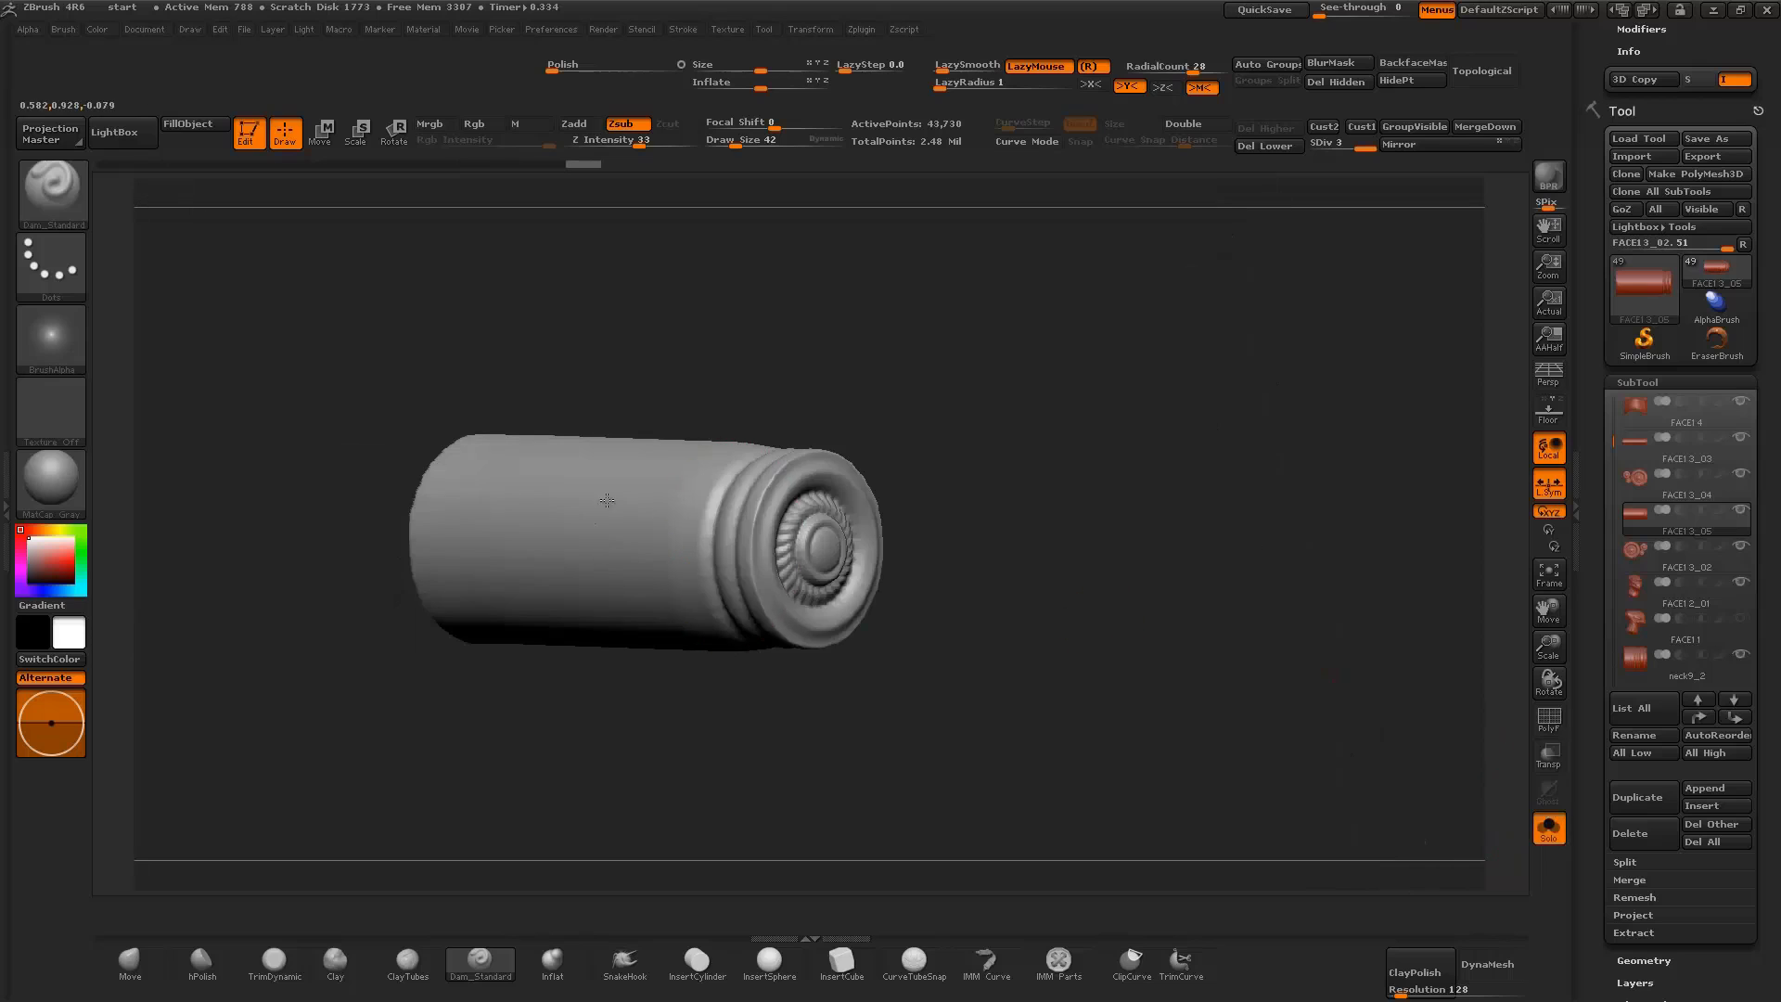
pyautogui.press('b')
pyautogui.press('m')
pyautogui.press('v')
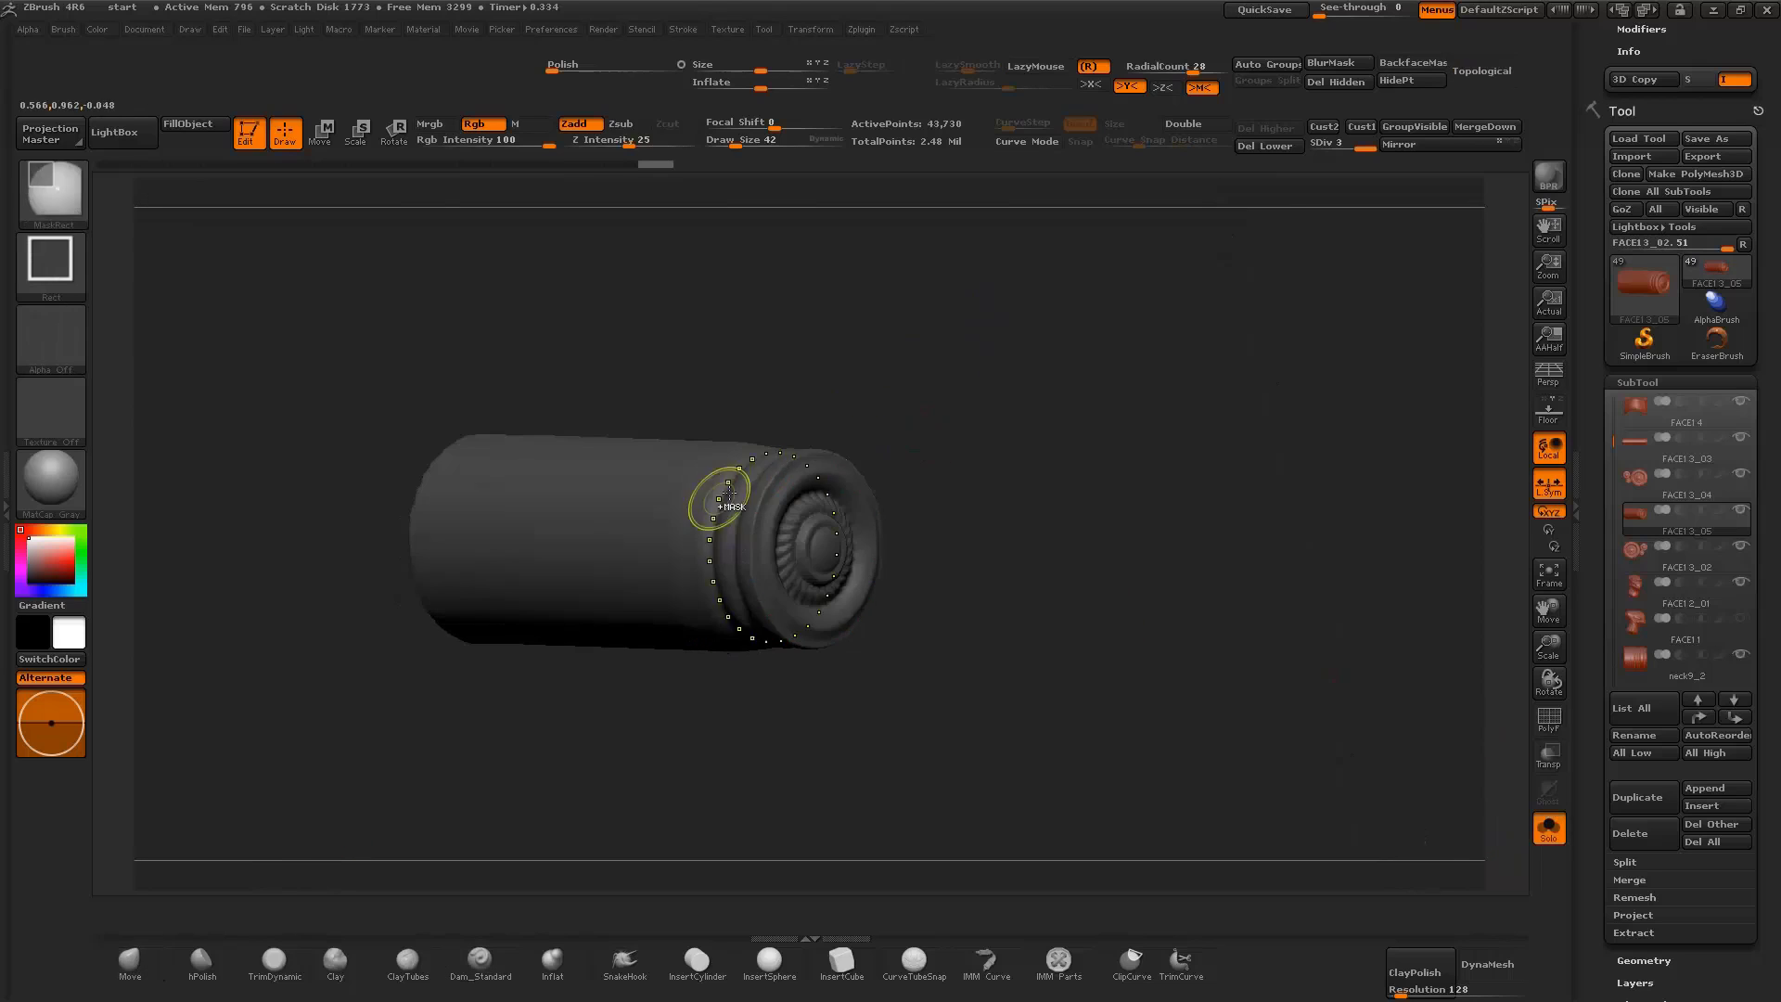
pyautogui.hotkey('shift', 'f')
pyautogui.moveTo(1021, 501); pyautogui.dragTo(1159, 519)
pyautogui.click(1549, 825)
pyautogui.moveTo(1451, 680); pyautogui.dragTo(1520, 705)
# Duplicate the cylinder, delete its lower subdivisions and DynaMesh it at resolution 848
pyautogui.click(1629, 797)
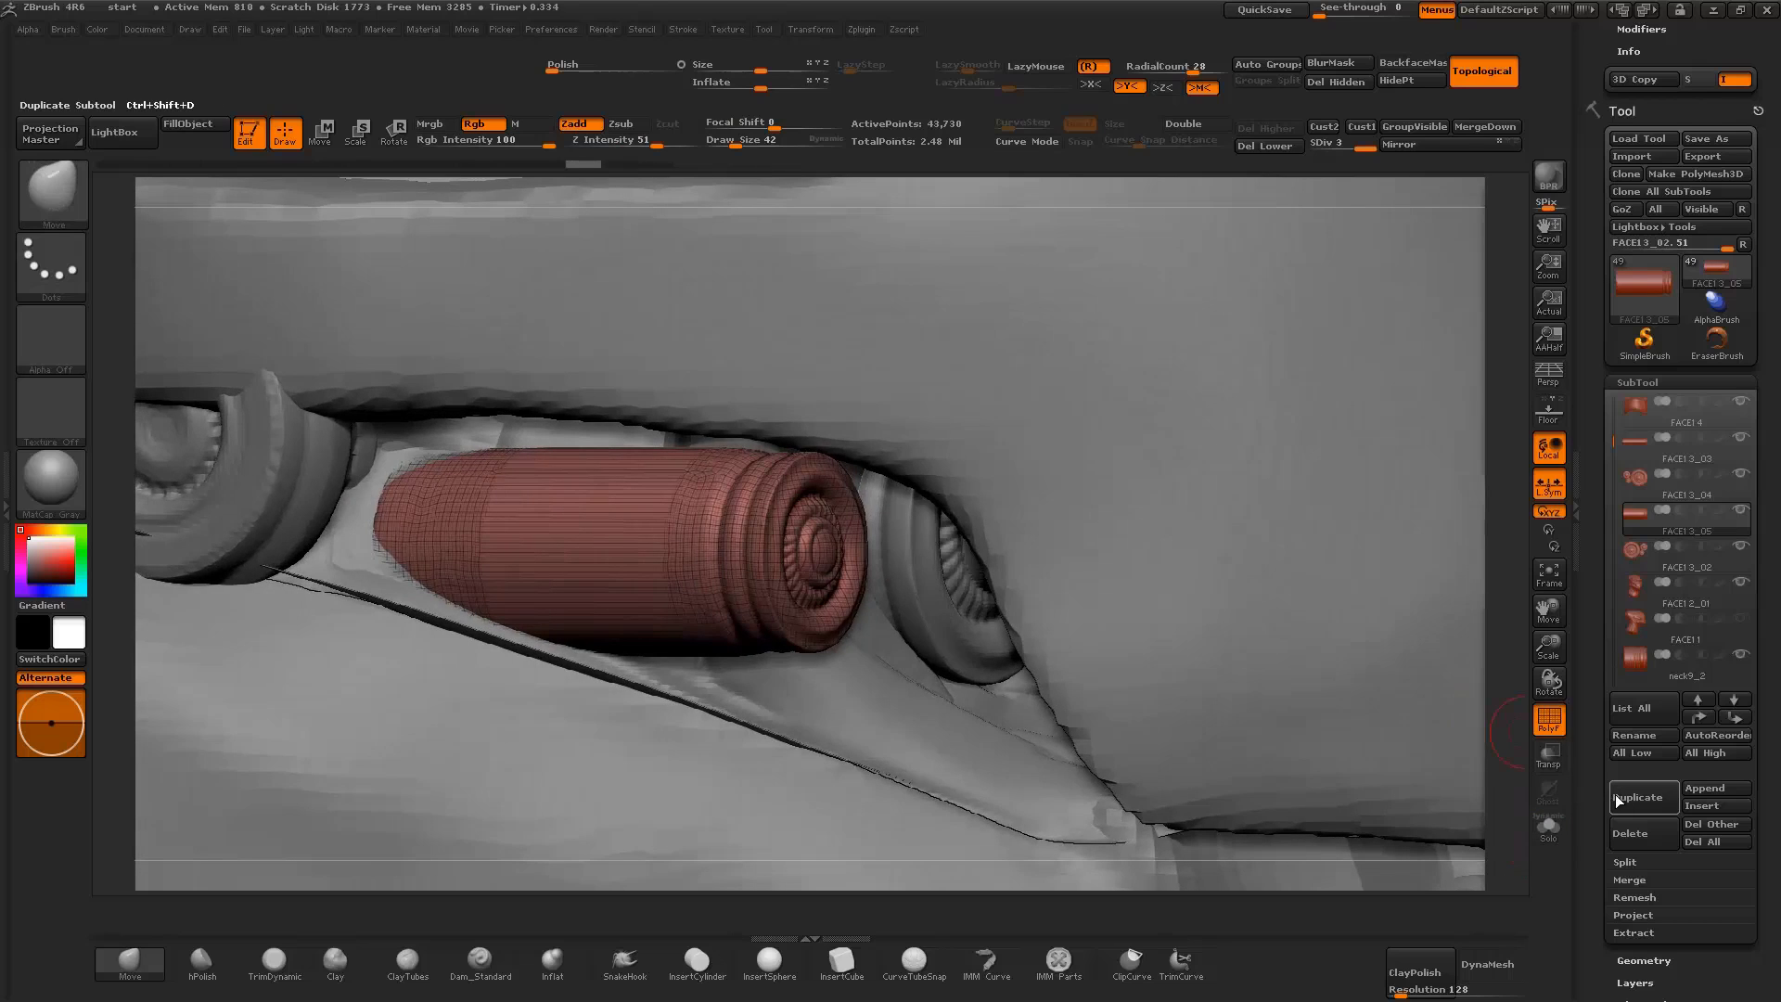
pyautogui.click(1549, 825)
pyautogui.click(1273, 146)
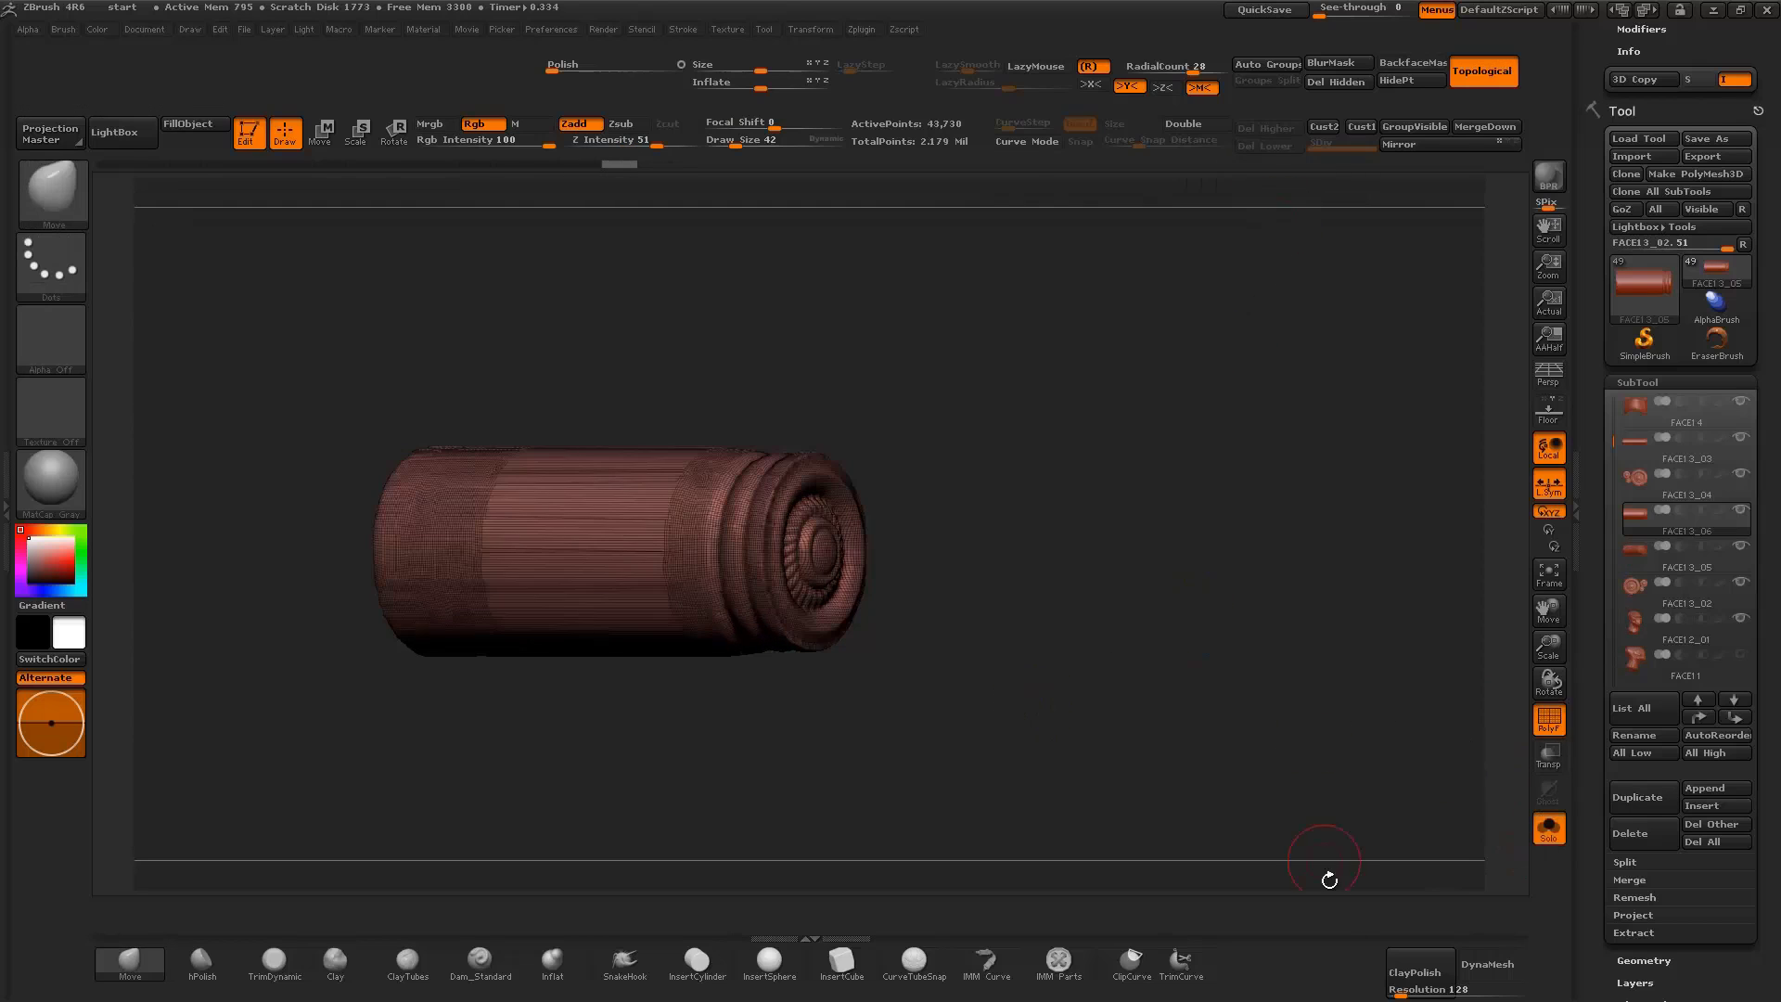
pyautogui.press('ctrl')
pyautogui.moveTo(1421, 995)
pyautogui.mouseDown()
pyautogui.moveTo(1446, 995)
pyautogui.moveTo(1400, 994)
pyautogui.moveTo(1441, 992)
pyautogui.mouseUp()
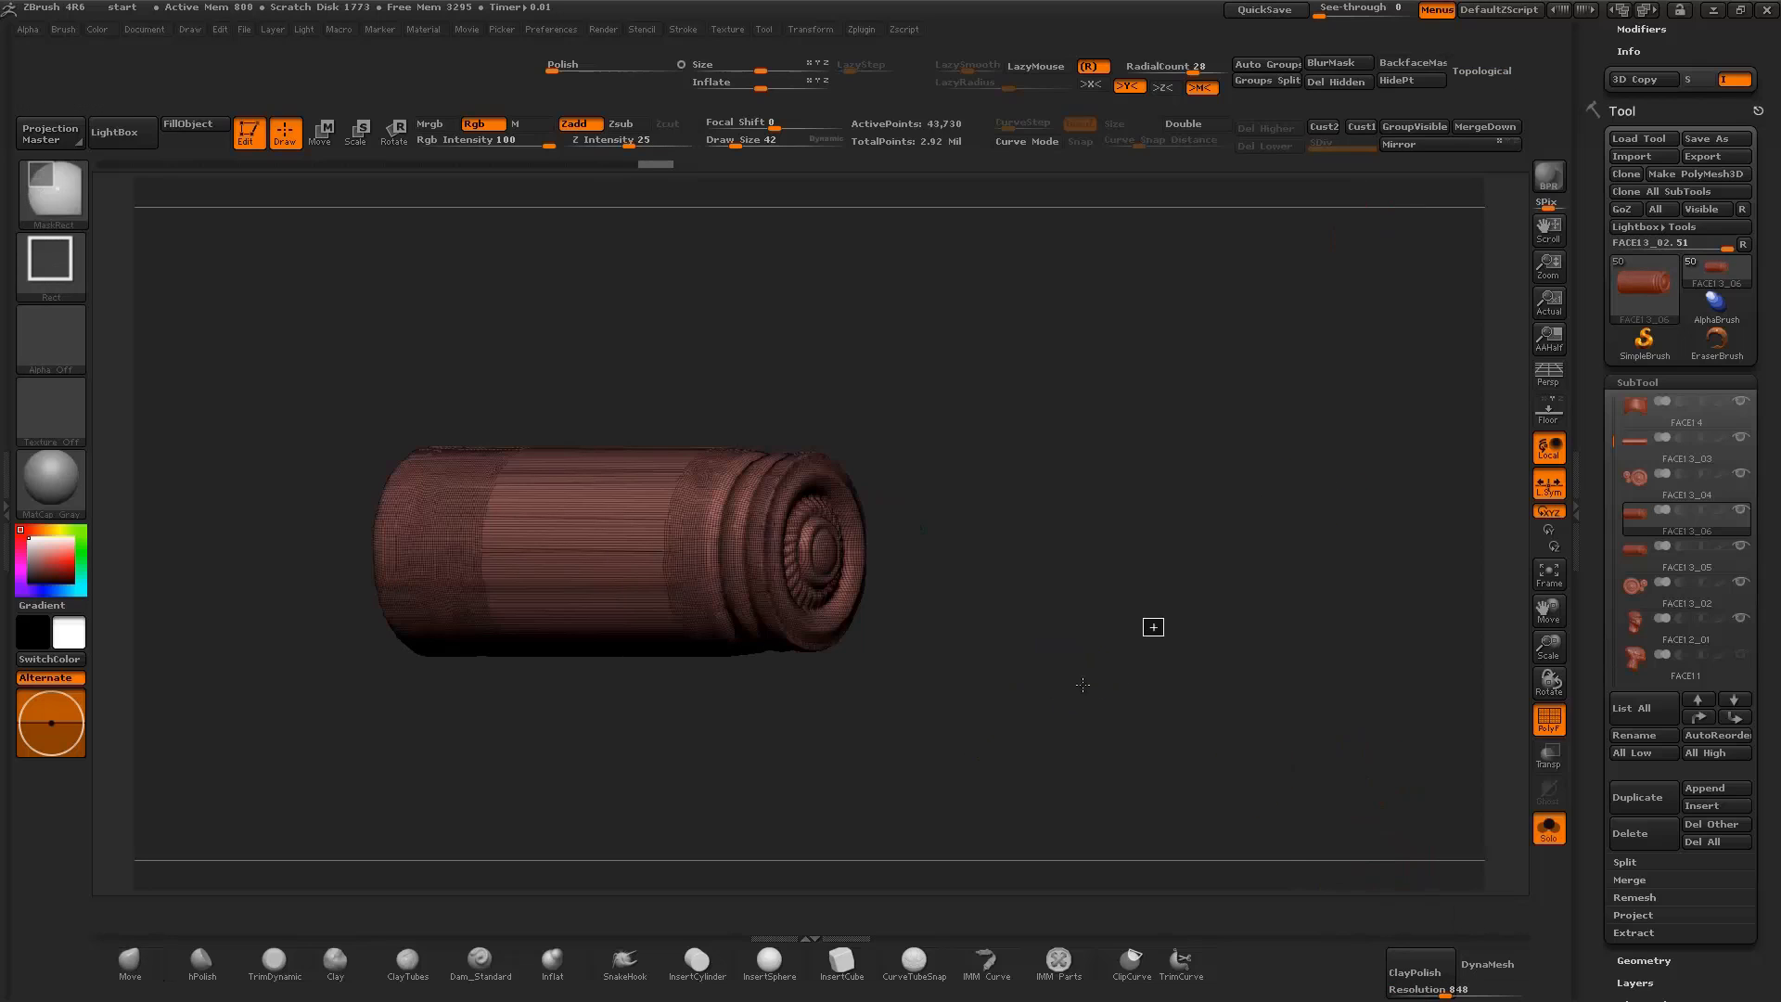
pyautogui.click(1487, 964)
pyautogui.moveTo(1159, 724); pyautogui.dragTo(1504, 690)
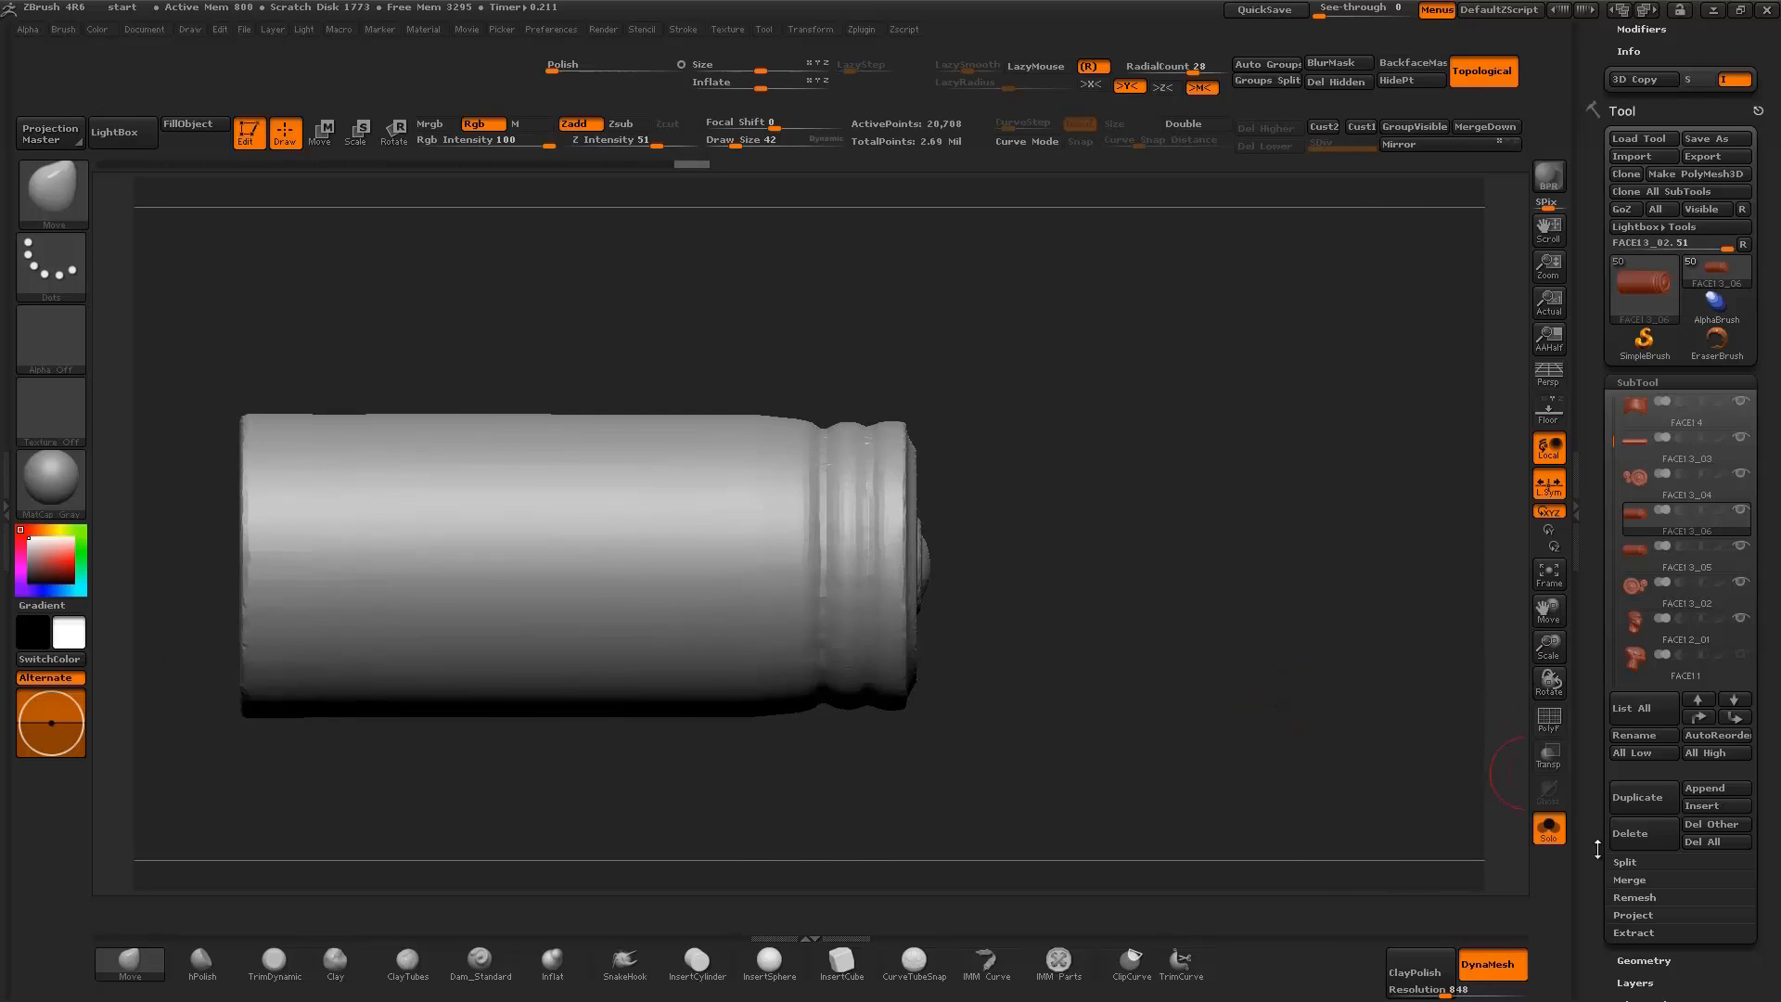
pyautogui.click(1549, 829)
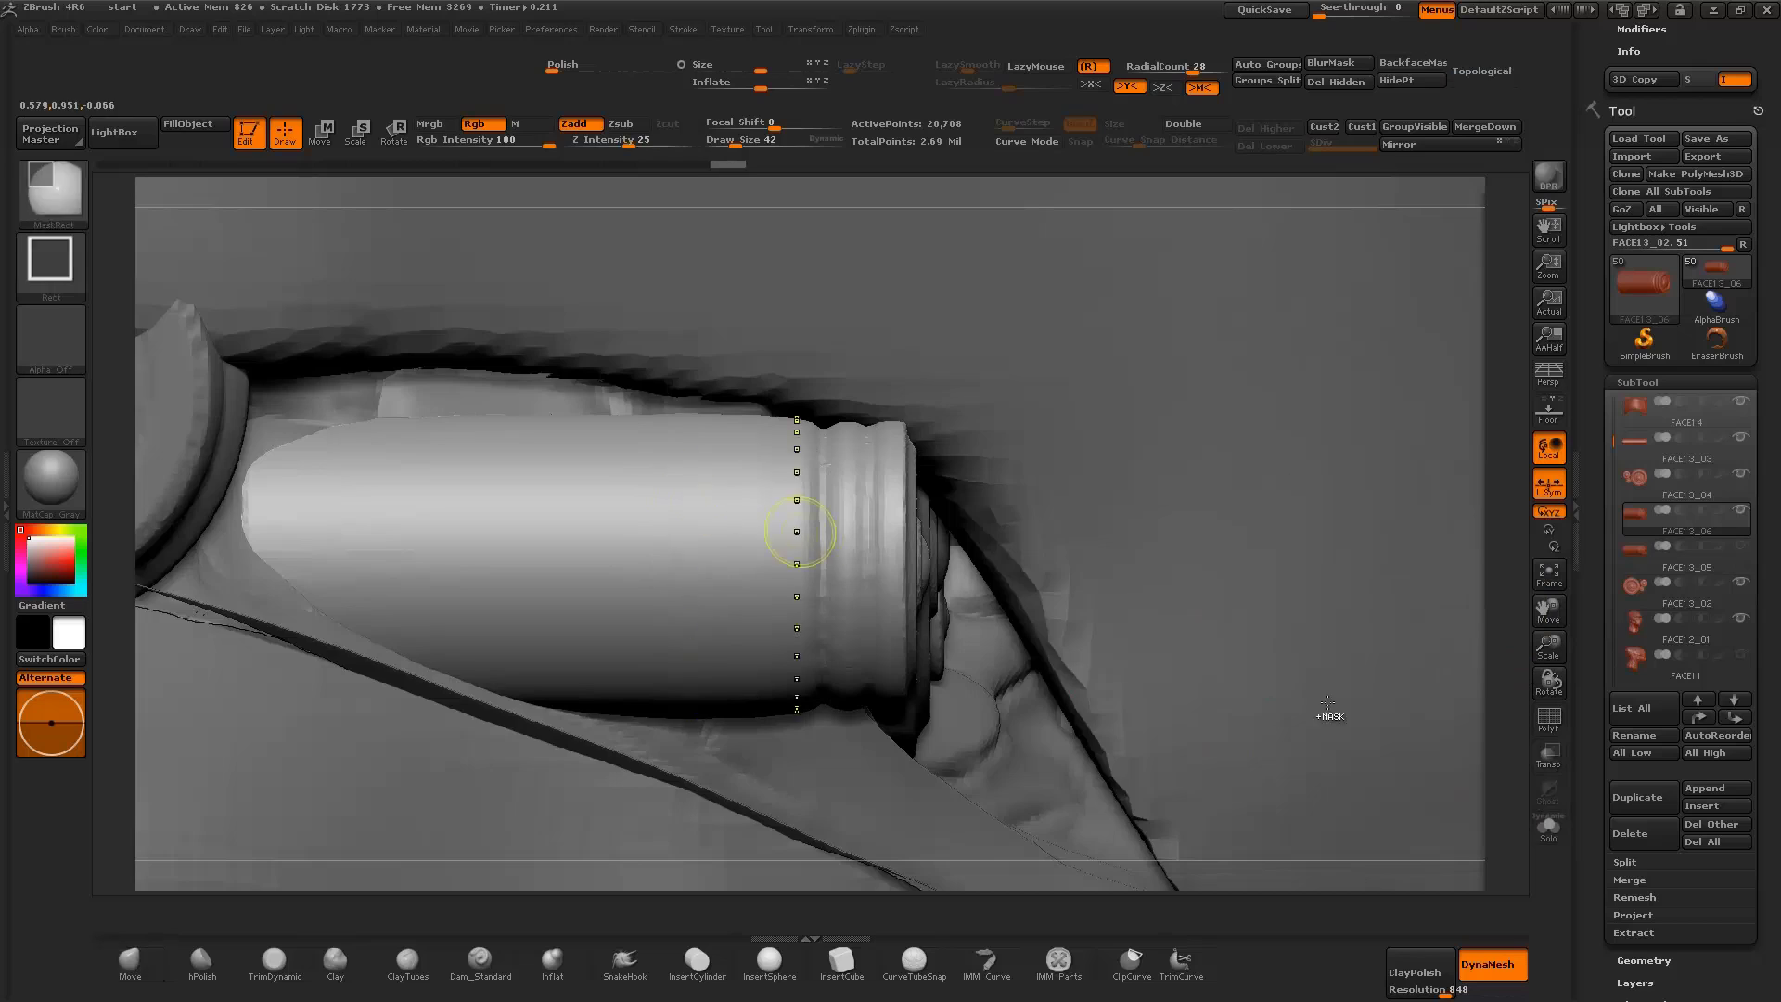
# Solo the cylinder end-on and subdivide it to a second level
pyautogui.click(1549, 828)
pyautogui.moveTo(1295, 712); pyautogui.dragTo(1065, 645)
pyautogui.hotkey('ctrl', 'd')
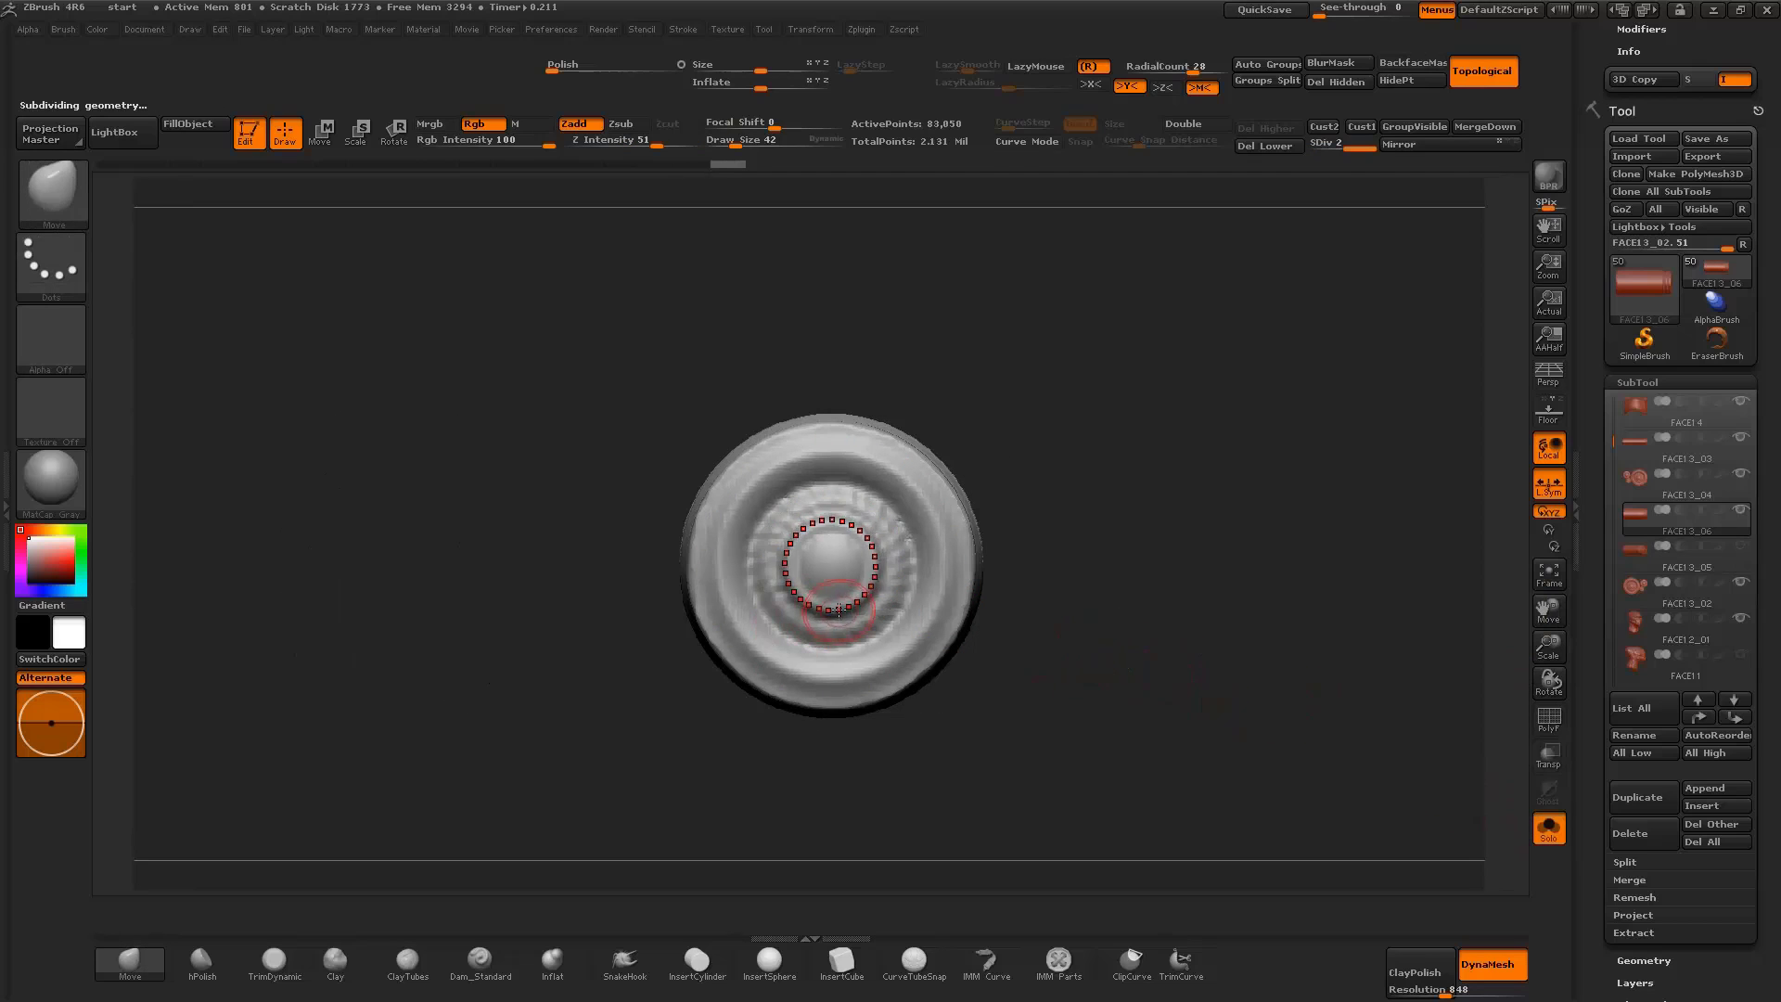
# Stamp radial Clay strokes around the end-cap's inner groove, then bring back the model
pyautogui.click(336, 965)
pyautogui.press('ctrl')
pyautogui.moveTo(801, 455); pyautogui.dragTo(793, 451)
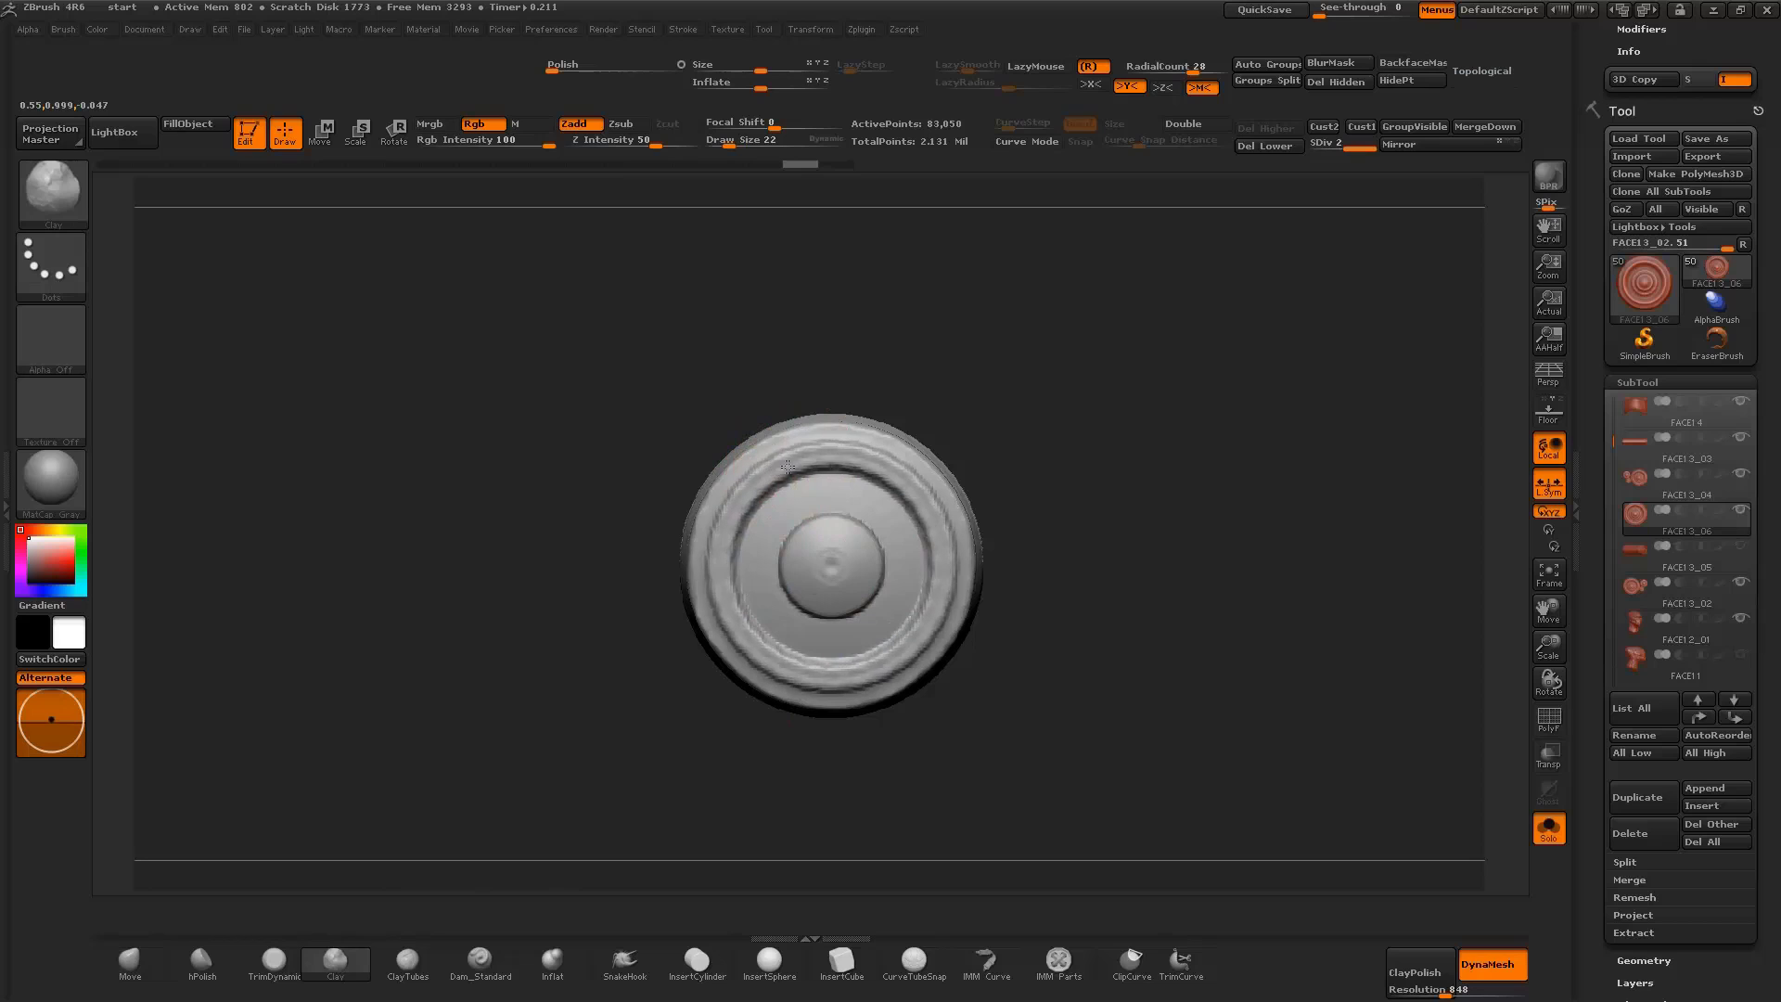
pyautogui.moveTo(1114, 434); pyautogui.dragTo(1073, 436)
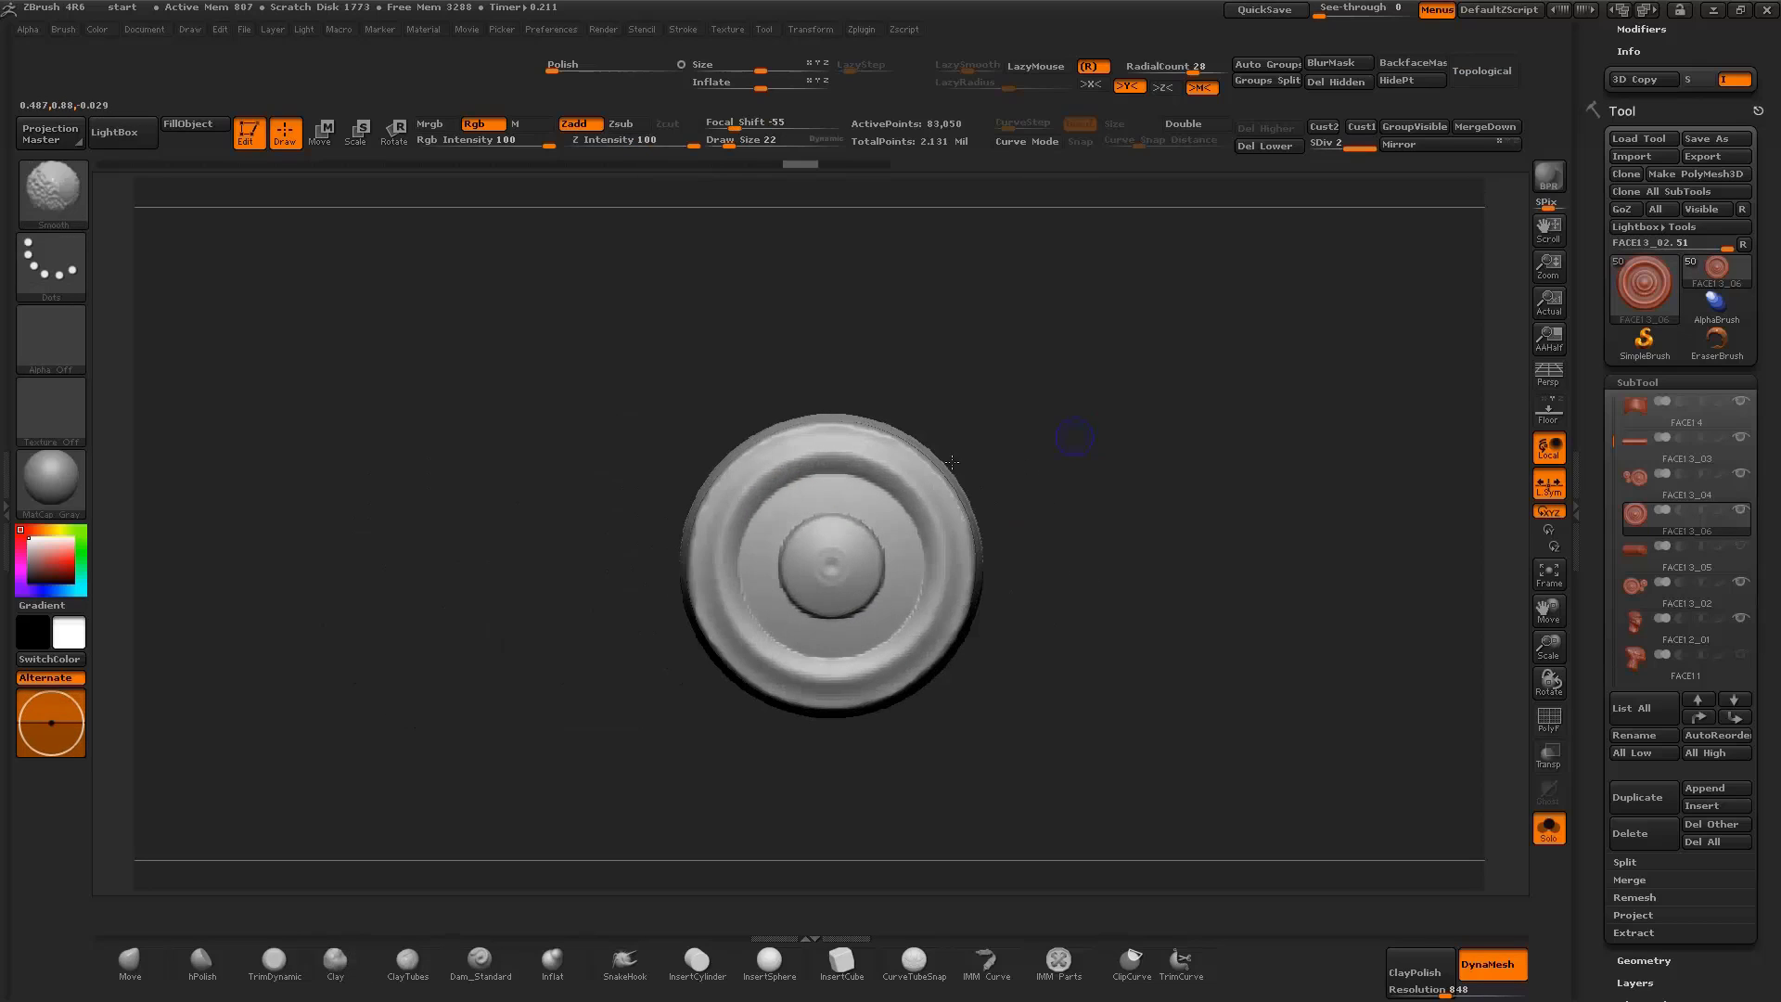
pyautogui.moveTo(813, 474); pyautogui.dragTo(792, 469)
pyautogui.moveTo(1075, 431)
pyautogui.mouseDown()
pyautogui.moveTo(1112, 437)
pyautogui.moveTo(839, 538)
pyautogui.moveTo(756, 536)
pyautogui.mouseUp()
pyautogui.press('ctrl')
pyautogui.press('ctrl')
pyautogui.moveTo(1005, 528); pyautogui.dragTo(1514, 716)
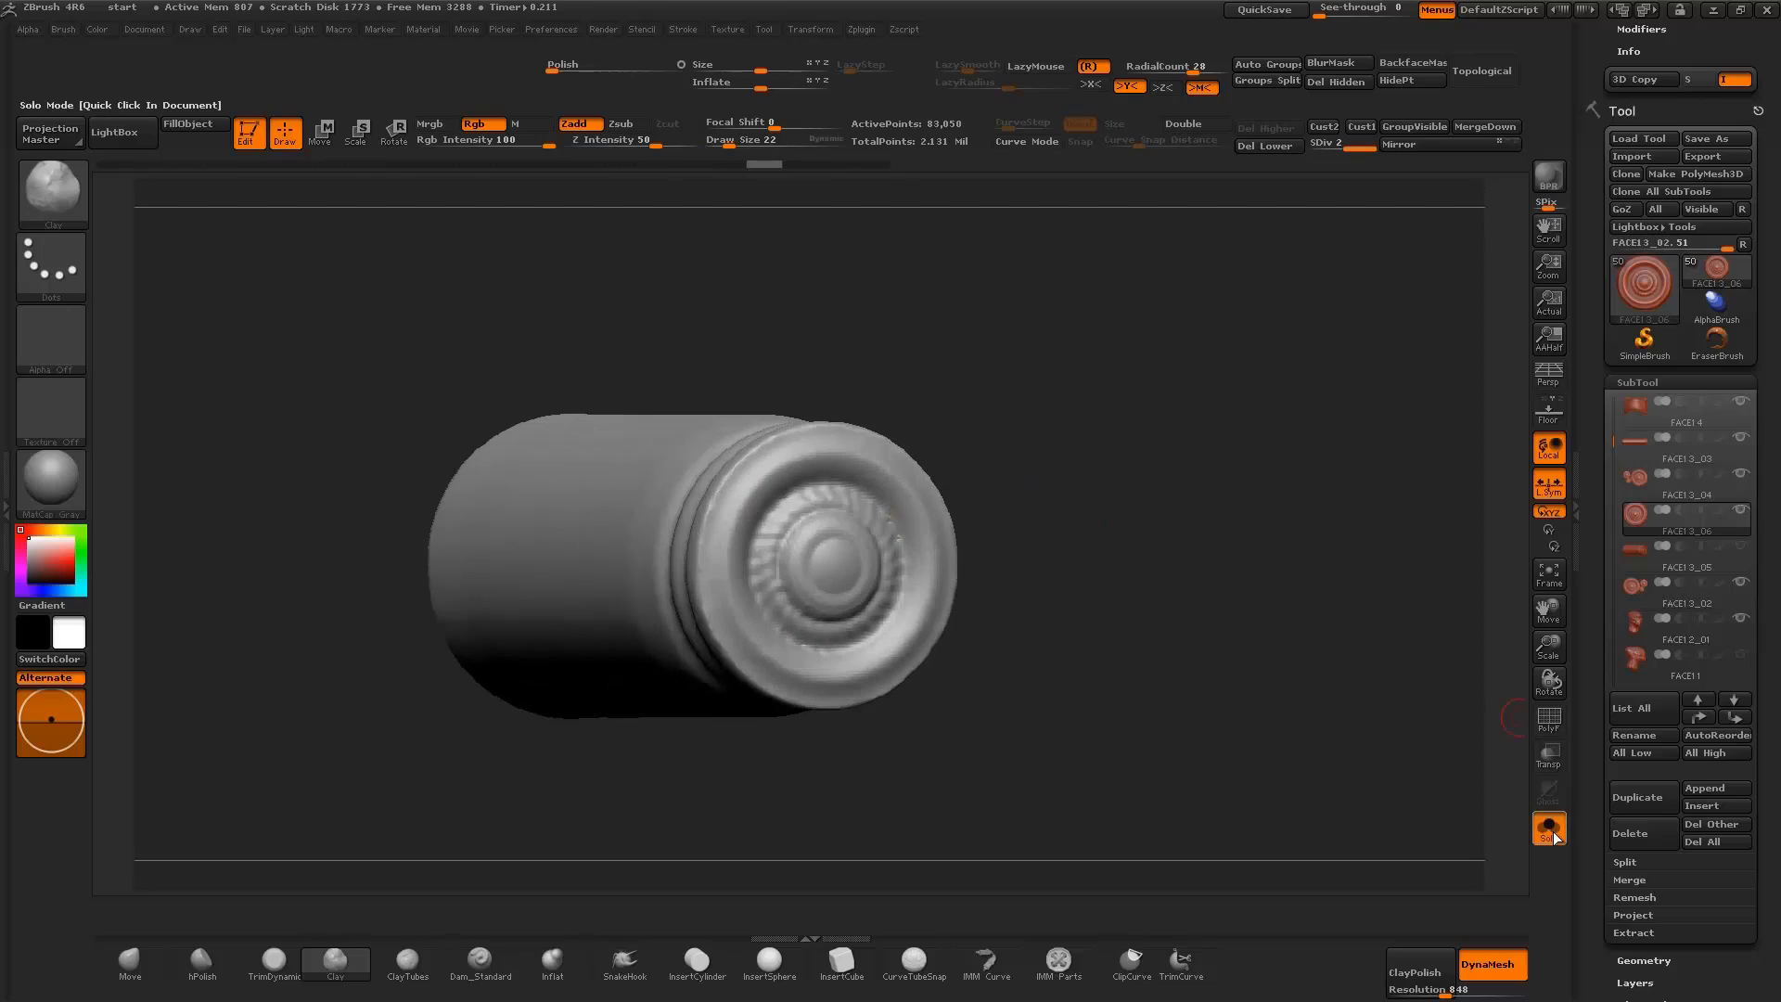
pyautogui.click(1549, 829)
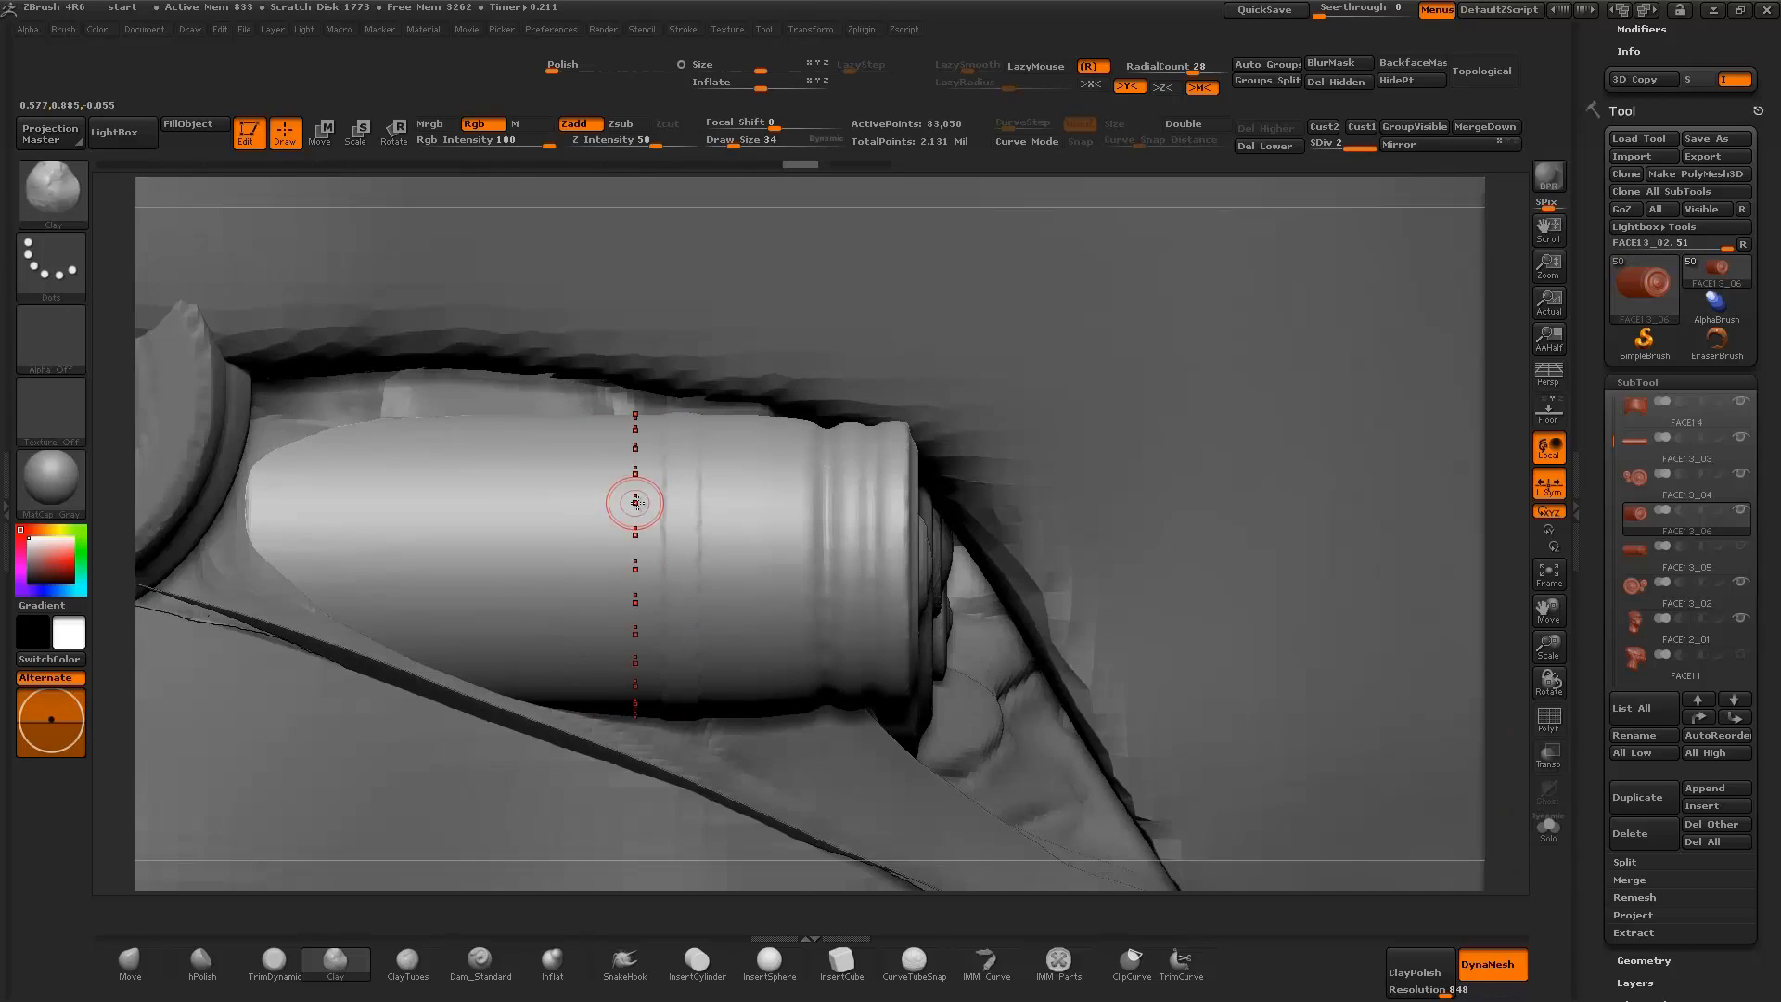
# Stamp several raised Clay rings along the cylinder's length
pyautogui.click(666, 471)
pyautogui.moveTo(666, 470)
pyautogui.mouseDown()
pyautogui.moveTo(631, 451)
pyautogui.moveTo(481, 476)
pyautogui.moveTo(614, 454)
pyautogui.moveTo(370, 450)
pyautogui.mouseUp()
pyautogui.click(528, 445)
pyautogui.click(395, 434)
pyautogui.click(390, 444)
pyautogui.moveTo(1503, 454)
pyautogui.mouseDown()
pyautogui.moveTo(1447, 461)
pyautogui.moveTo(1493, 459)
pyautogui.mouseUp()
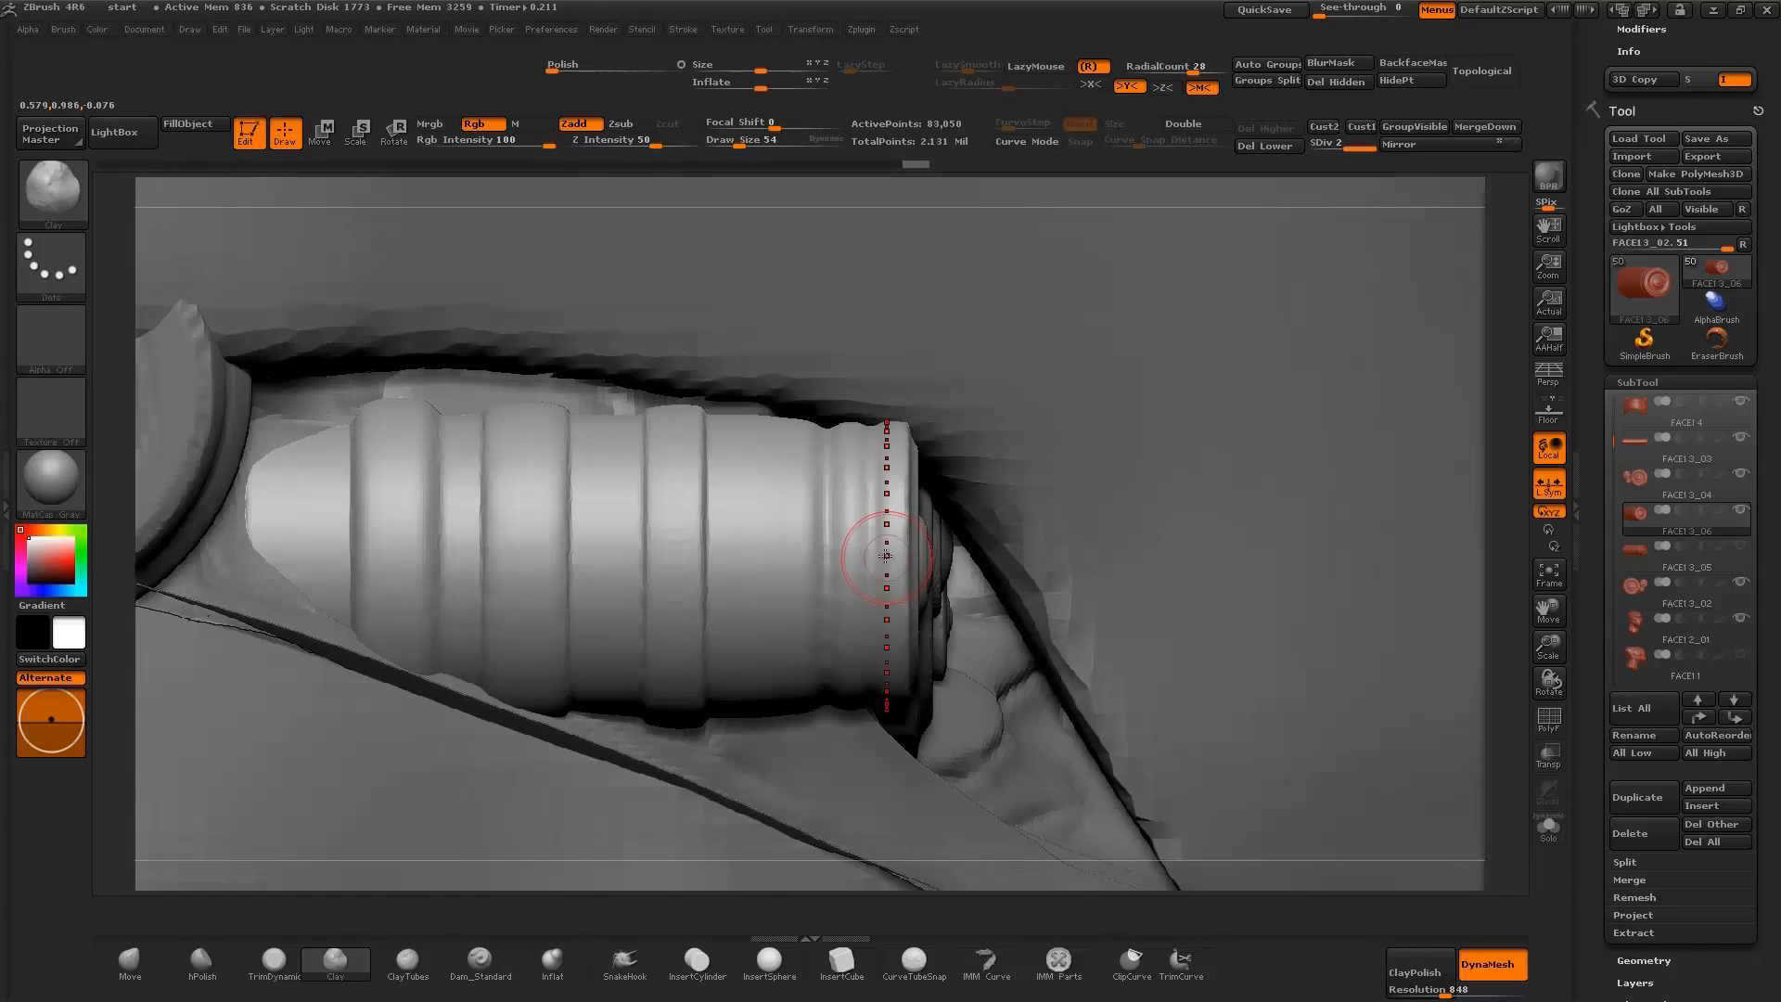
# Carve a crease and a ribbed groove band with Dam_Standard at size 42
pyautogui.click(493, 971)
pyautogui.click(1547, 832)
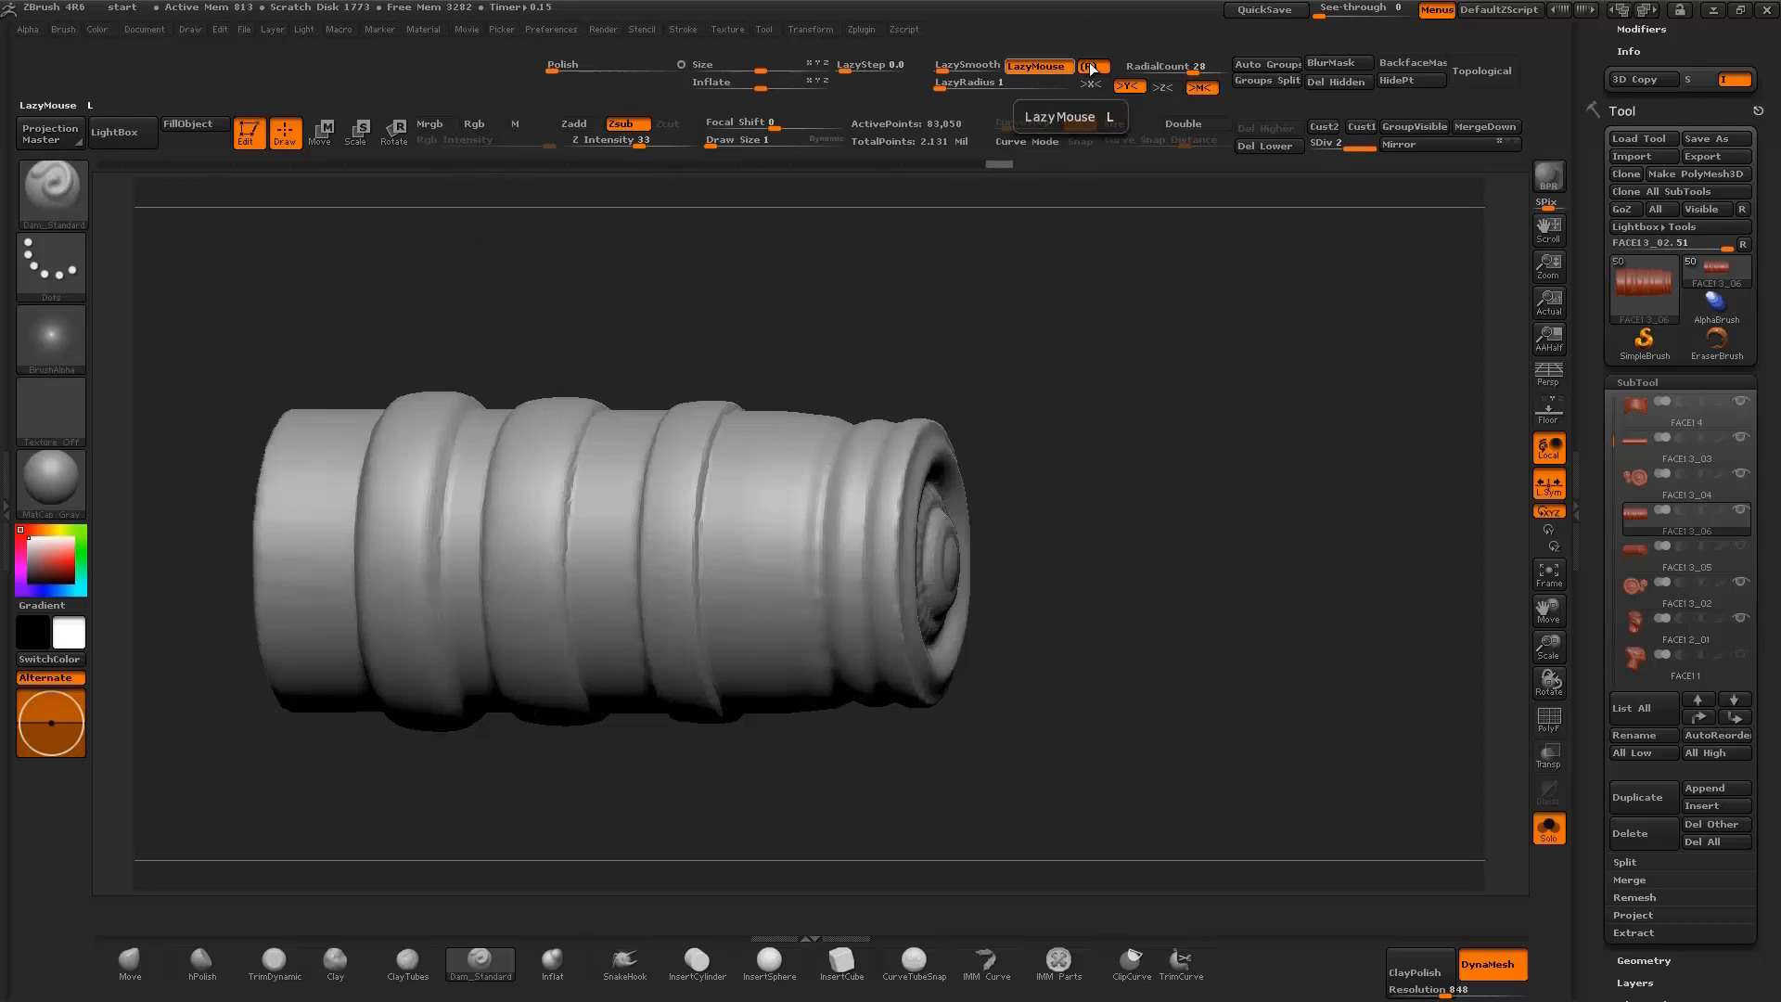
pyautogui.press('space')
pyautogui.moveTo(794, 529); pyautogui.dragTo(749, 593)
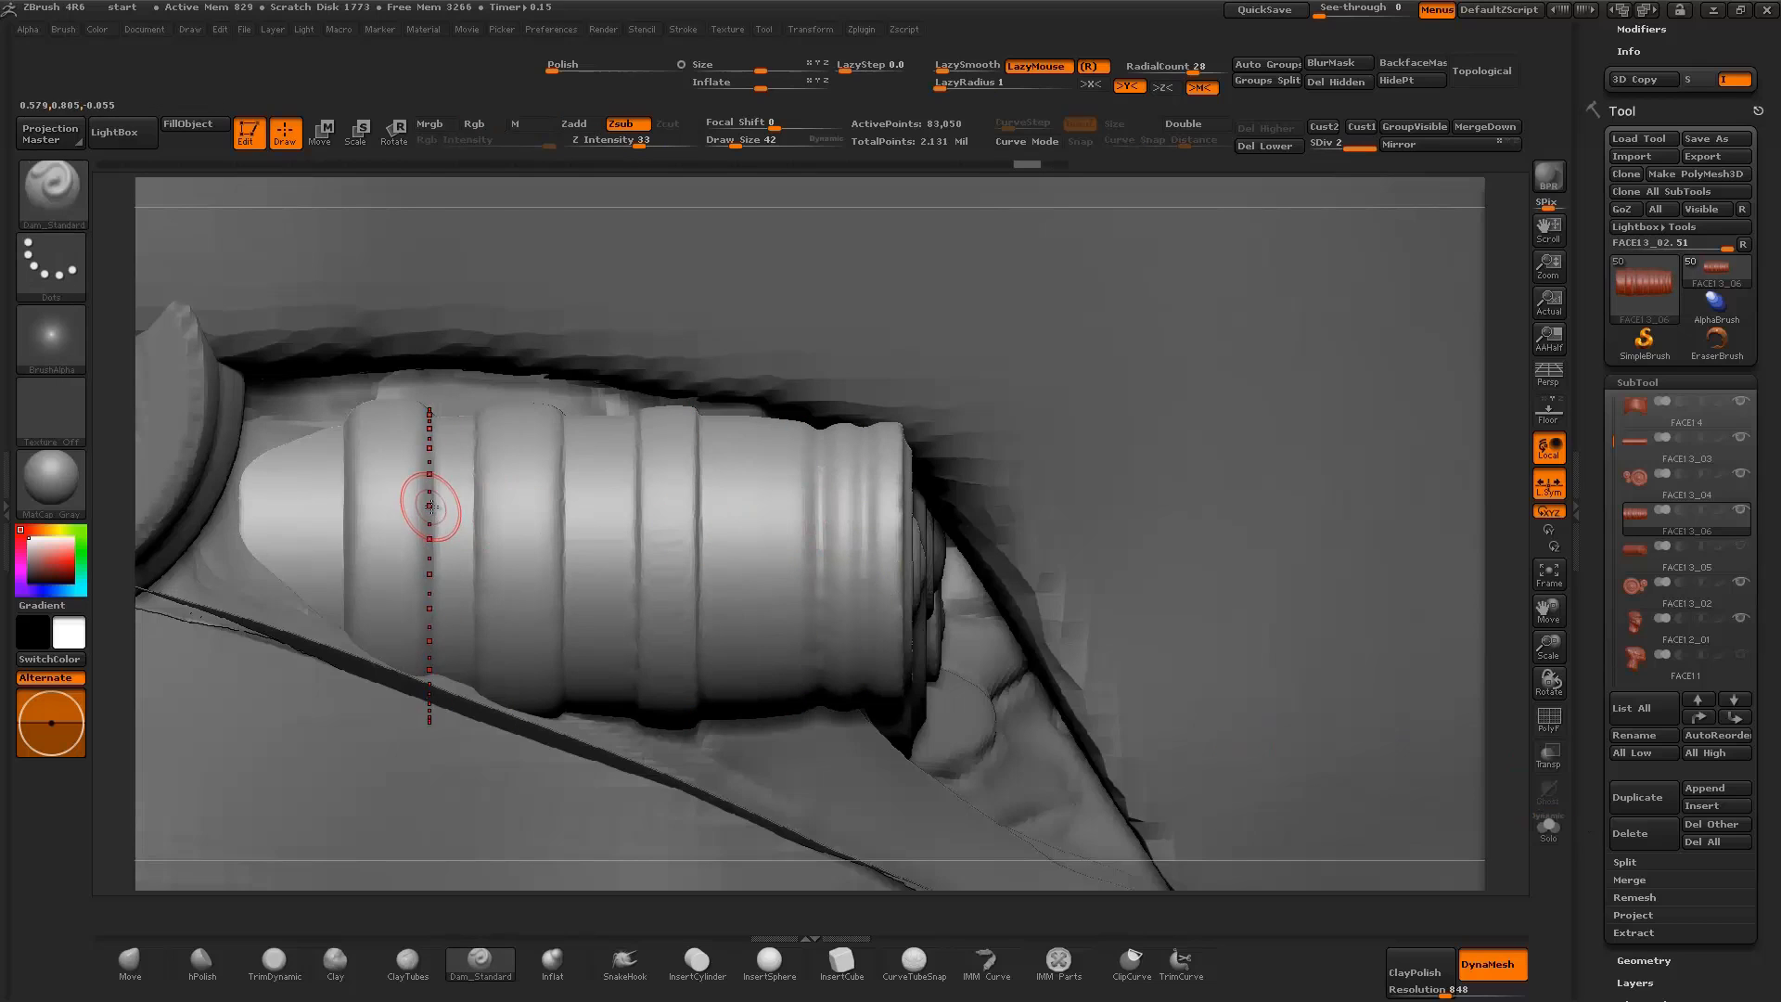
pyautogui.moveTo(431, 506); pyautogui.dragTo(475, 505)
pyautogui.moveTo(303, 470)
pyautogui.keyDown('shift'); pyautogui.mouseDown()
pyautogui.moveTo(364, 447)
pyautogui.moveTo(297, 574)
pyautogui.mouseUp(); pyautogui.keyUp('shift')
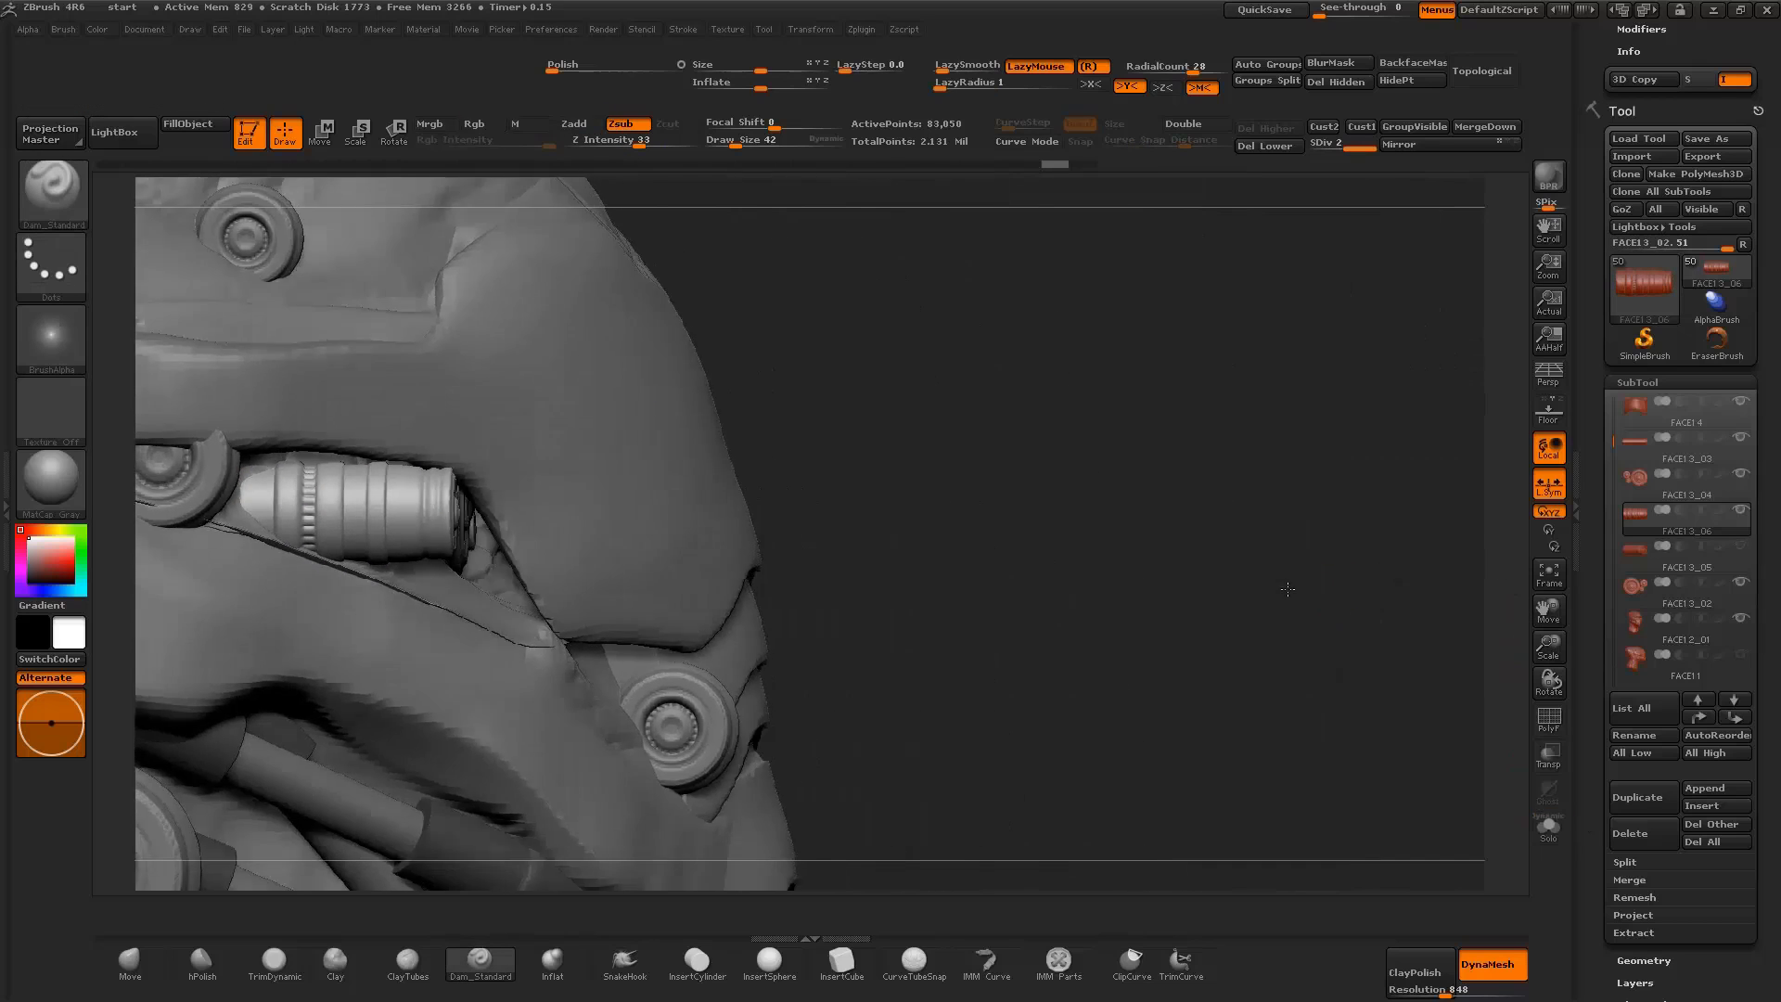
pyautogui.moveTo(1233, 577); pyautogui.dragTo(1361, 607)
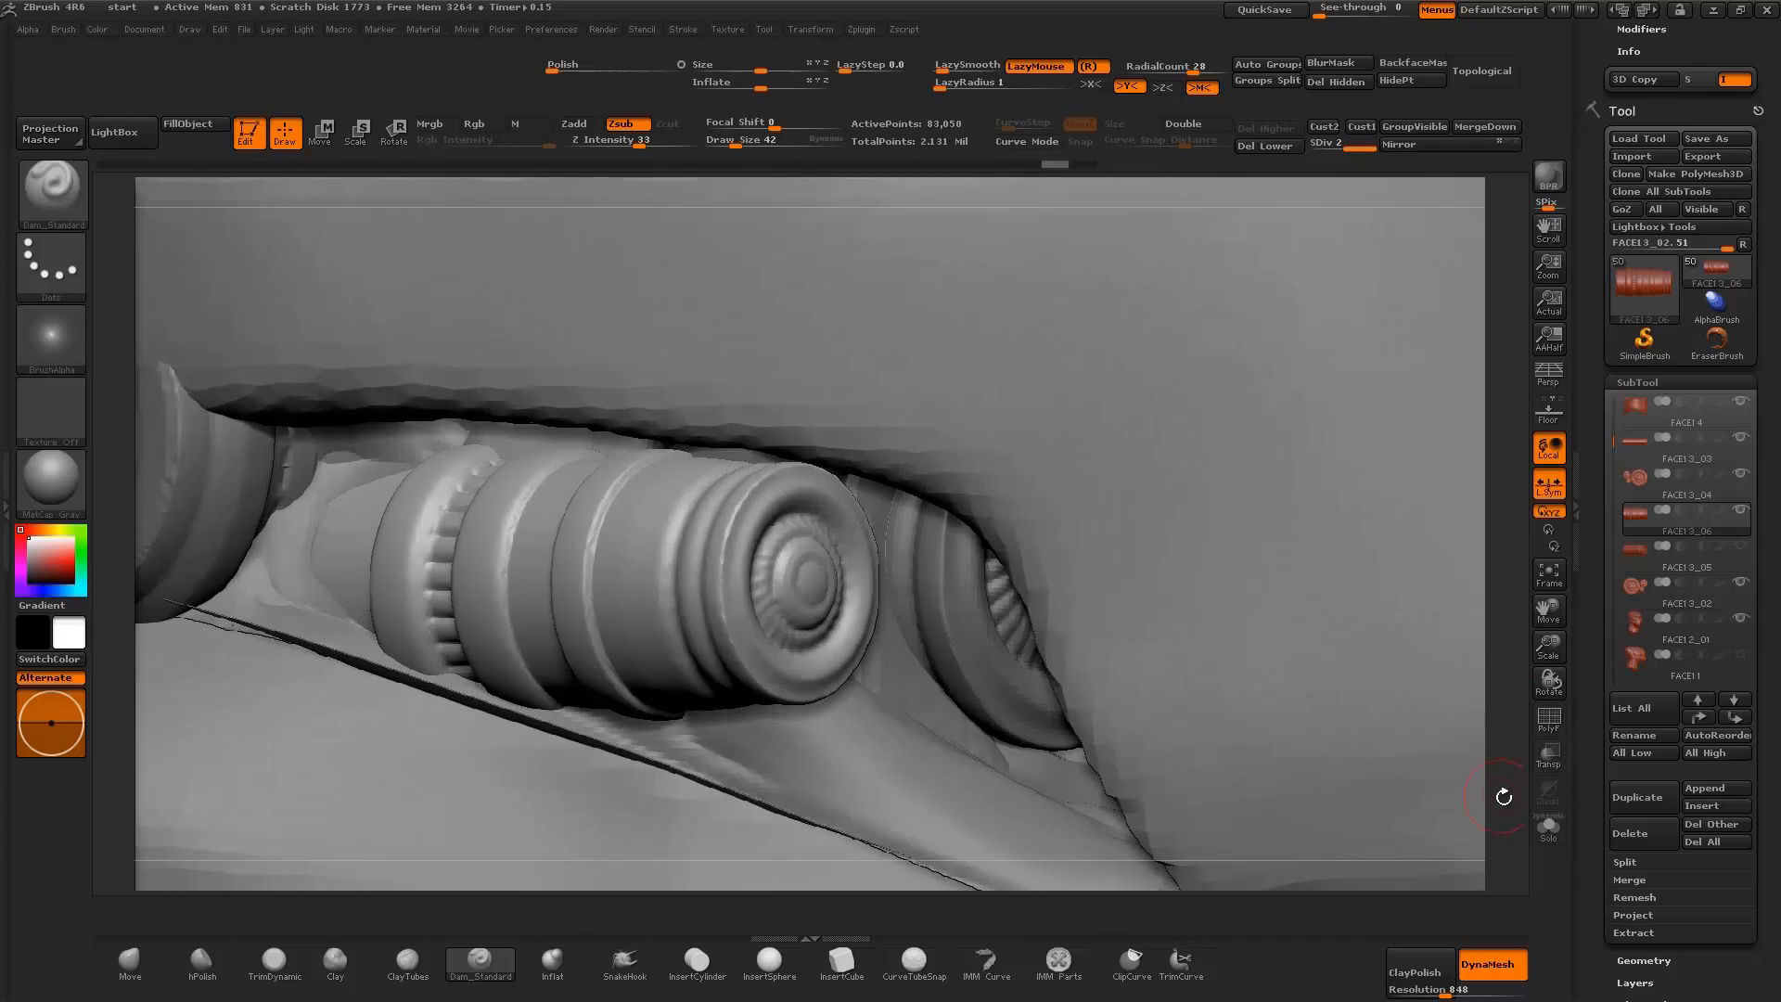
pyautogui.keyDown('shift'); pyautogui.moveTo(1502, 676); pyautogui.dragTo(1502, 798); pyautogui.keyUp('shift')
# Carve a curve-guided groove around the cylinder and smooth out its wavy bands
pyautogui.press('ctrl')
pyautogui.click(803, 582)
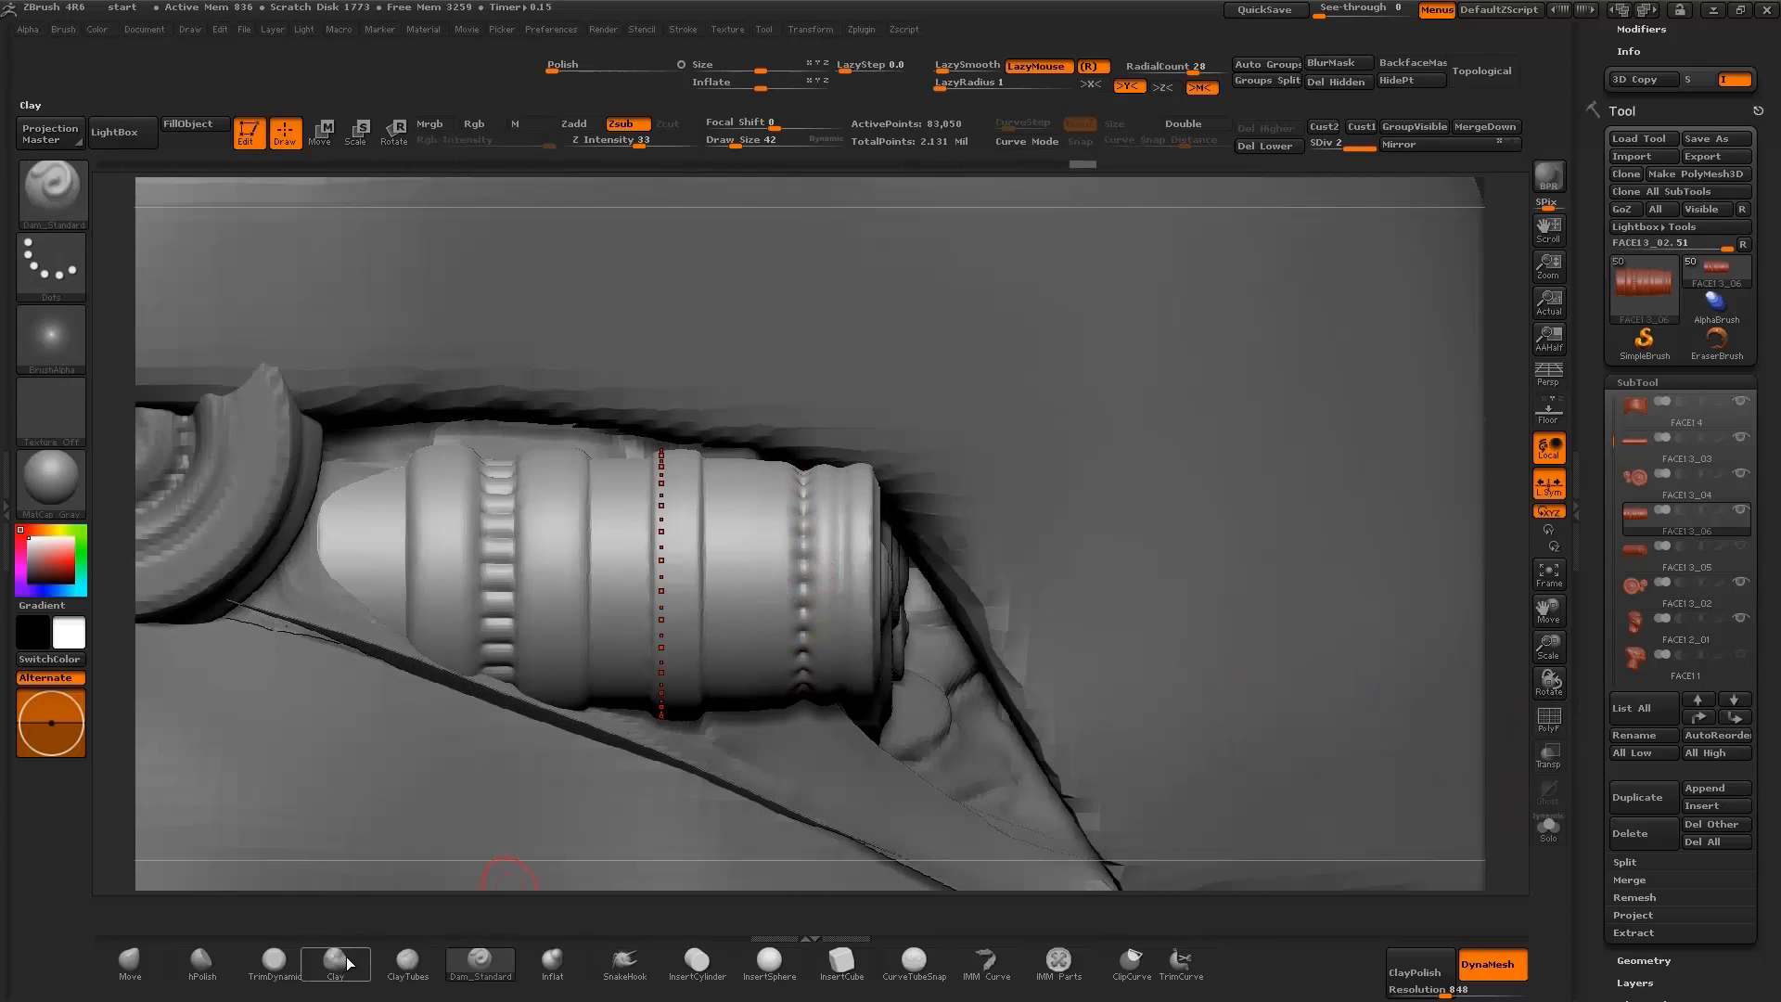
pyautogui.press('shift')
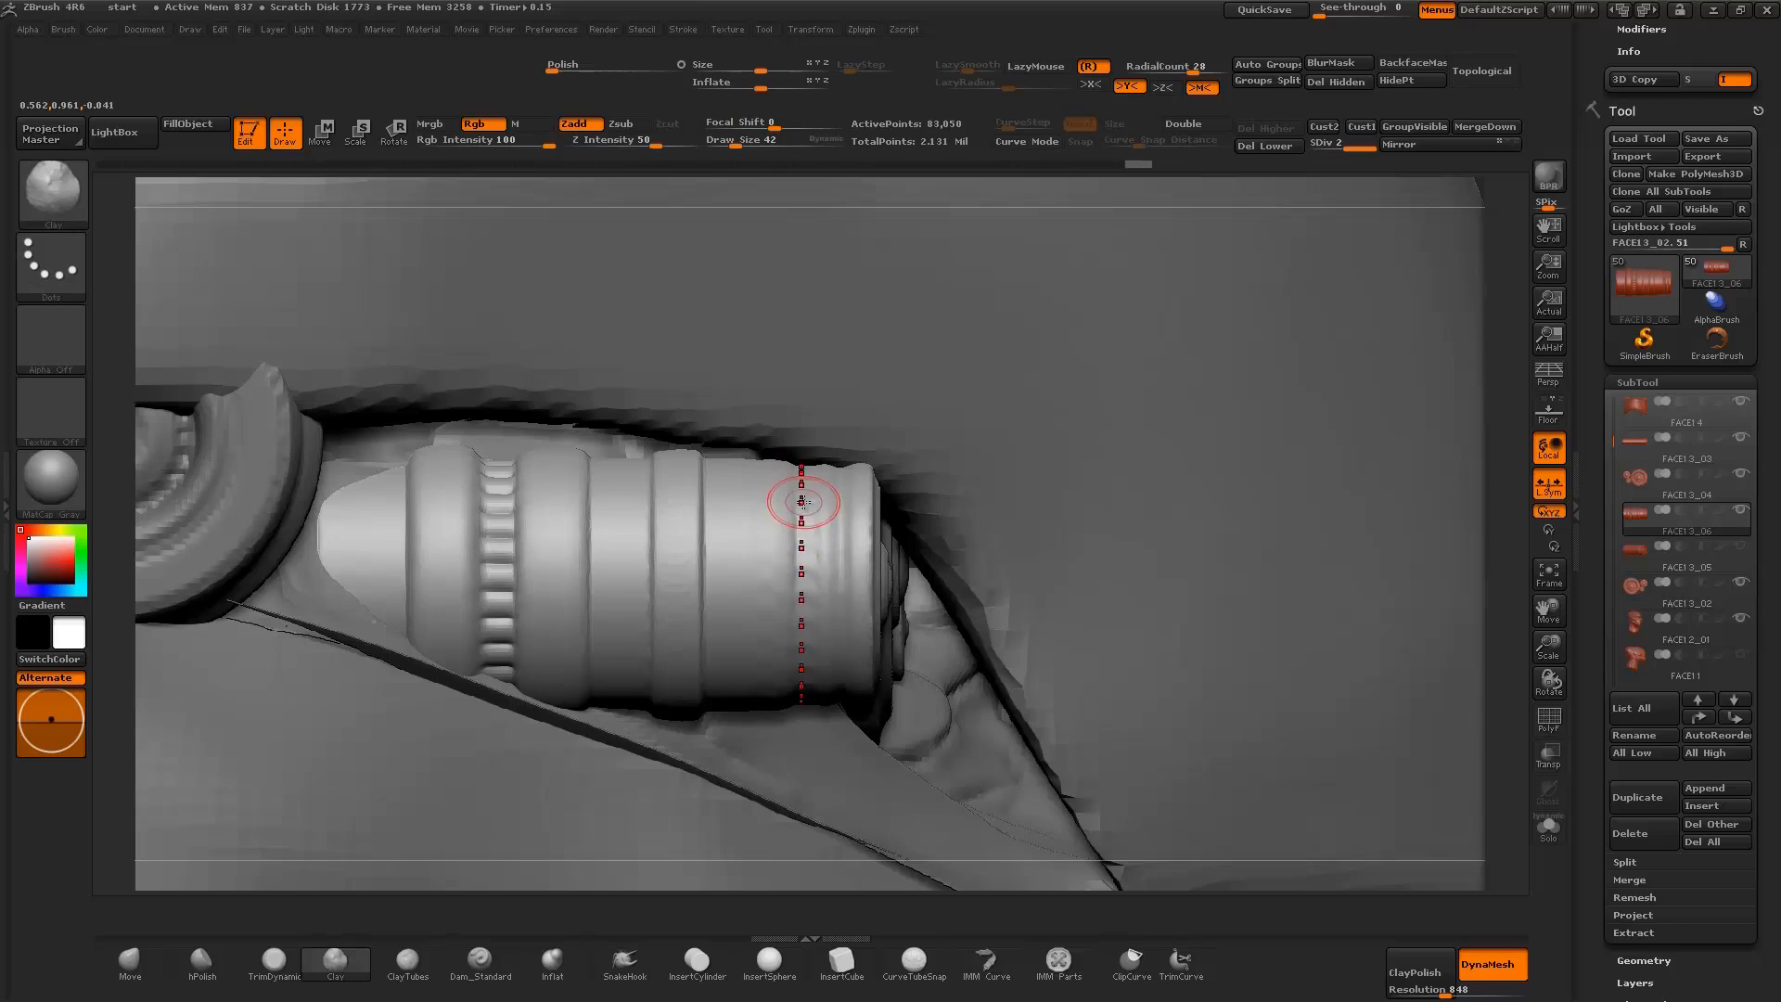
pyautogui.press('ctrl')
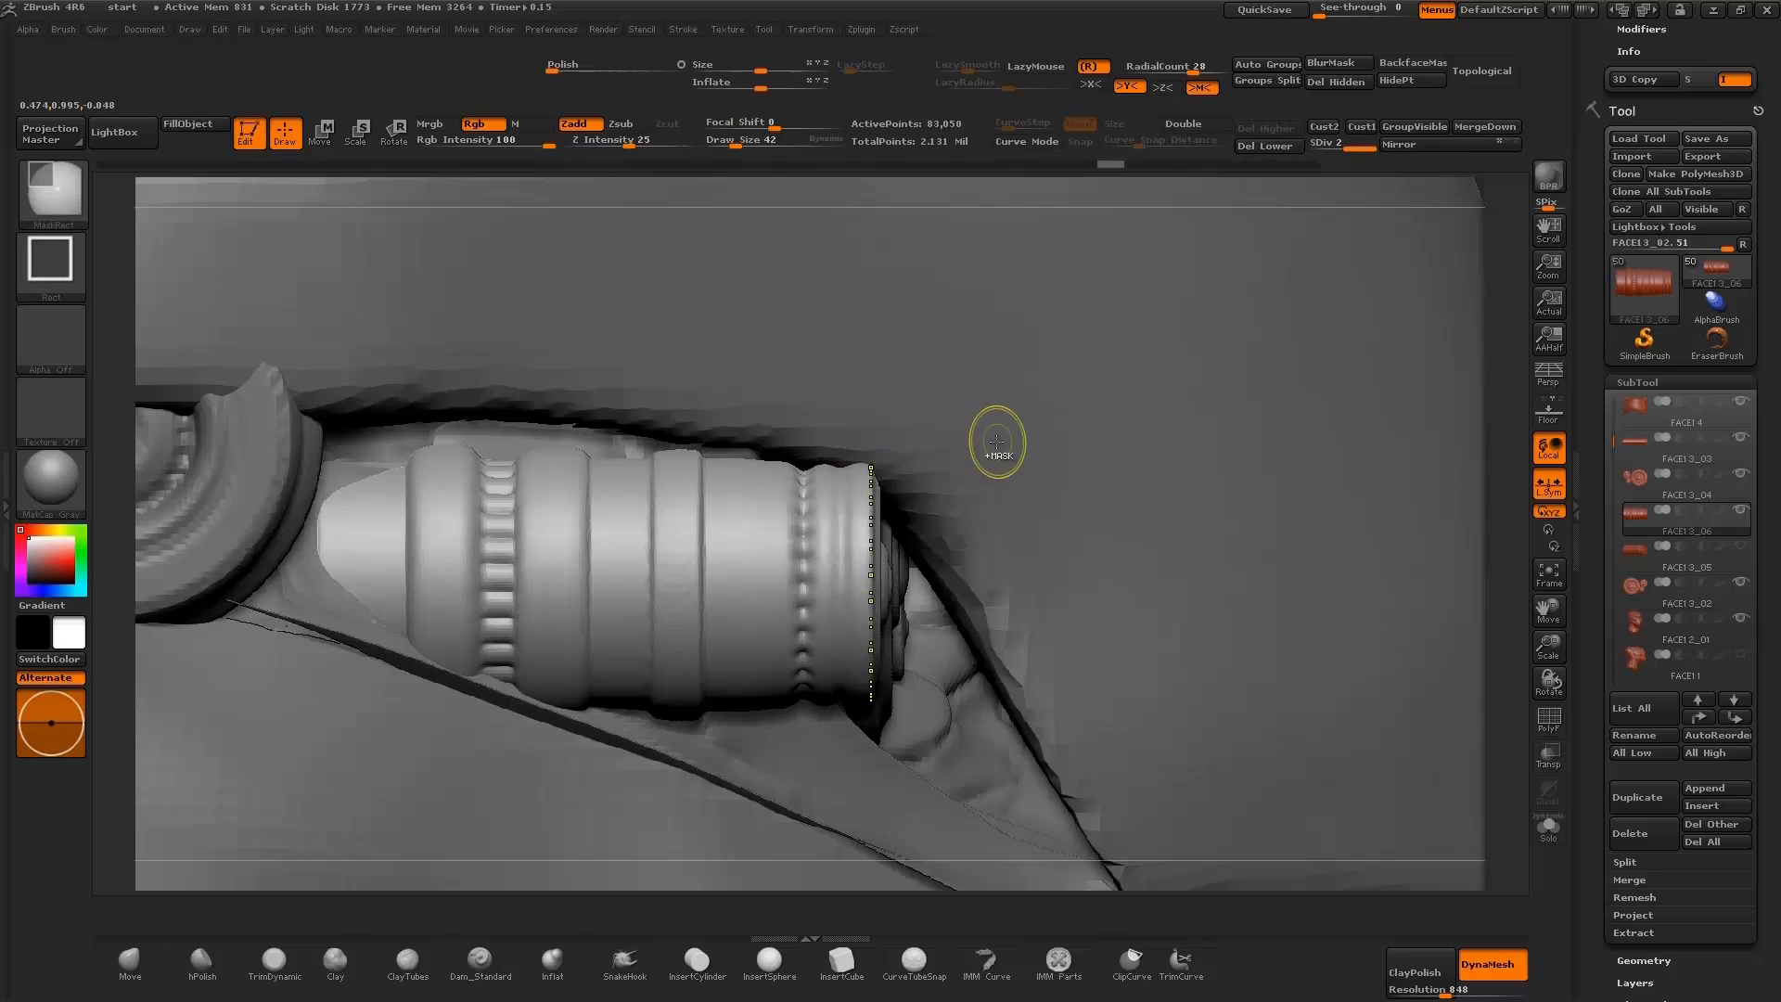
pyautogui.moveTo(909, 471); pyautogui.dragTo(822, 517)
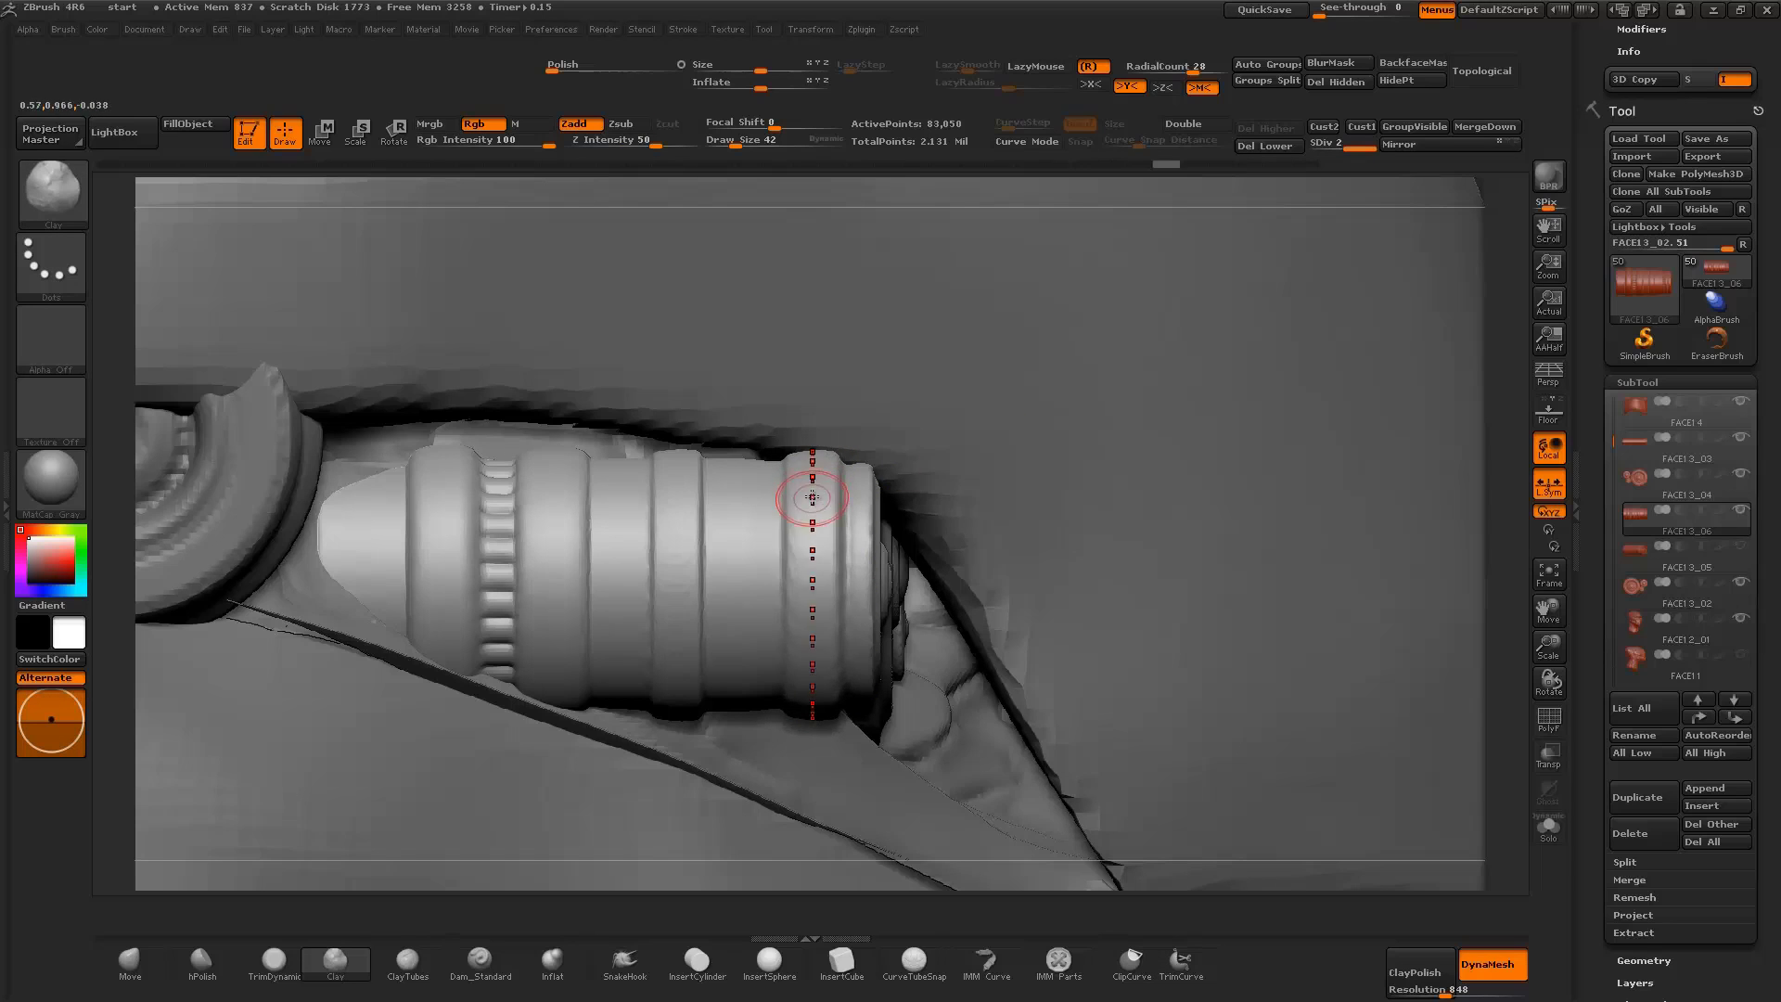
pyautogui.moveTo(1488, 516)
pyautogui.mouseDown()
pyautogui.moveTo(1456, 509)
pyautogui.moveTo(1478, 509)
pyautogui.mouseUp()
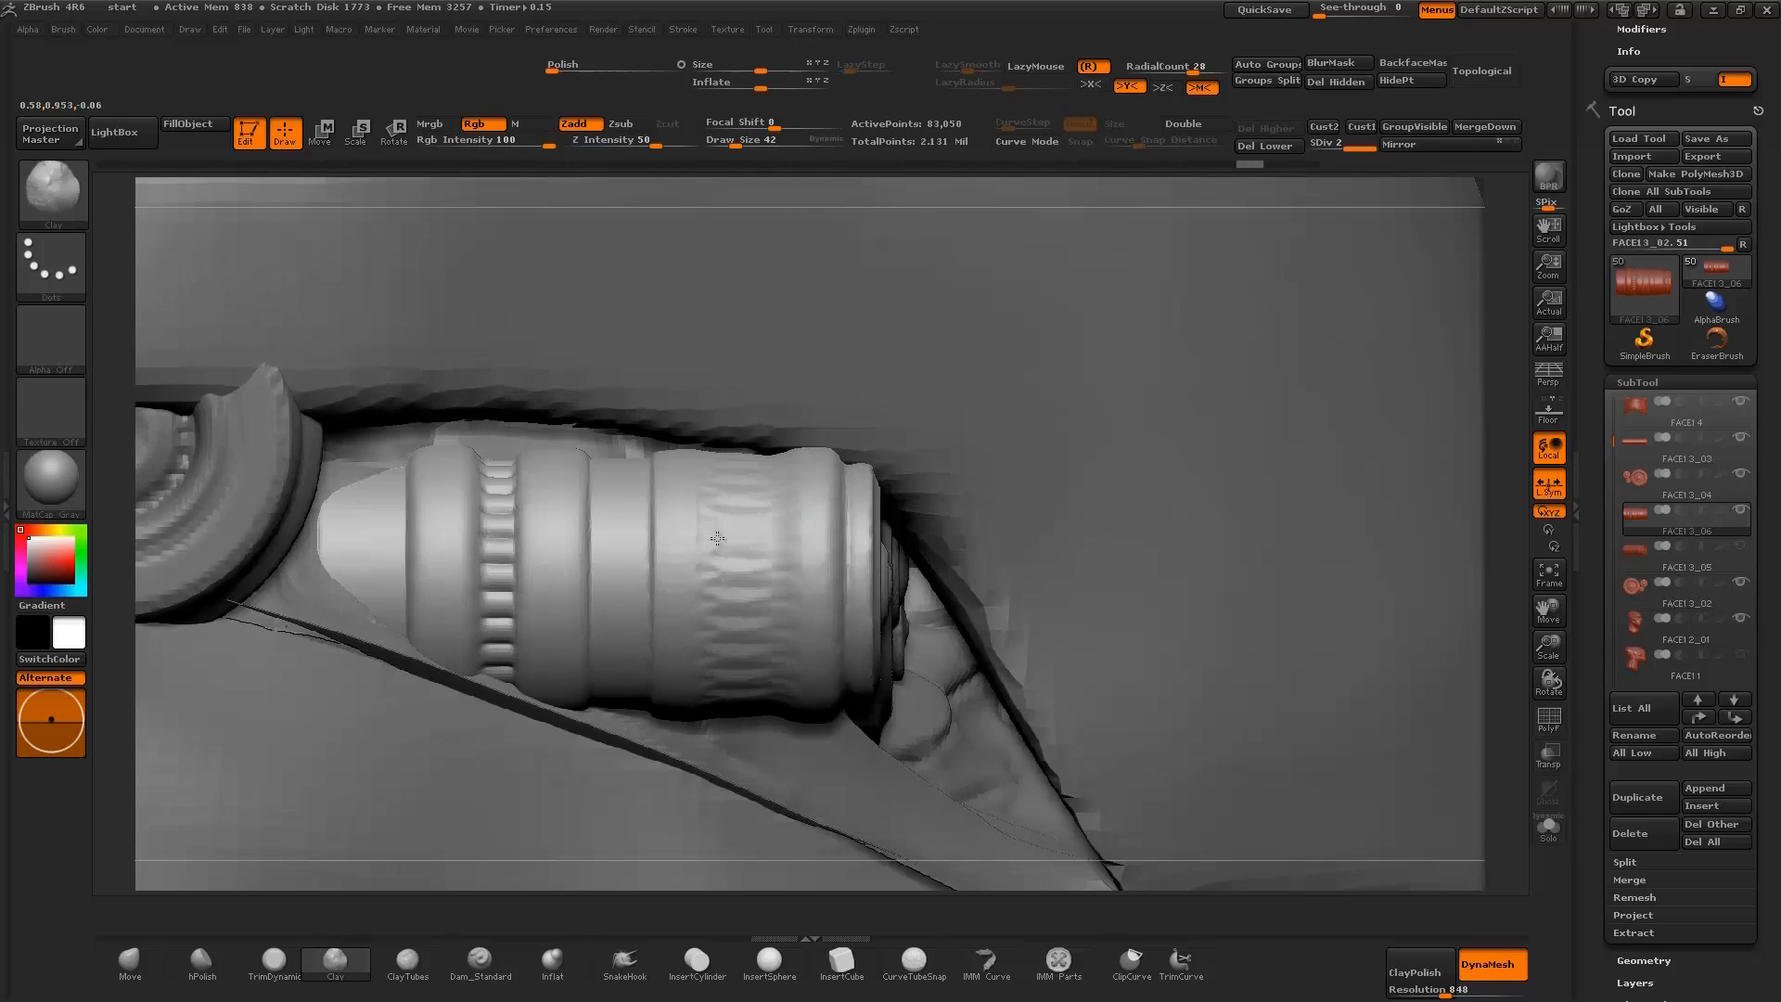
pyautogui.moveTo(717, 538)
pyautogui.keyDown('shift'); pyautogui.mouseDown()
pyautogui.moveTo(792, 529)
pyautogui.moveTo(732, 517)
pyautogui.mouseUp(); pyautogui.keyUp('shift')
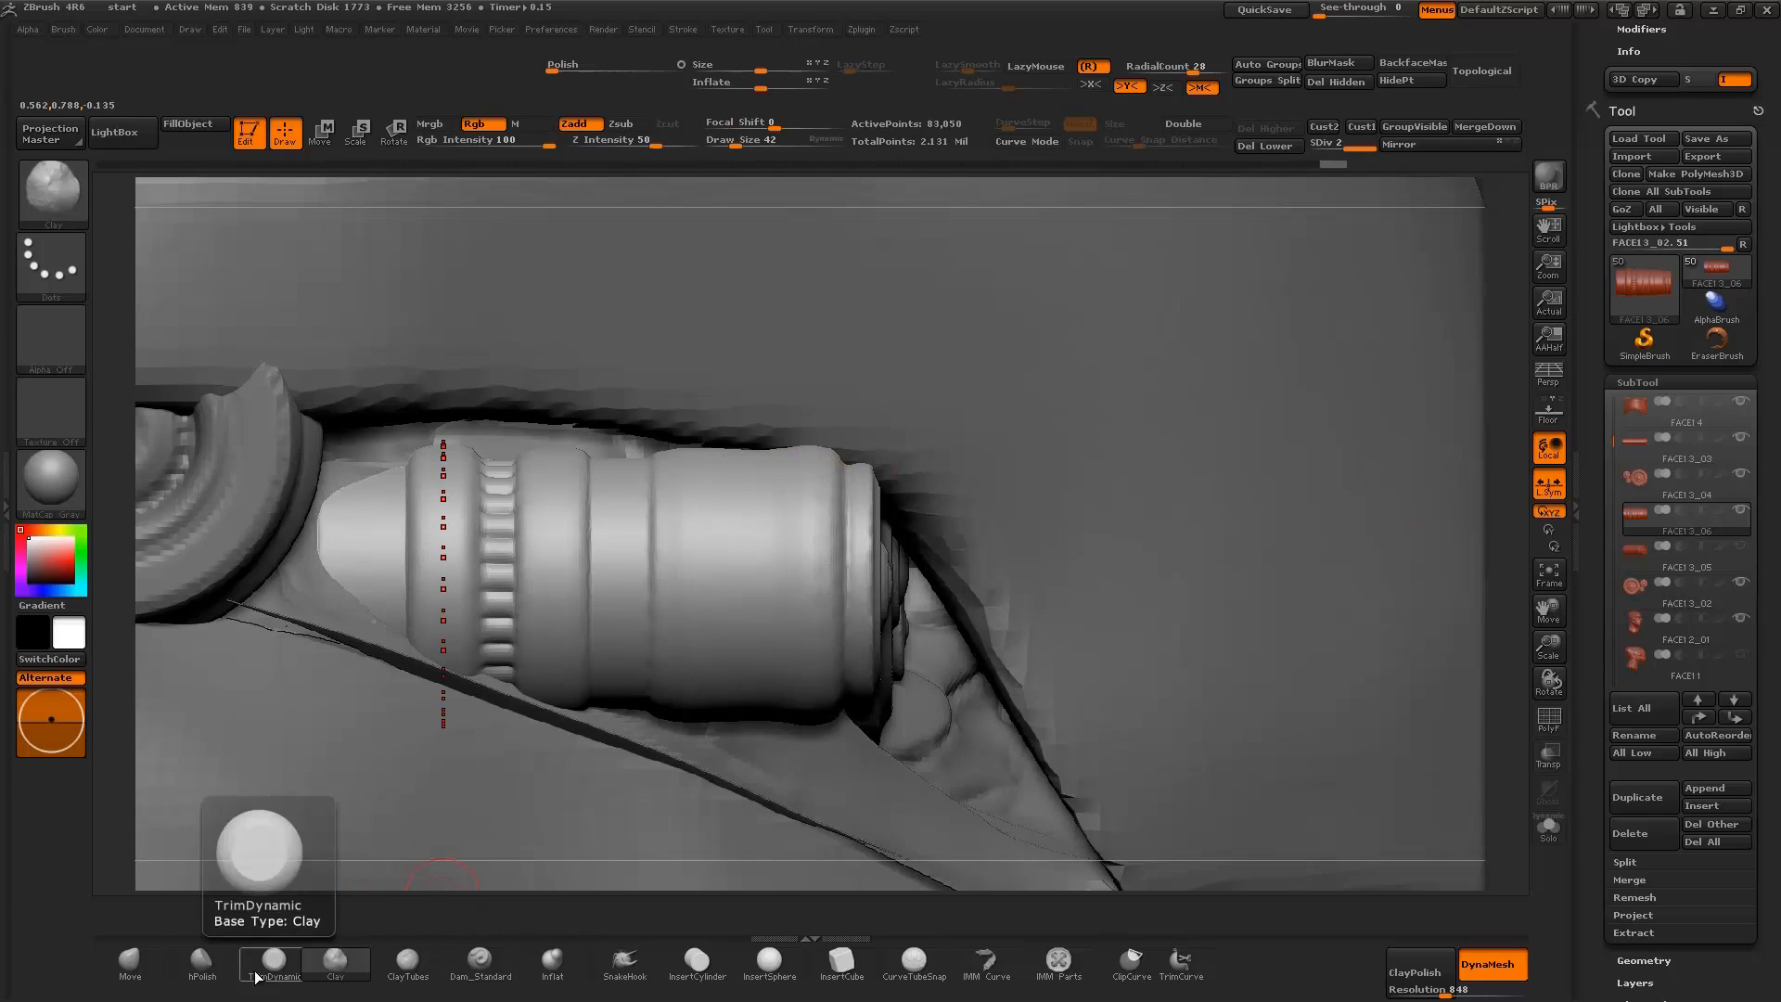
pyautogui.click(202, 963)
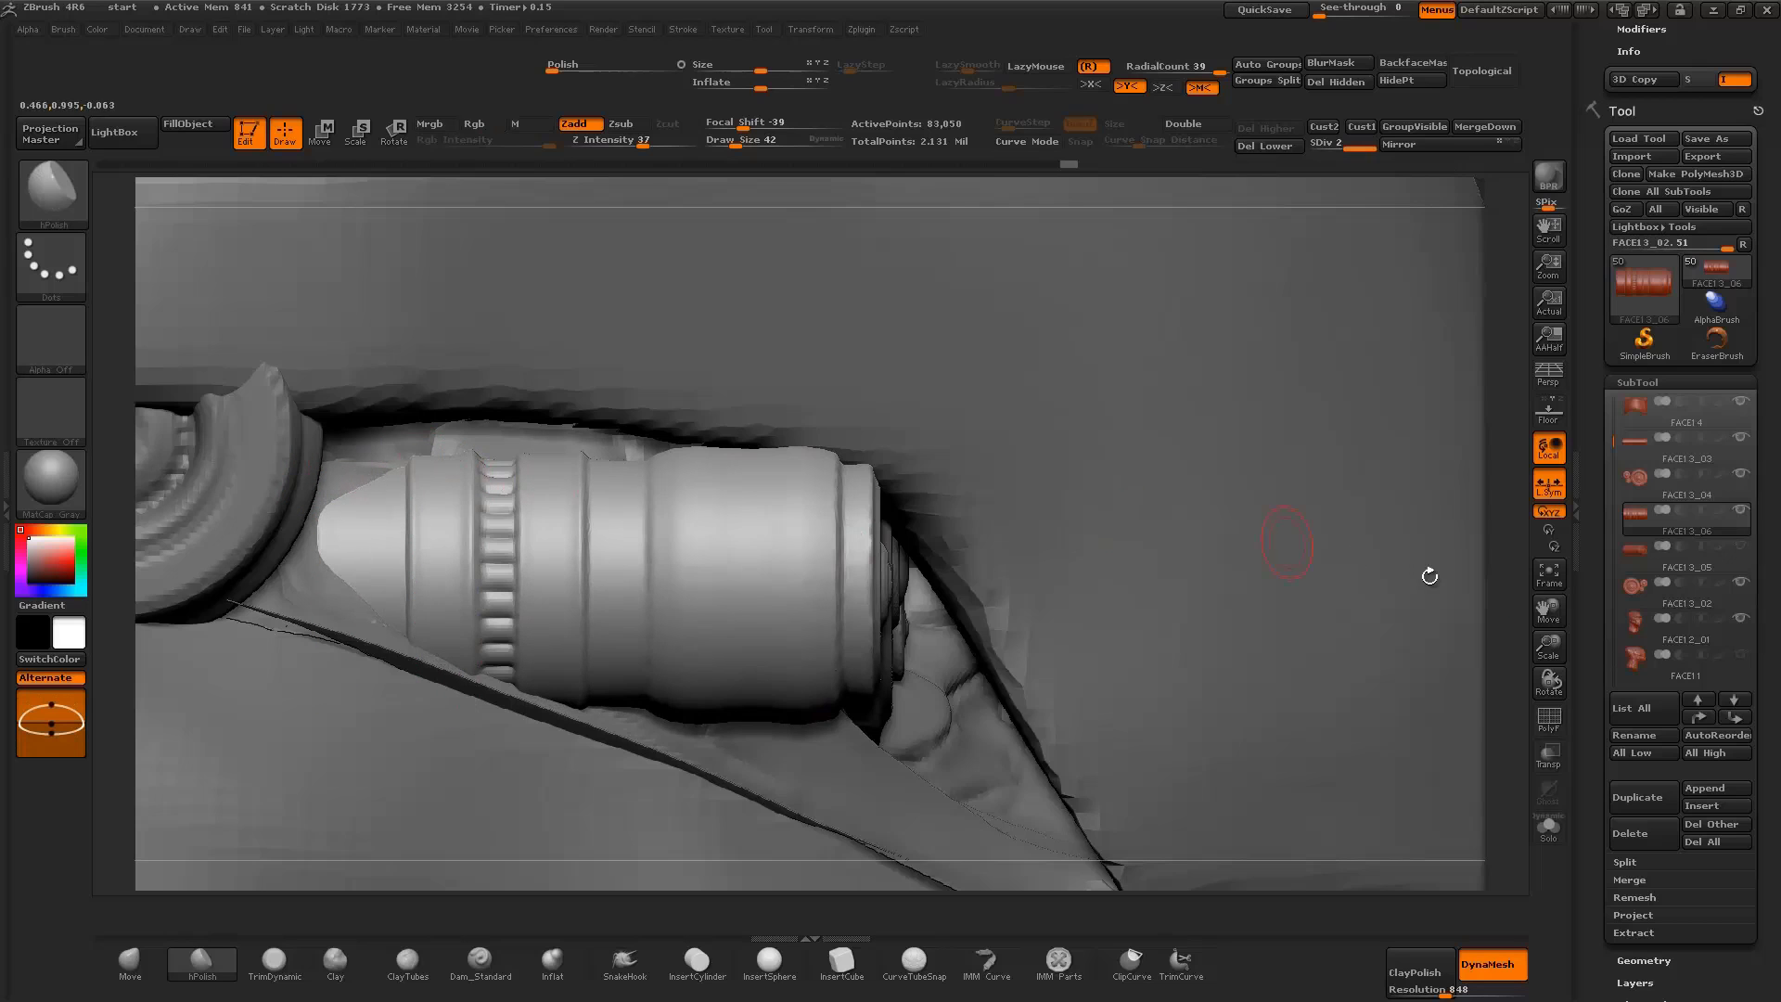
# Zoom out to the whole helmet, select FACE13_05 and solo it
pyautogui.moveTo(1493, 607)
pyautogui.mouseDown()
pyautogui.moveTo(1113, 649)
pyautogui.moveTo(601, 749)
pyautogui.moveTo(766, 810)
pyautogui.mouseUp()
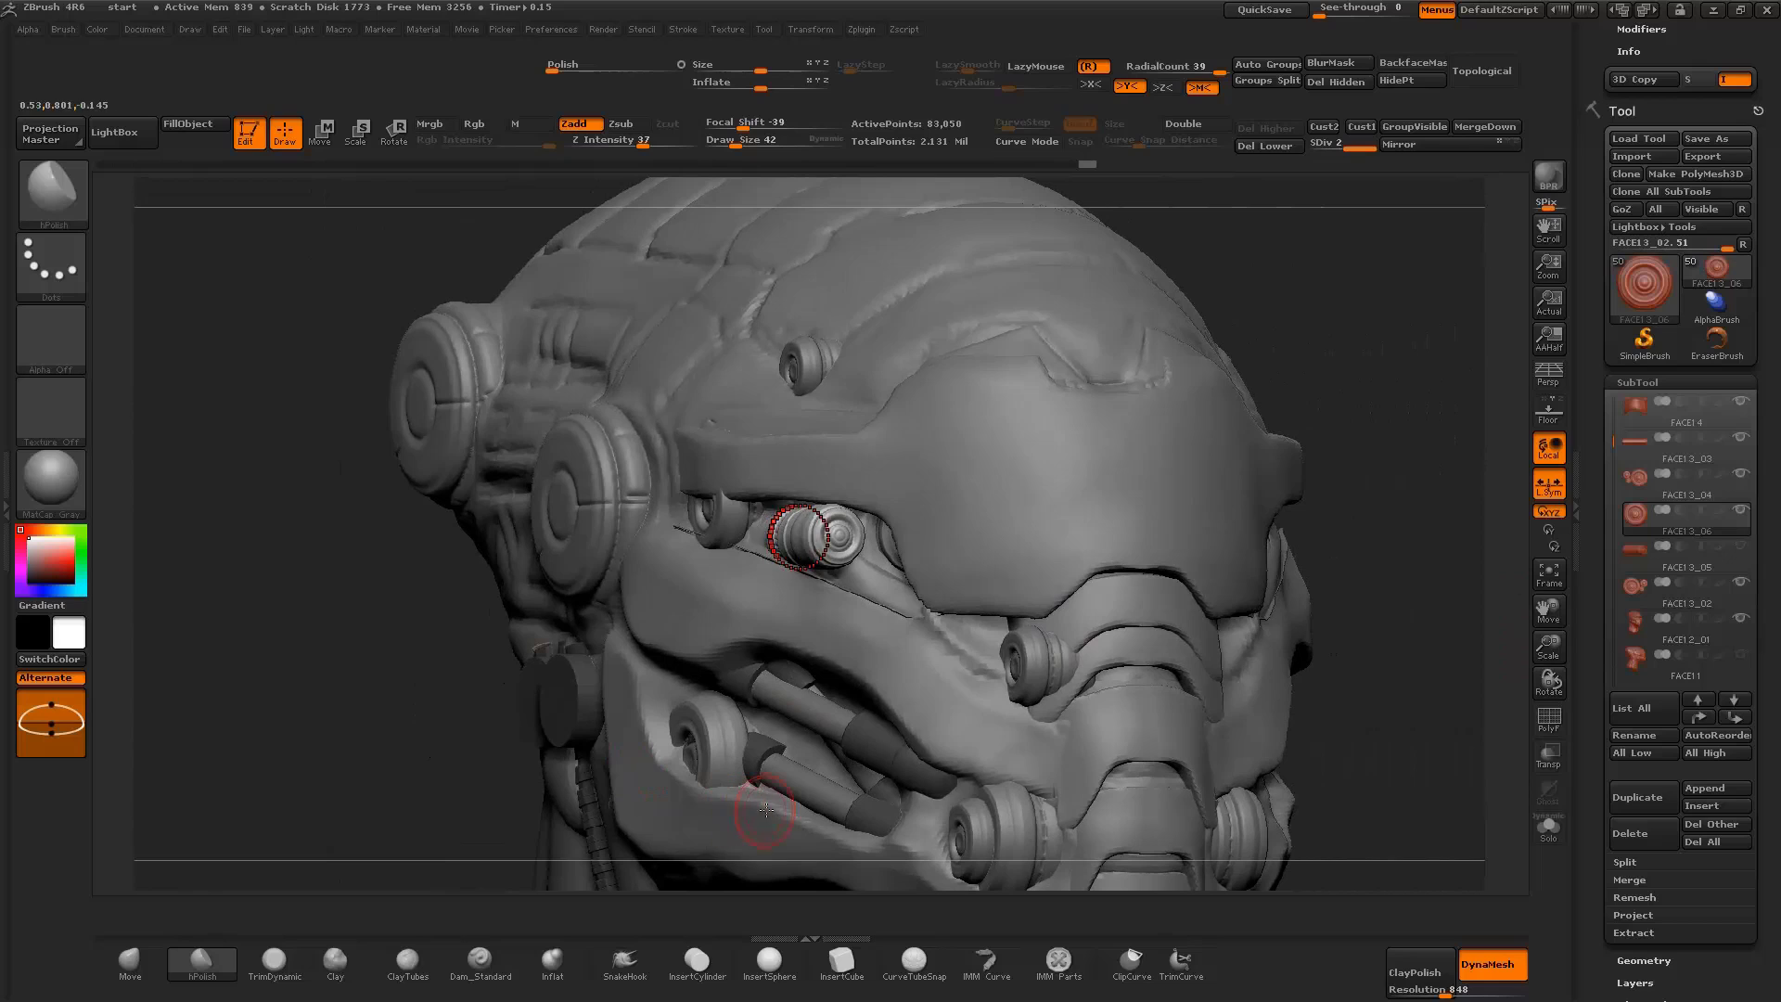
pyautogui.click(1646, 566)
pyautogui.click(1548, 828)
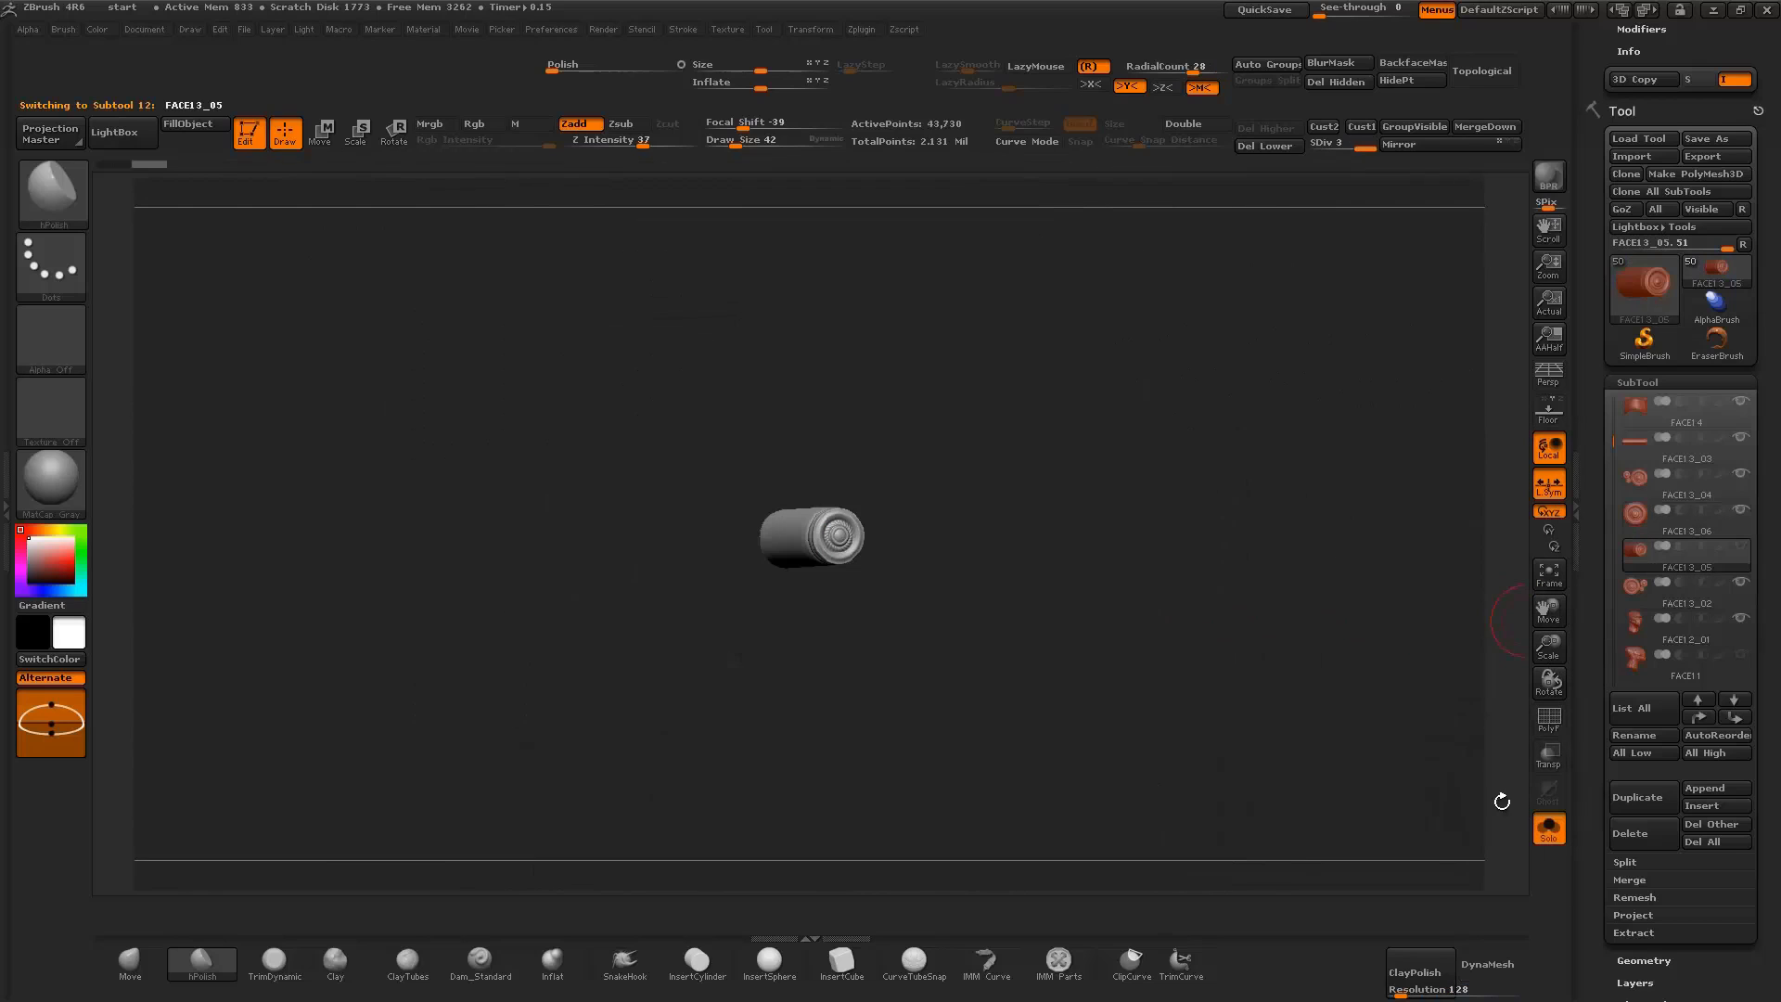
# Add a second cylinder beneath the first and make the discs one polygroup
pyautogui.keyDown('ctrl'); pyautogui.keyDown('shift'); pyautogui.click(838, 536); pyautogui.keyUp('shift'); pyautogui.keyUp('ctrl')
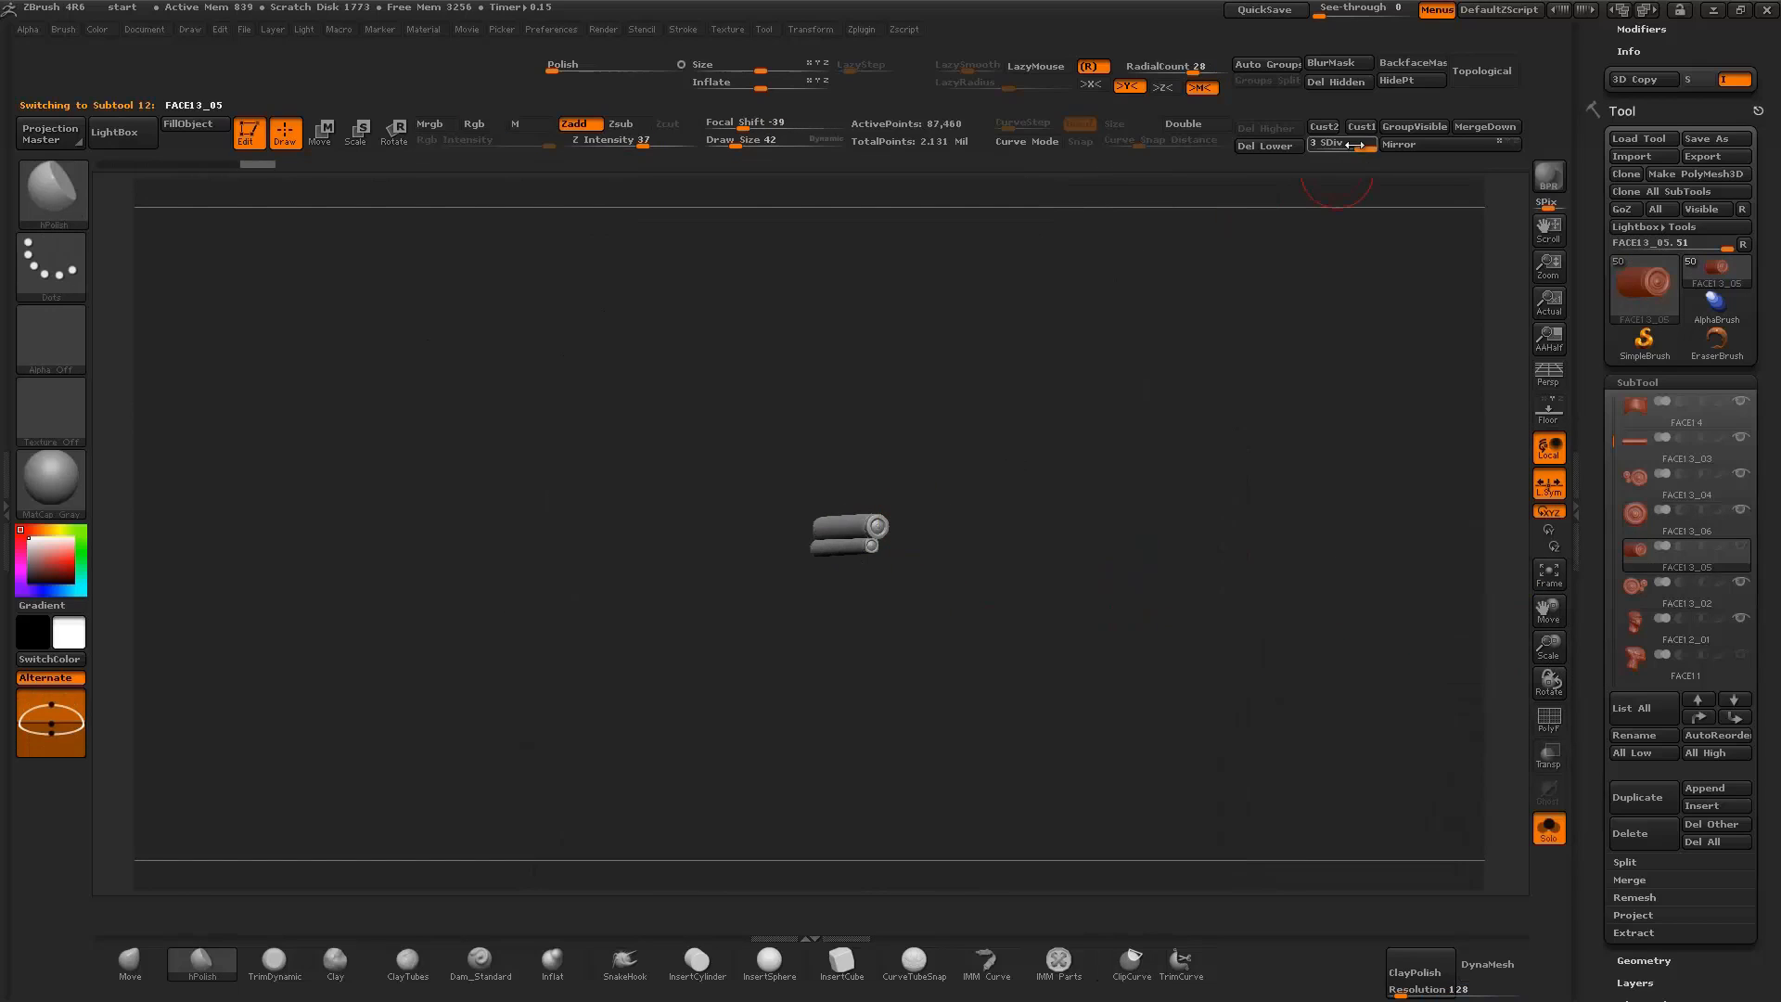
pyautogui.moveTo(1547, 649); pyautogui.dragTo(1264, 798)
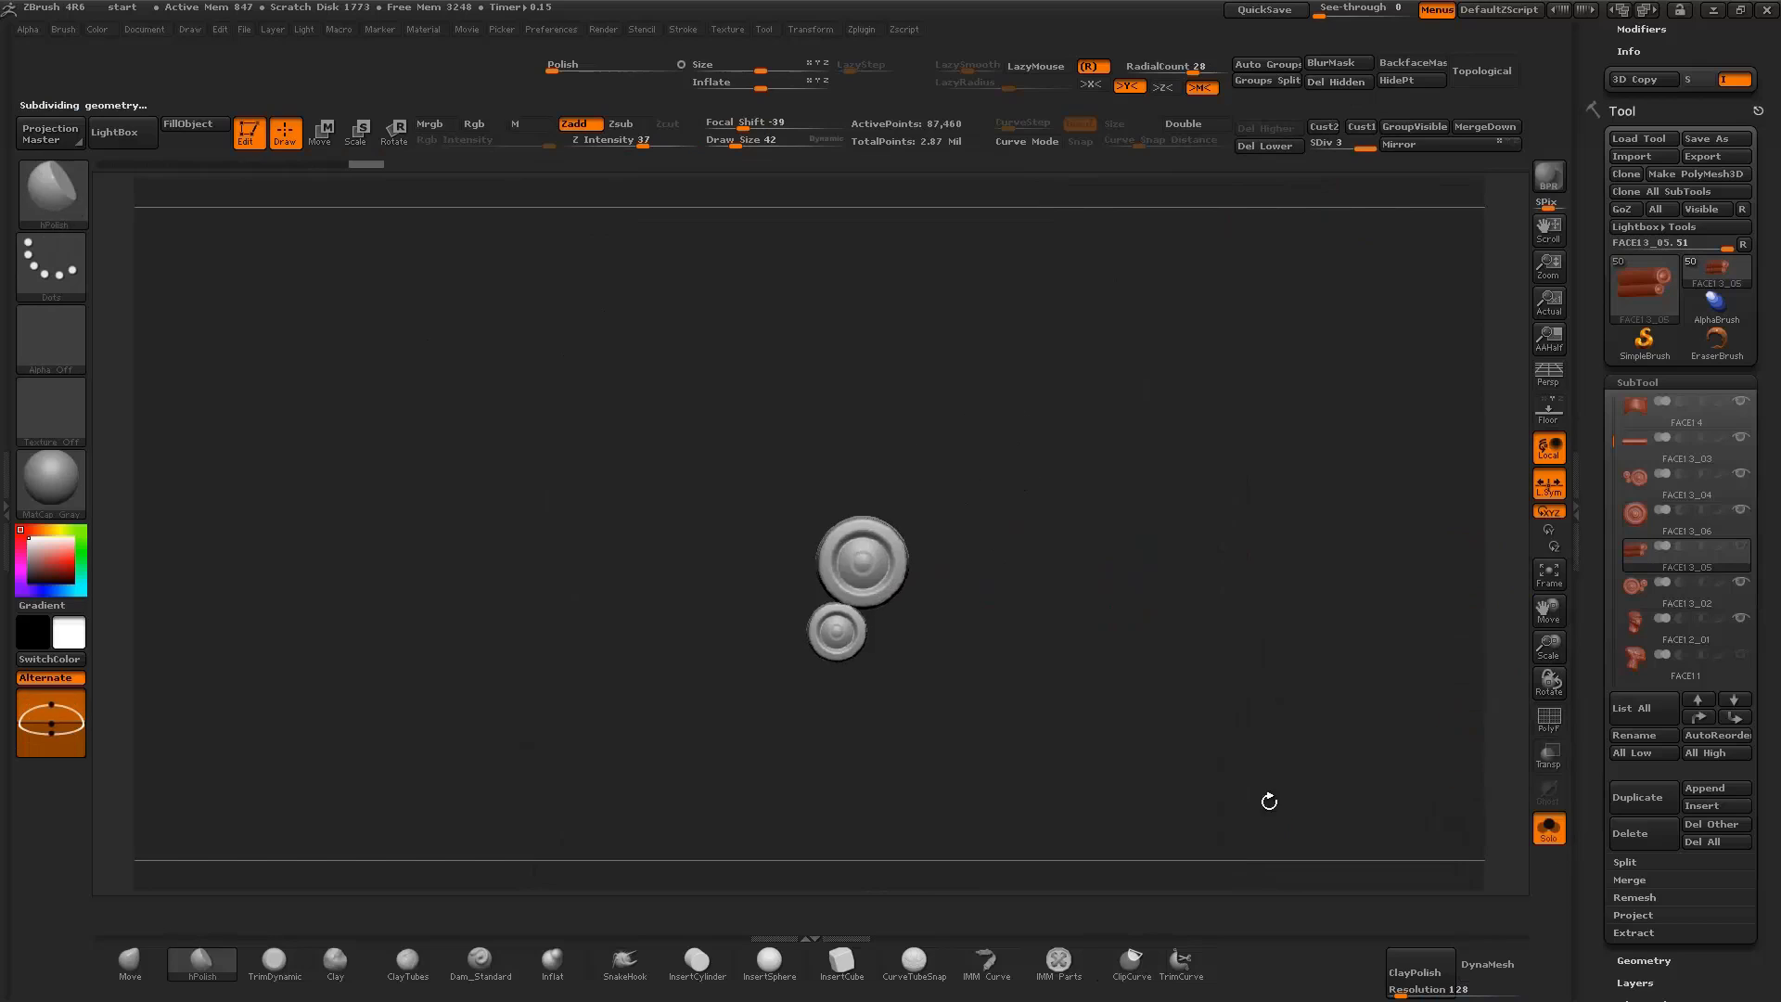
pyautogui.press('shift')
pyautogui.keyDown('shift'); pyautogui.moveTo(1229, 677); pyautogui.dragTo(1344, 683); pyautogui.keyUp('shift')
pyautogui.hotkey('shift', 'f')
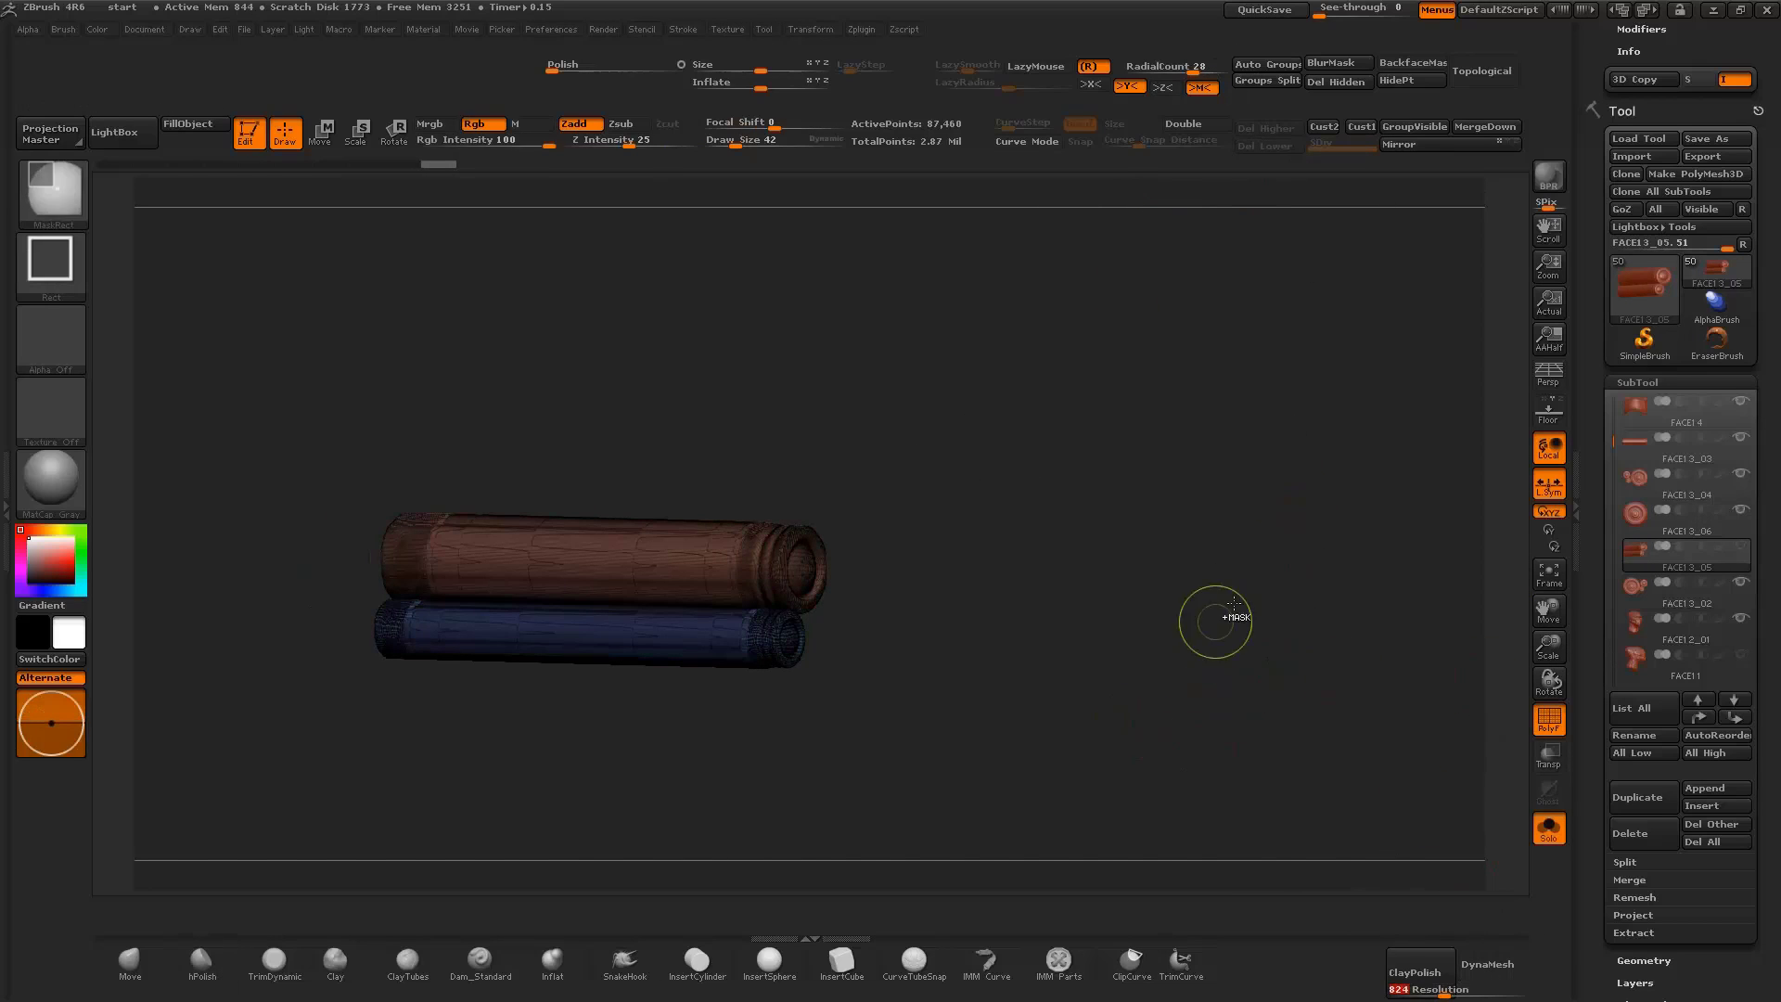
pyautogui.keyDown('shift'); pyautogui.moveTo(1080, 733); pyautogui.dragTo(1403, 705); pyautogui.keyUp('shift')
pyautogui.press('ctrl')
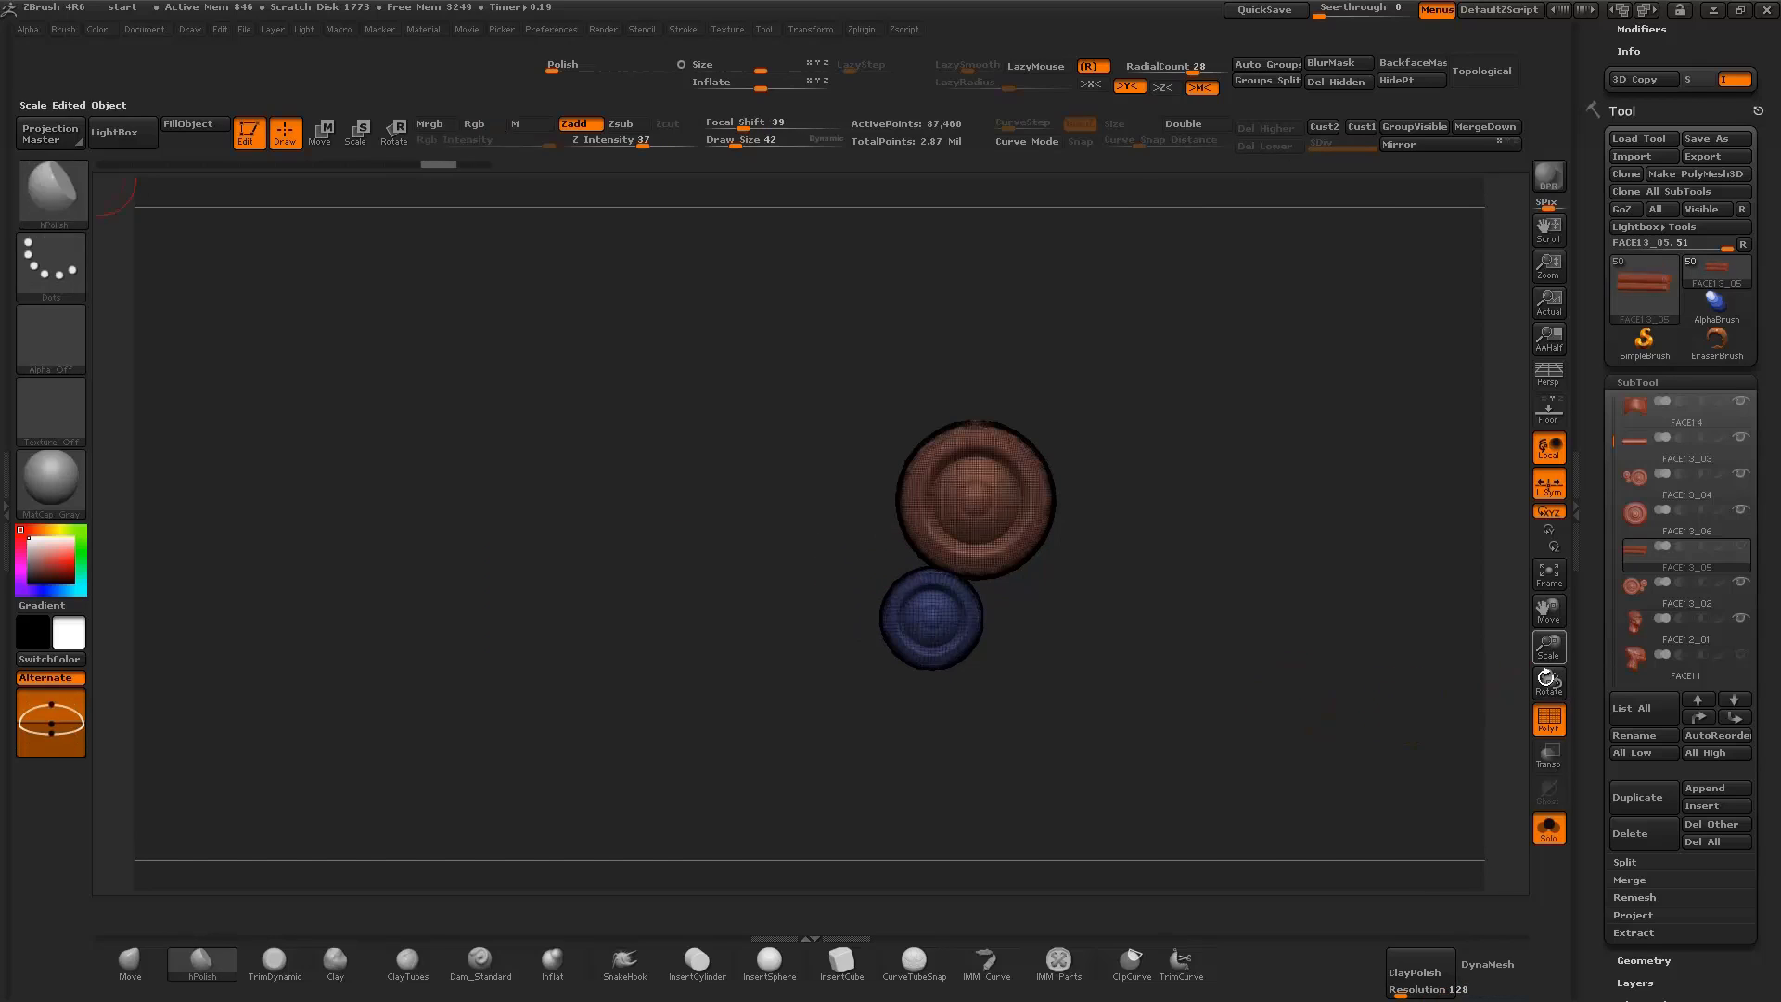
pyautogui.hotkey('ctrl', 'w')
pyautogui.hotkey('shift', 'f')
# Turn Solo off and check the two ringed knobs in place on the helmet
pyautogui.keyDown('shift'); pyautogui.moveTo(1443, 668); pyautogui.dragTo(1599, 799); pyautogui.keyUp('shift')
pyautogui.click(1548, 828)
pyautogui.moveTo(1434, 719); pyautogui.dragTo(1472, 695)
pyautogui.moveTo(1548, 649); pyautogui.dragTo(1400, 676)
pyautogui.moveTo(1550, 654); pyautogui.dragTo(1377, 684)
pyautogui.moveTo(1021, 696); pyautogui.dragTo(1400, 699)
pyautogui.moveTo(1548, 649); pyautogui.dragTo(1400, 651)
pyautogui.keyDown('alt'); pyautogui.click(708, 504); pyautogui.keyUp('alt')
pyautogui.moveTo(1122, 520); pyautogui.dragTo(1337, 594)
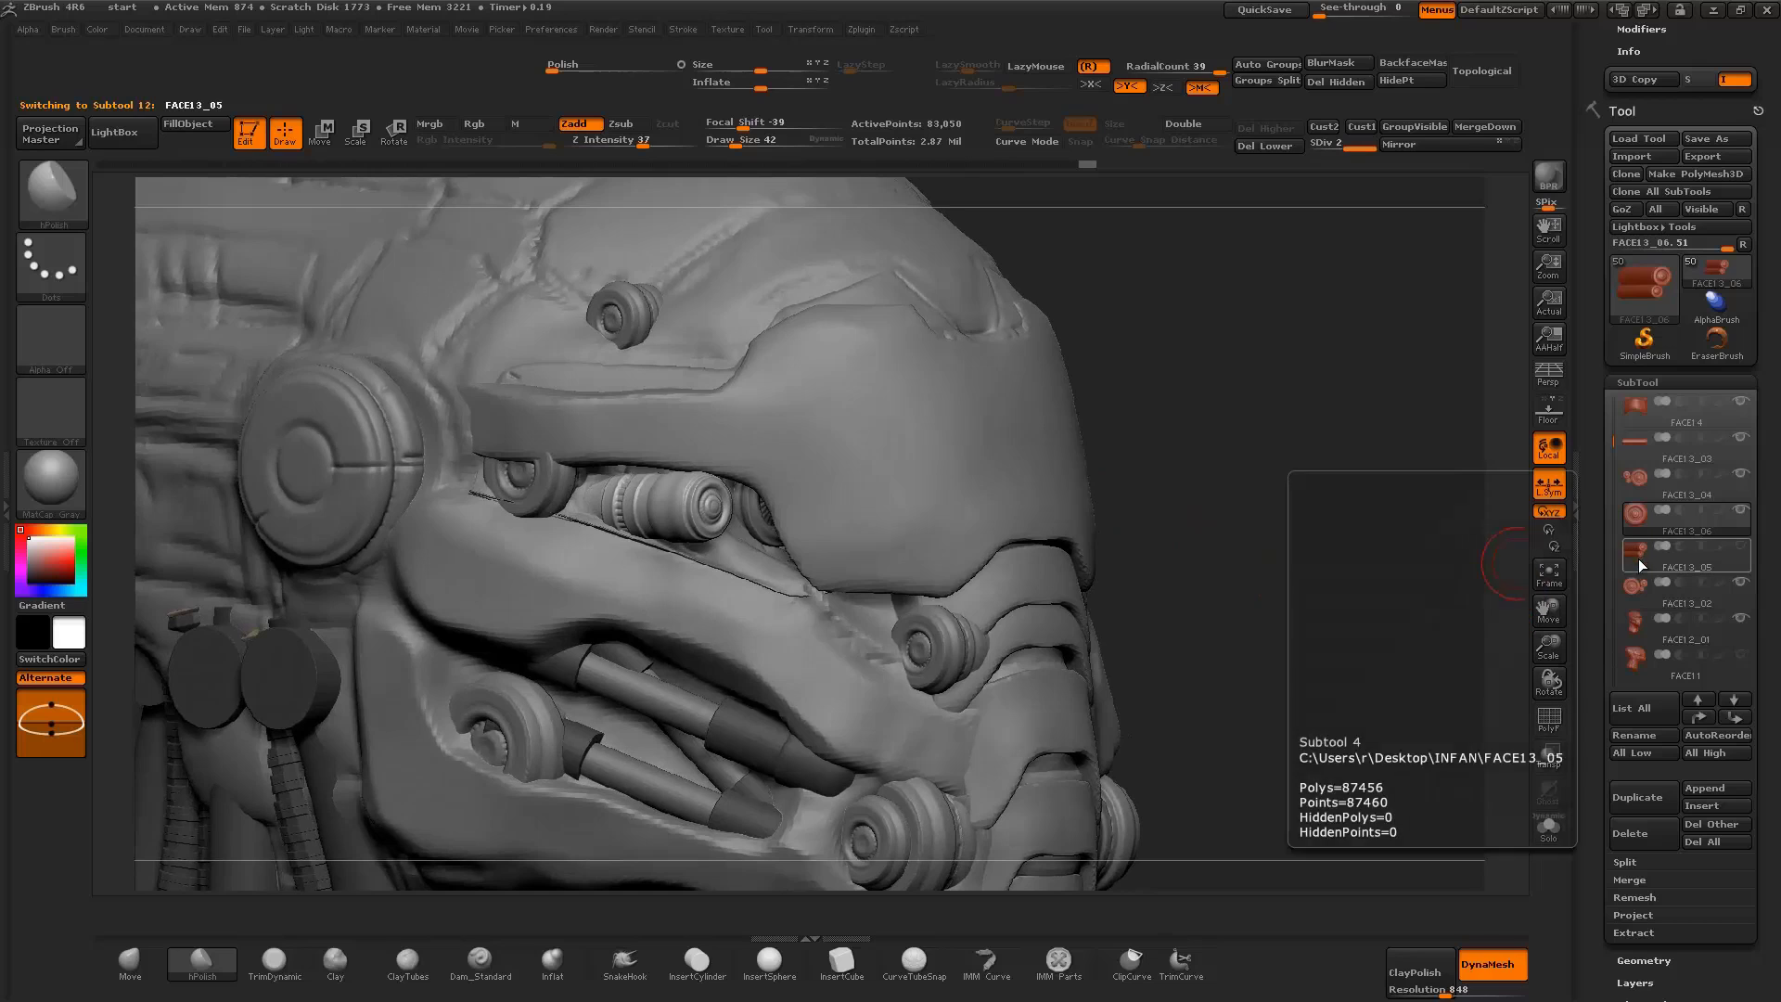
# Solo FACE13_06, merge FACE13_08 down into it and scale the cluster up
pyautogui.moveTo(1640, 554)
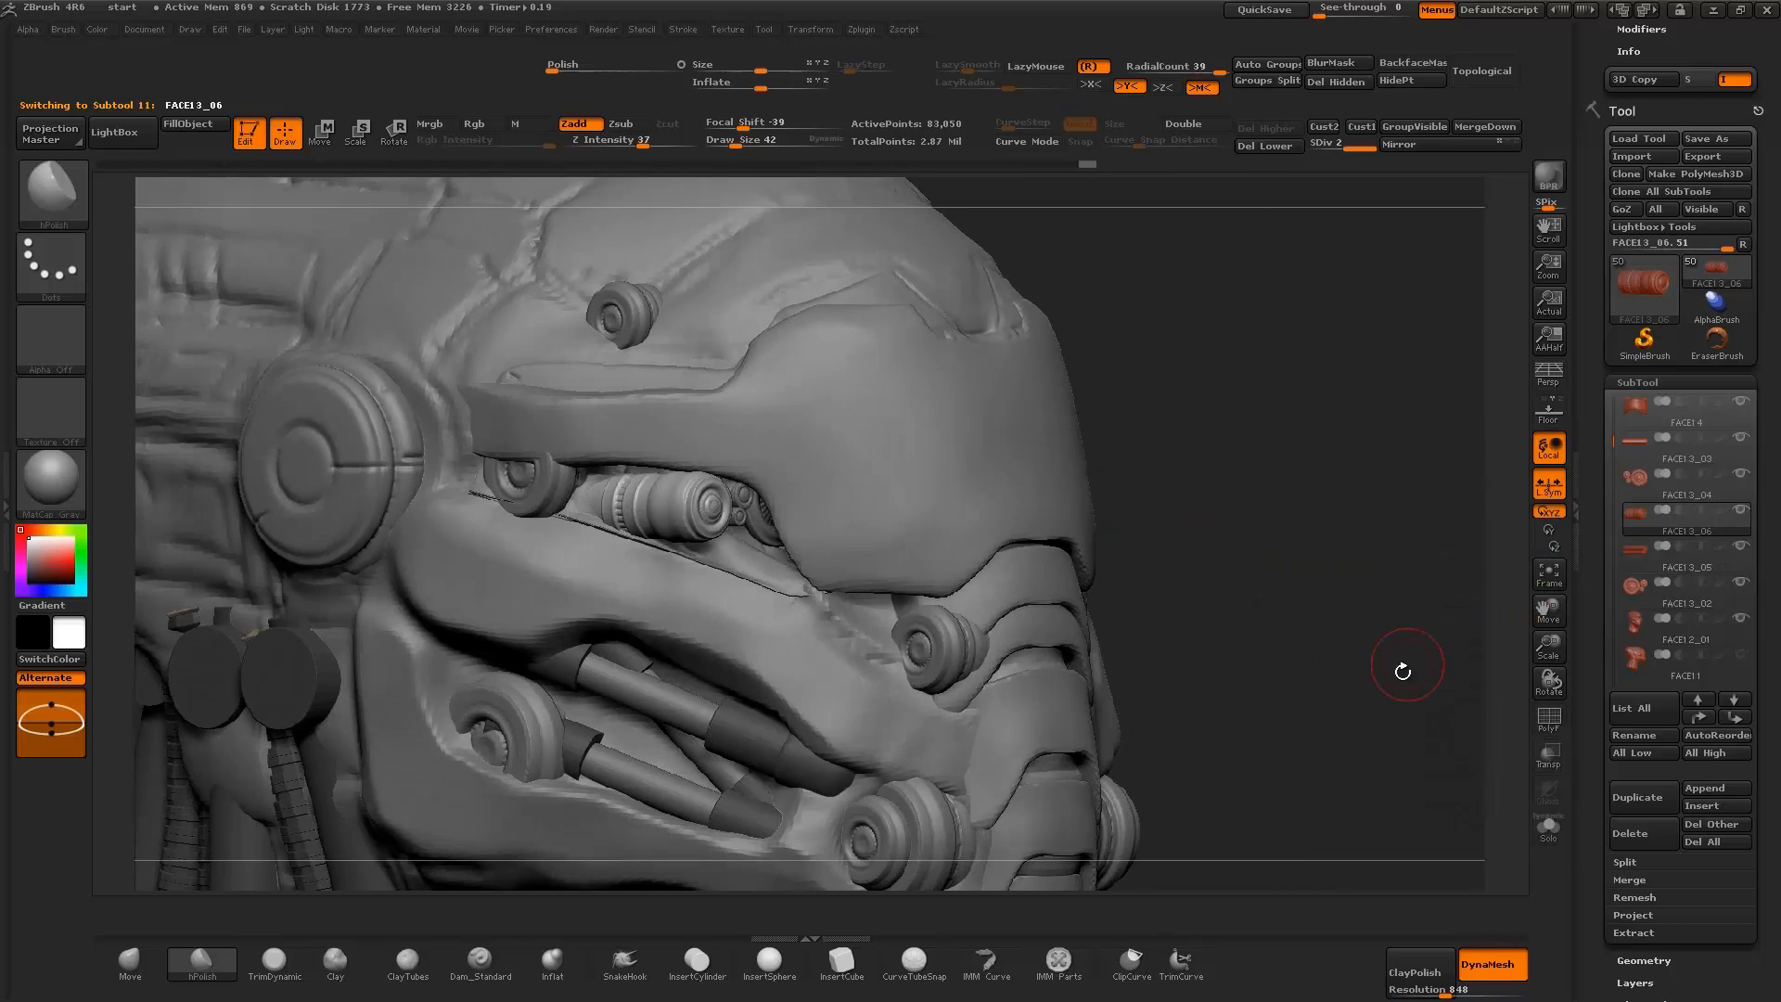
pyautogui.moveTo(1411, 655); pyautogui.dragTo(1598, 612)
pyautogui.click(1545, 835)
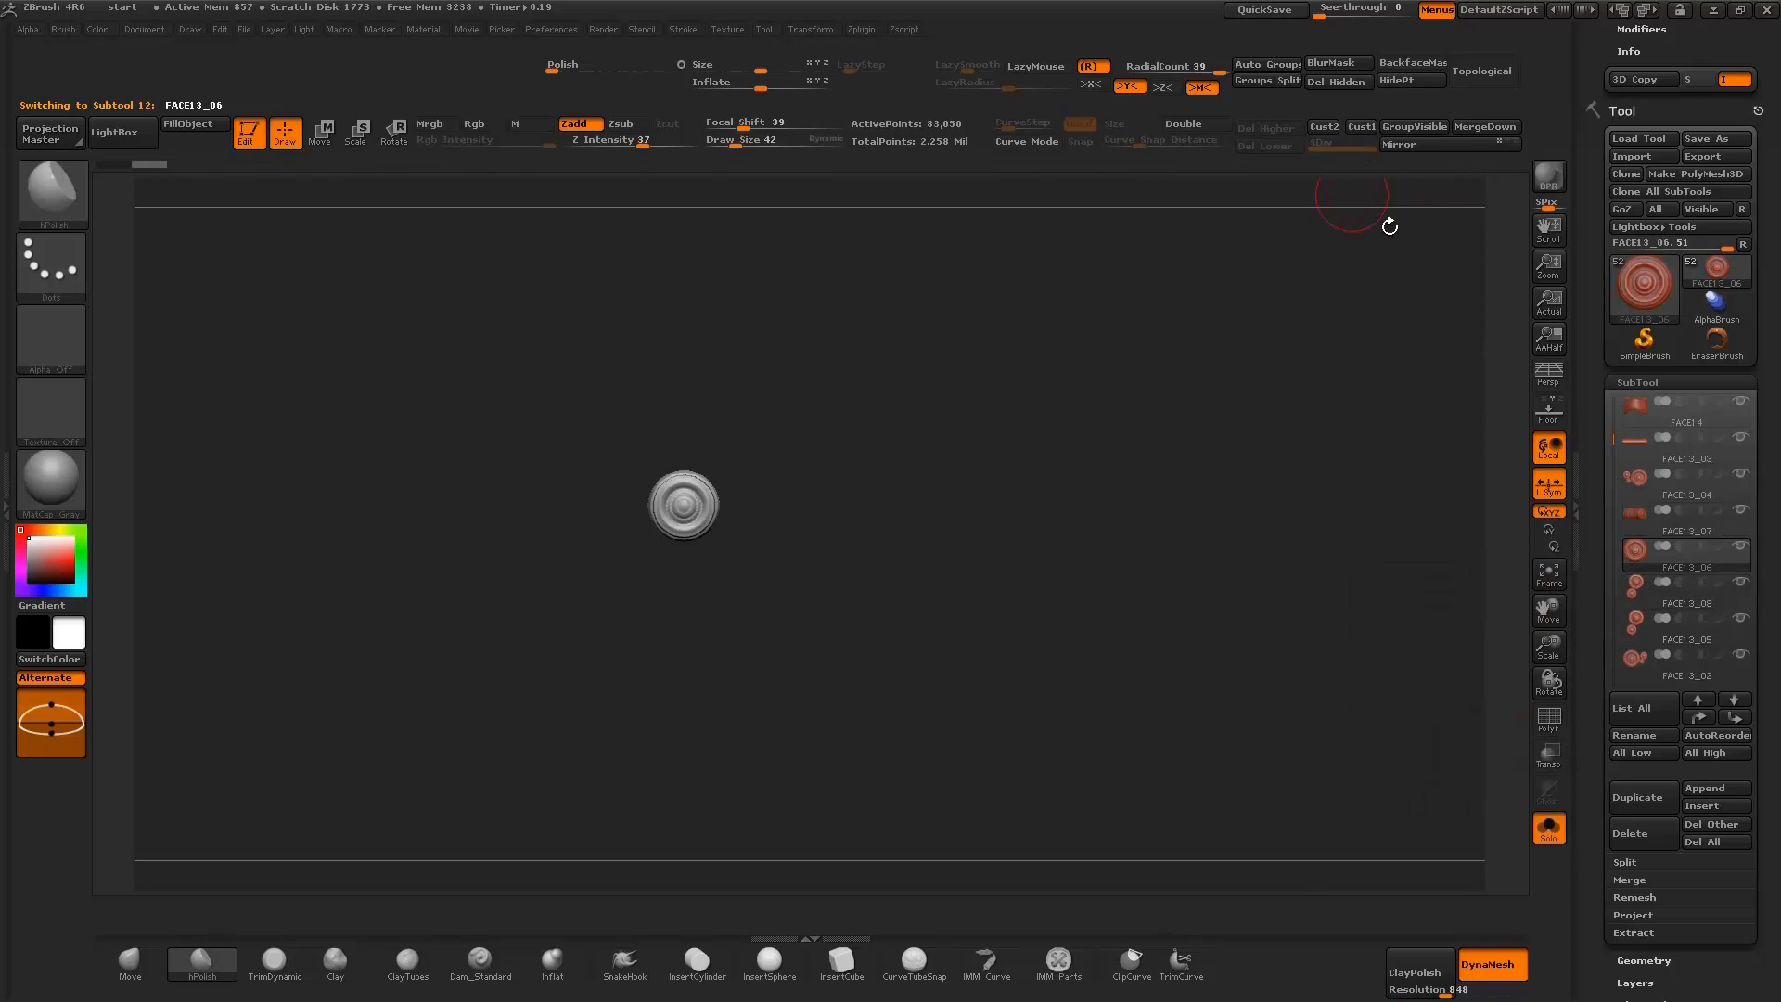
pyautogui.press('Down')
pyautogui.press('Up')
pyautogui.click(1485, 126)
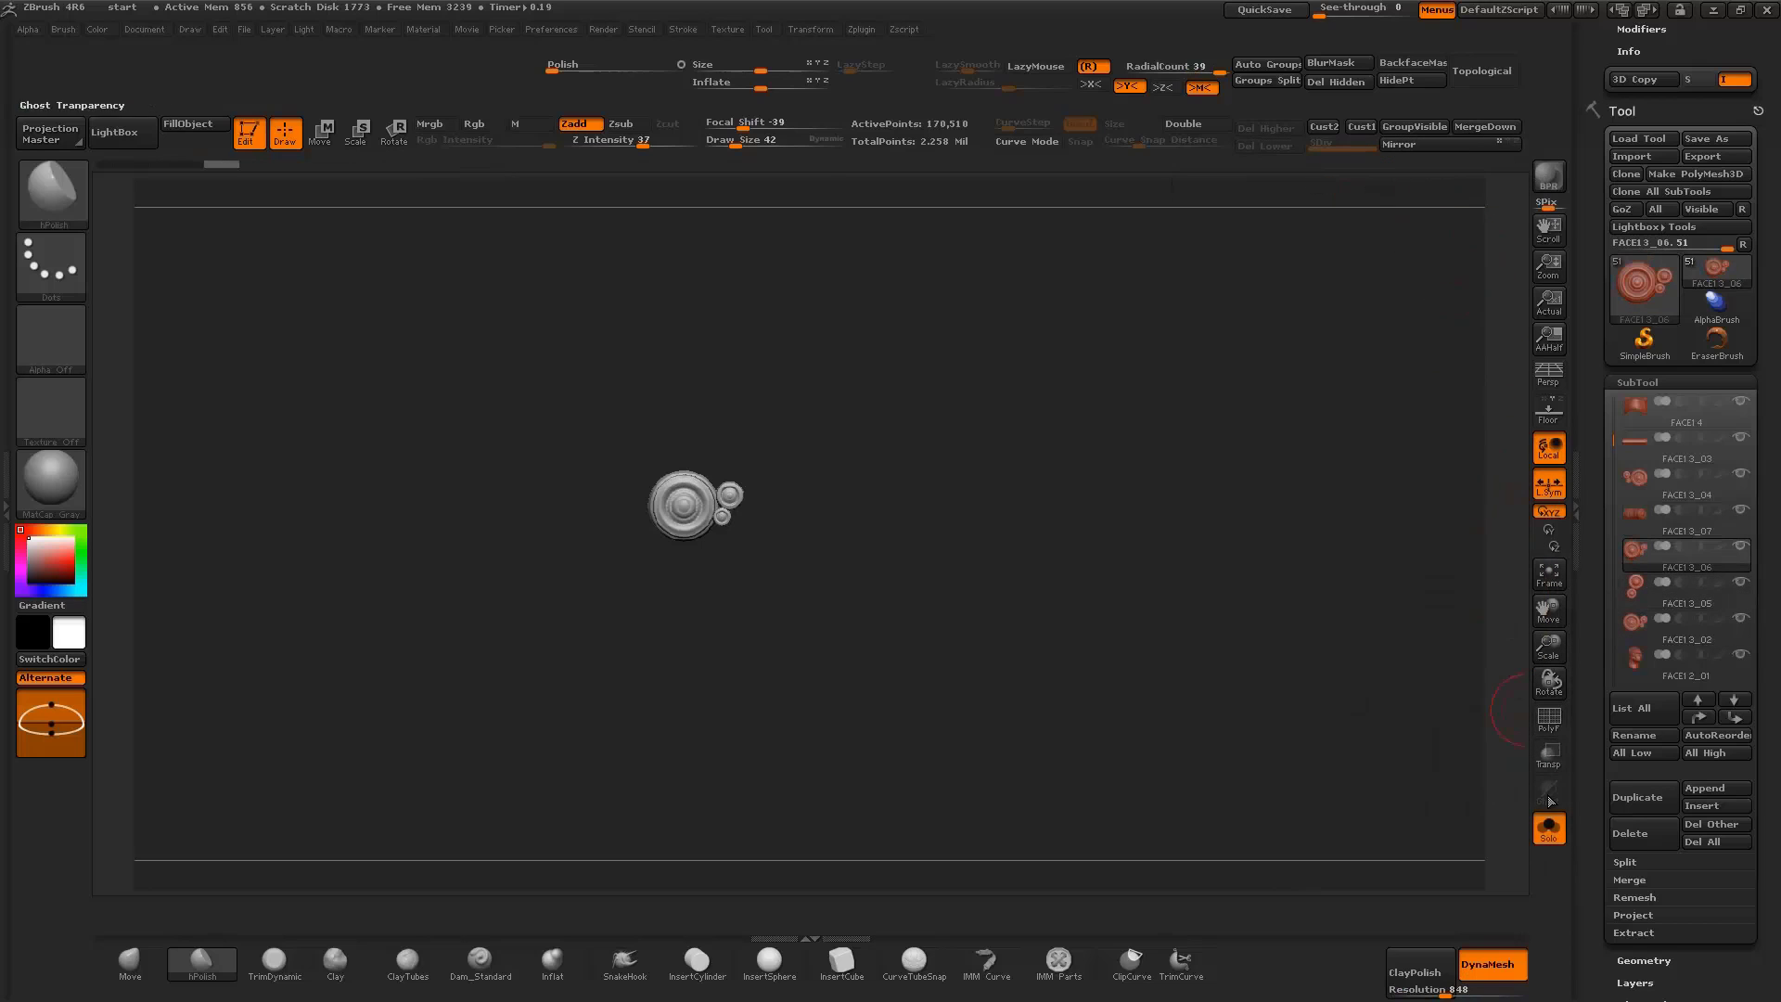
pyautogui.moveTo(1547, 647); pyautogui.dragTo(1541, 665)
# Mirror the ring cluster to the other side of the head and view the full helmet
pyautogui.click(1410, 145)
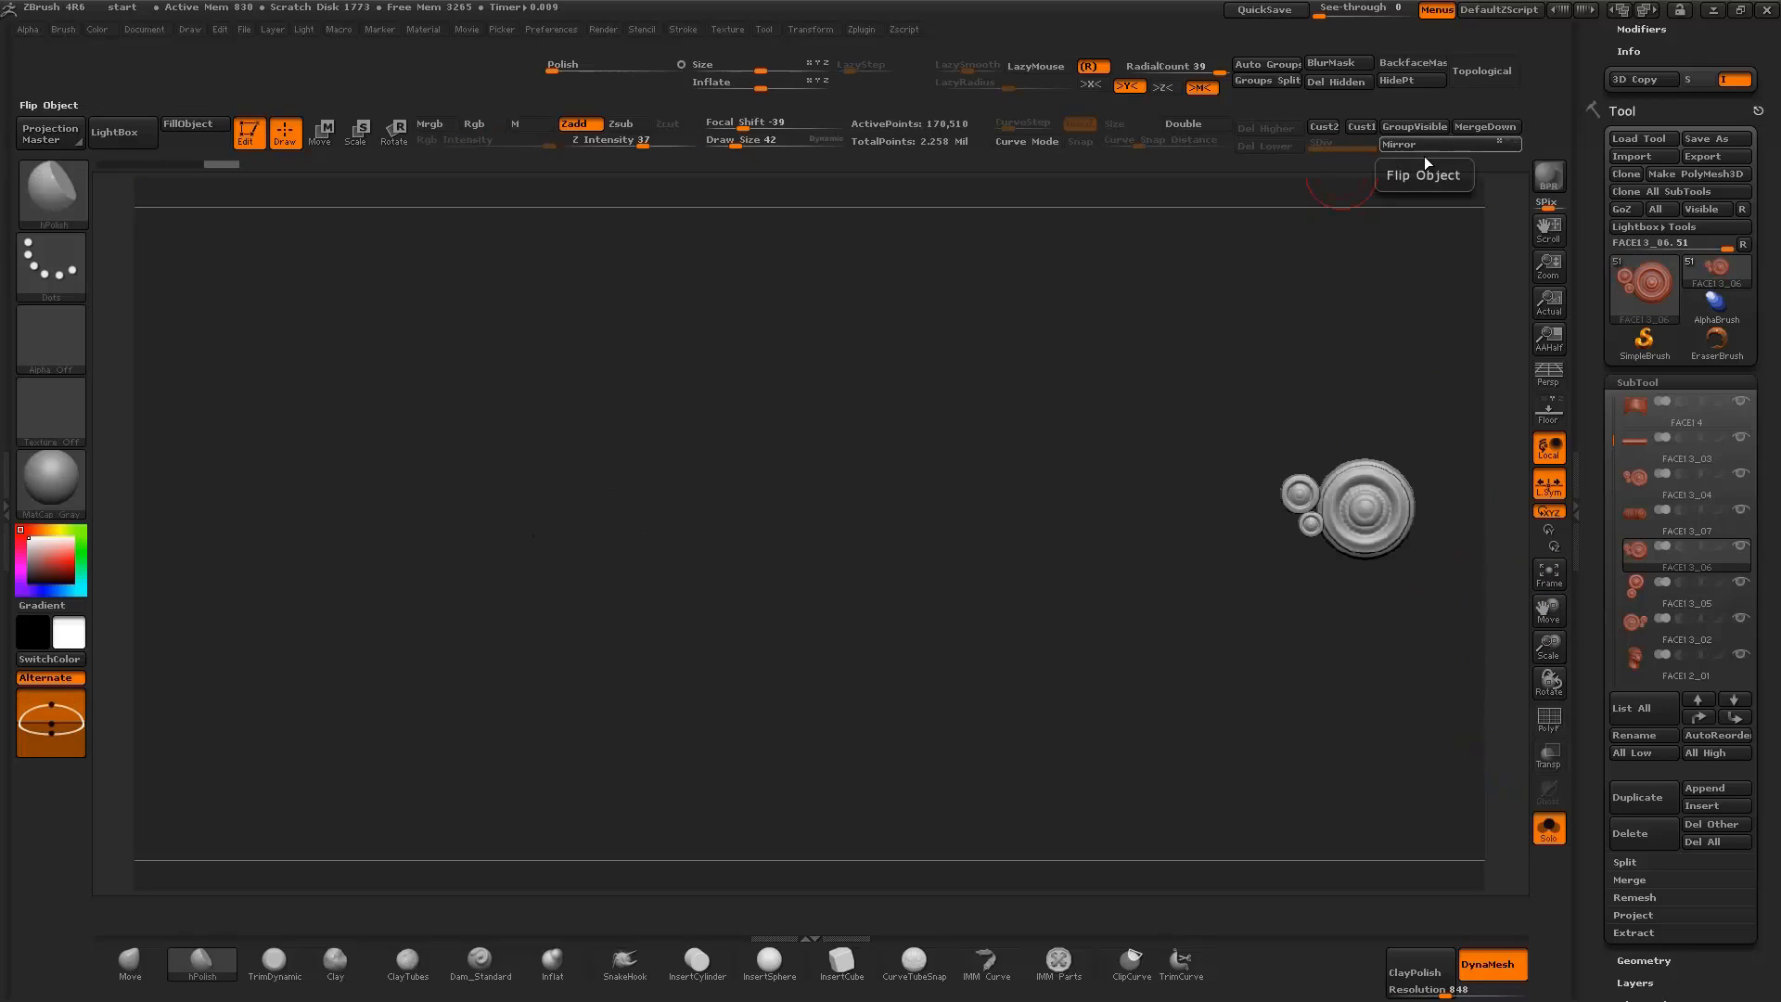
pyautogui.click(1548, 828)
pyautogui.press('f')
pyautogui.moveTo(1447, 668); pyautogui.dragTo(1410, 668)
pyautogui.keyDown('alt'); pyautogui.click(906, 365); pyautogui.keyUp('alt')
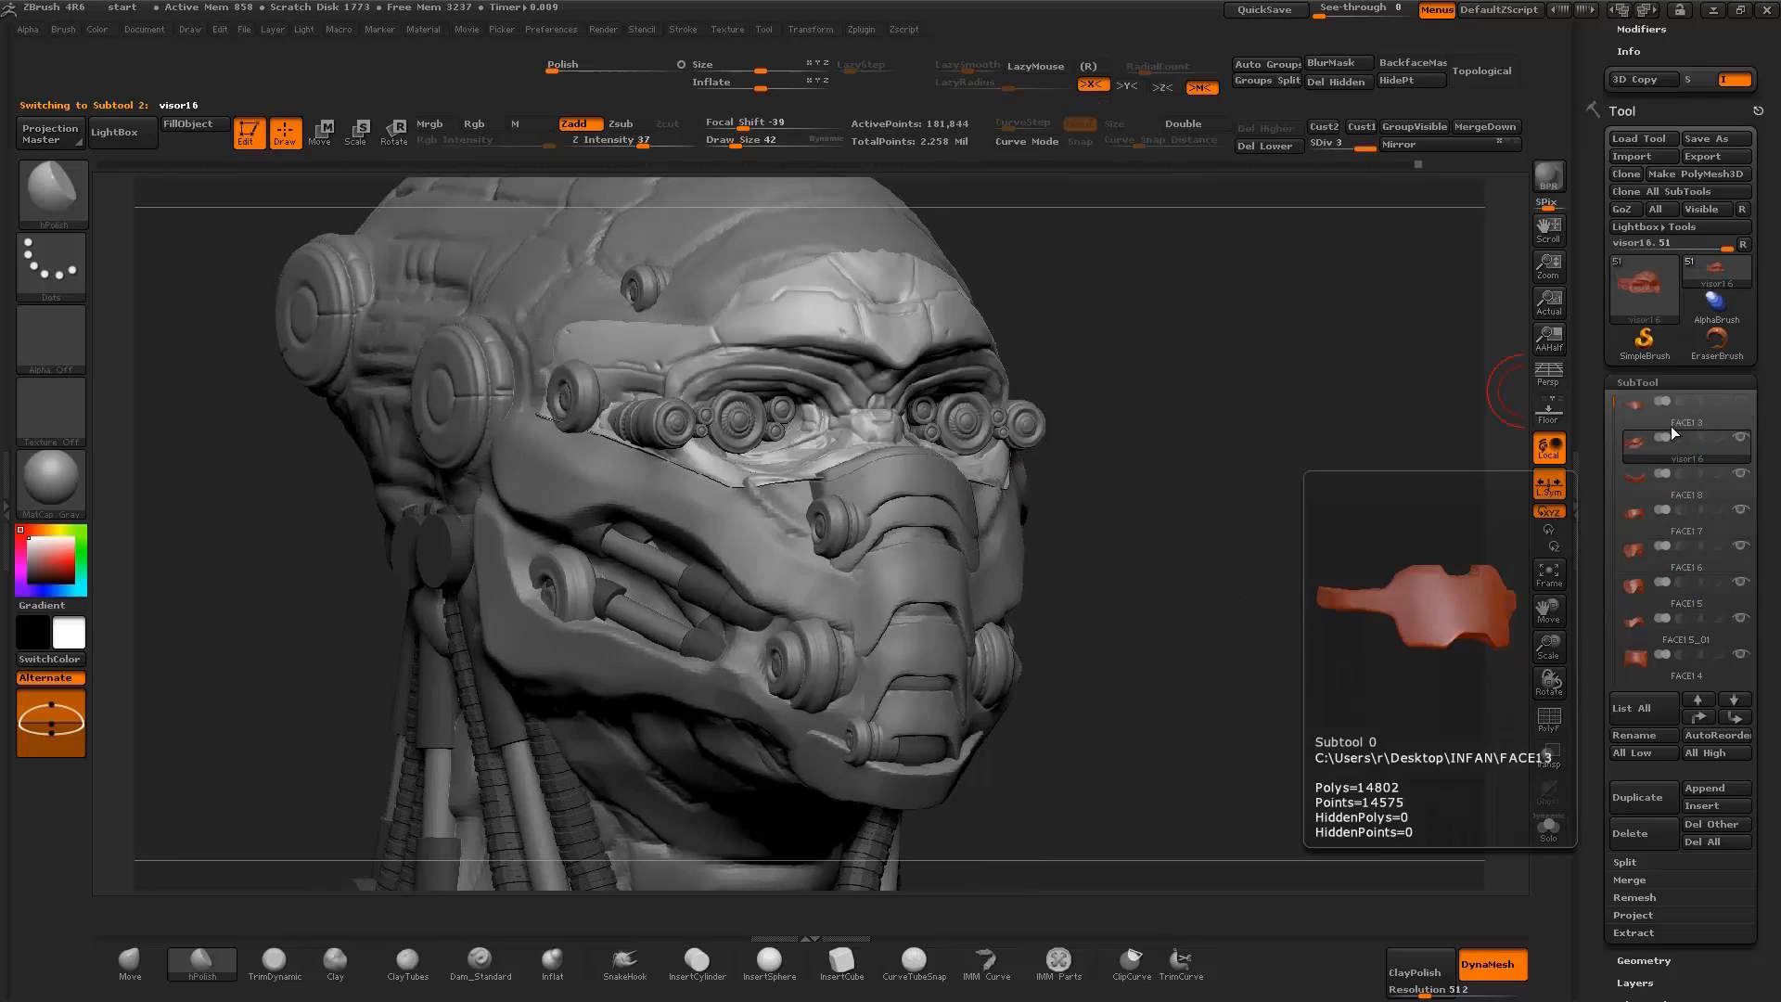